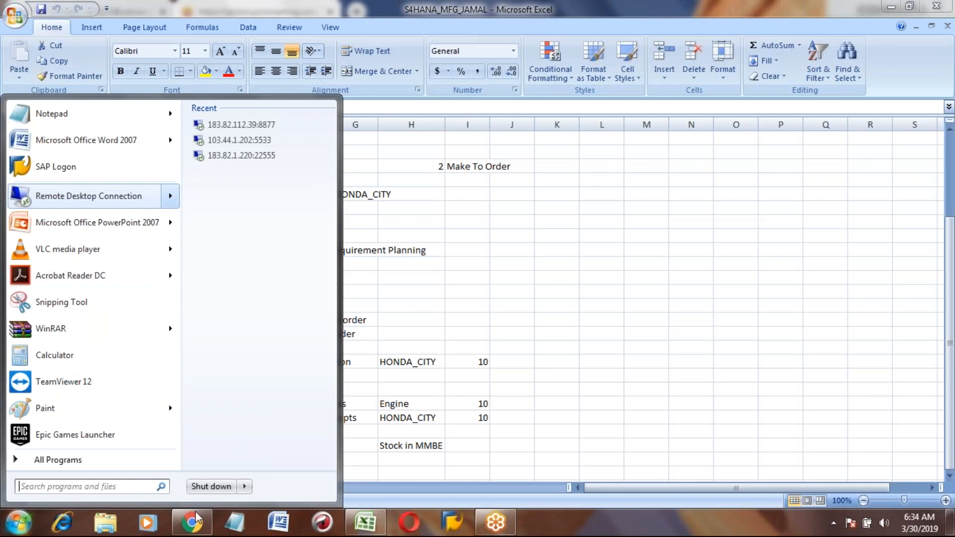
- Copy the server access details from the 'SLOG 1809 Server Access' email in Yahoo Mail
left_click(193, 522)
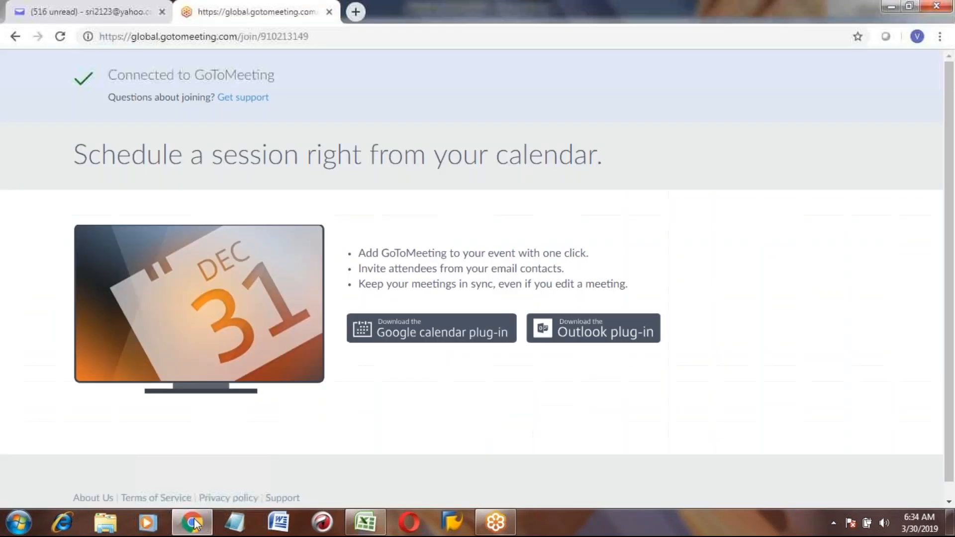
left_click(106, 14)
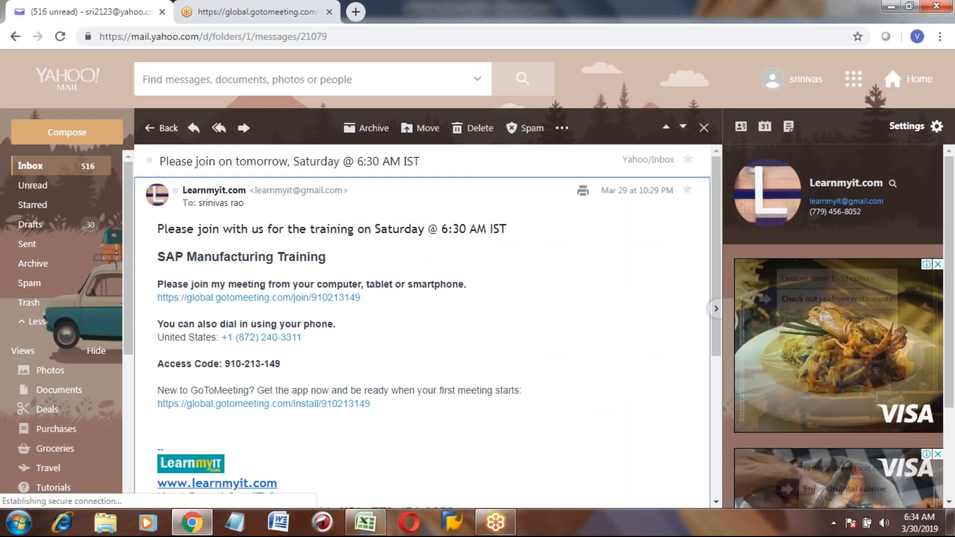
left_click(161, 129)
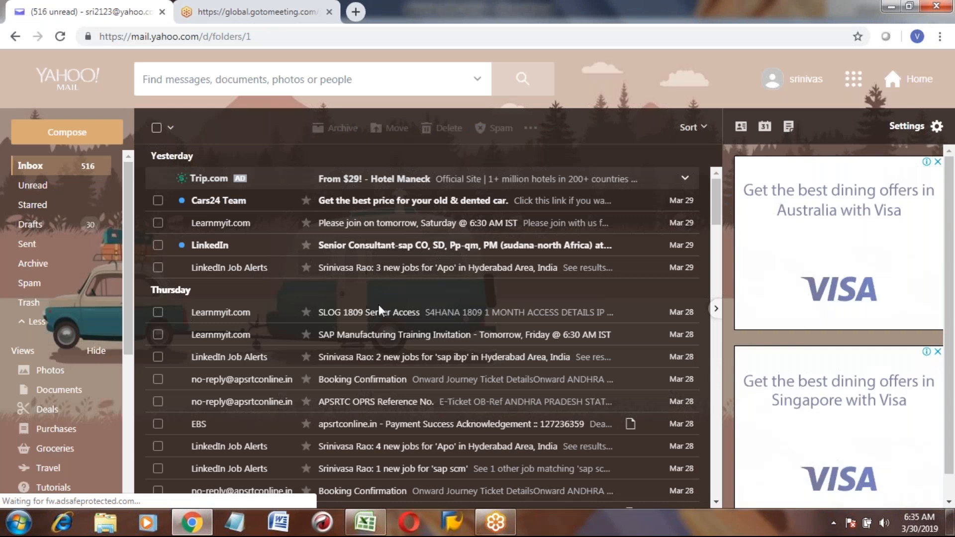
left_click(378, 313)
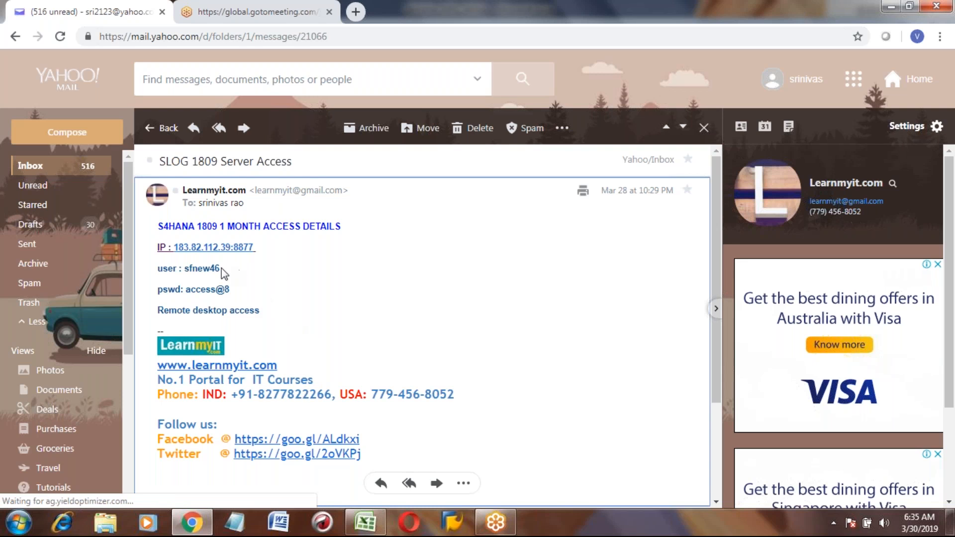
left_click_drag(259, 310, 160, 245)
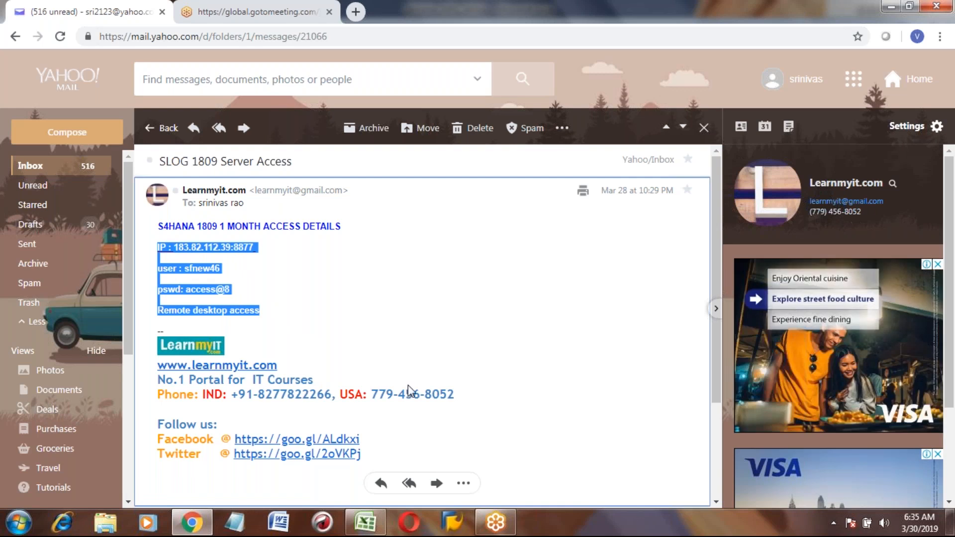
left_click(363, 527)
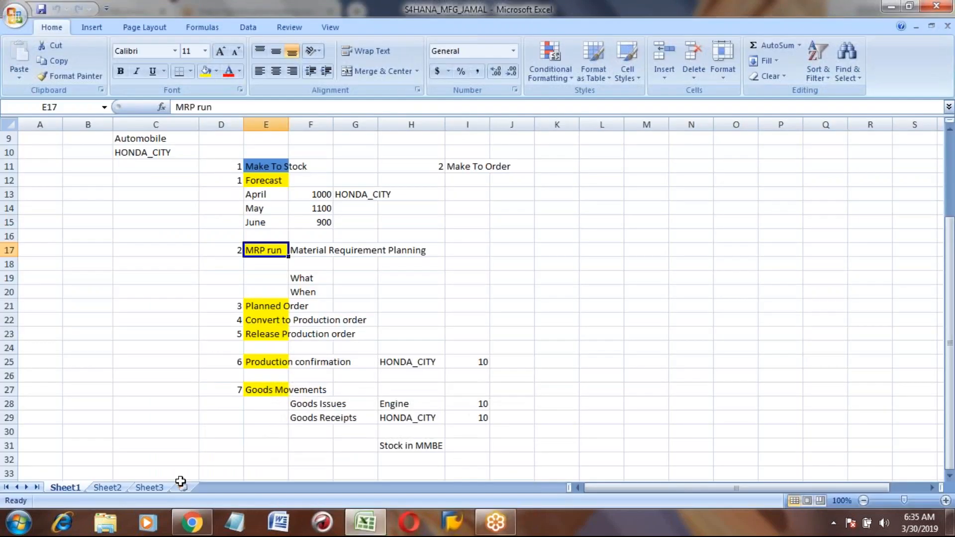
- Paste the copied server access details into cell A1 of the blank Sheet2
left_click(105, 487)
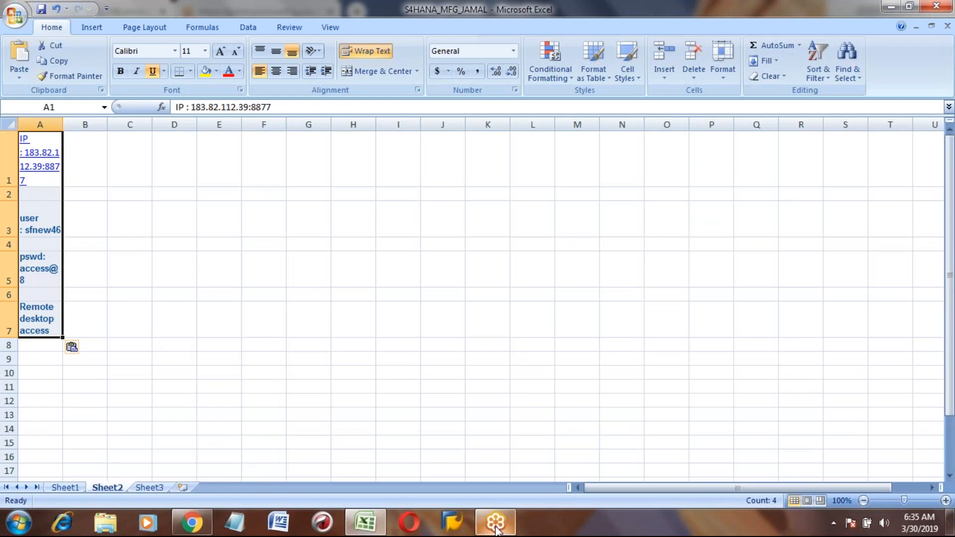
left_click(19, 526)
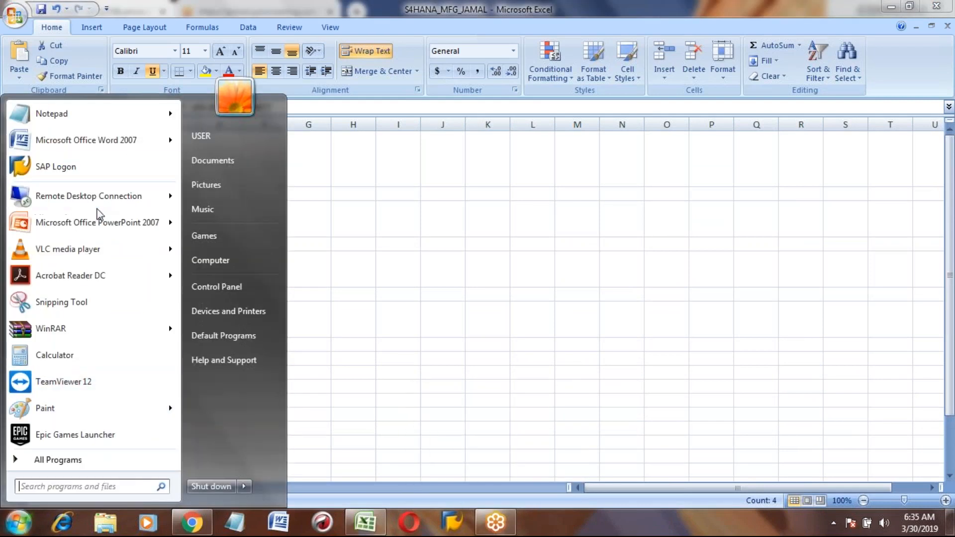
- Sign in by Remote Desktop to 183.82.112.39:8877 with the account password, then return to Sheet1 notes
mouse_move(107, 198)
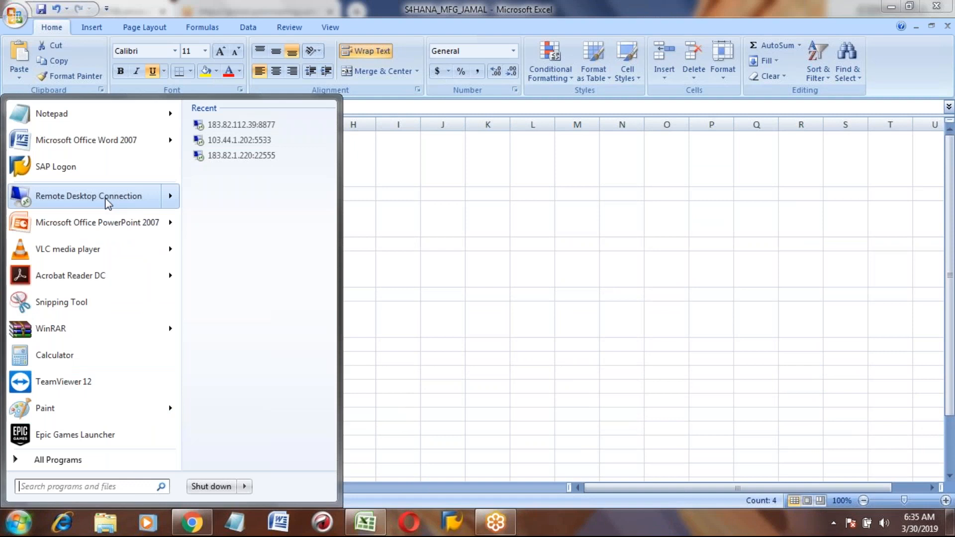
left_click(269, 125)
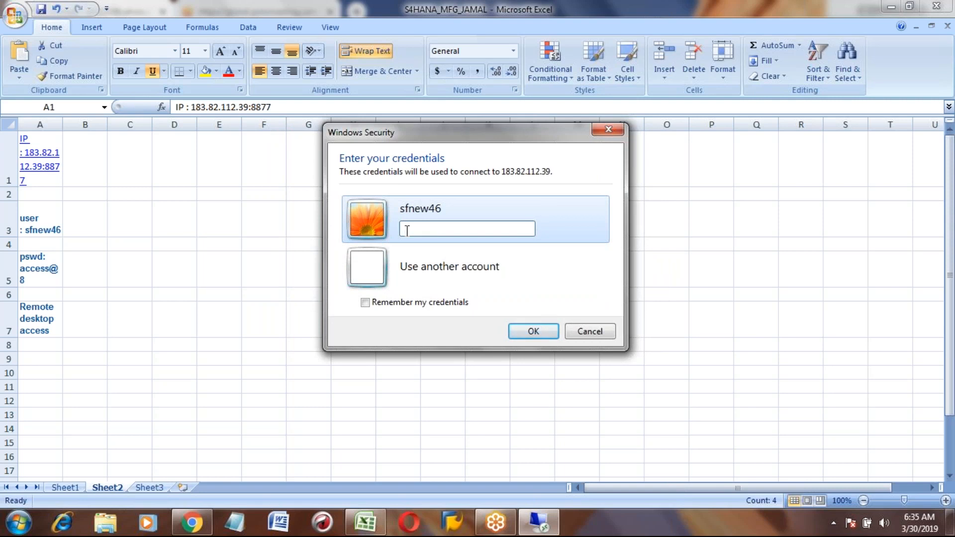
left_click(534, 333)
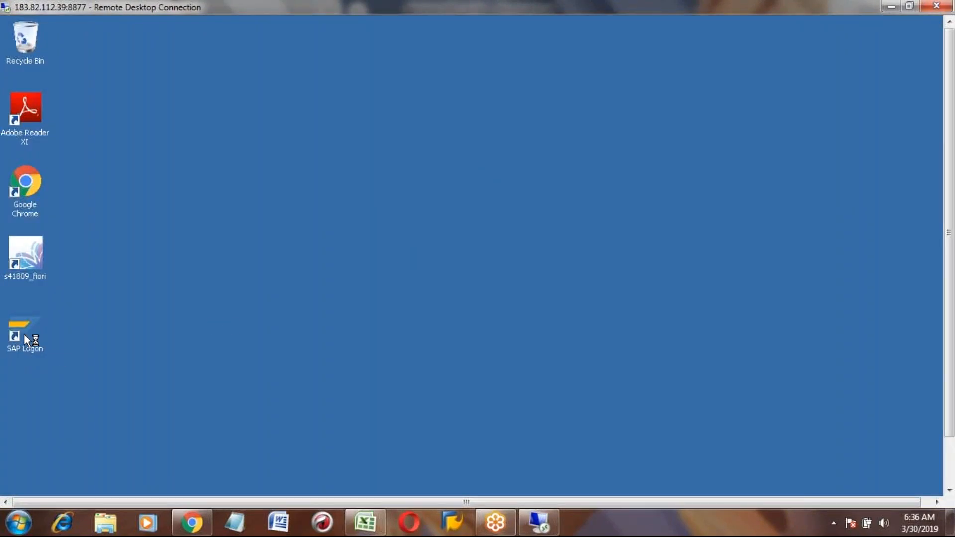
left_click(365, 519)
left_click(68, 487)
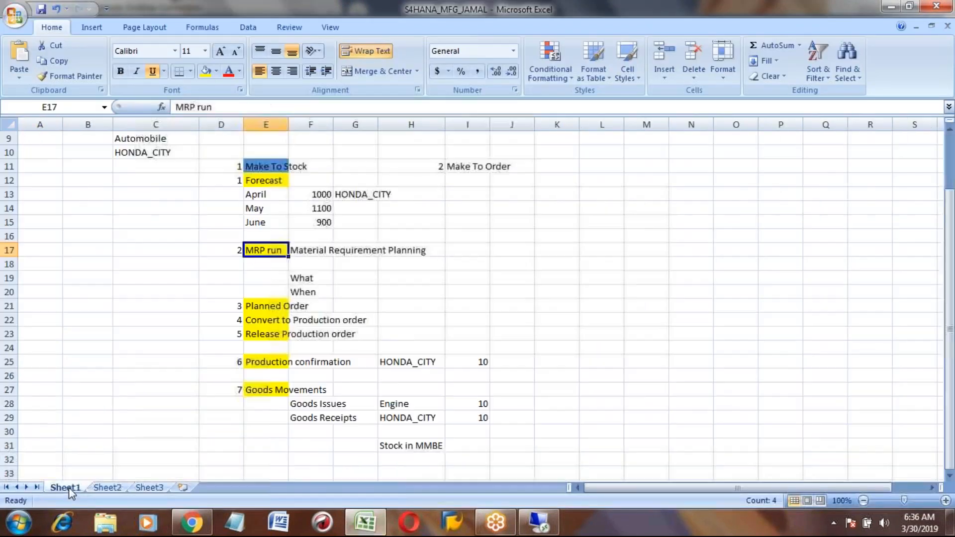
left_click(249, 261)
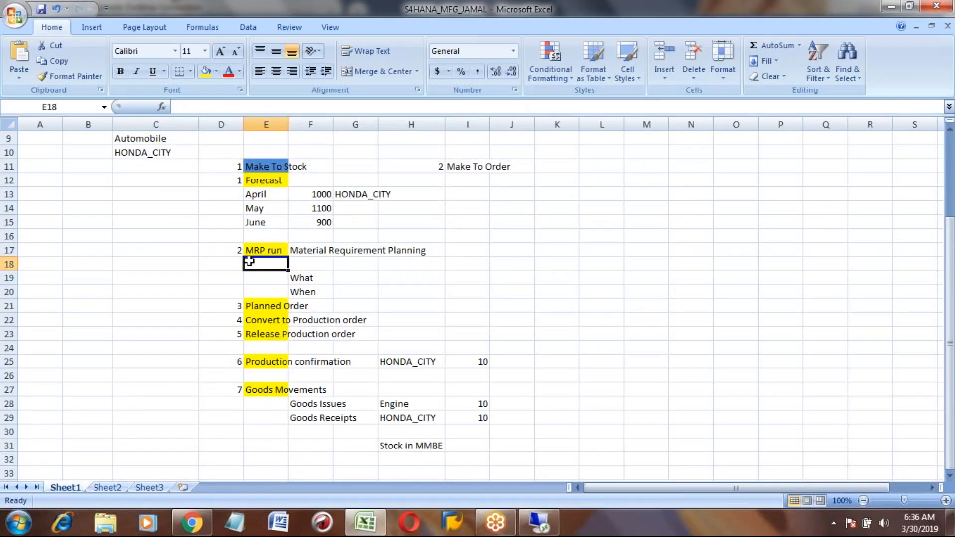
key("Up")
key("Up")
key("Up")
key("Up")
key("Up")
key("Up")
key("Up")
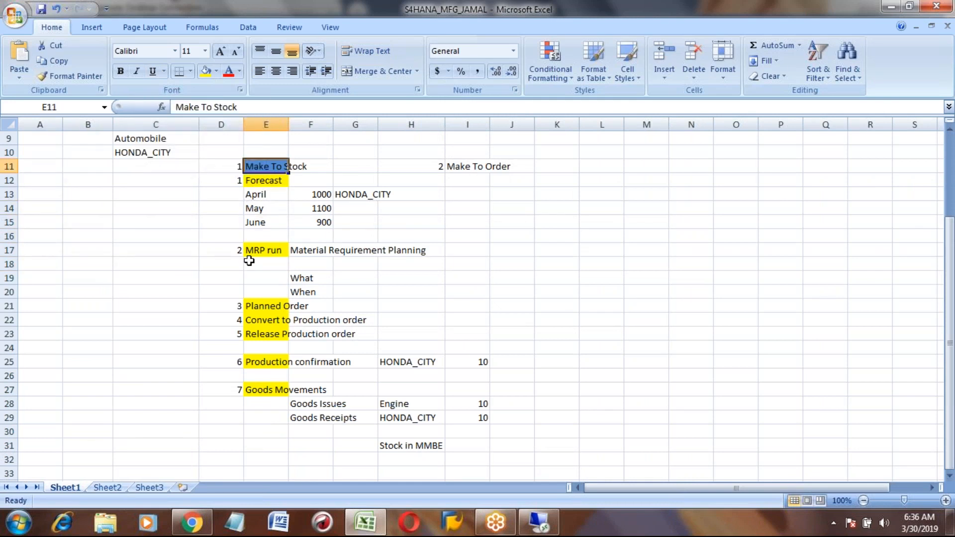
key("Up")
key("Up")
key("Up")
key("Up")
key("Up")
key("Up")
key("Up")
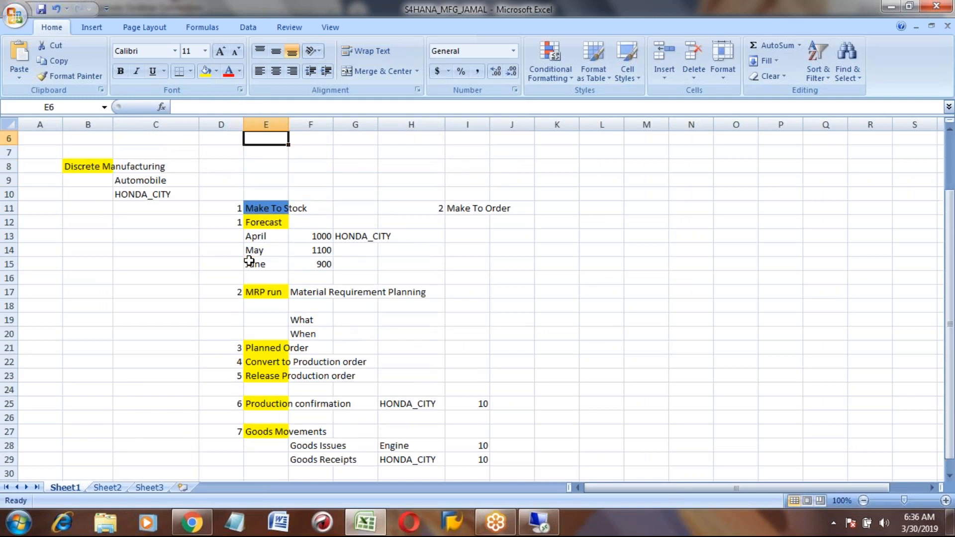
left_click(259, 235)
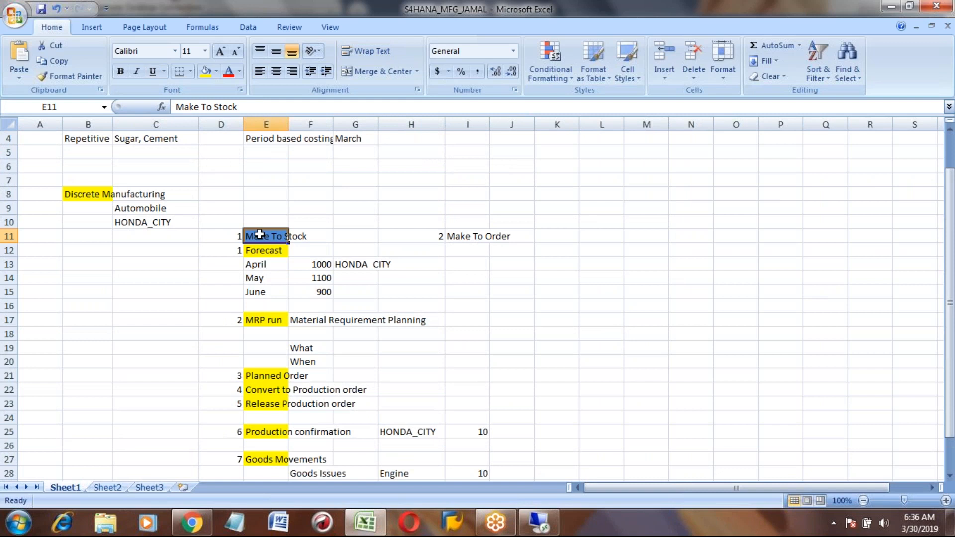
key("Down")
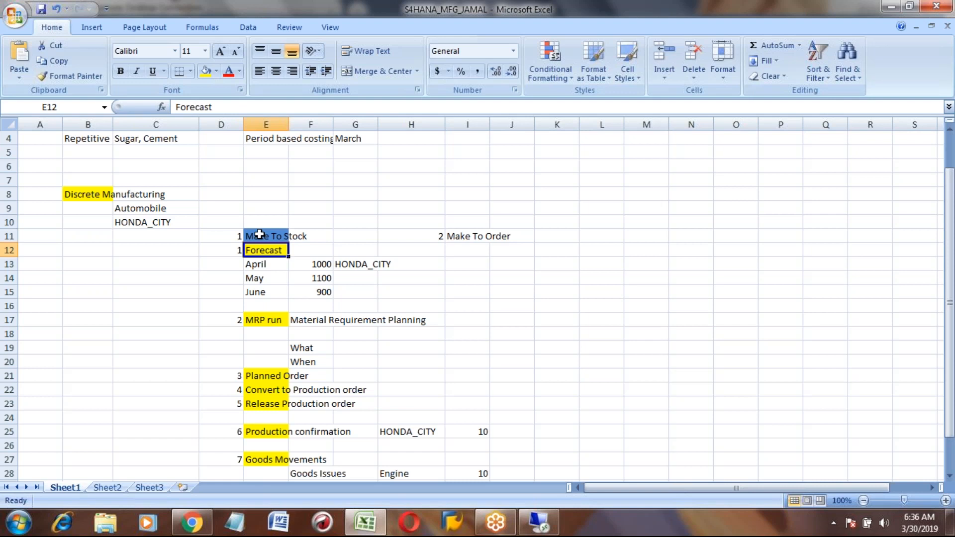
key("Down")
key("Down")
key("Down")
key("Down")
key("Down")
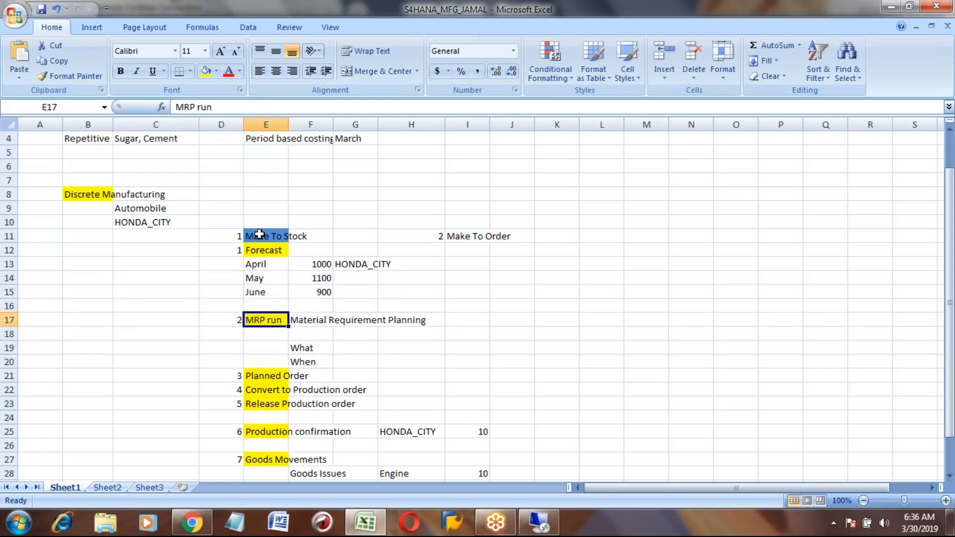
key("Down")
key("Down")
key("Down")
key("Down")
key("Up")
key("Up")
key("Up")
key("Up")
key("Down")
key("Down")
key("Down")
key("Down")
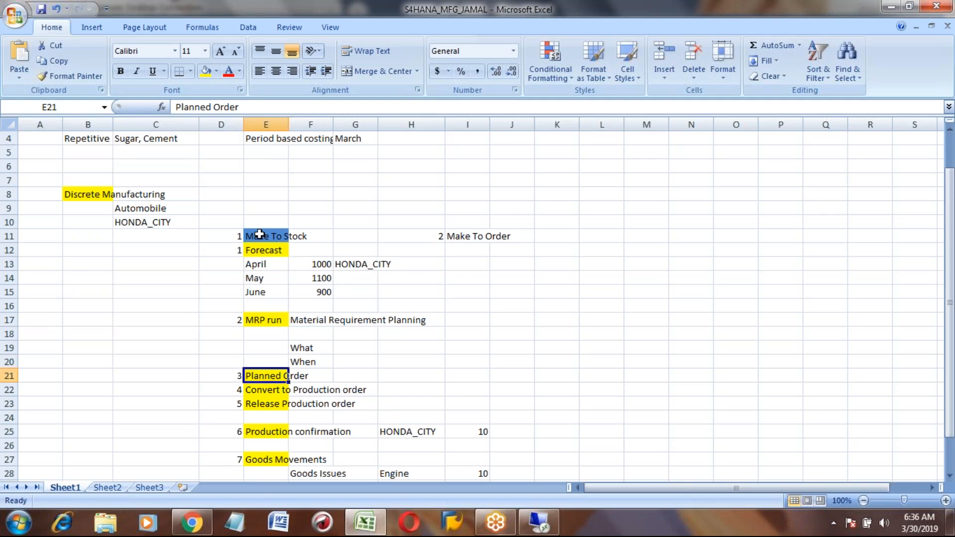
key("Down")
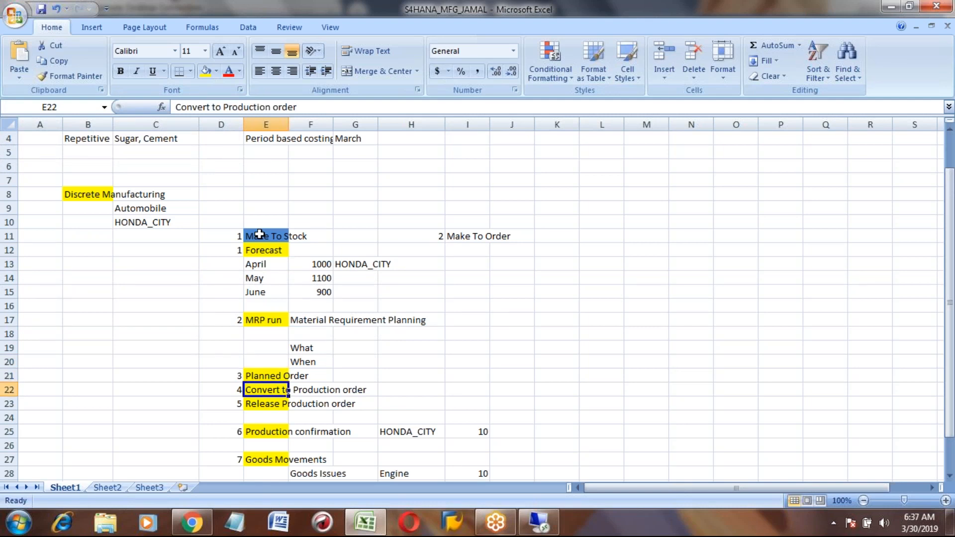
key("Down")
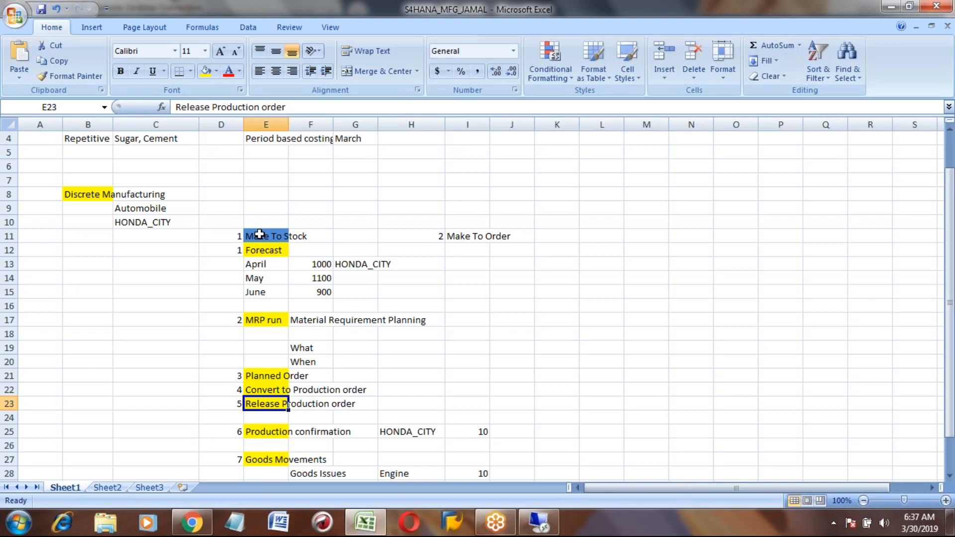
key("Down")
key("Down")
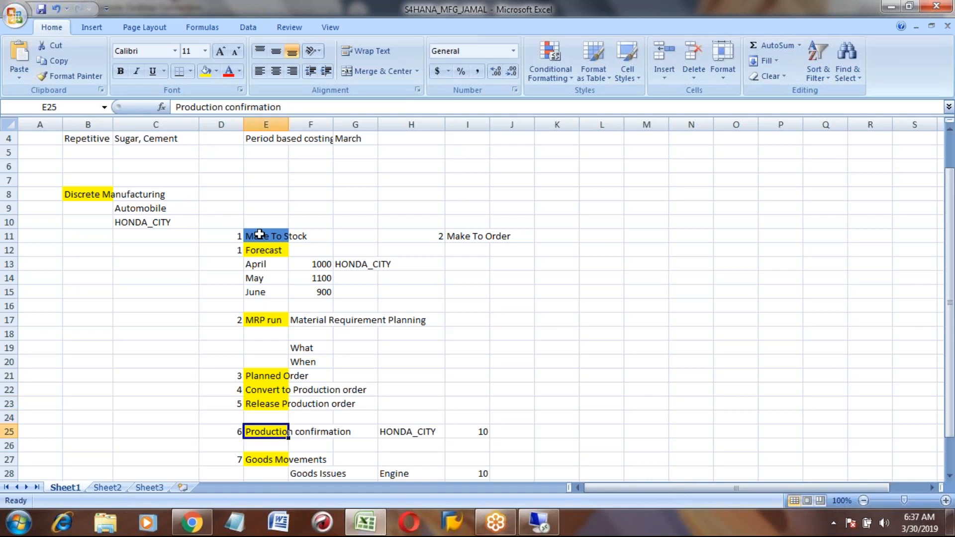
key("Up")
key("Up")
key("Down")
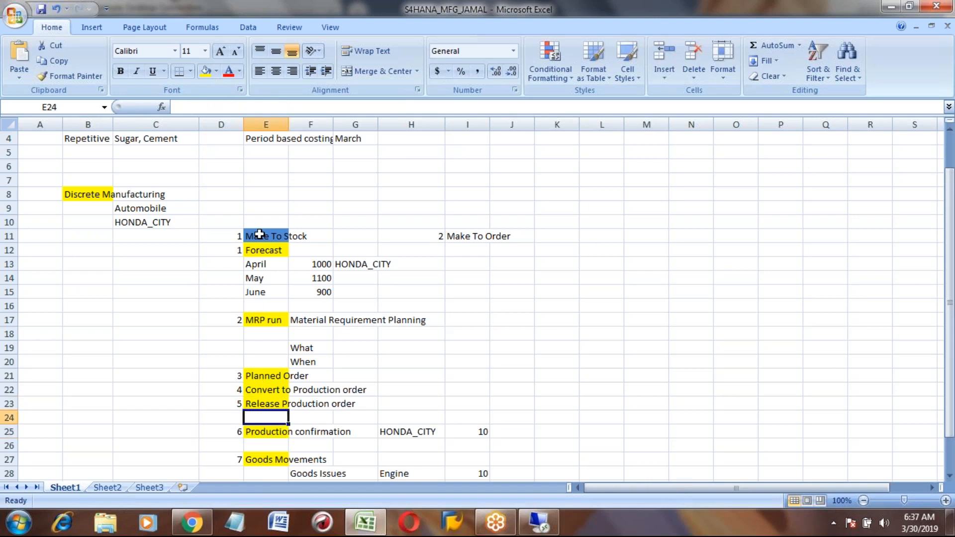
key("Down")
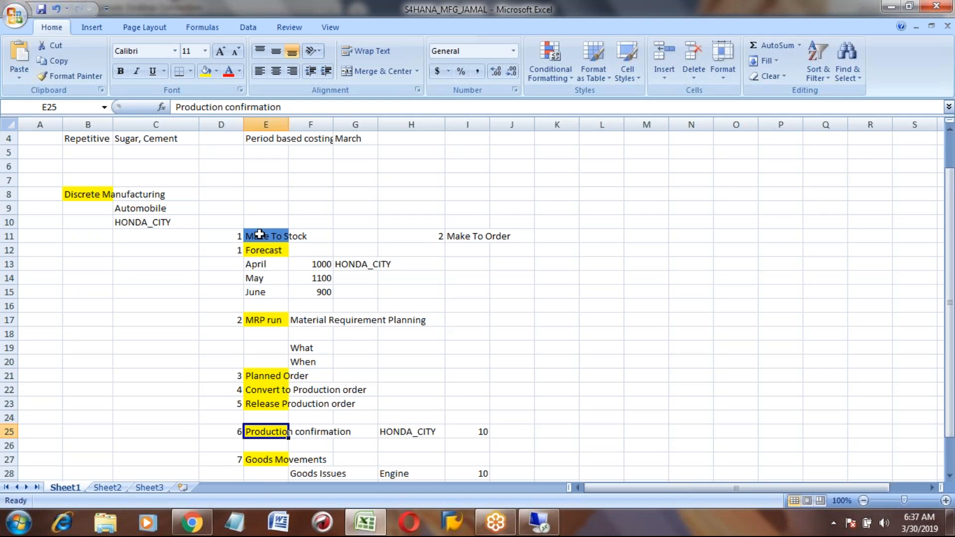
key("Down")
key("Down")
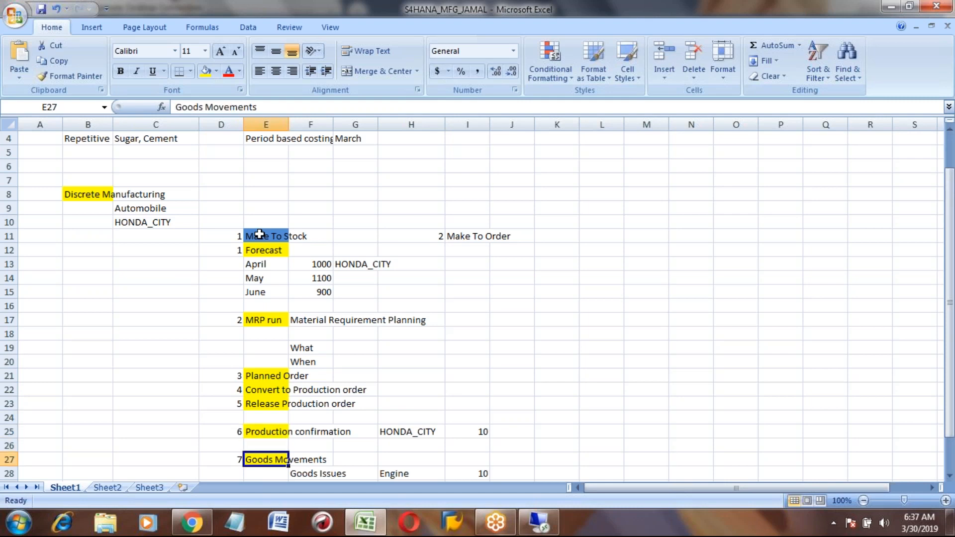
key("Down")
key("Down")
key("Down")
key("Down")
key("Down")
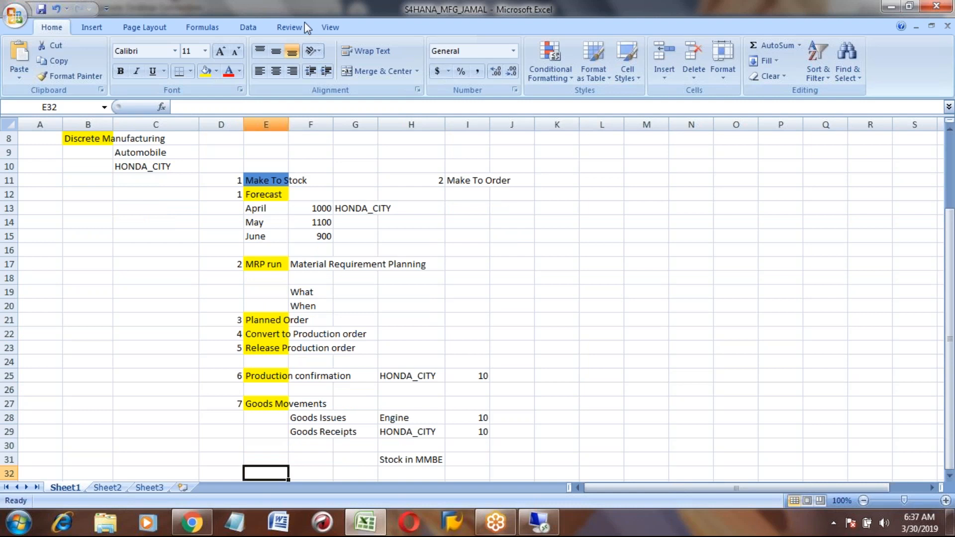
left_click(266, 179)
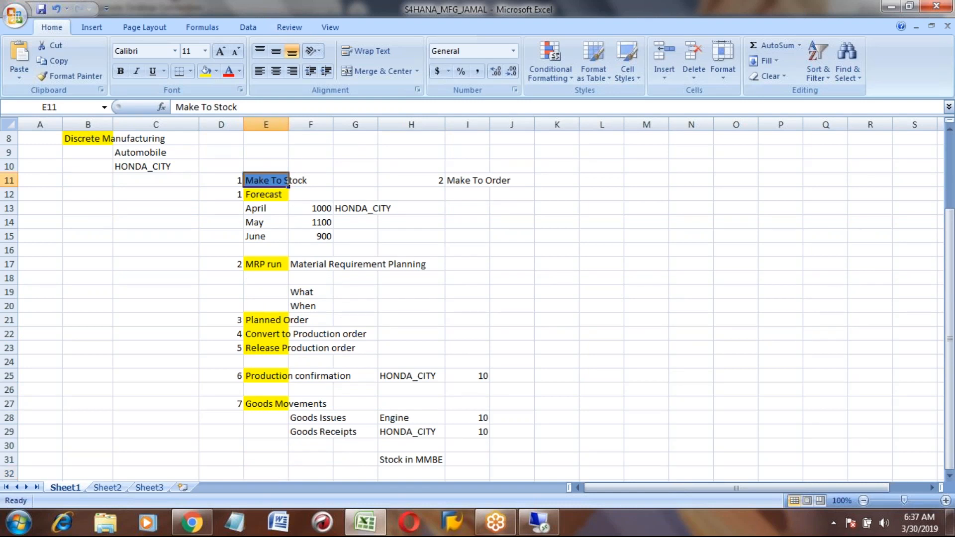
left_click(120, 71)
left_click(255, 195)
key("shift+Down")
key("shift+Down")
key("shift+Down")
key("shift+Down")
key("shift+Down")
key("shift+Down")
key("shift+Down")
key("shift+Down")
key("shift+Down")
key("shift+Down")
key("shift+Down")
key("shift+Down")
key("shift+Down")
key("shift+Down")
key("shift+Down")
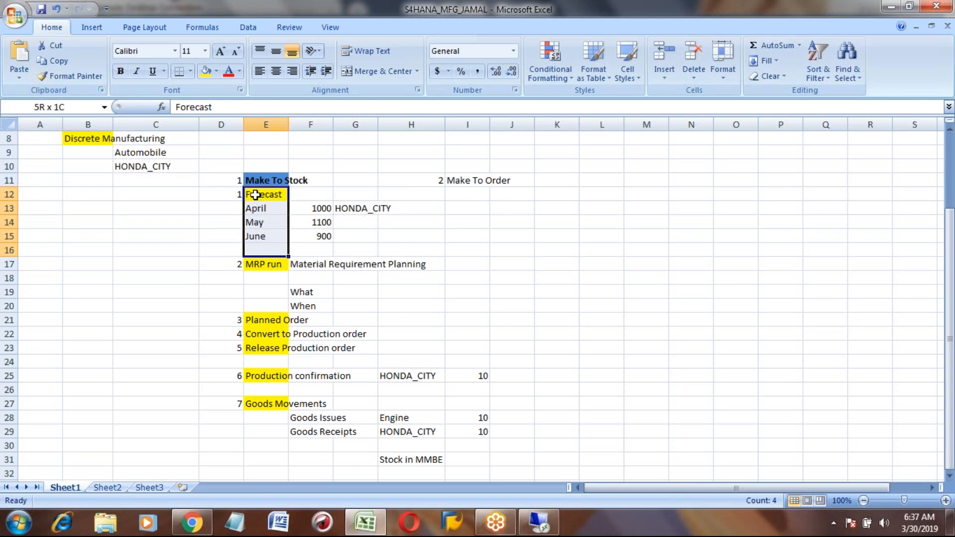
key("shift+Down")
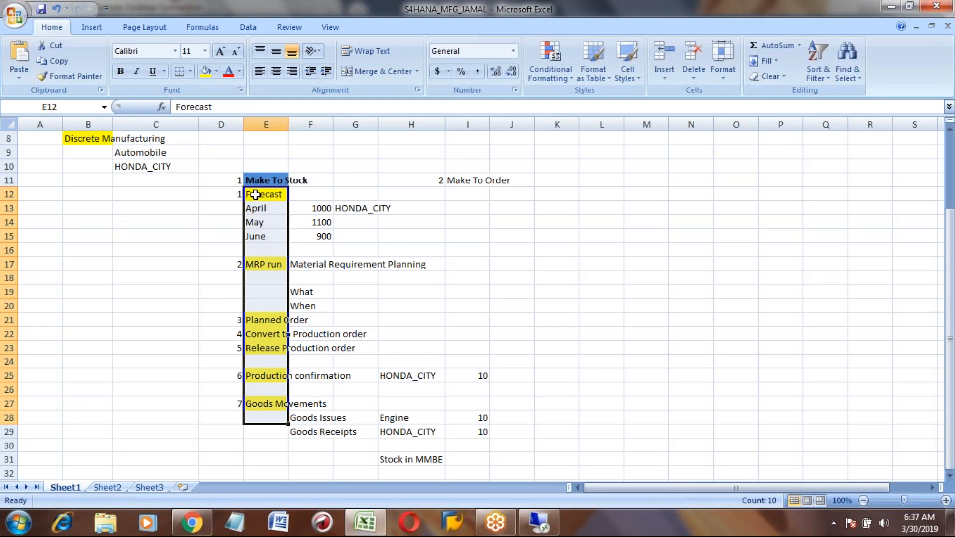
key("Up")
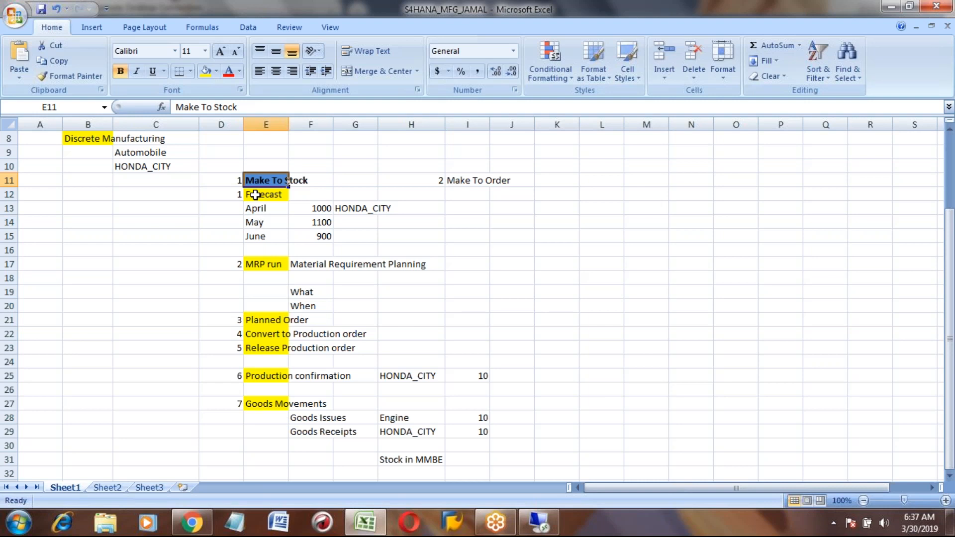
left_click(255, 195, "shift")
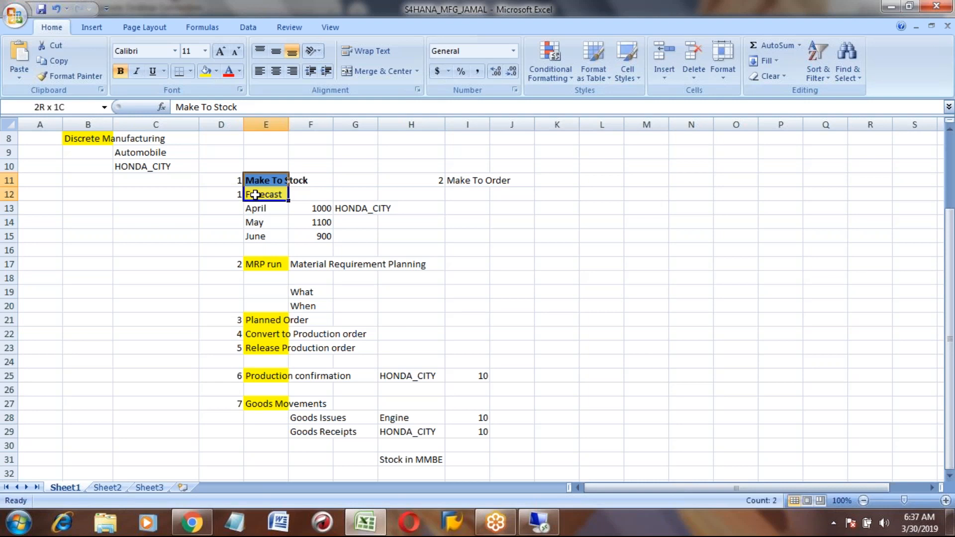
key("Up")
key("Down")
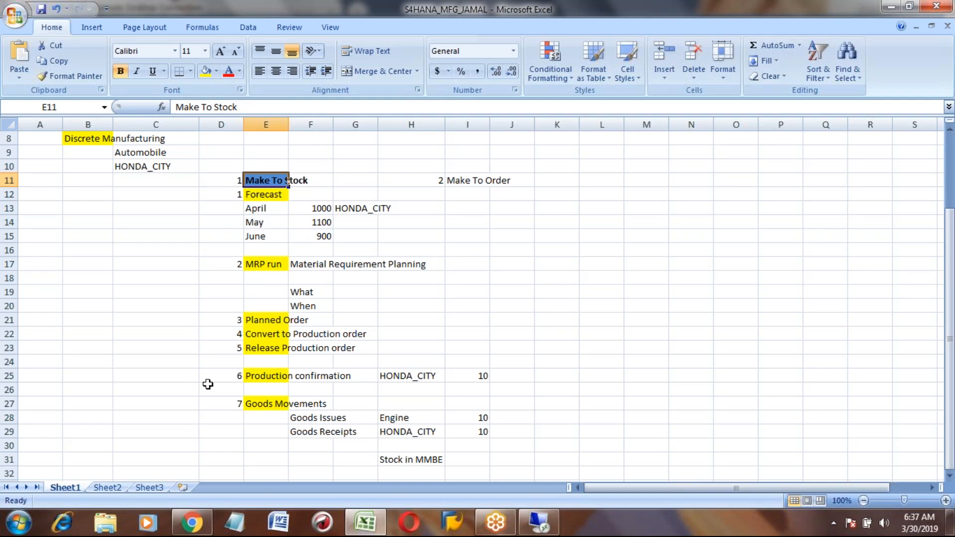
left_click(174, 467)
key("Down")
key("Down")
key("Down")
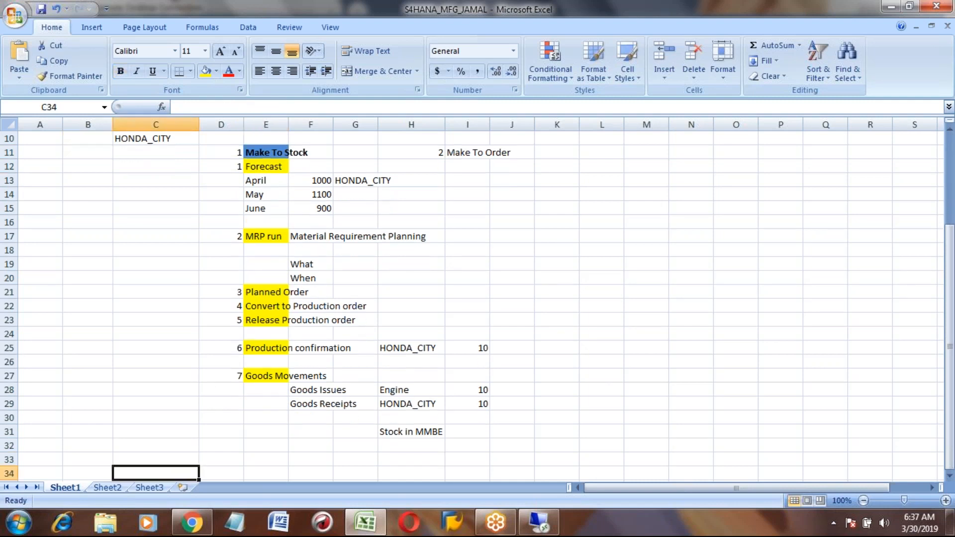
- Add a bold 'Master Data:' heading in C33 below the notes
key("Left")
key("Up")
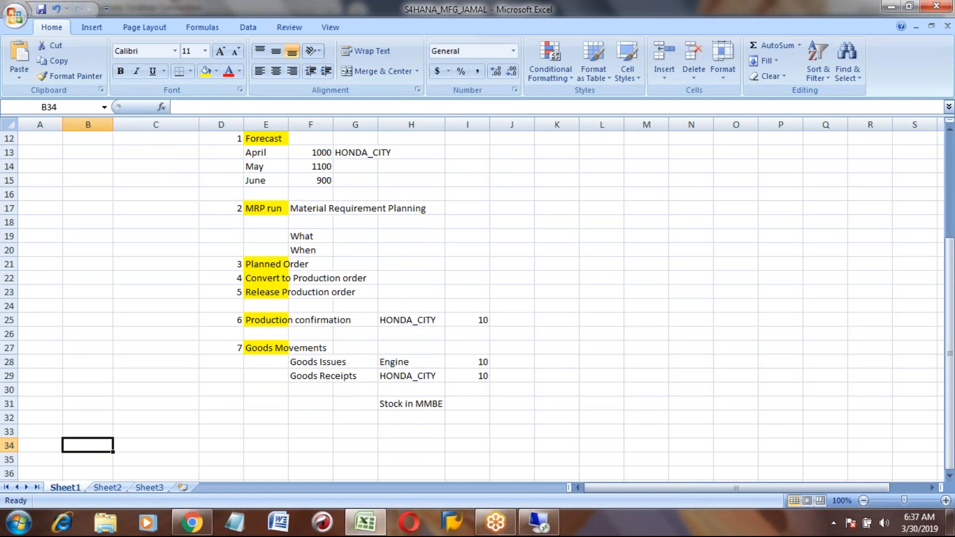
key("Right")
key("Up")
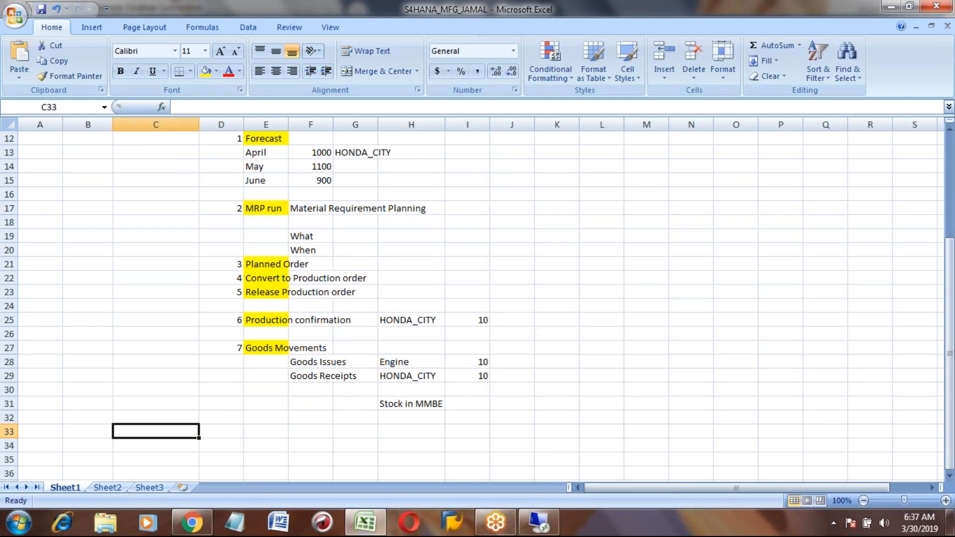
type("Master ")
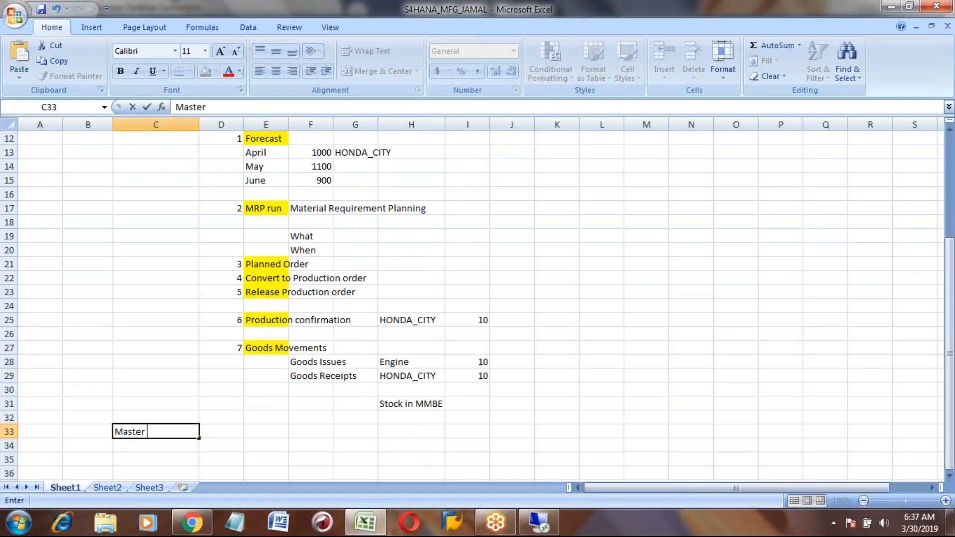
type("Data:")
key("Return")
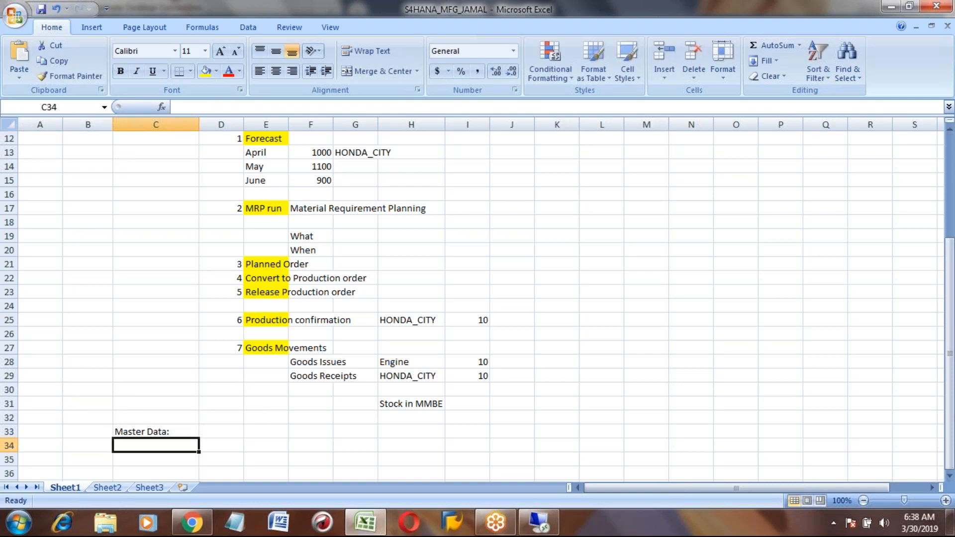
key("Up")
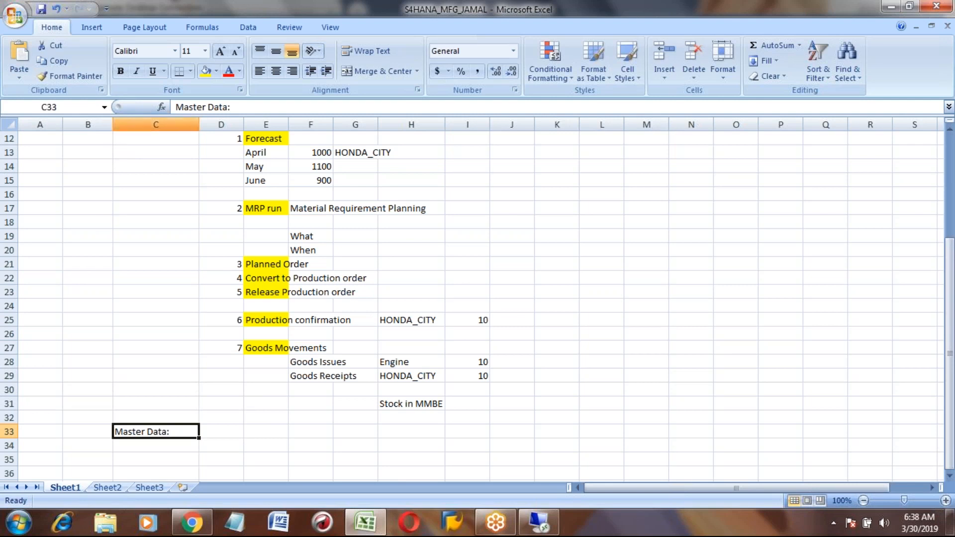
left_click(120, 72)
- Number the list items 1 to 5 in B34:B38
key("Down")
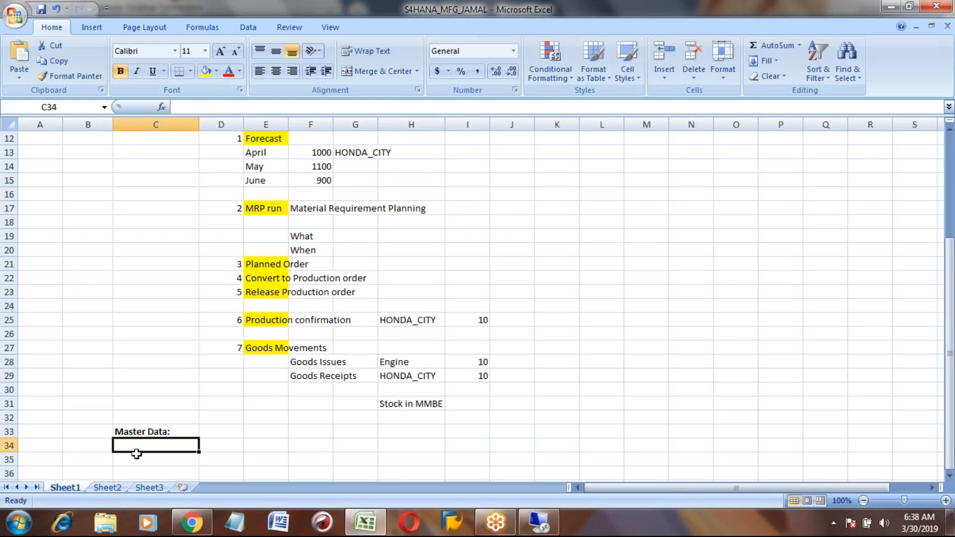
key("Left")
type("1")
key("Tab")
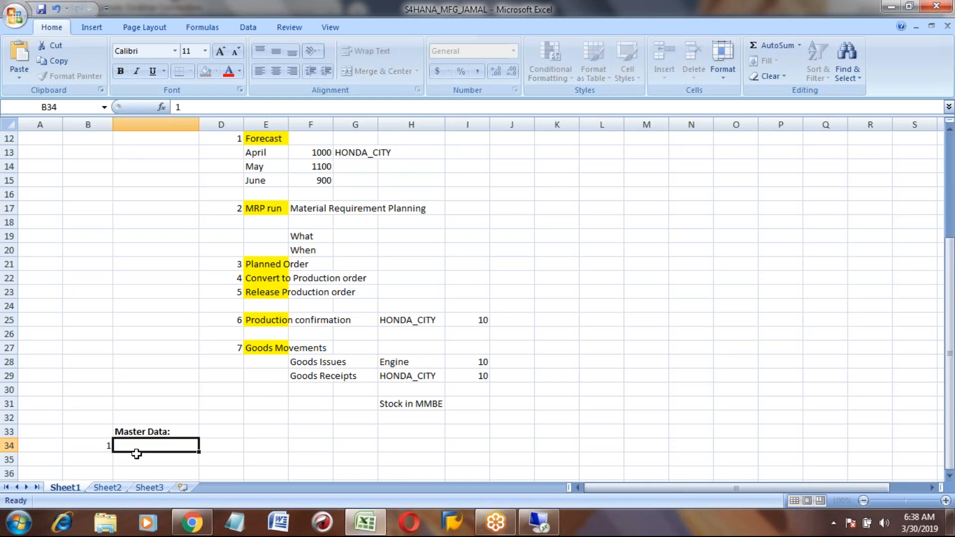
key("Down")
key("Down")
key("Down")
key("Down")
key("Down")
key("Up")
key("Up")
key("Up")
key("Up")
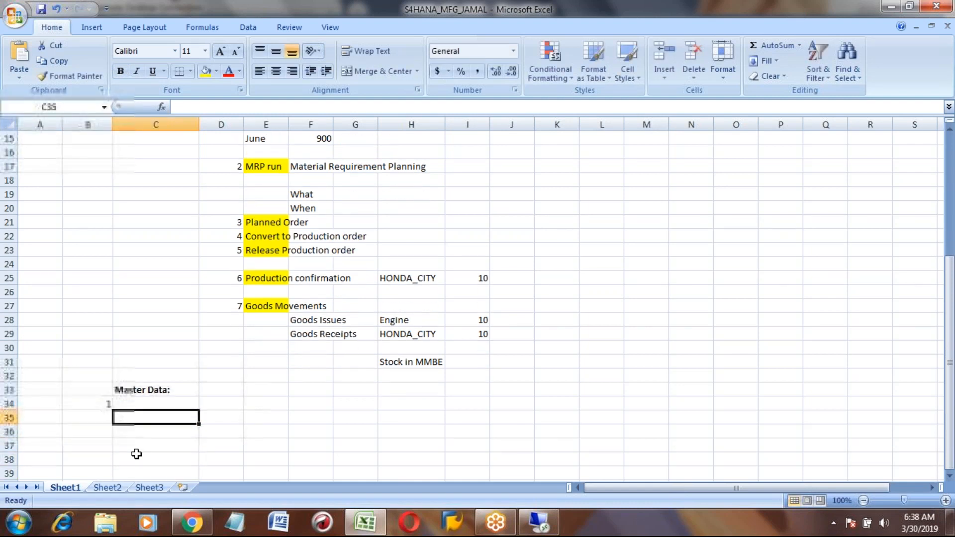
key("Left")
type("2")
key("Return")
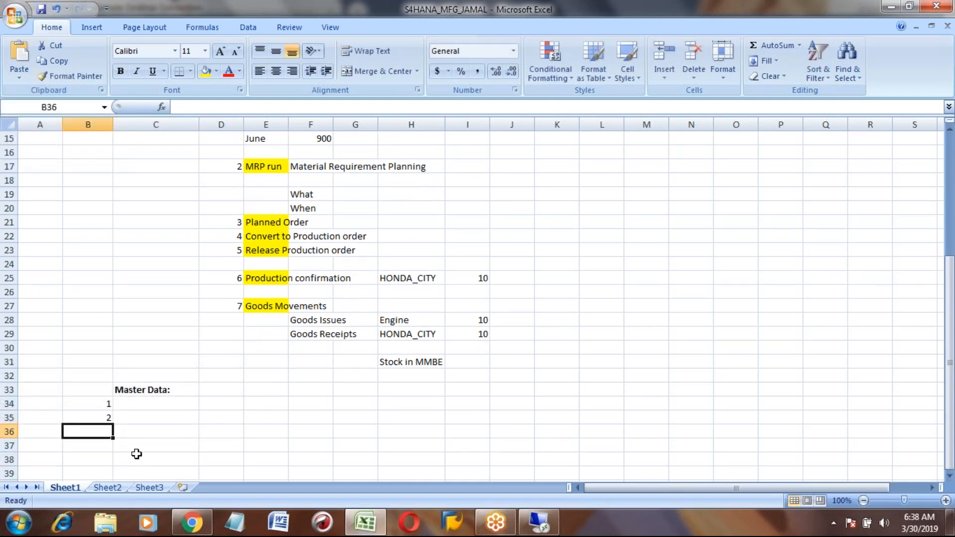
type("3")
key("Return")
type("4")
key("Return")
type("5")
key("Up")
key("Up")
key("Up")
key("Up")
- Enter 'Material master' and 'BOM' as the first two list items in C34:C35
key("Right")
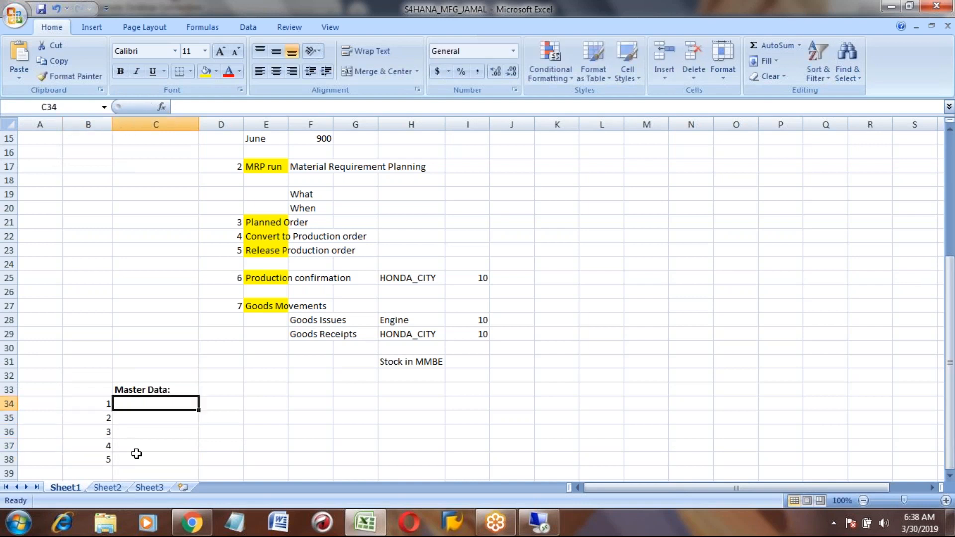
key("Up")
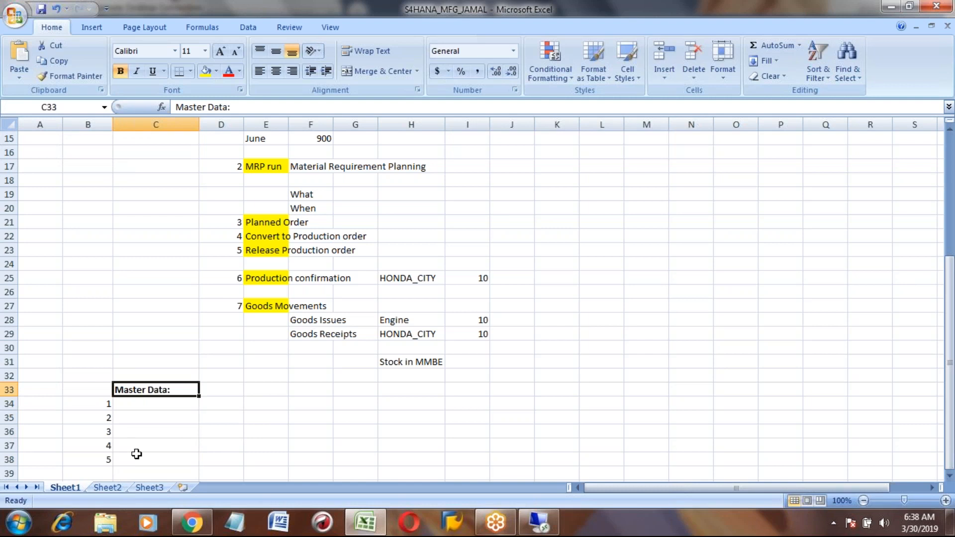
key("Down")
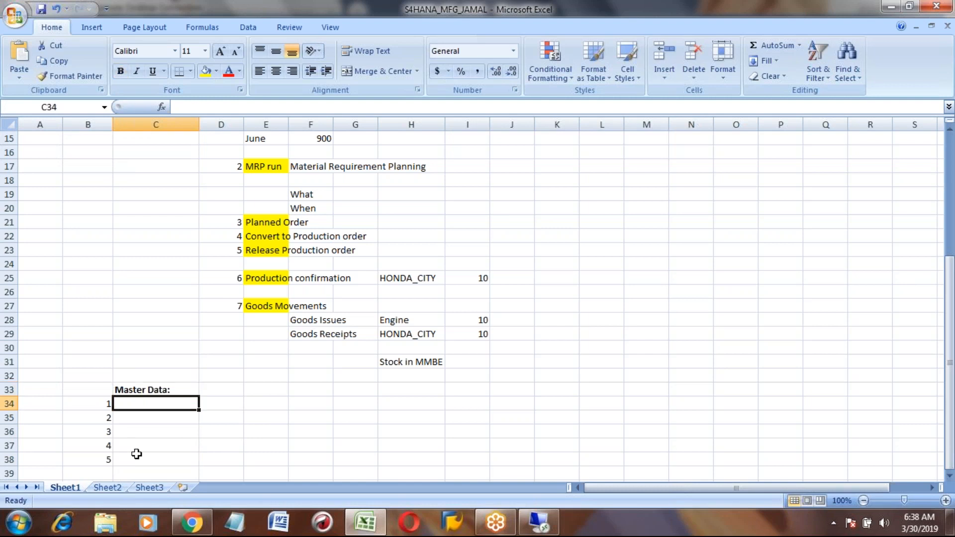
type("Ma")
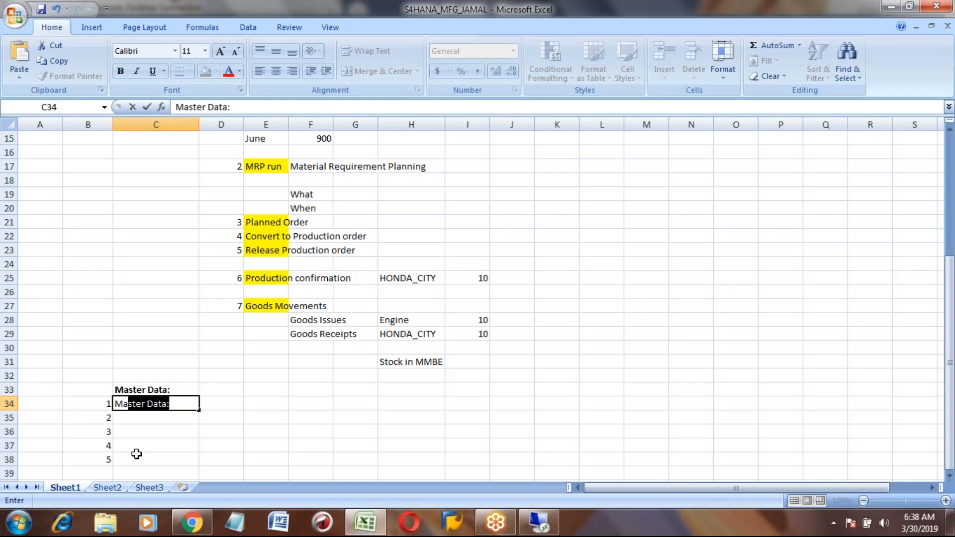
type("ter")
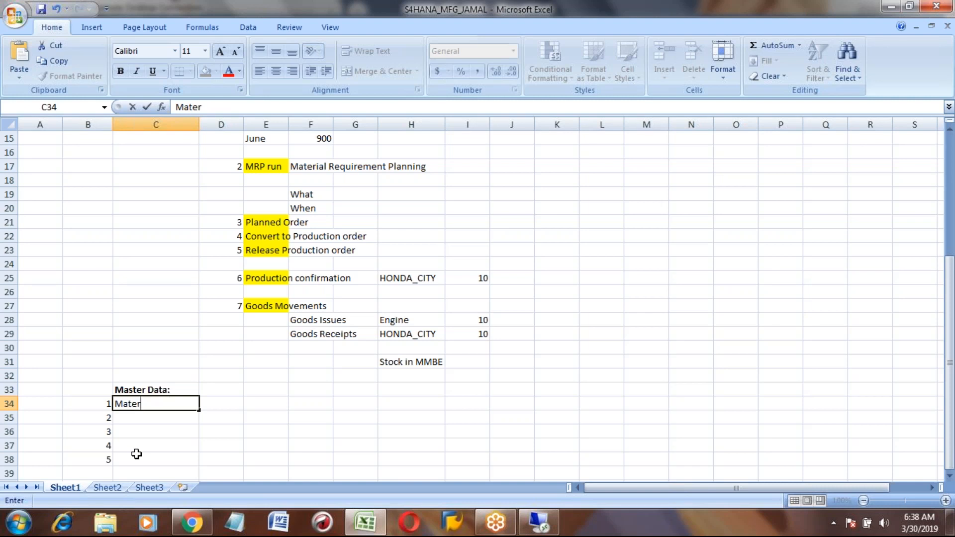
type("ial master")
key("Return")
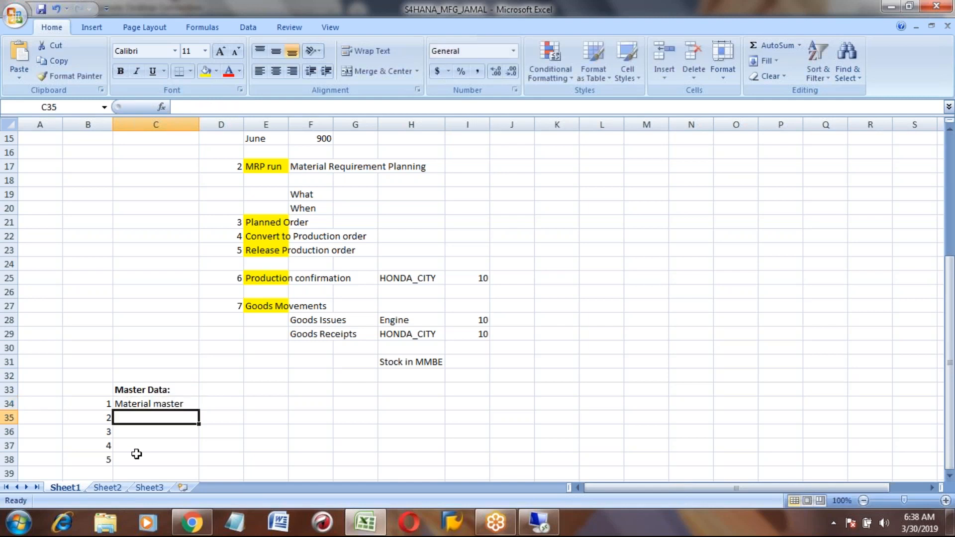
type("BOM")
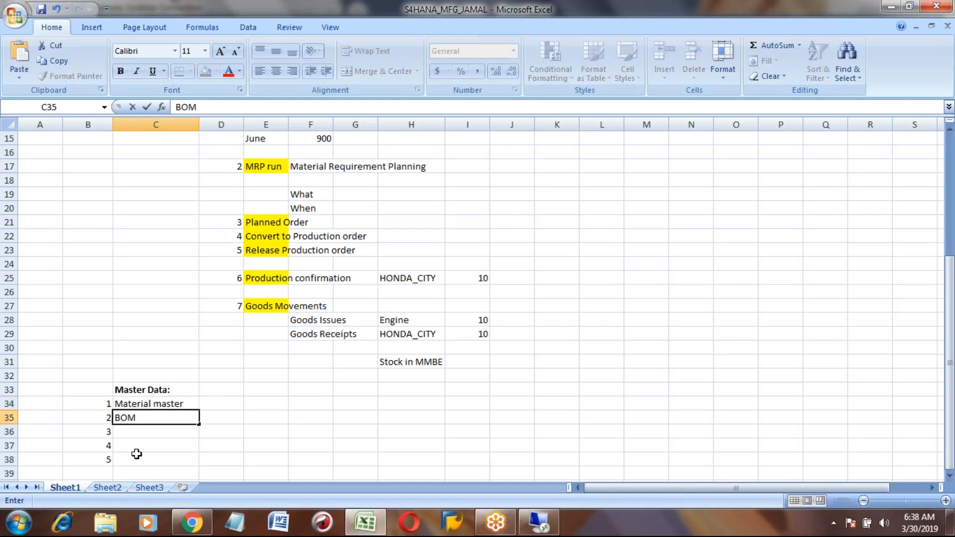
key("Return")
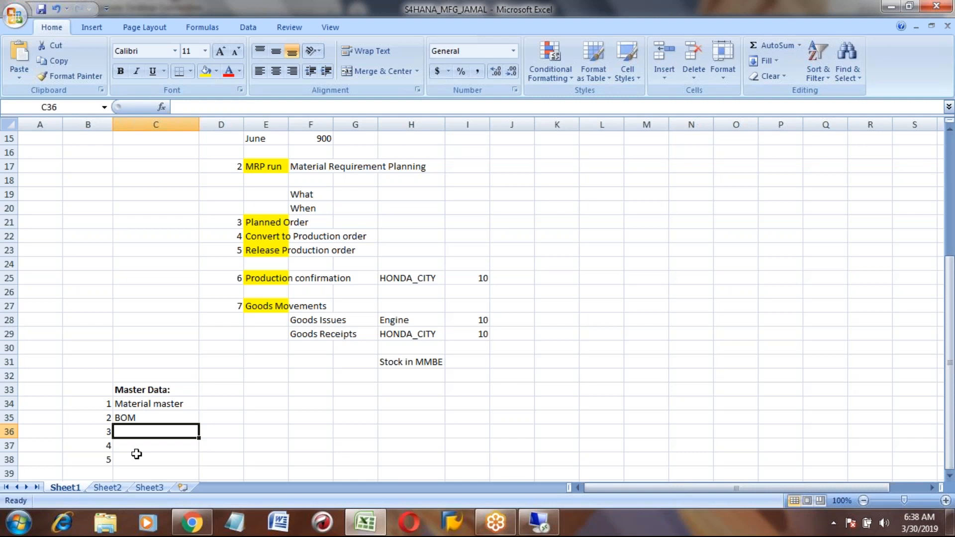
- Enter 'Work Center' as the third list item in C36
key("Up")
key("Up")
key("Down")
key("Down")
key("Up")
key("Up")
key("Up")
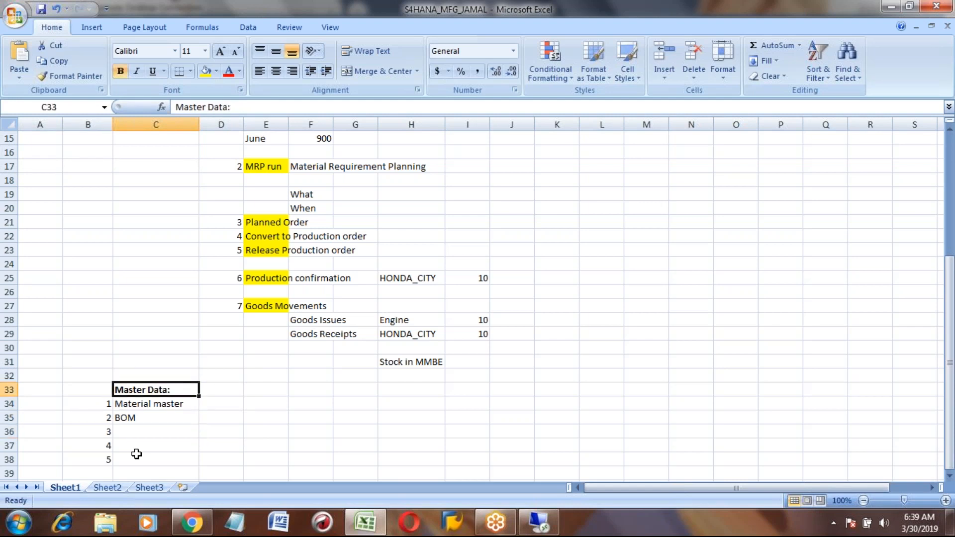
key("Down")
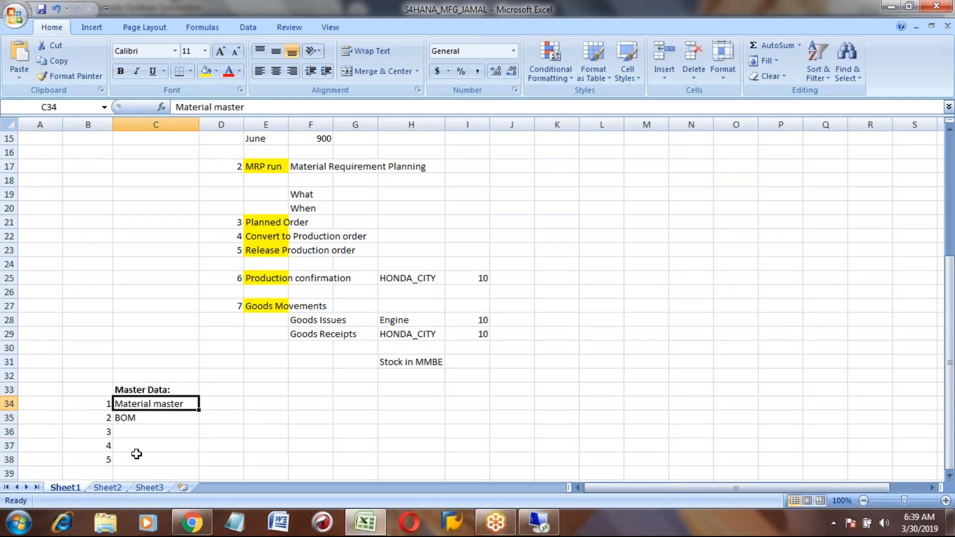
key("Down")
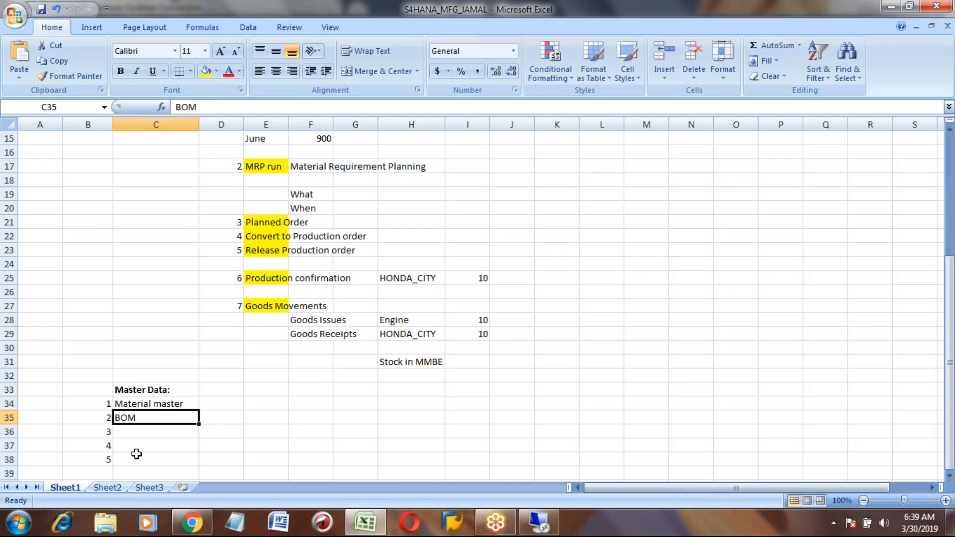
key("Return")
type("W")
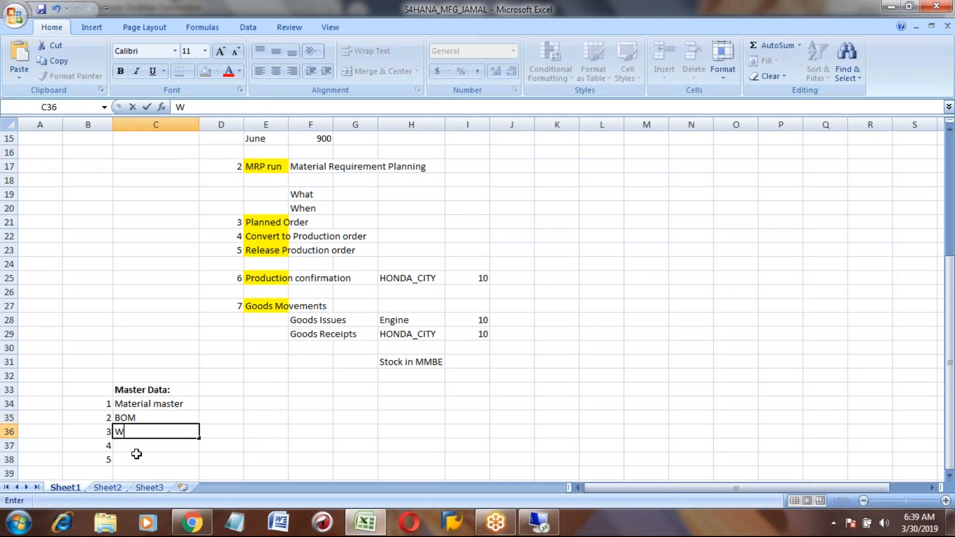
type("ork Center")
key("Return")
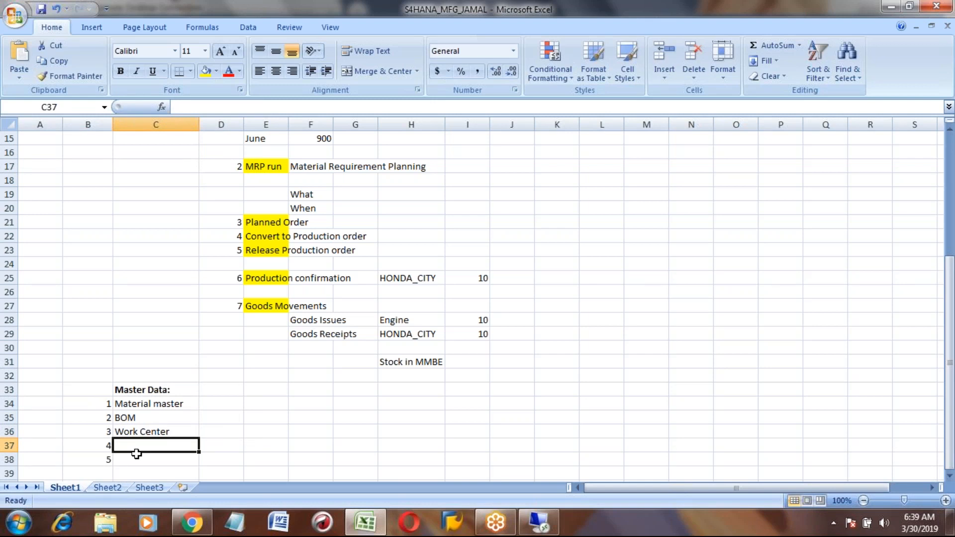
key("Up")
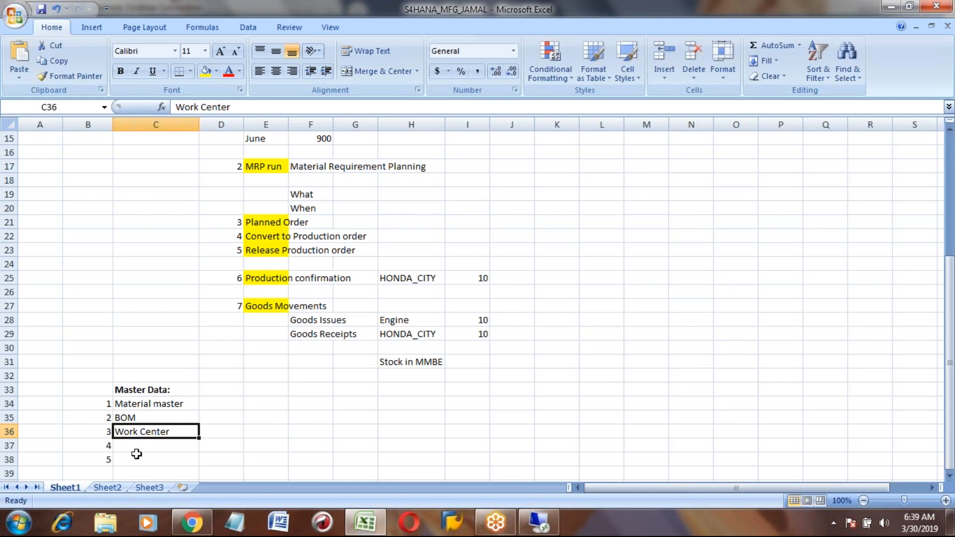
key("Down")
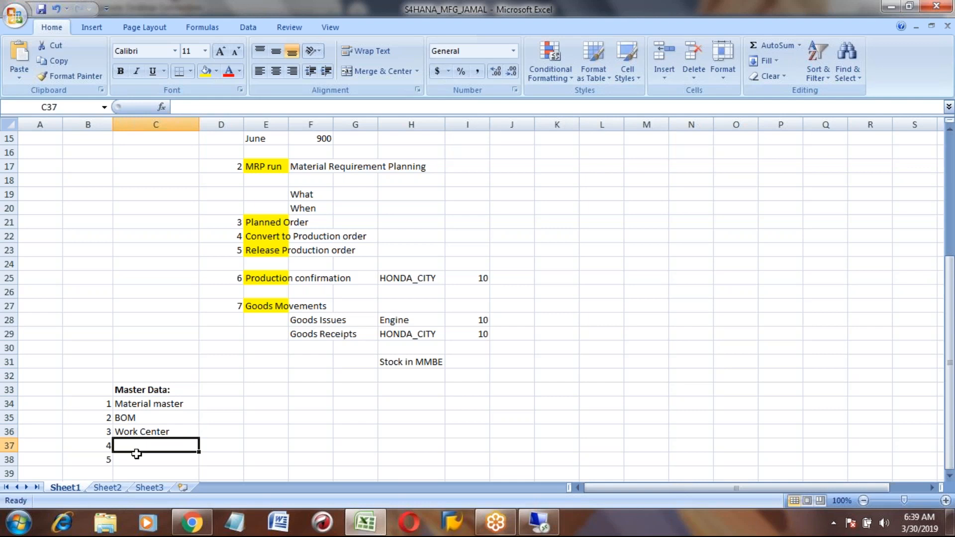
- Enter 'Routing' as the fourth Master Data item
type("Routing")
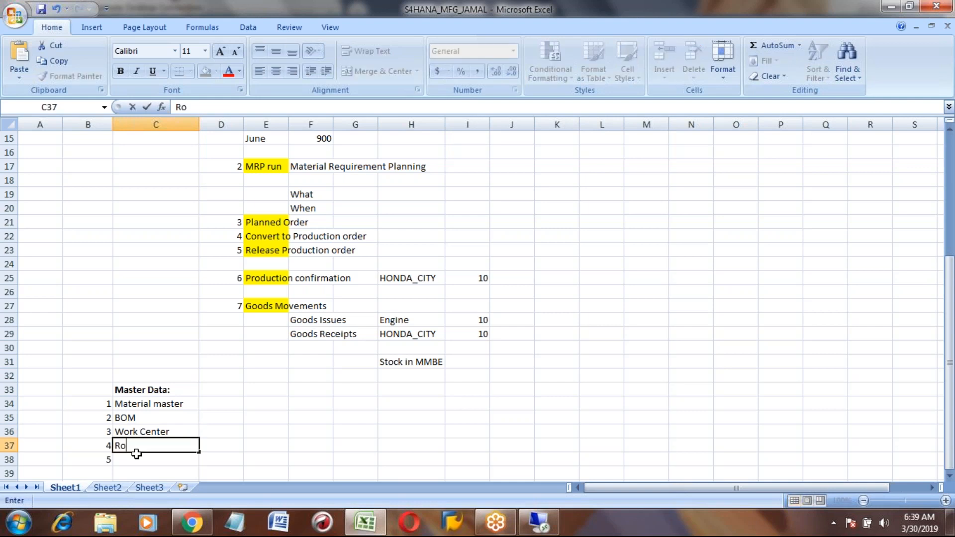
key("Return")
key("Down")
key("Down")
key("Down")
key("Up")
key("Up")
key("Up")
key("Up")
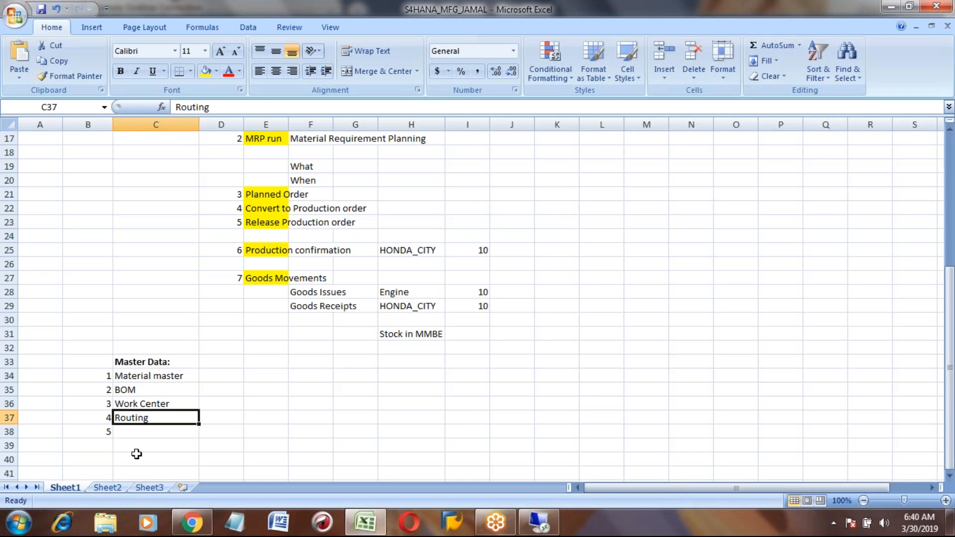
left_click(404, 252)
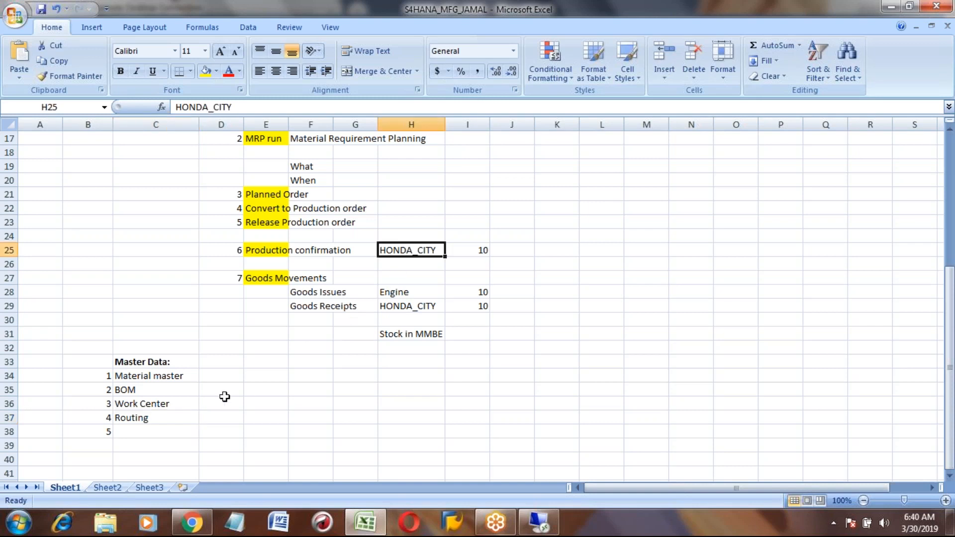
left_click(150, 421)
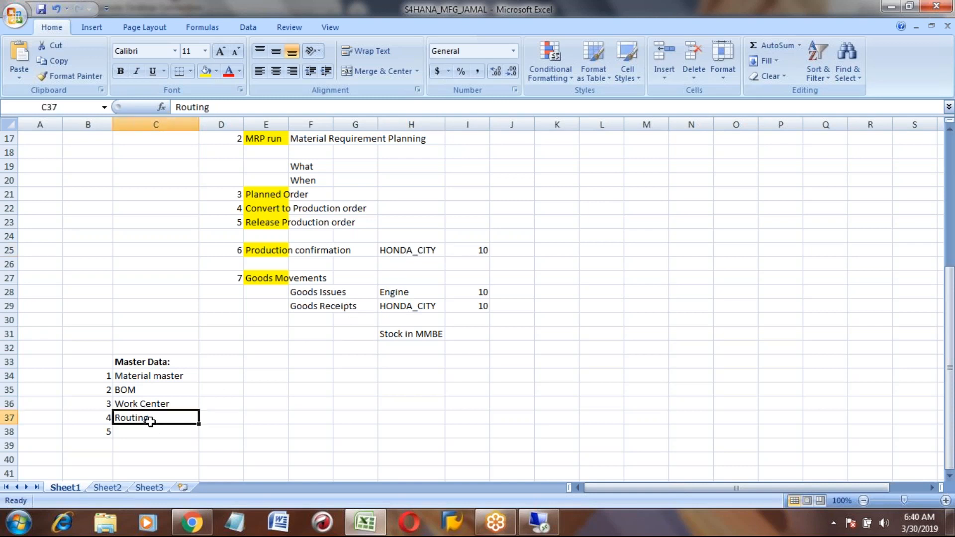
- Enter 'Production version (BOM+Routing)' as the fifth Master Data item
key("Return")
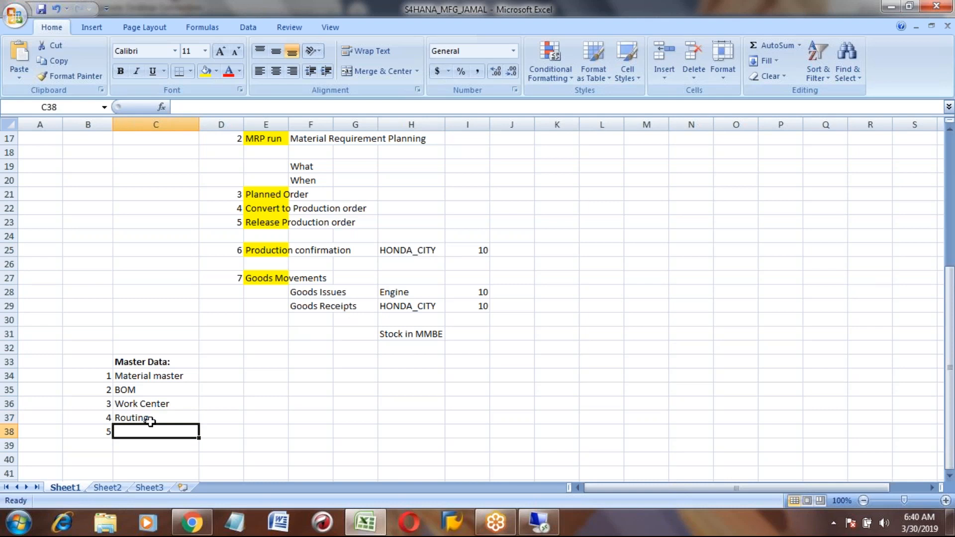
type("Pro")
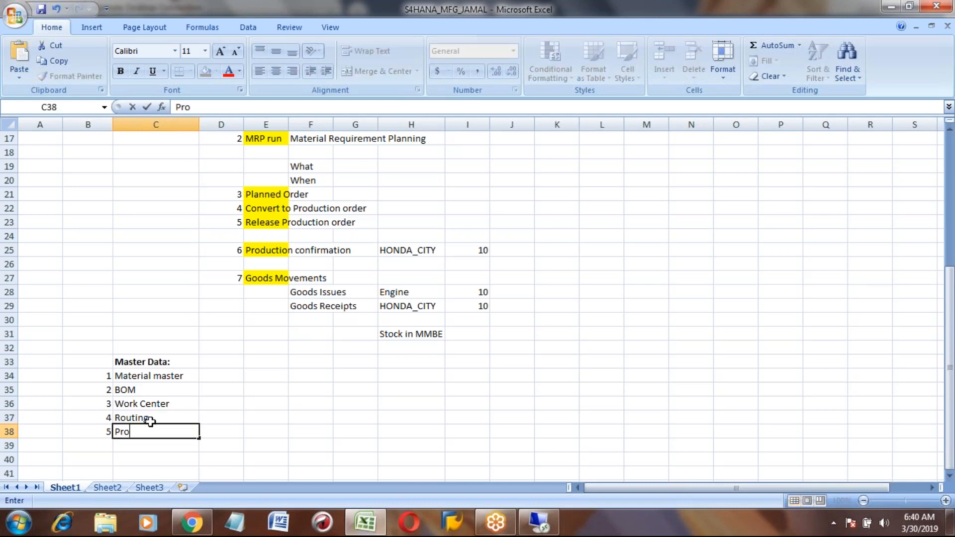
type("duction ver")
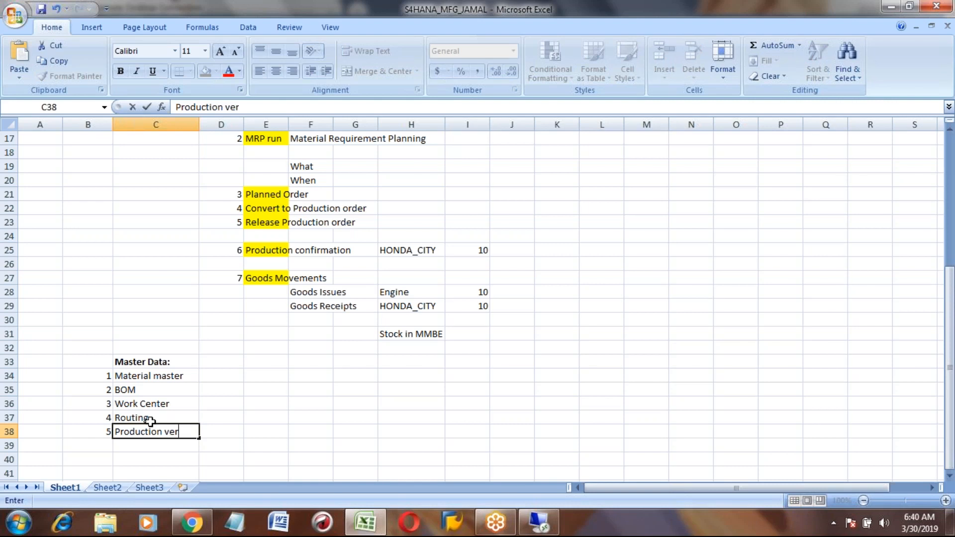
type("sion (BOM+Routing)")
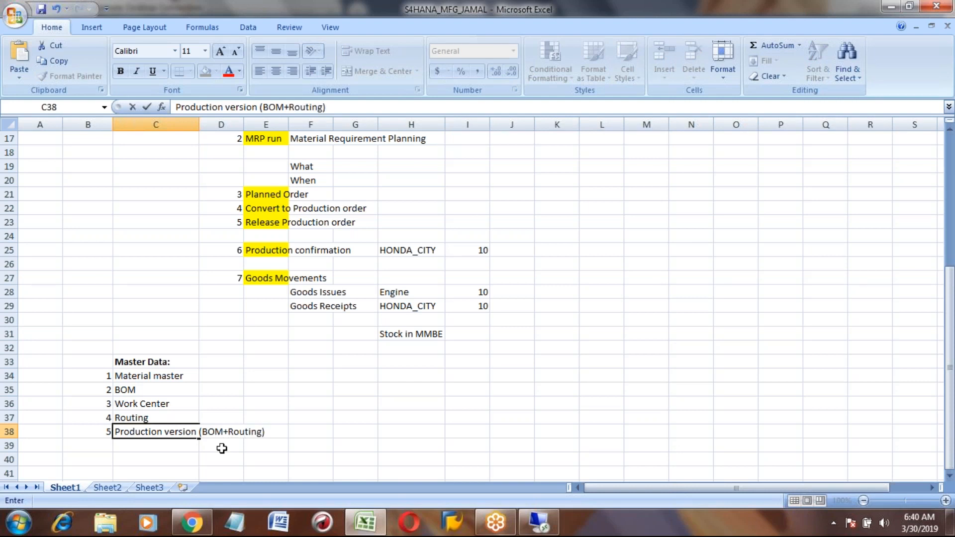
key("Return")
key("Up")
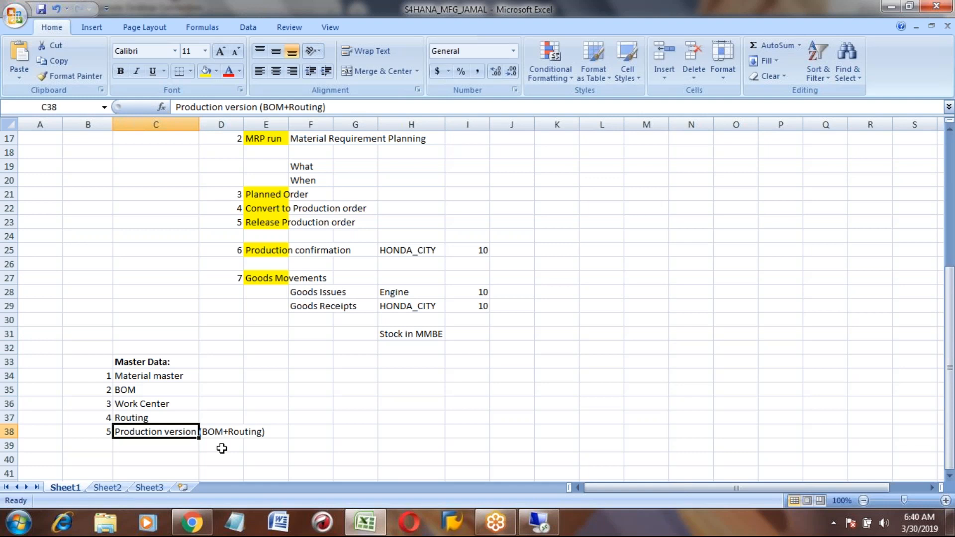
key("Down")
key("Down")
key("Down")
key("Down")
key("Down")
key("Down")
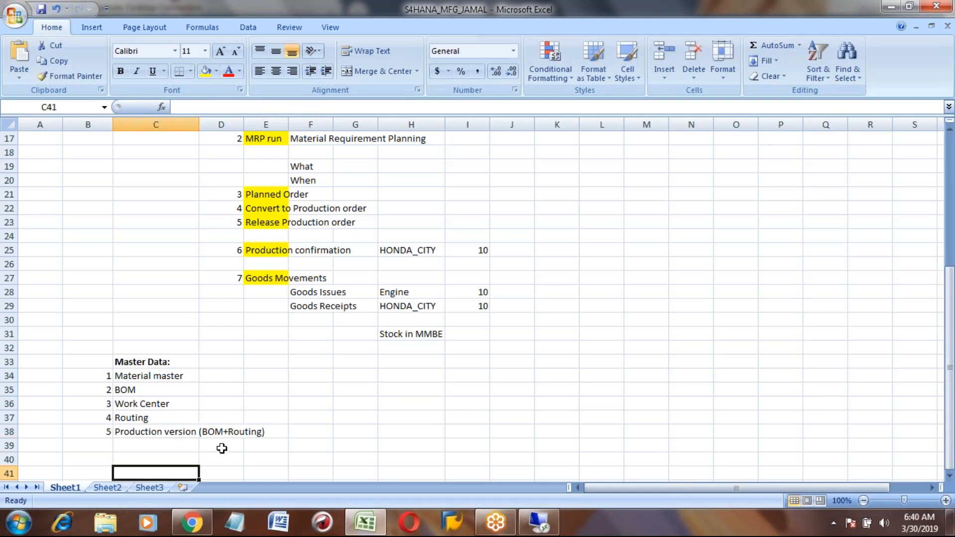
key("Up")
key("Up")
key("Up")
key("Up")
key("Up")
key("Up")
key("Up")
key("Up")
key("Up")
key("Up")
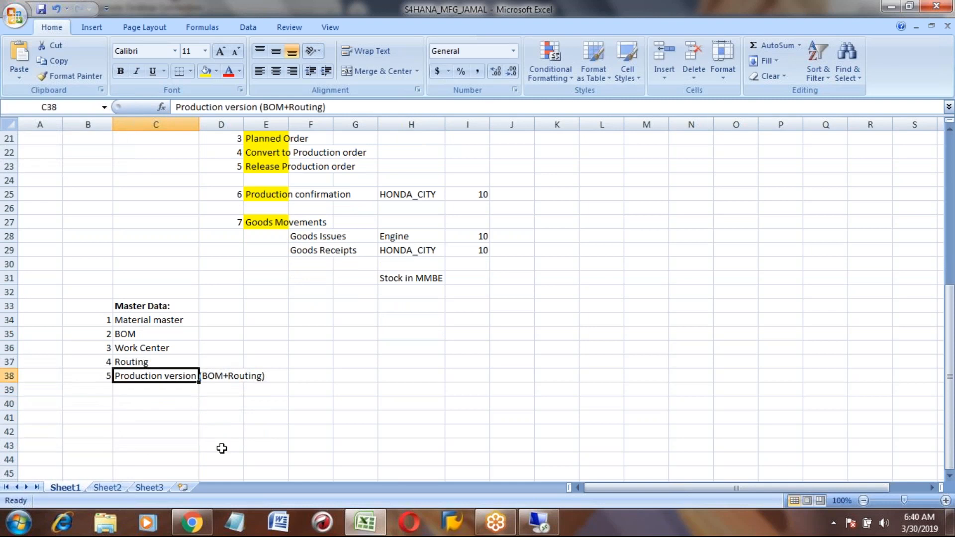
- Add item 6 'Purchase Info record' to the Master Data list
key("shift+Down")
key("shift+Down")
key("shift+Down")
key("shift+Down")
key("shift+Down")
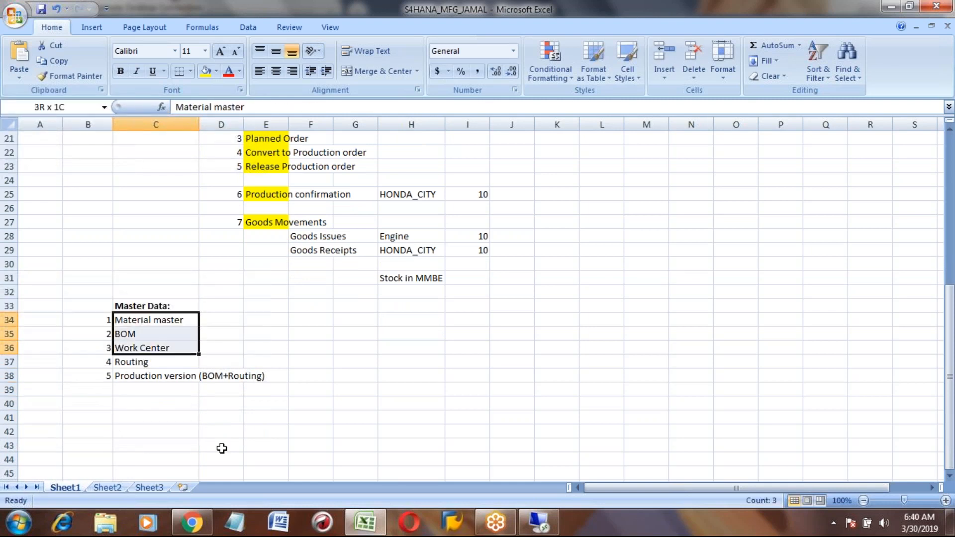
key("shift+Up")
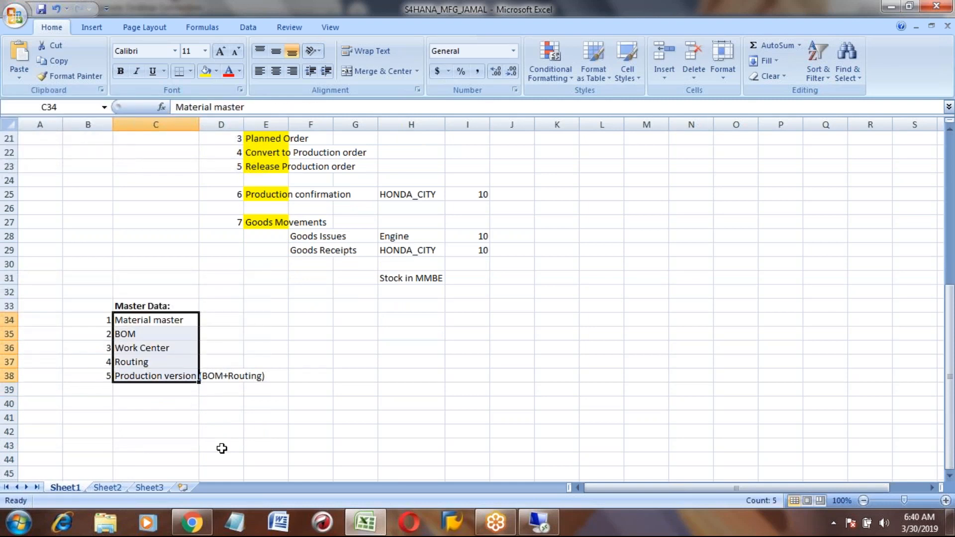
left_click(105, 296)
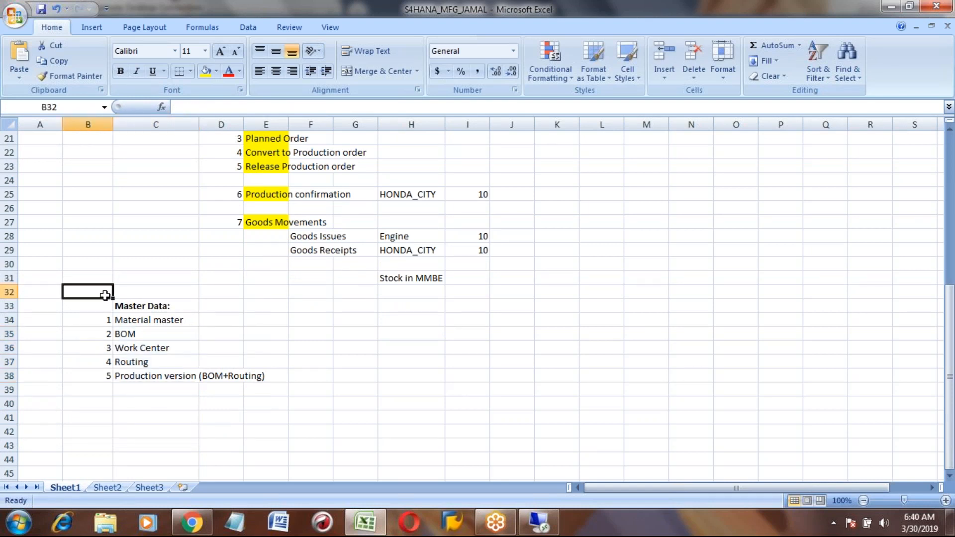
key("Down")
key("Down")
key("Down")
key("Down")
key("Down")
key("Down")
key("Down")
key("Down")
key("Down")
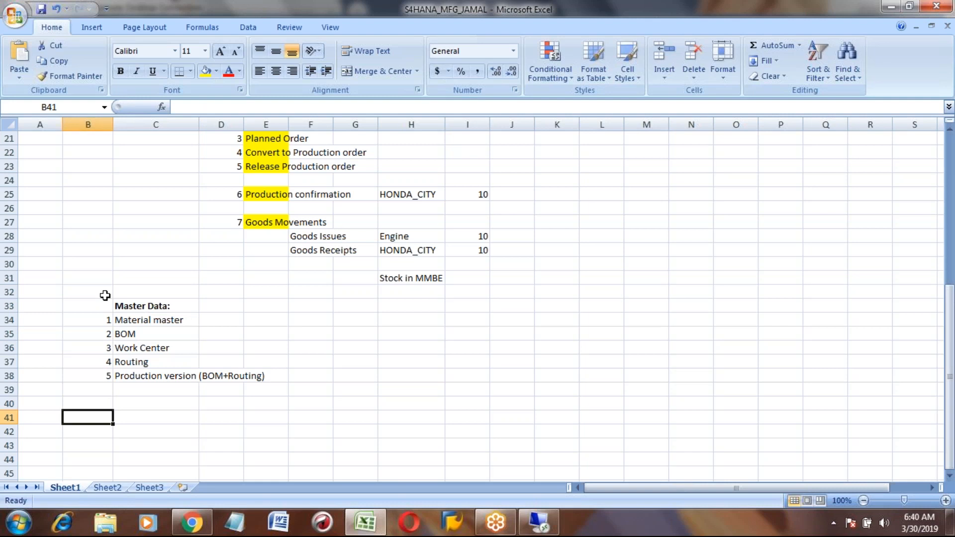
type("6")
key("Tab")
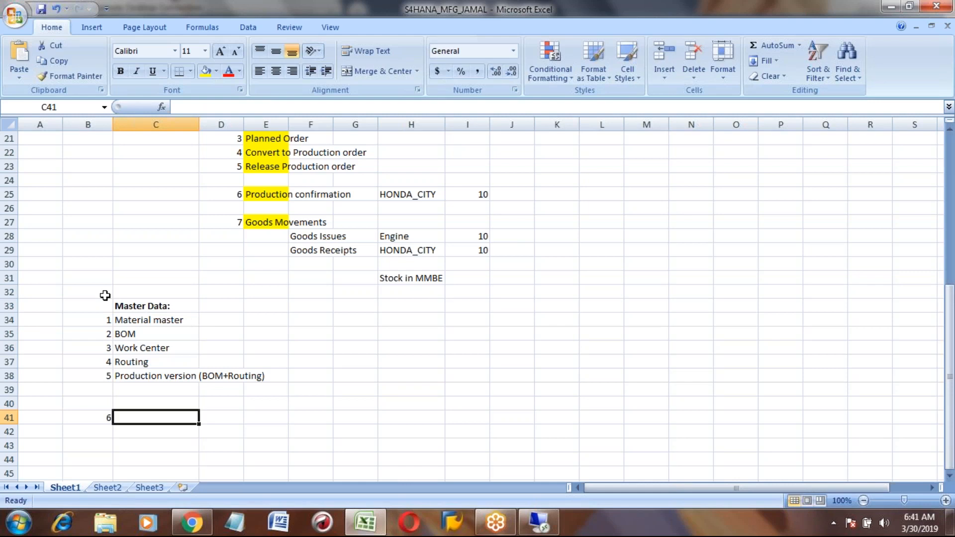
type("Purchase Info record")
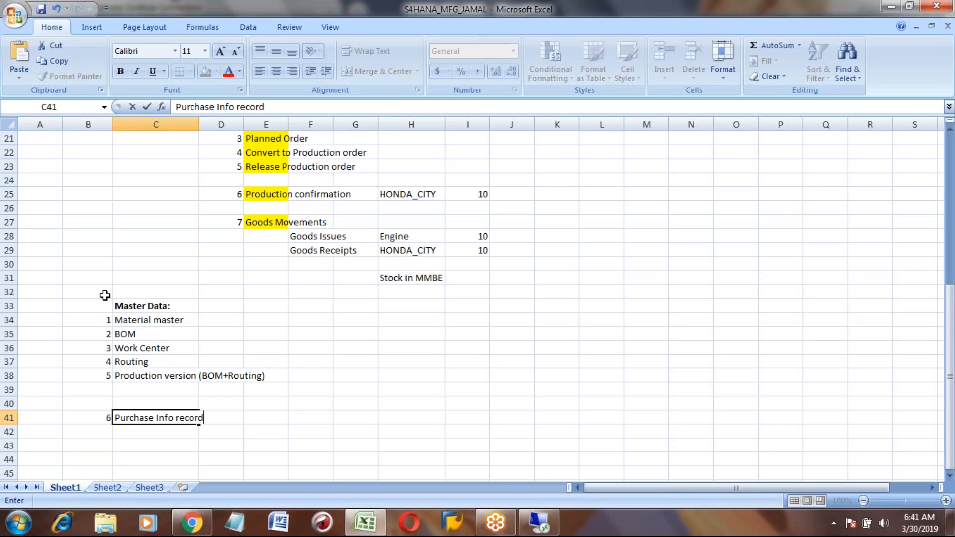
key("Return")
- Copy the '1 Material master' row into row 44
key("Up")
key("Up")
key("Up")
key("Up")
key("Up")
key("Up")
key("Up")
key("Up")
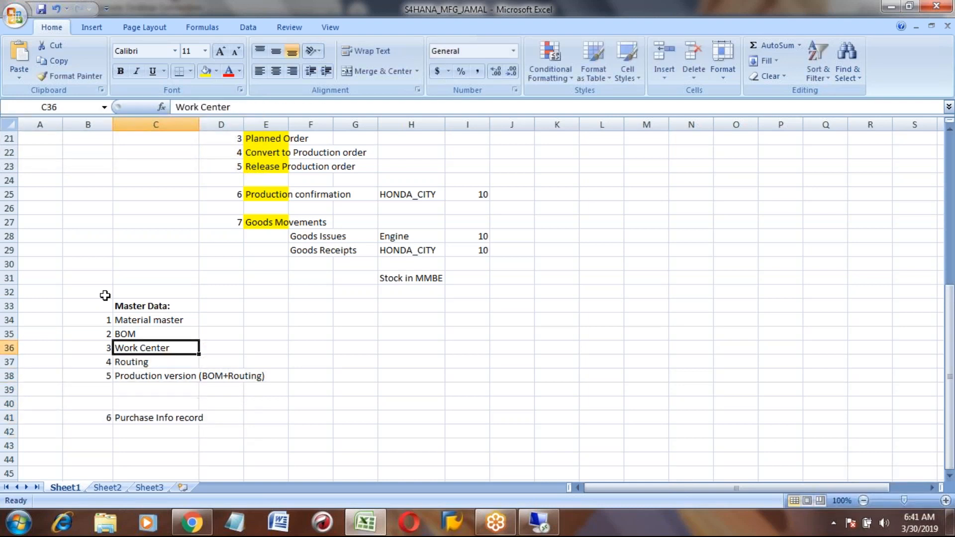
key("shift+Down")
key("shift+Down")
key("shift+Down")
key("shift+Down")
key("shift+Down")
key("shift+Down")
key("shift+Down")
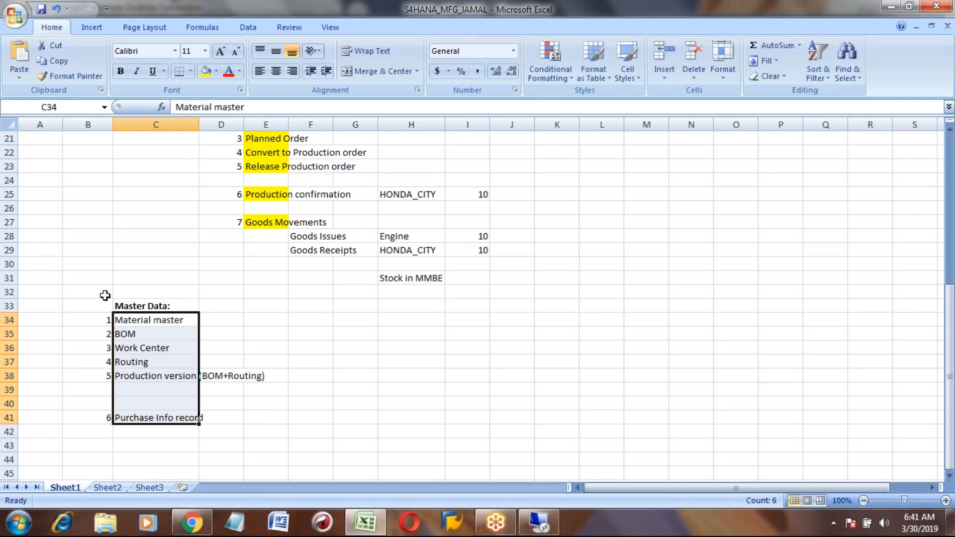
left_click(187, 361)
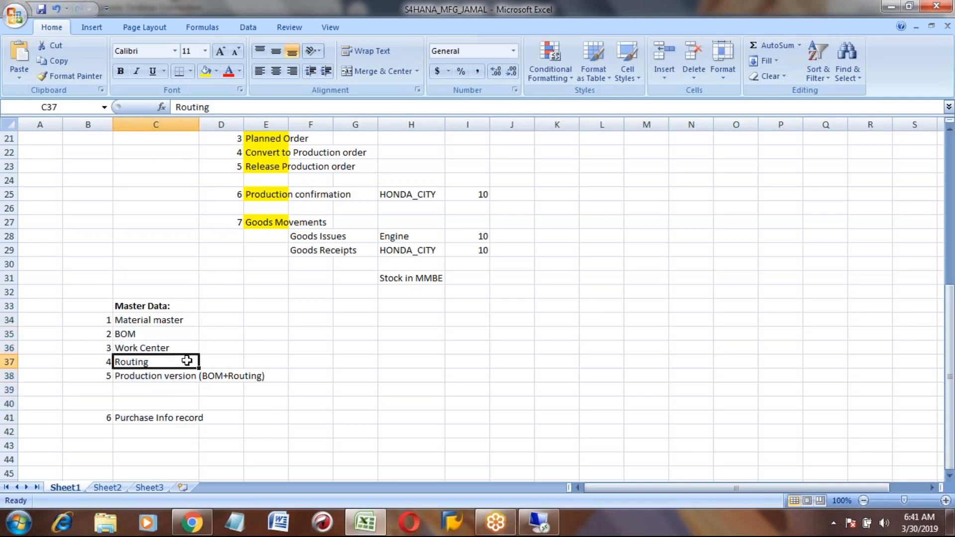
key("Down")
key("Down")
key("Down")
key("Down")
key("Down")
key("Down")
key("Down")
key("Down")
key("Down")
key("Down")
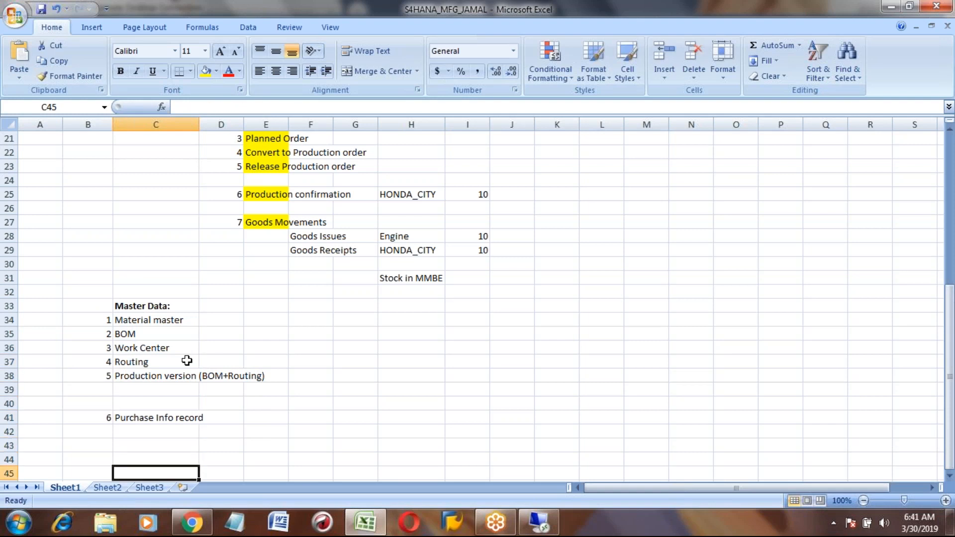
key("Down")
left_click(104, 280)
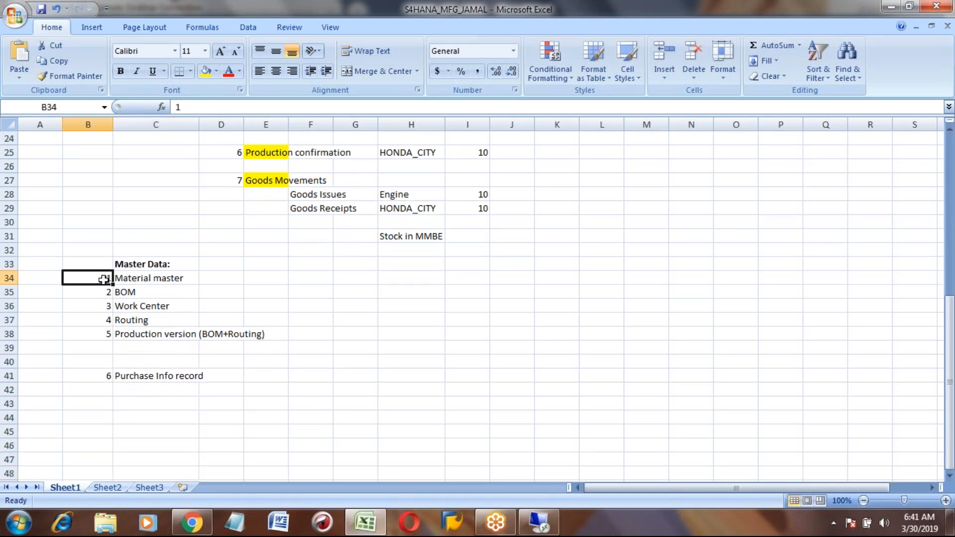
key("shift+Right")
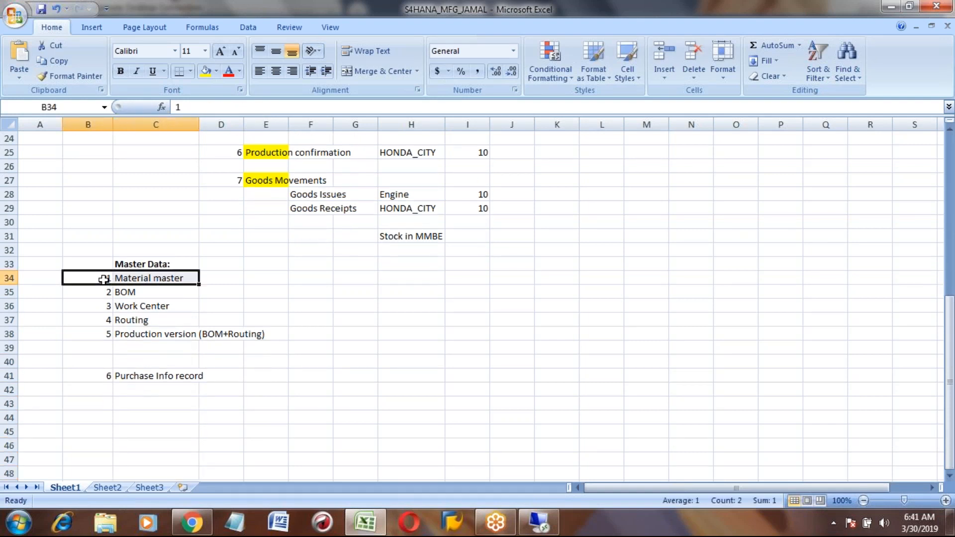
key("ctrl+c")
key("Down")
key("Down")
key("Down")
key("Down")
key("Down")
key("Down")
key("Down")
key("Down")
key("Down")
key("Down")
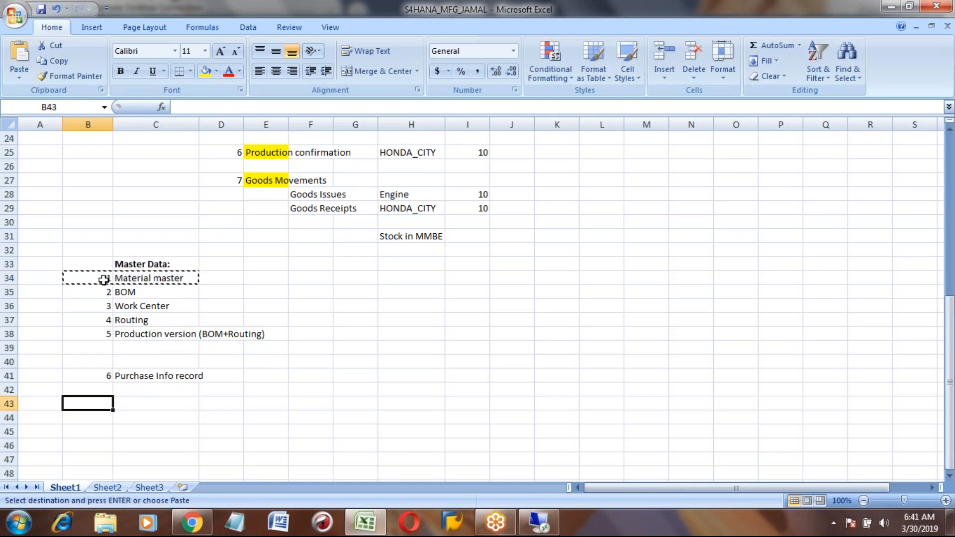
key("ctrl+v")
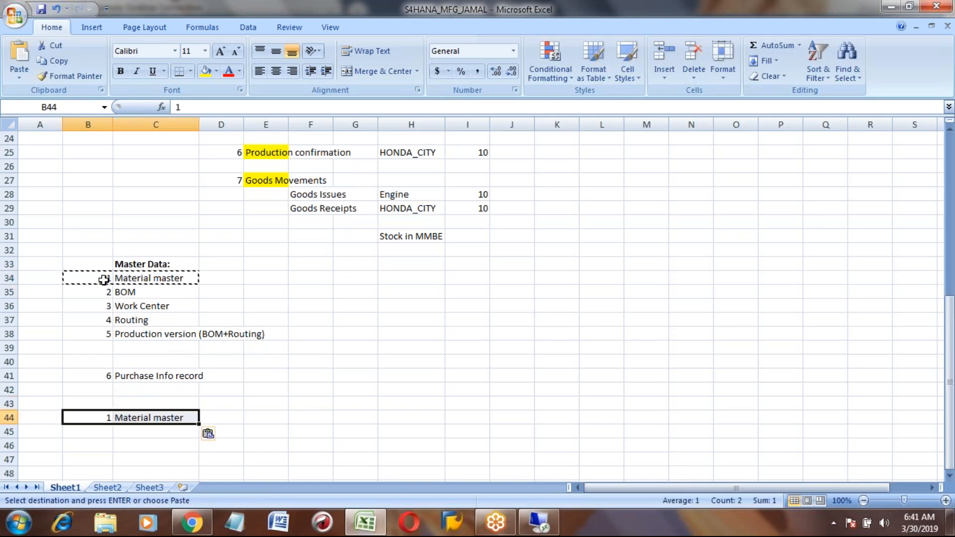
left_click(159, 415)
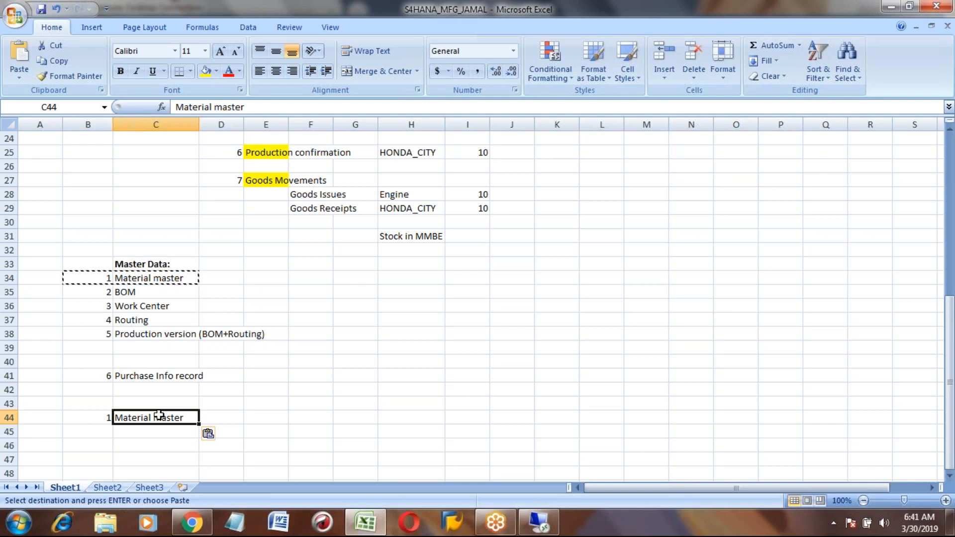
left_click(534, 521)
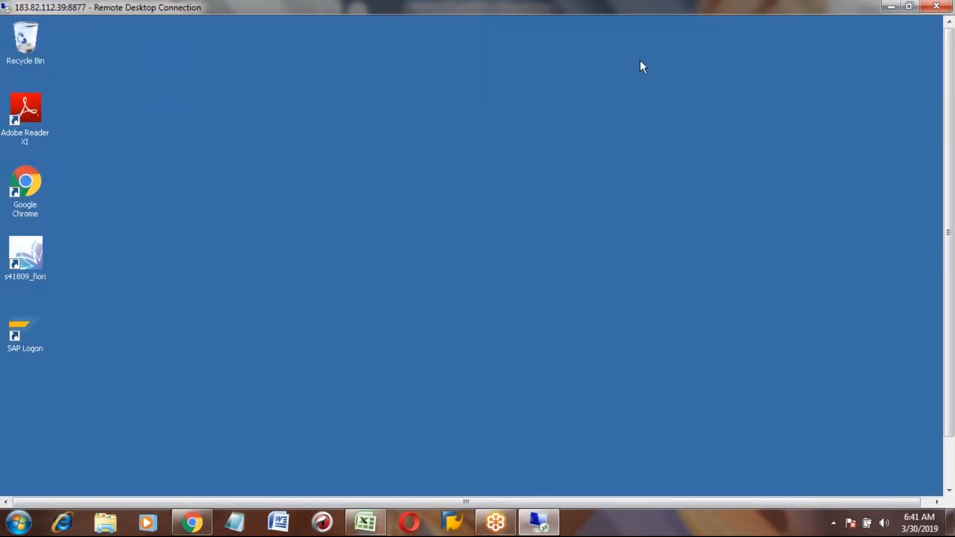
- Launch SAP Logon and sign in to client 400 with the saved user and its password
left_click(29, 326)
double_click(22, 323)
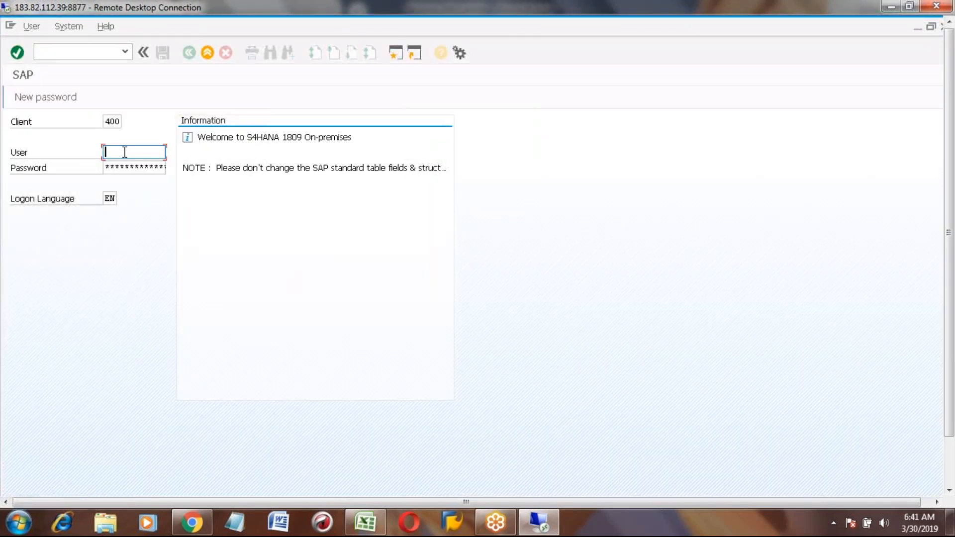
key("Down")
key("Tab")
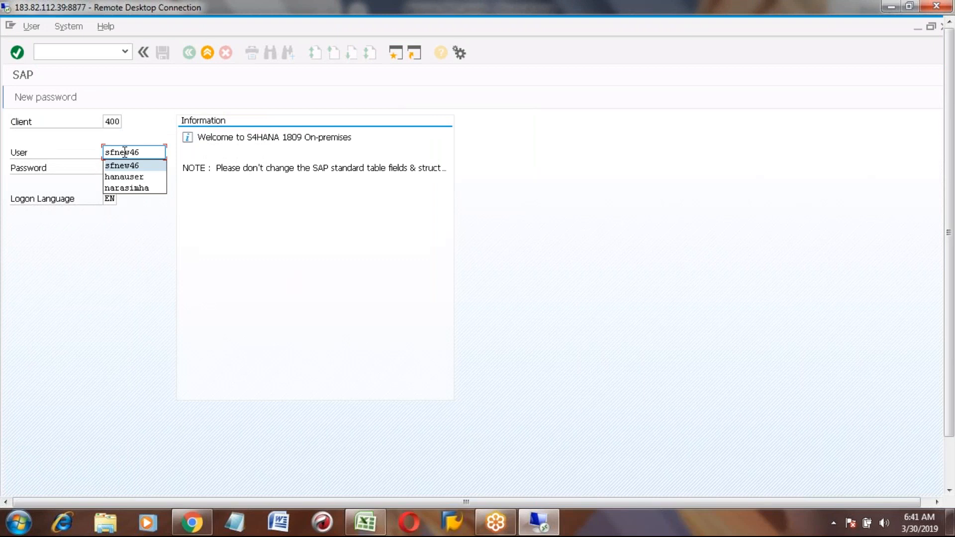
type("*******")
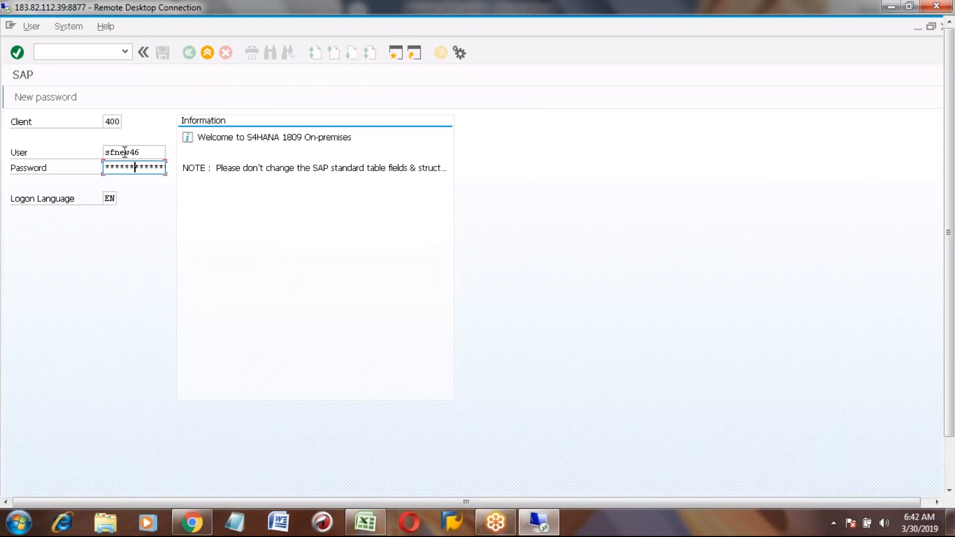
type("*")
key("Return")
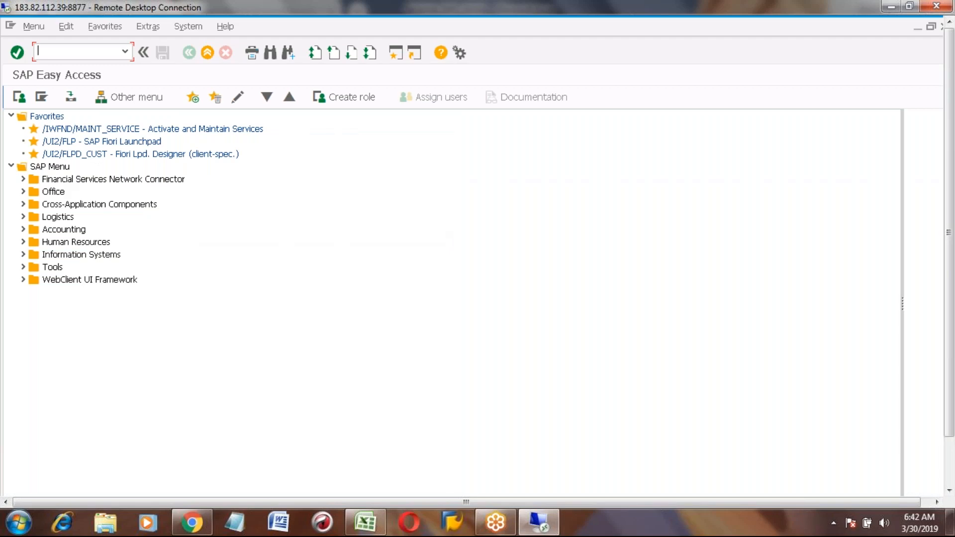
- Expand Logistics > Production > Master Data > Material Master > Material > Create (General) to reach MM01
left_click(22, 217)
left_click(68, 220)
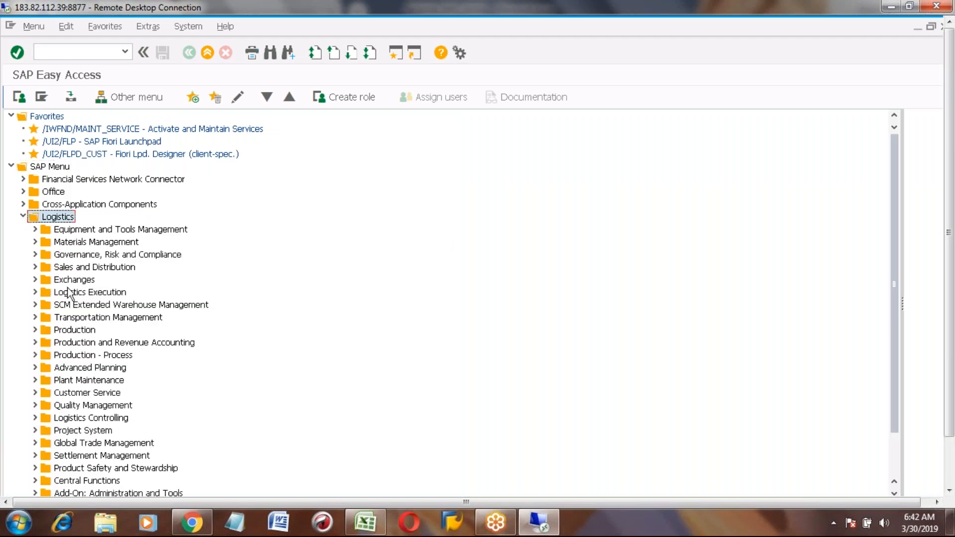
left_click(74, 330)
left_click(35, 330)
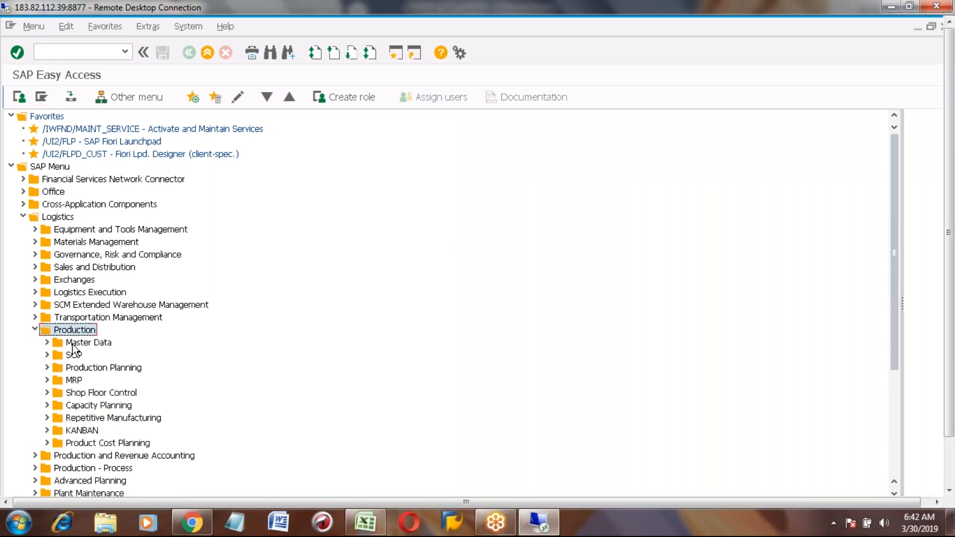
left_click(75, 343)
left_click(47, 343)
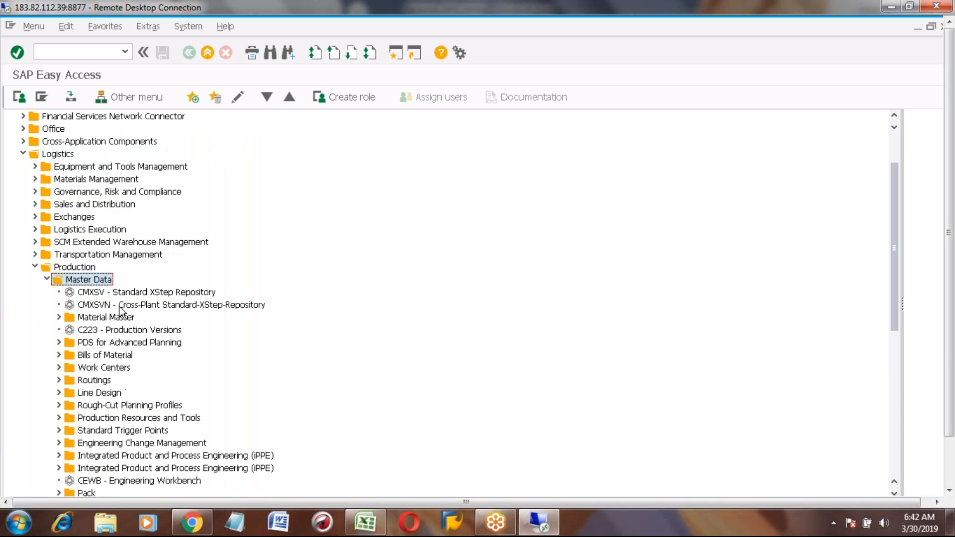
left_click(110, 317)
left_click(59, 319)
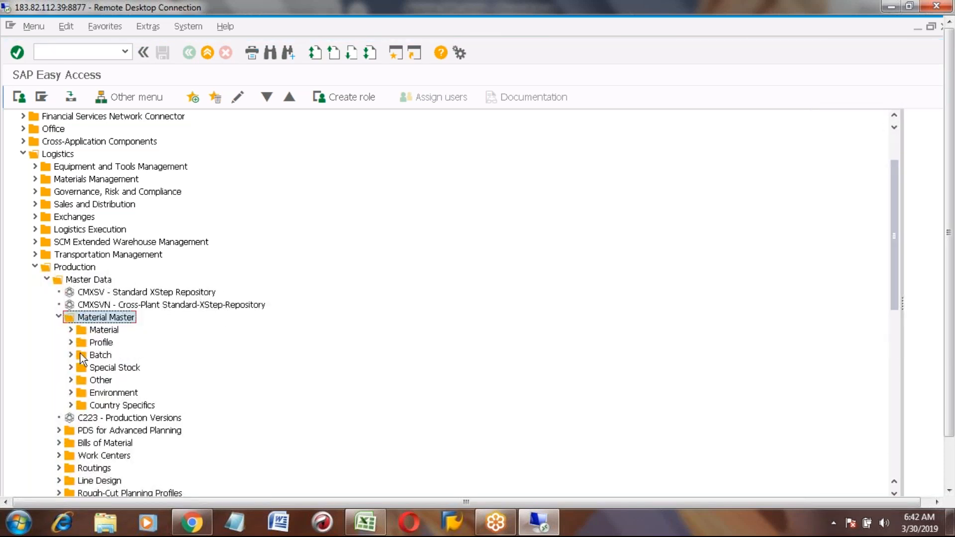
left_click(71, 330)
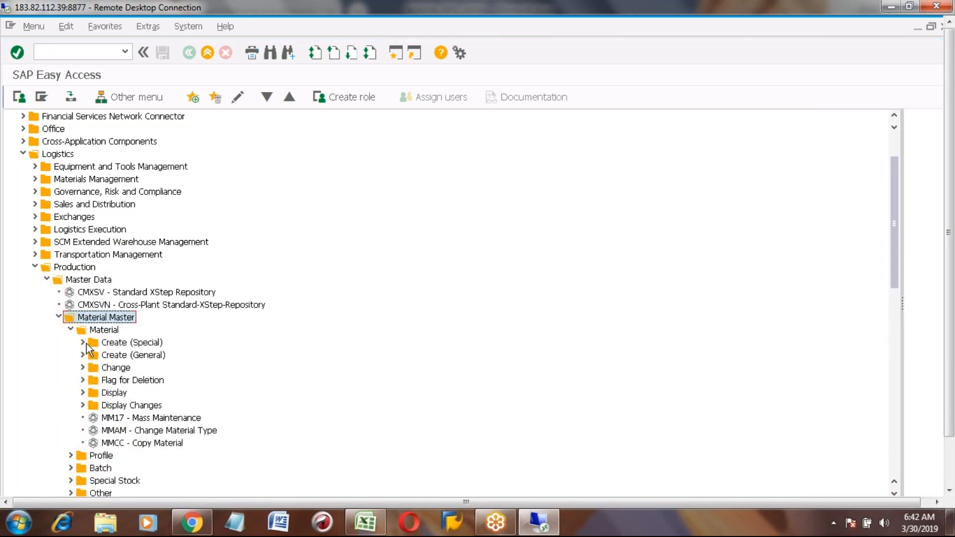
left_click(83, 355)
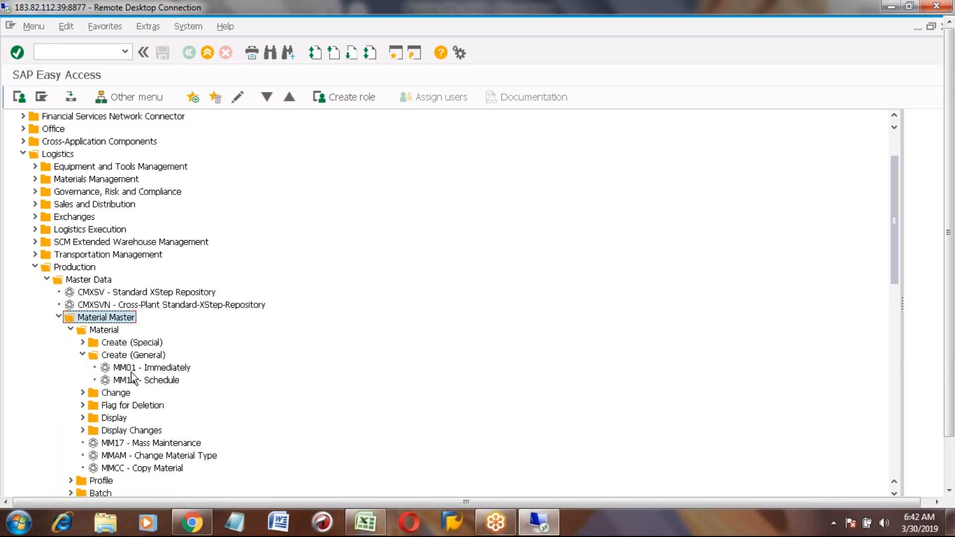
left_click(137, 369)
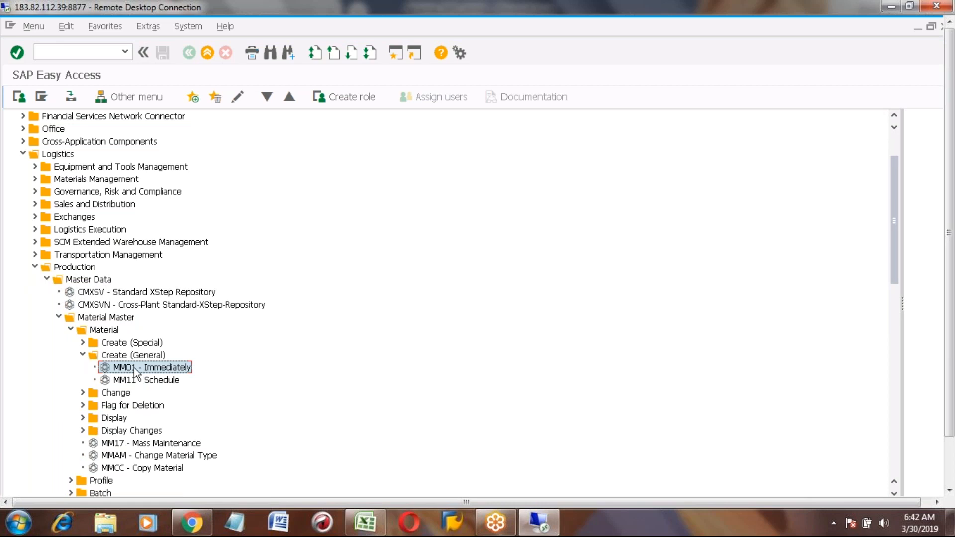
- Start MM01 for material honda_car with industry sector M and material type FERT
double_click(133, 368)
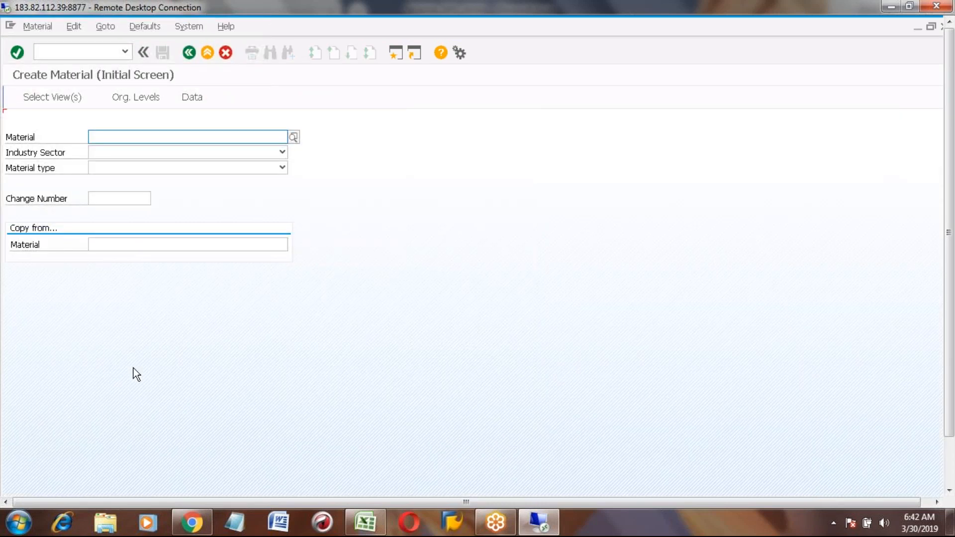
type("hon")
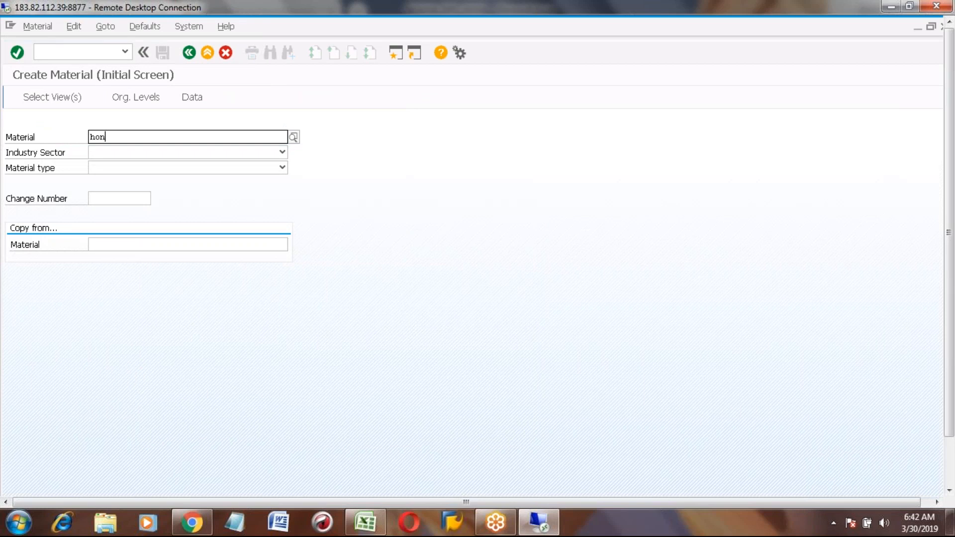
type("da_car")
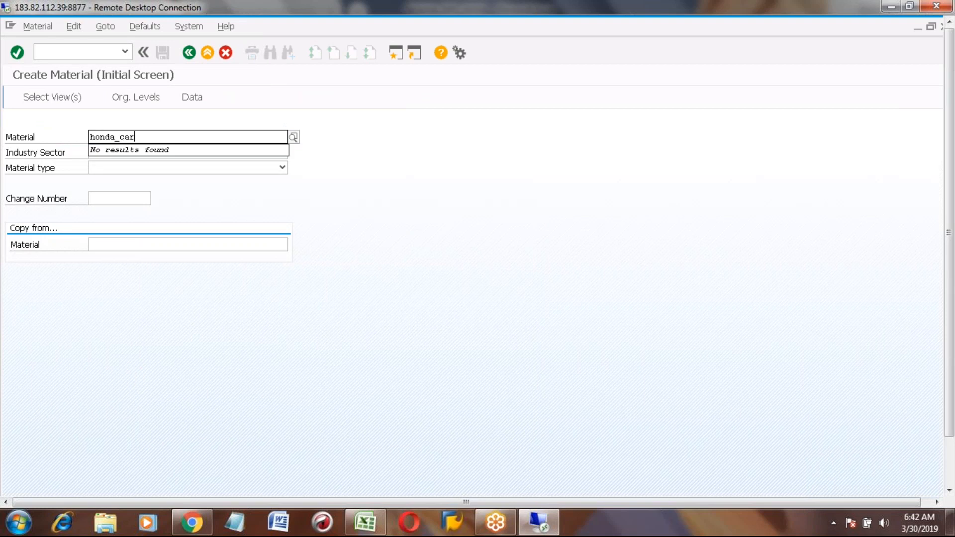
key("Tab")
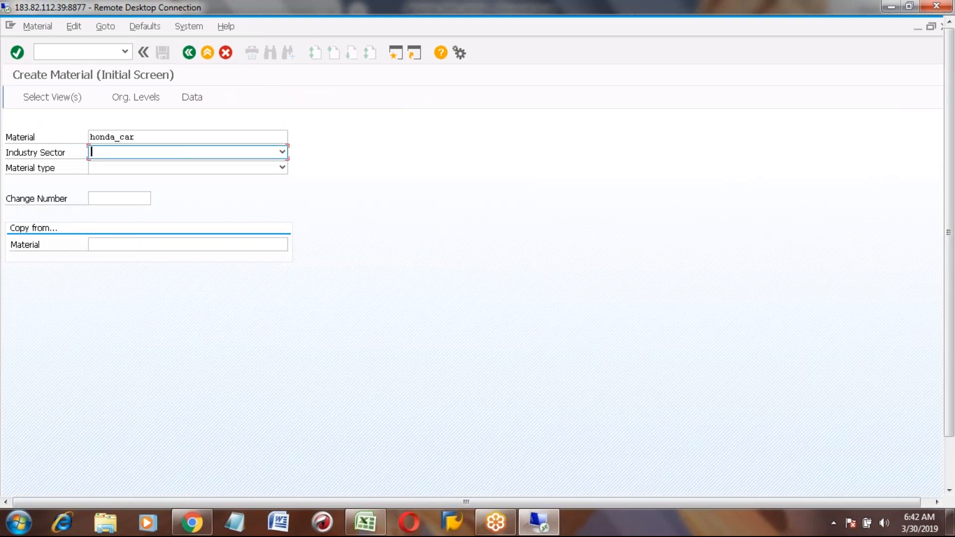
type("M Mechanical engineering")
key("Tab")
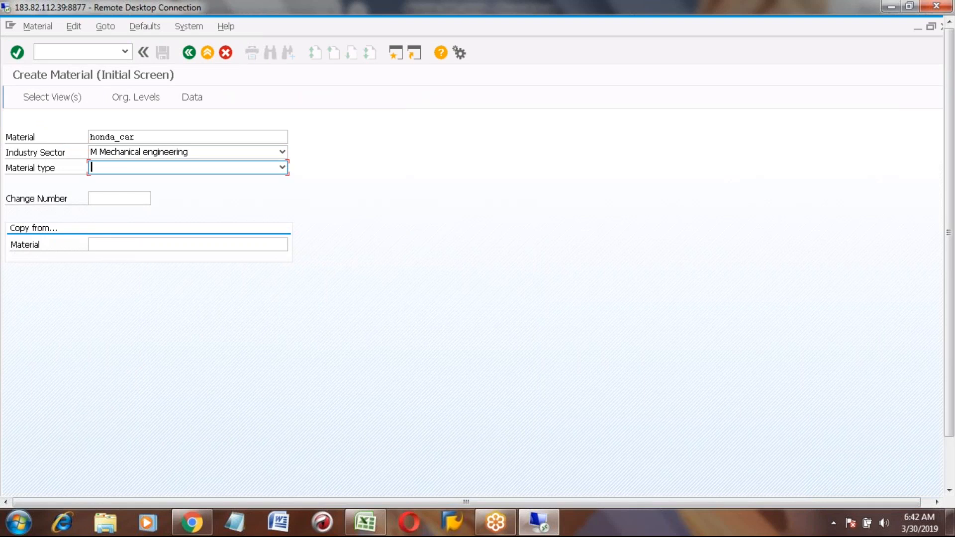
type("F")
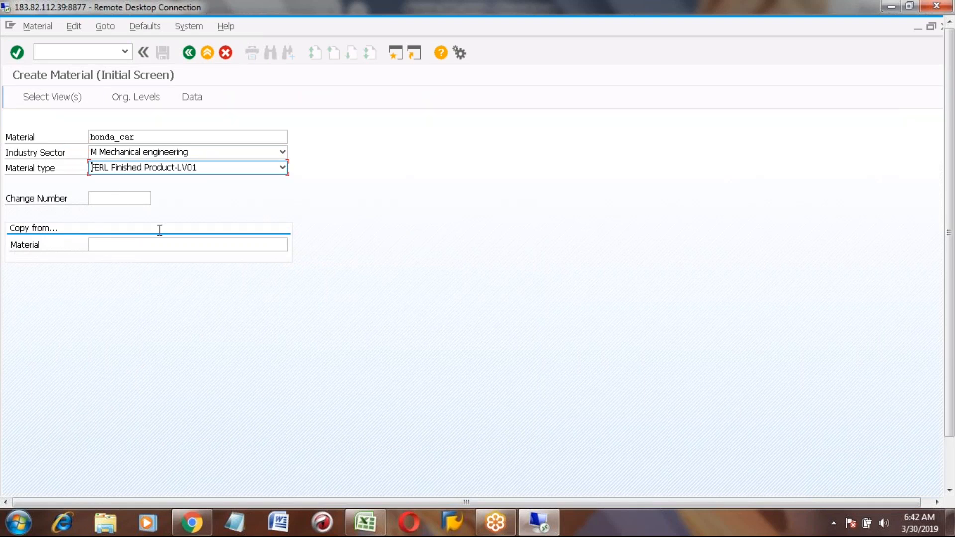
type("FERT")
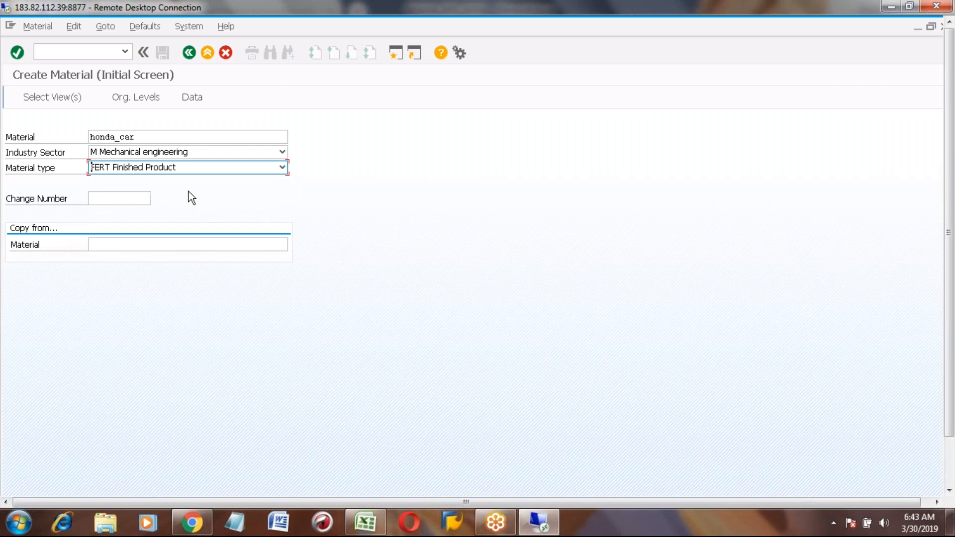
key("Return")
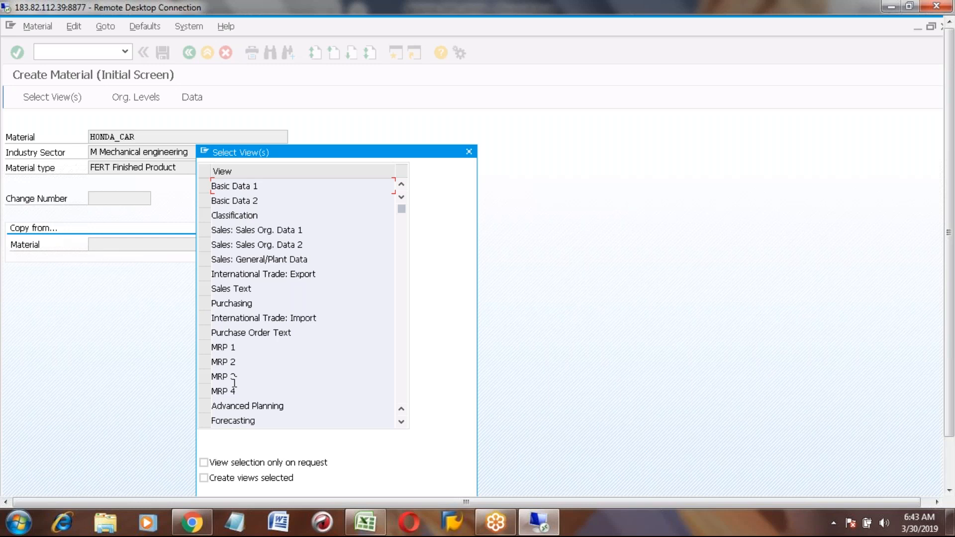
- Try the Purchasing and Sales views, then unmark all of them again
left_click(207, 301)
left_click(205, 319)
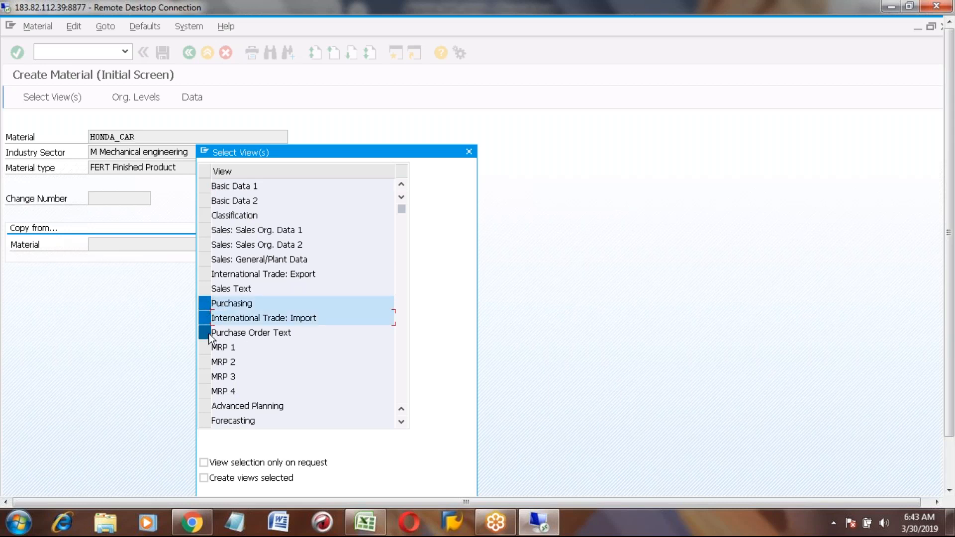
left_click(205, 332)
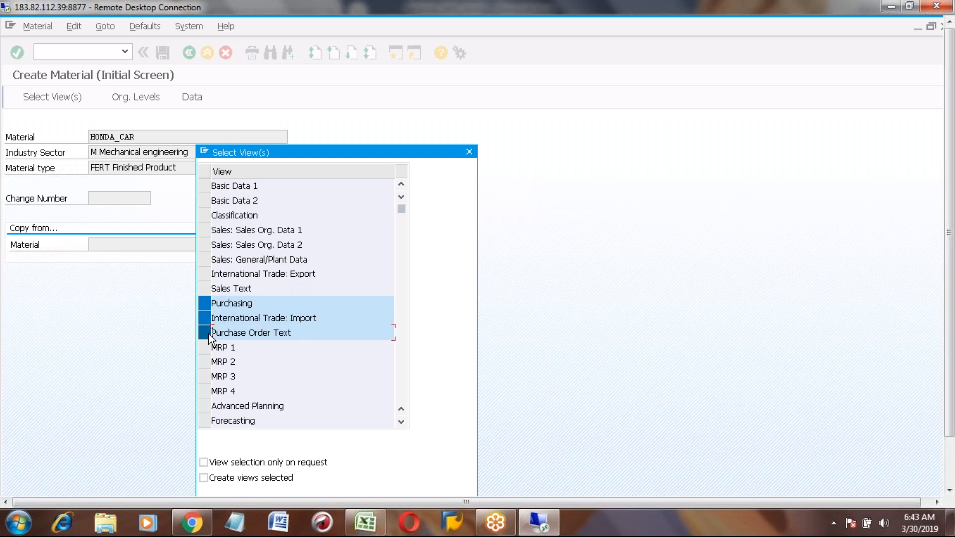
left_click(205, 333)
left_click(205, 319)
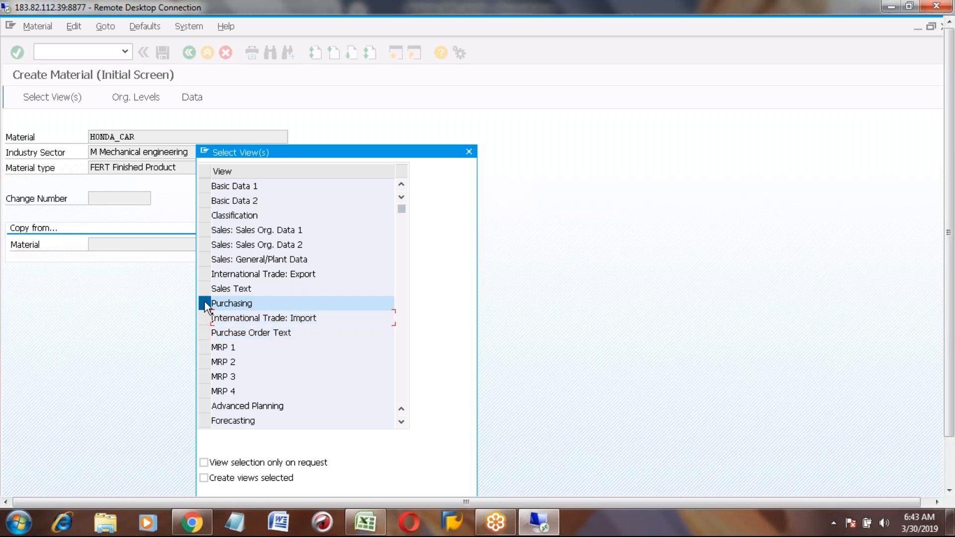
left_click(203, 302)
left_click(205, 230)
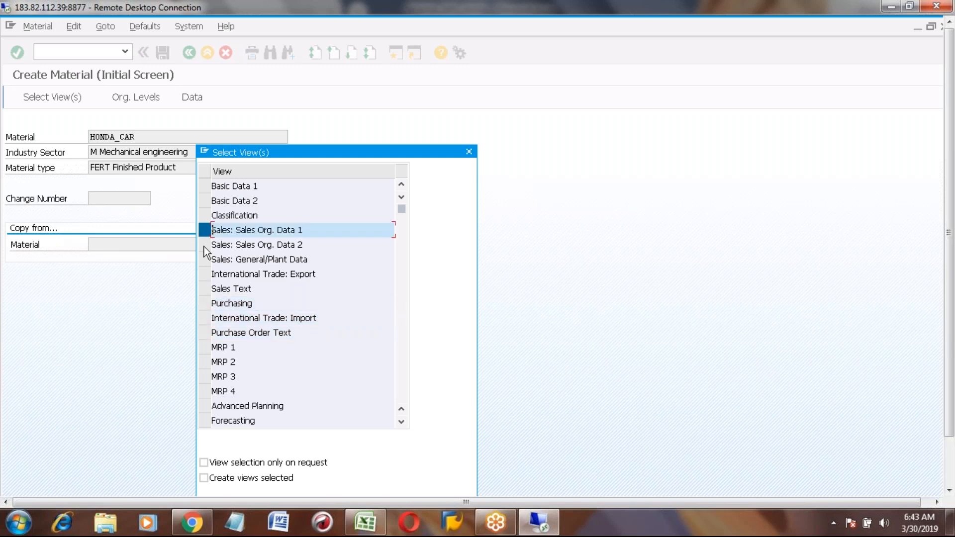
left_click(204, 249)
left_click(204, 261)
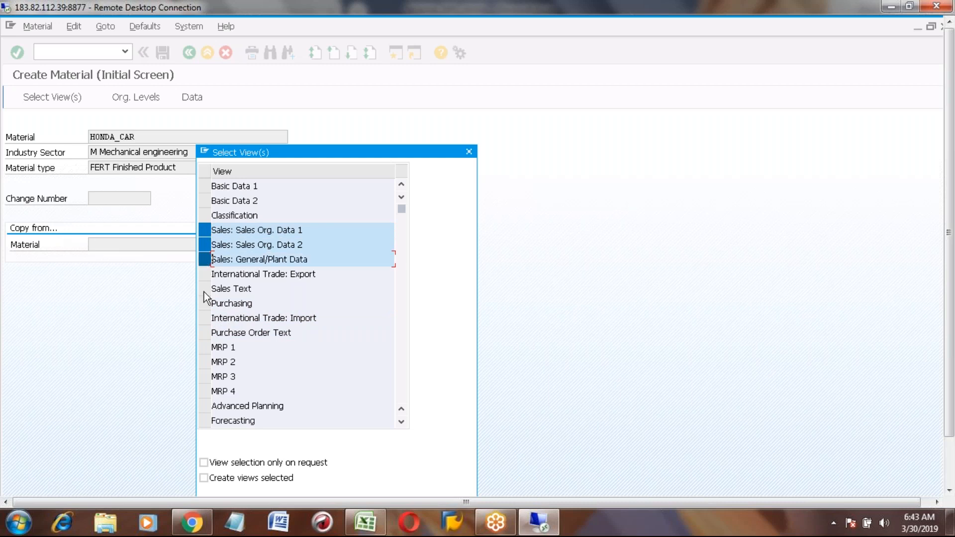
left_click(204, 292)
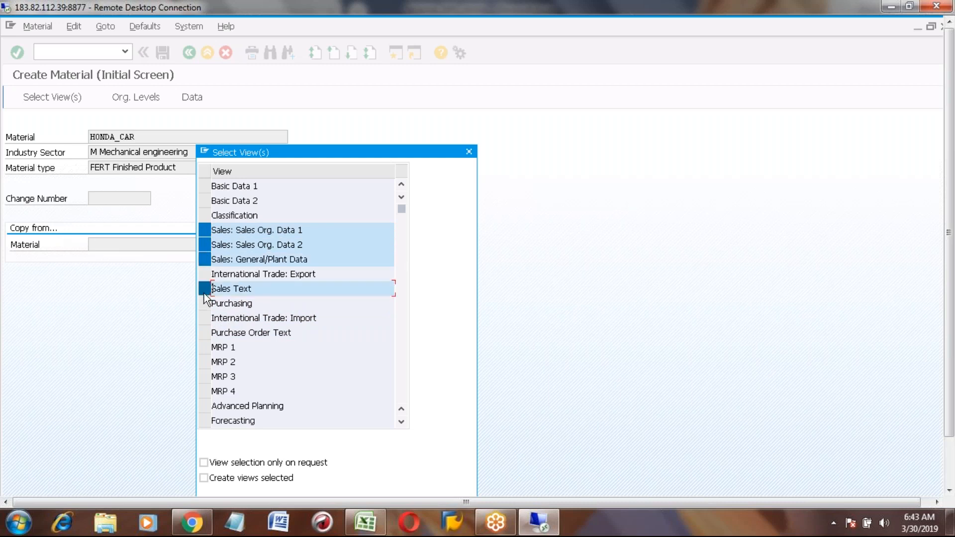
left_click(204, 293)
left_click(204, 259)
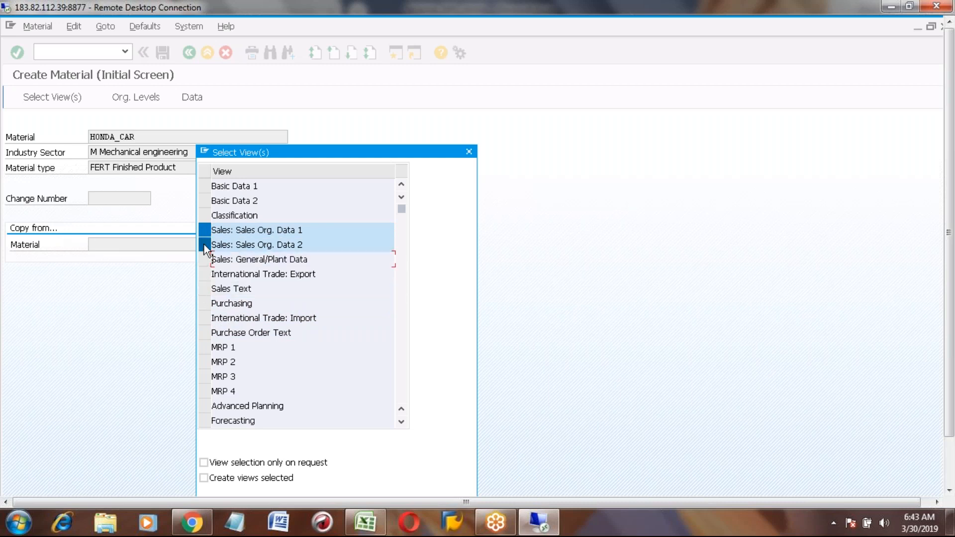
left_click(205, 245)
left_click(204, 230)
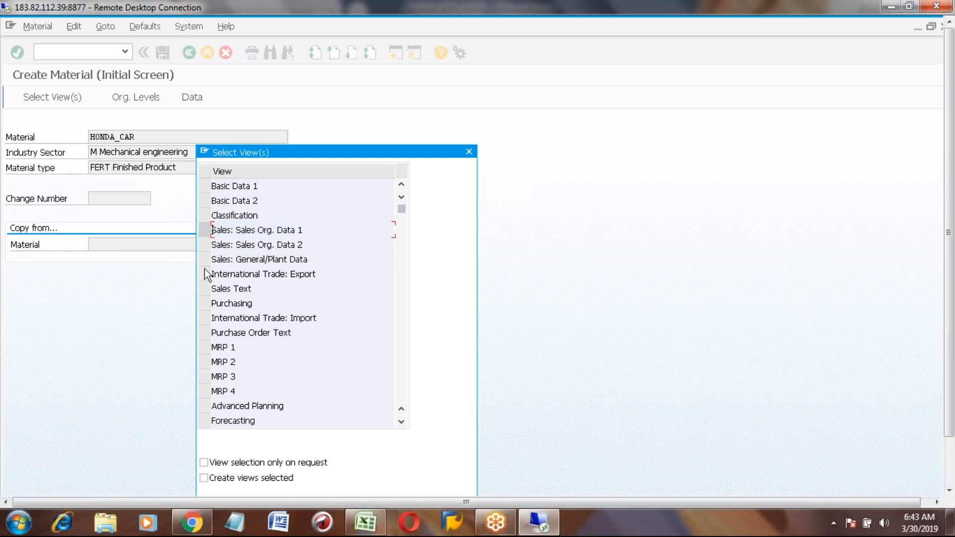
- Mark the MRP 1, MRP 2, MRP 3, MRP 4 and Work Scheduling views
left_click(204, 348)
left_click(204, 363)
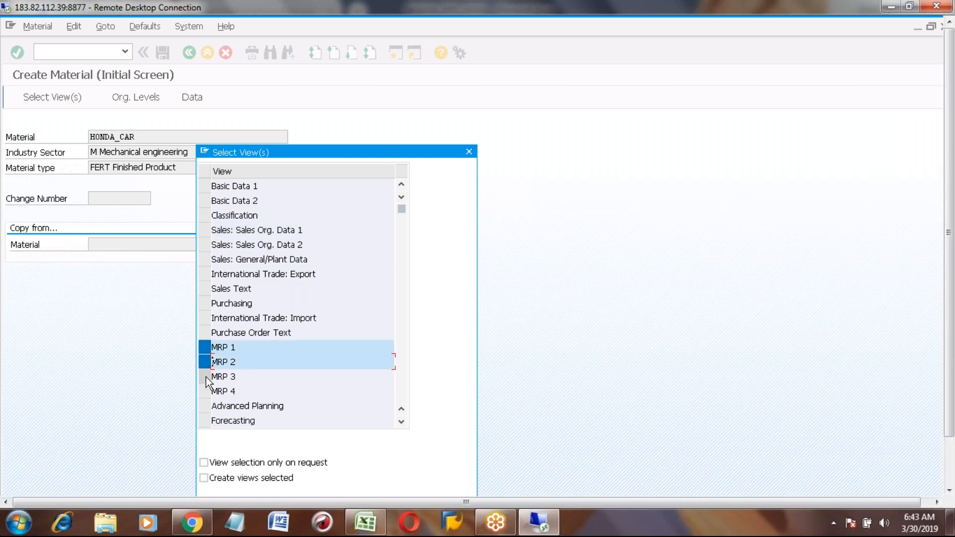
left_click(204, 377)
left_click(209, 391)
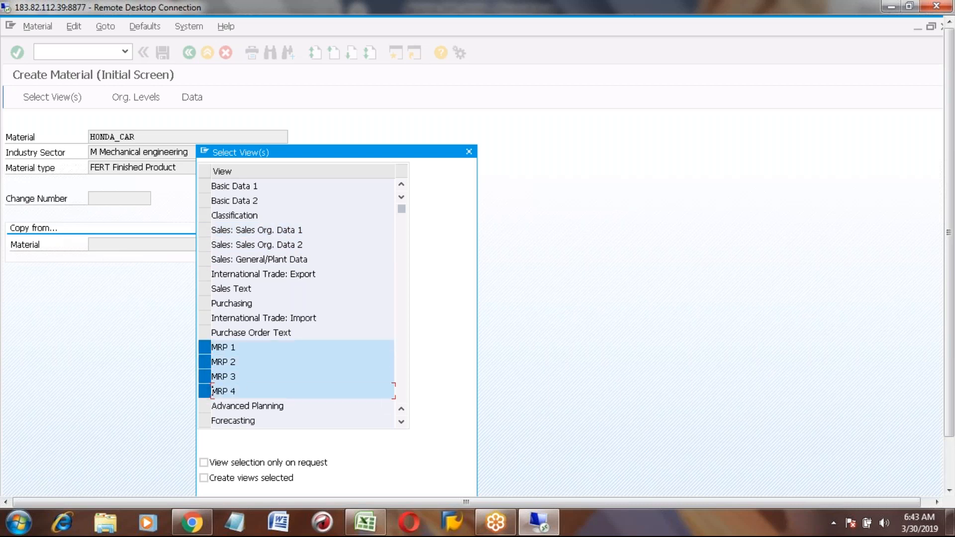
left_click(402, 423)
left_click(402, 423)
left_click(402, 423)
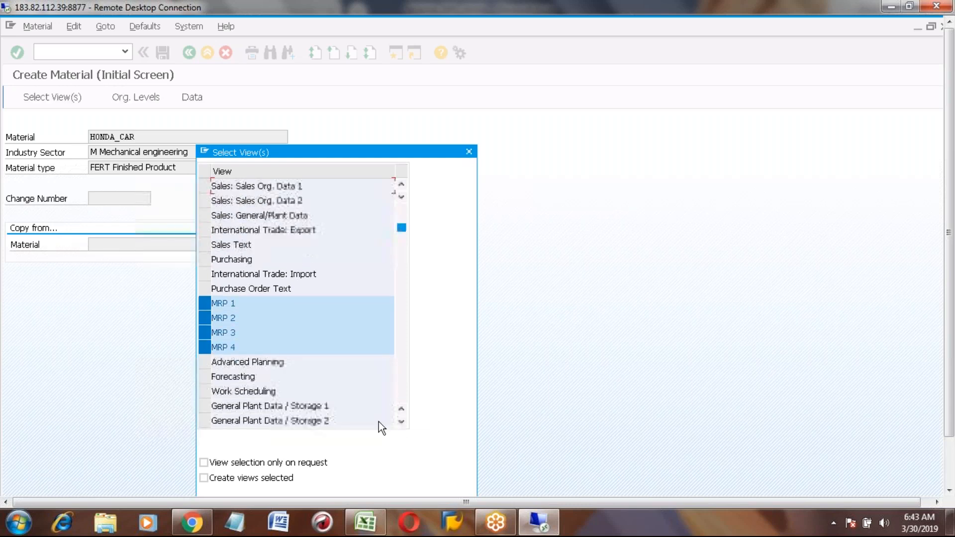
left_click(204, 393)
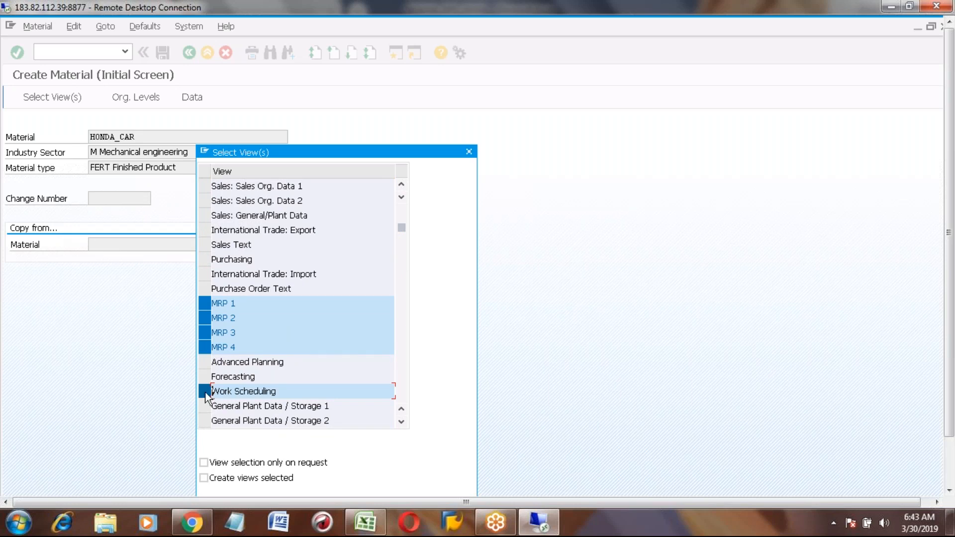
- Add Basic Data 1, Accounting 1–2 and Costing 1–2, and move the dialog up to see its buttons
left_click(403, 214)
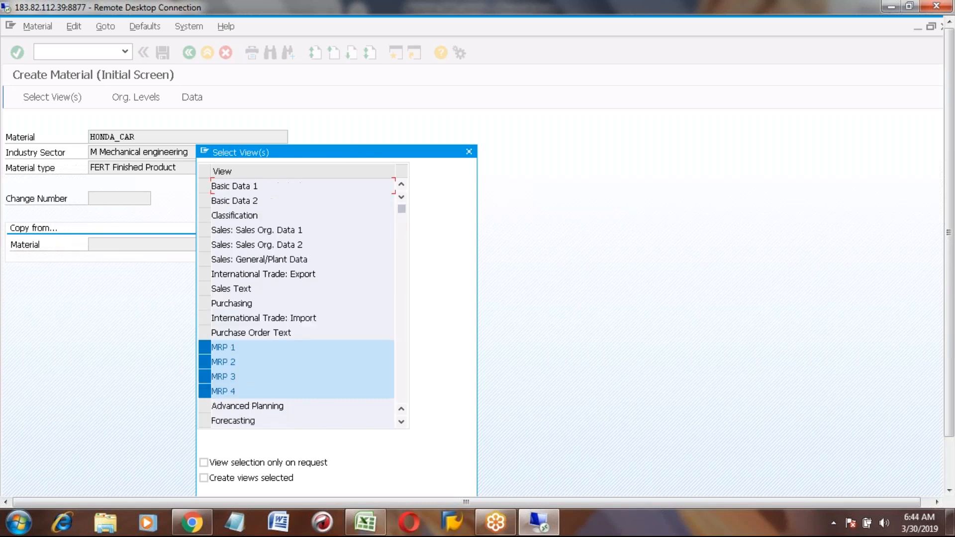
left_click(204, 186)
left_click(406, 381)
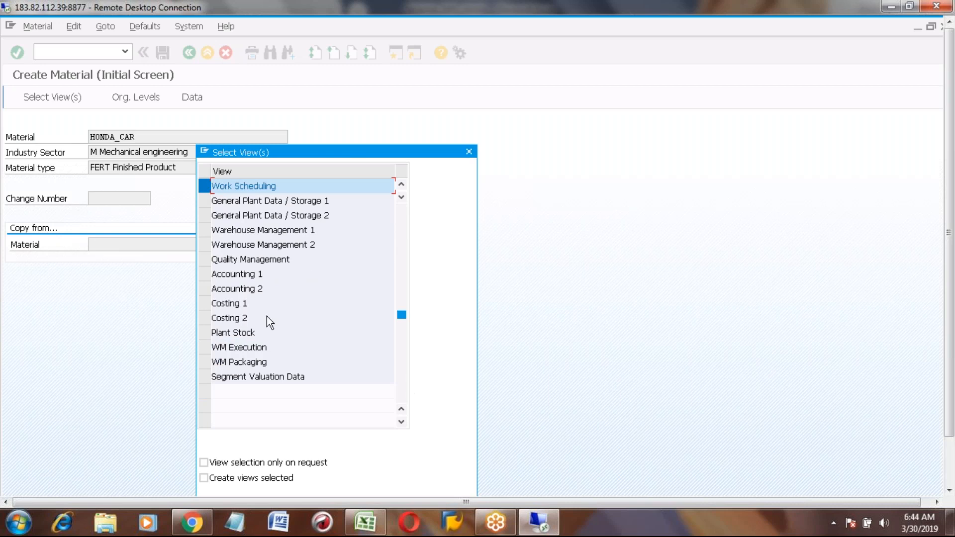
left_click(205, 275)
left_click(205, 289)
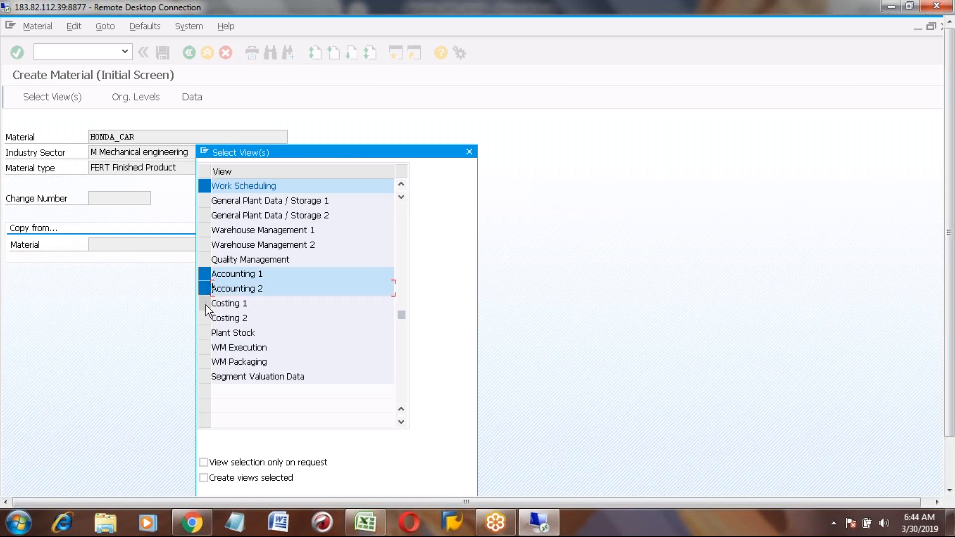
left_click(206, 304)
left_click(206, 319)
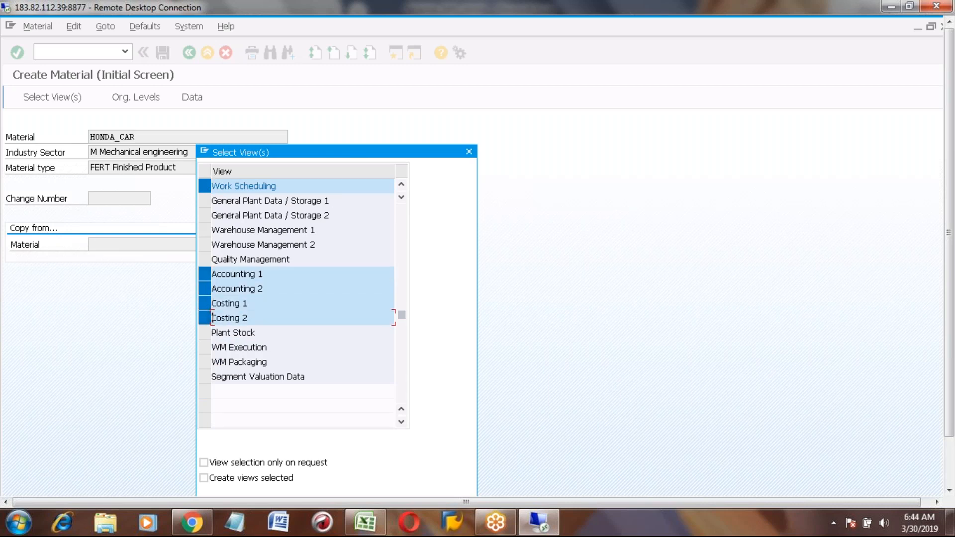
left_click(402, 185)
left_click(402, 184)
left_click(402, 185)
left_click(402, 185)
left_click(402, 184)
left_click(402, 184)
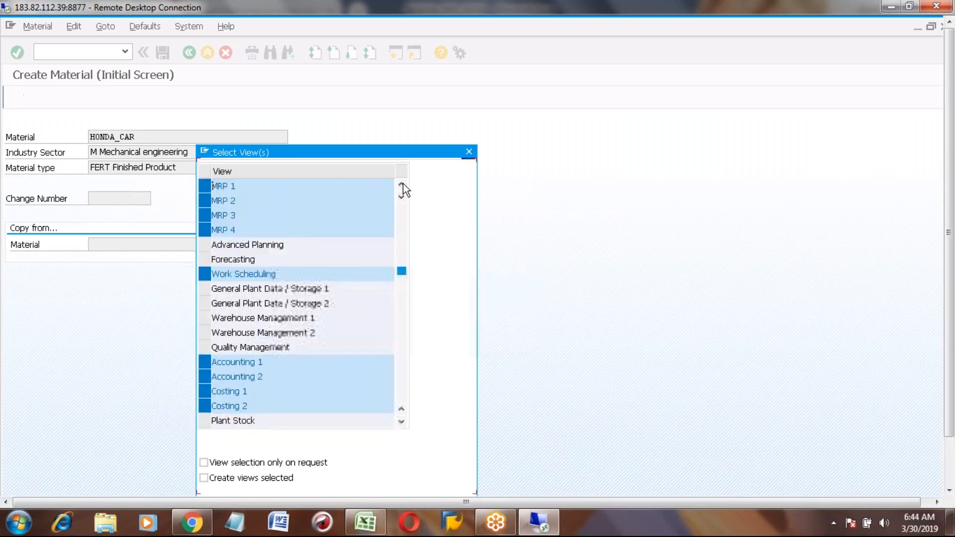
left_click(402, 185)
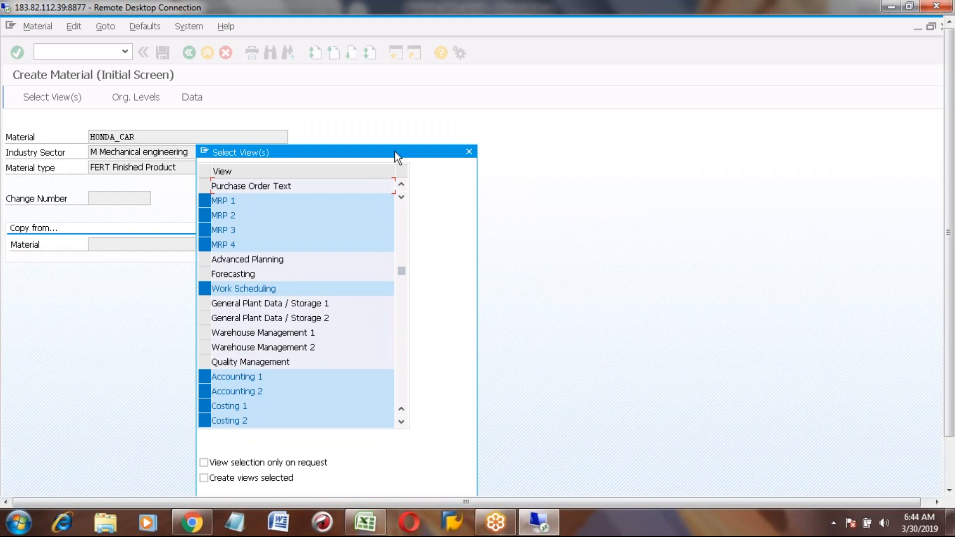
left_click_drag(396, 152, 390, 102)
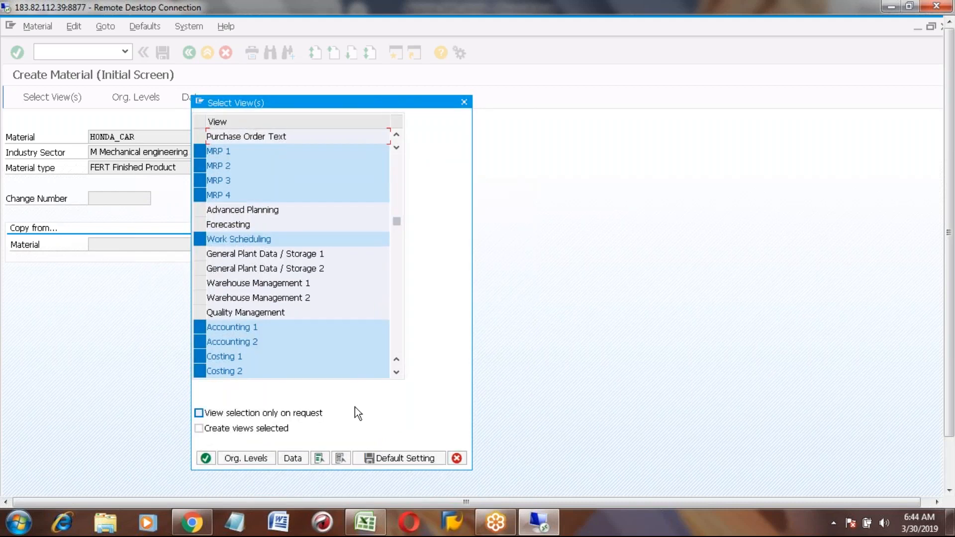
- Enter plant 1000 with storage location 0001, then replace 0001 with PROD from the list
left_click(205, 458)
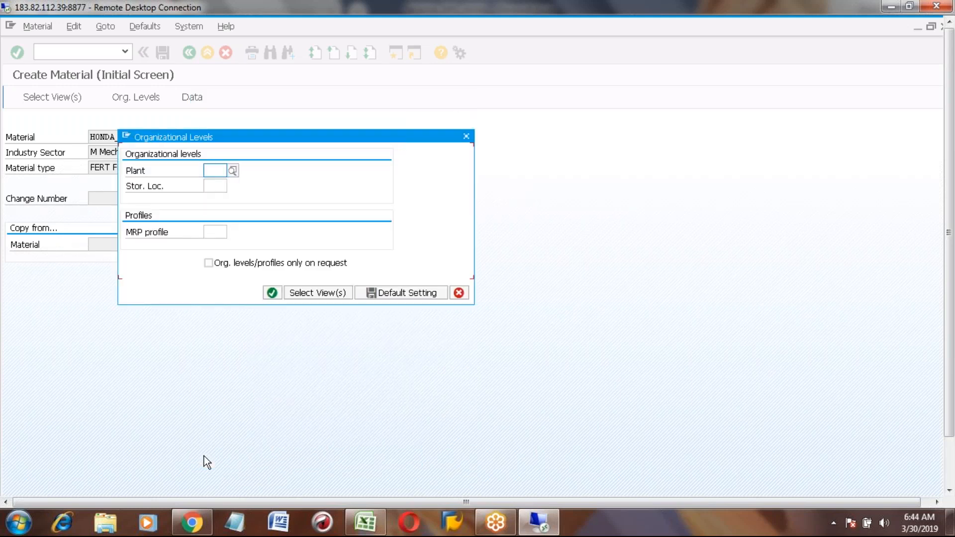
type("1000")
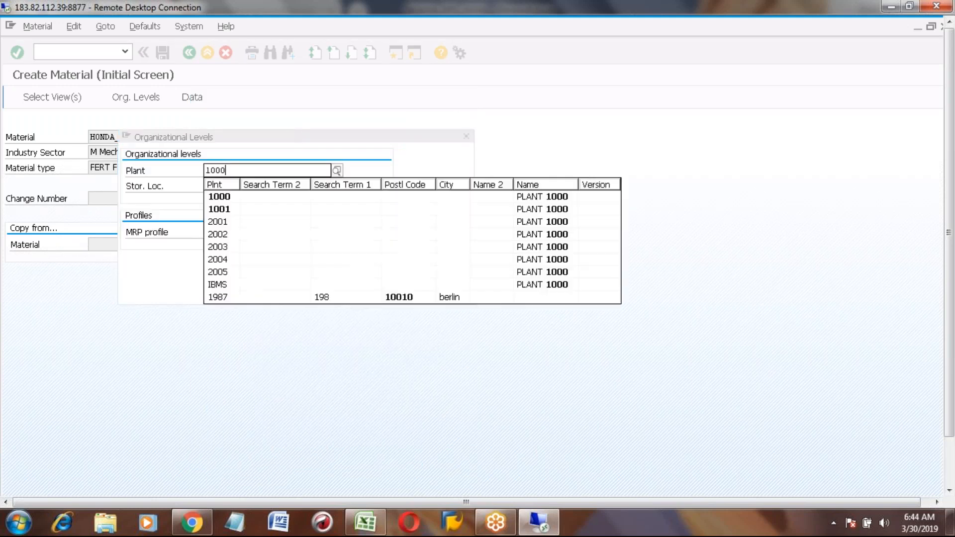
key("Tab")
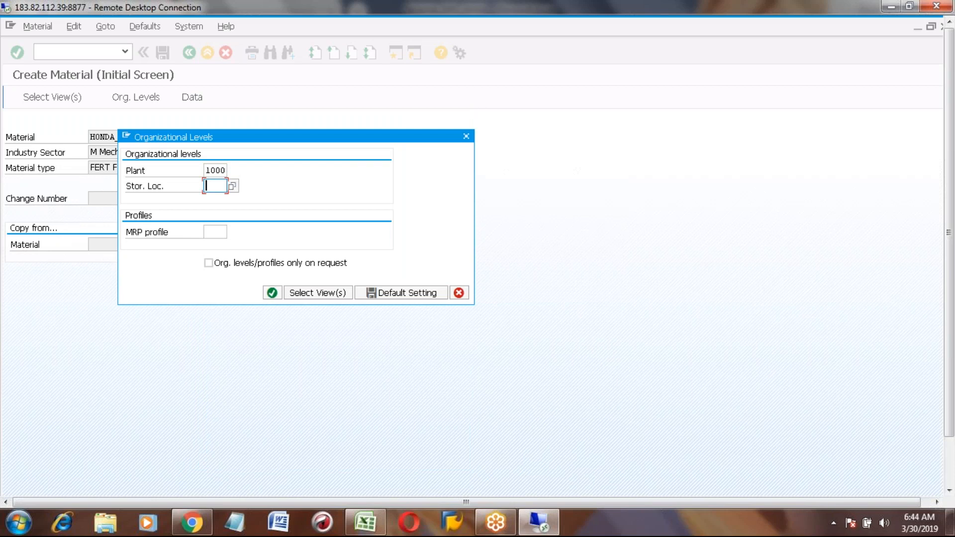
type("0001")
left_click(273, 293)
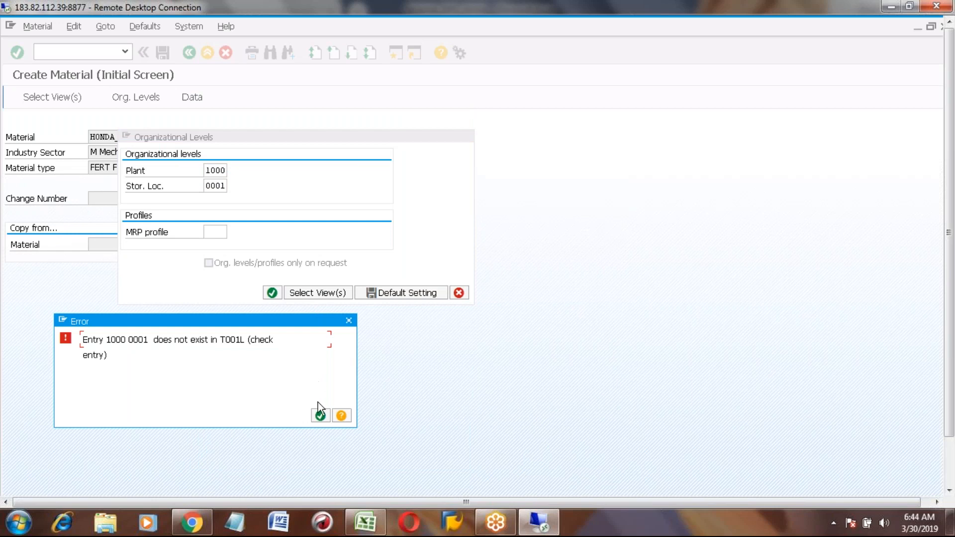
left_click(320, 416)
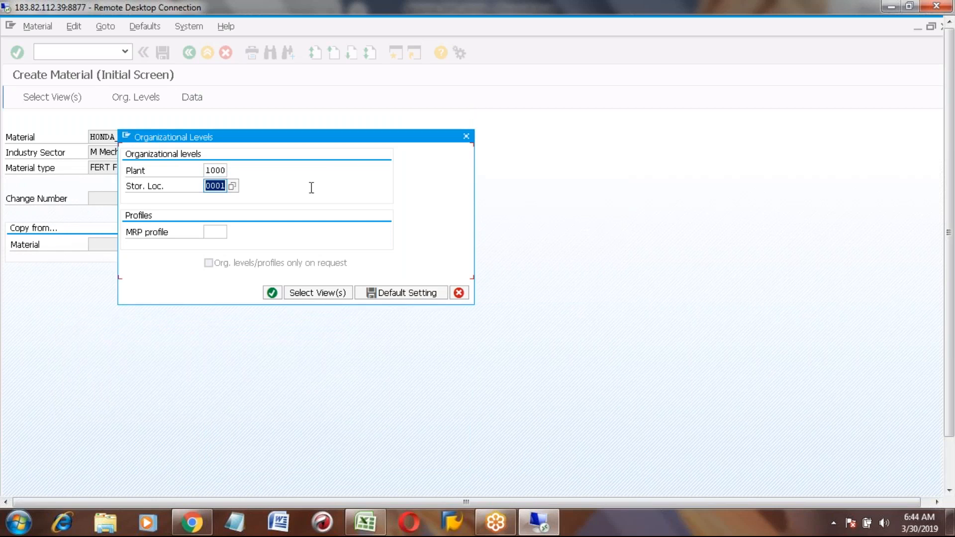
key("BackSpace")
key("F4")
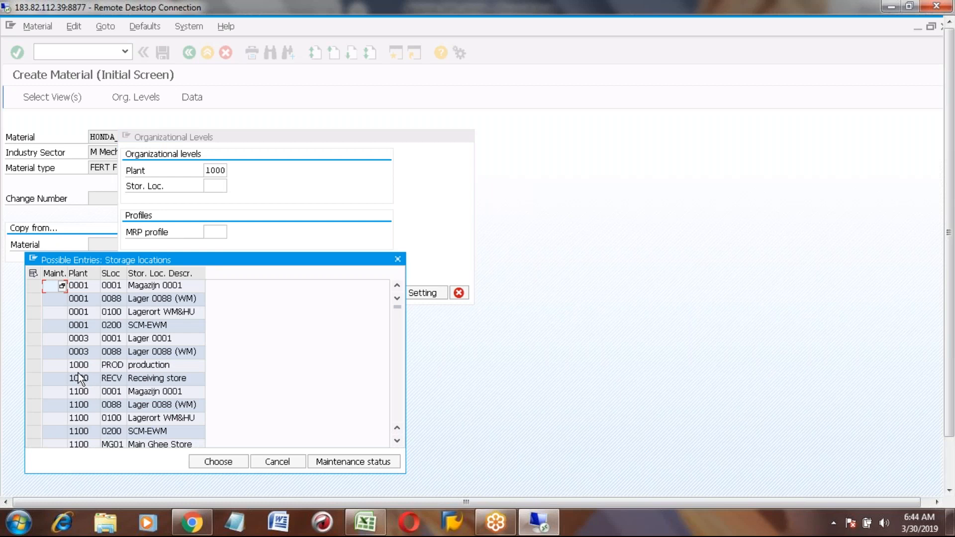
double_click(77, 367)
left_click(272, 293)
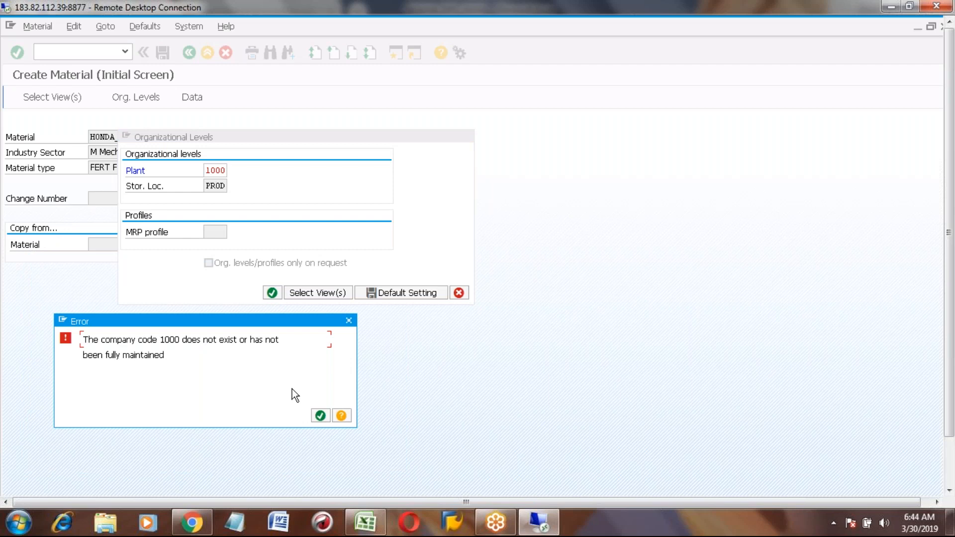
- Replace plant 1000 with plant 2001, which is also rejected for company code 1000
left_click(320, 416)
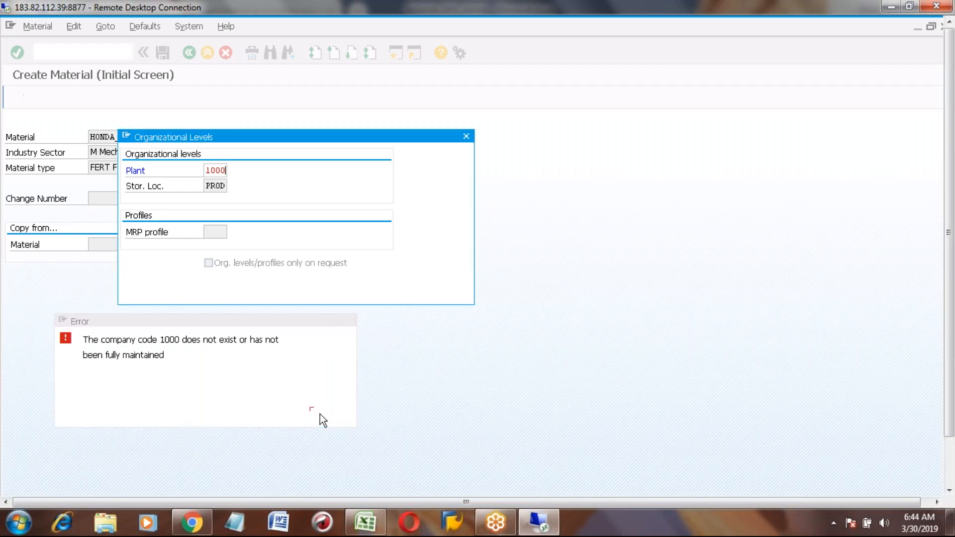
key("Delete")
key("F4")
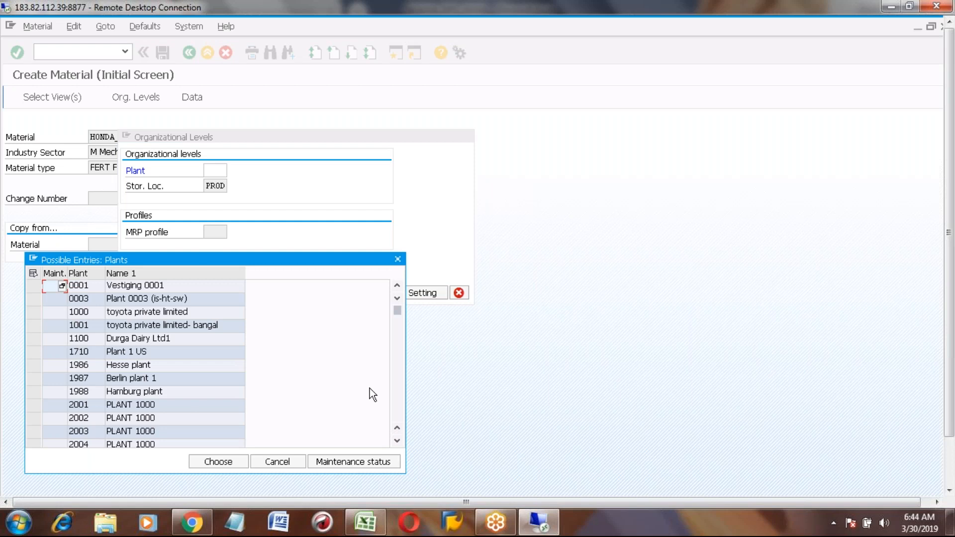
double_click(79, 405)
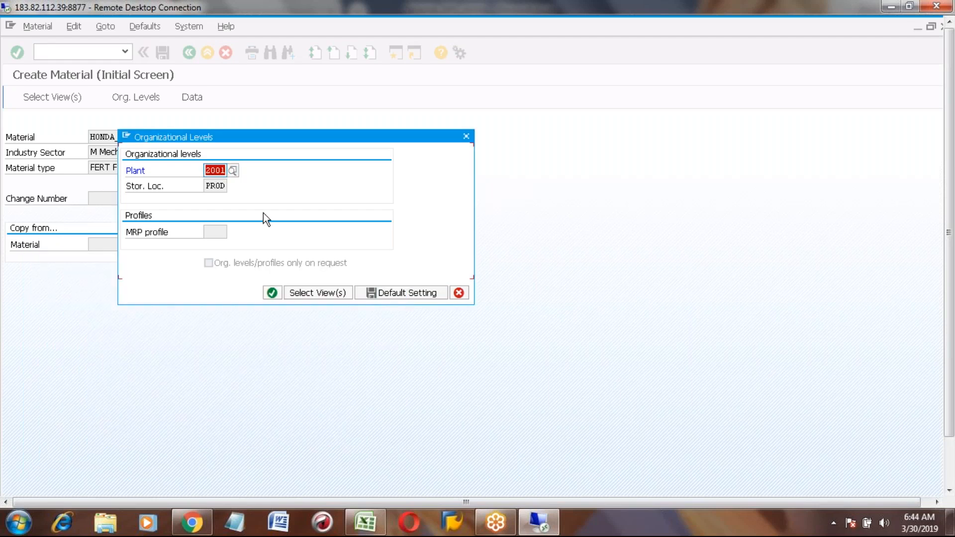
key("Return")
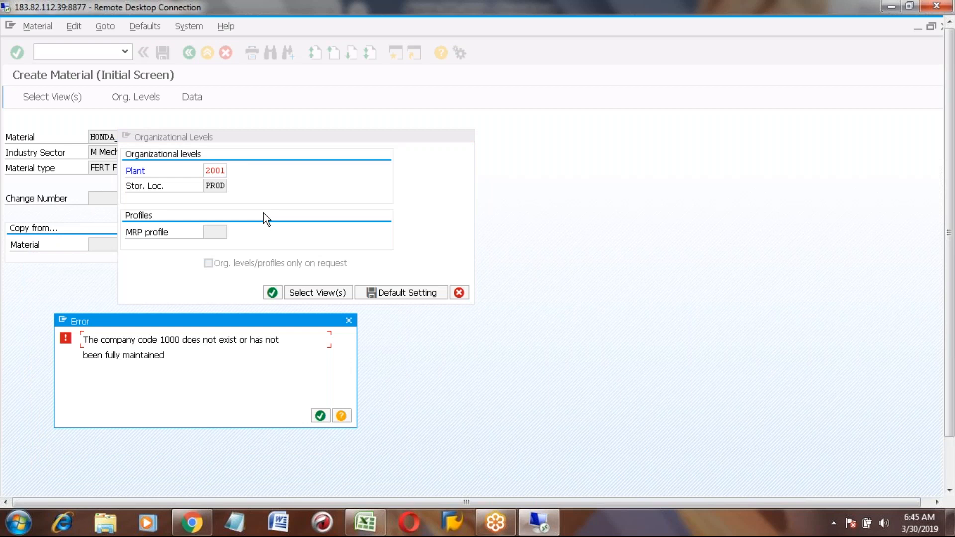
key("Return")
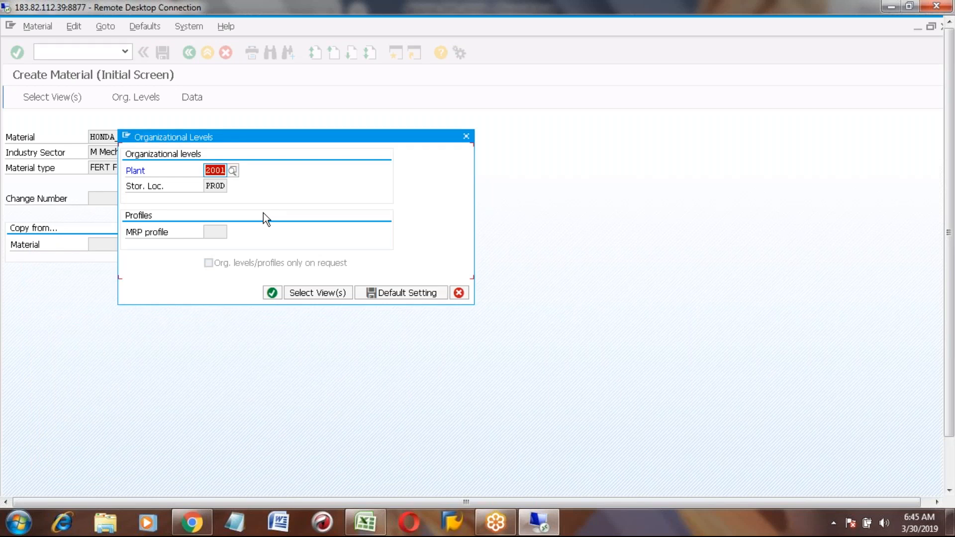
- Cancel the organizational levels and mark Basic Data 1 and MRP 1–4 in the view list
left_click(458, 293)
key("Return")
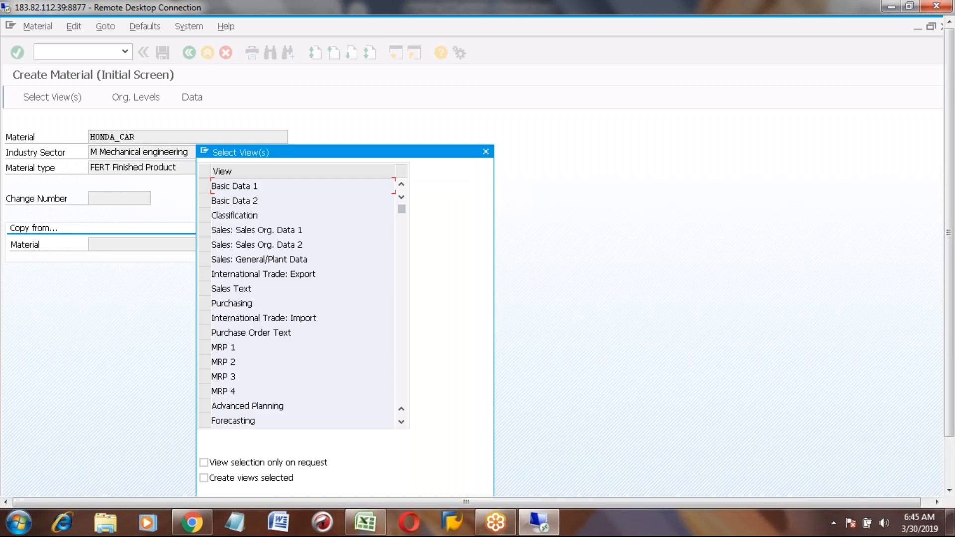
left_click(205, 186)
left_click(205, 347)
left_click(205, 363)
left_click(205, 377)
left_click(205, 391)
- Mark Accounting 1–2 and Costing 1–2 and save the selection as the default setting
left_click(403, 399)
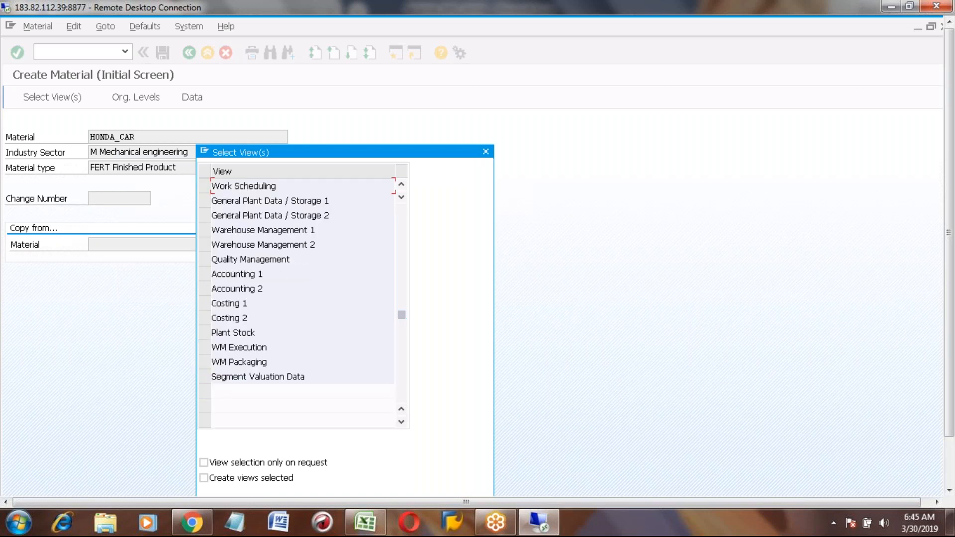
left_click(205, 274)
left_click(204, 289)
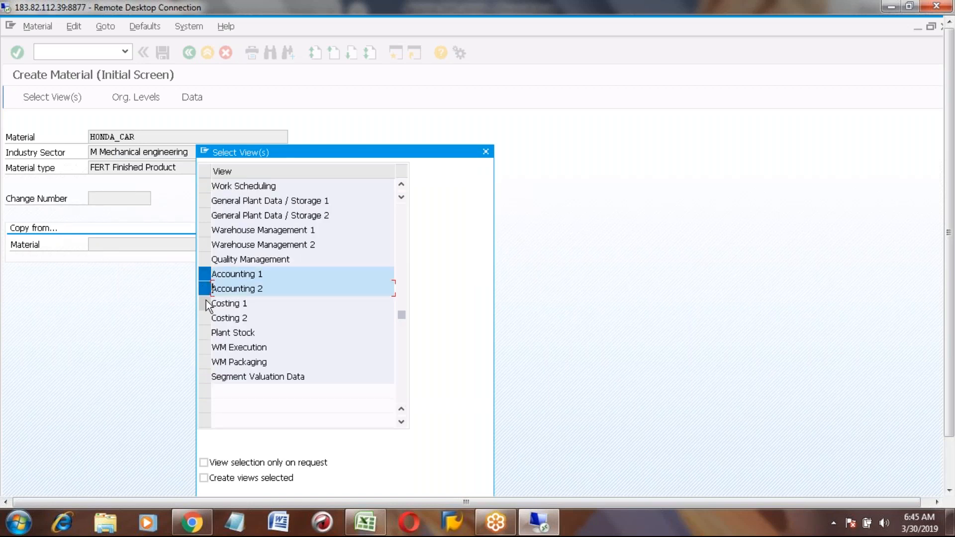
left_click(204, 304)
left_click(205, 318)
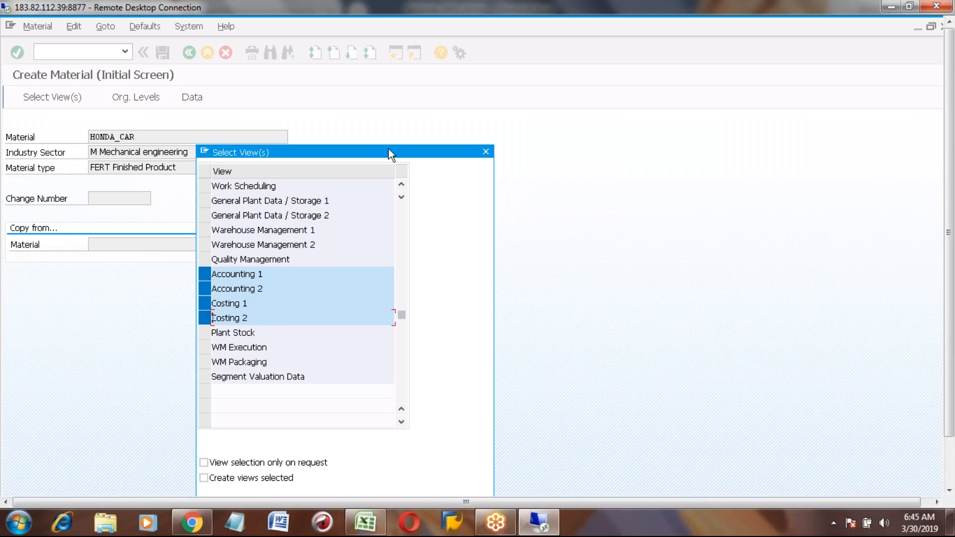
left_click_drag(389, 150, 385, 104)
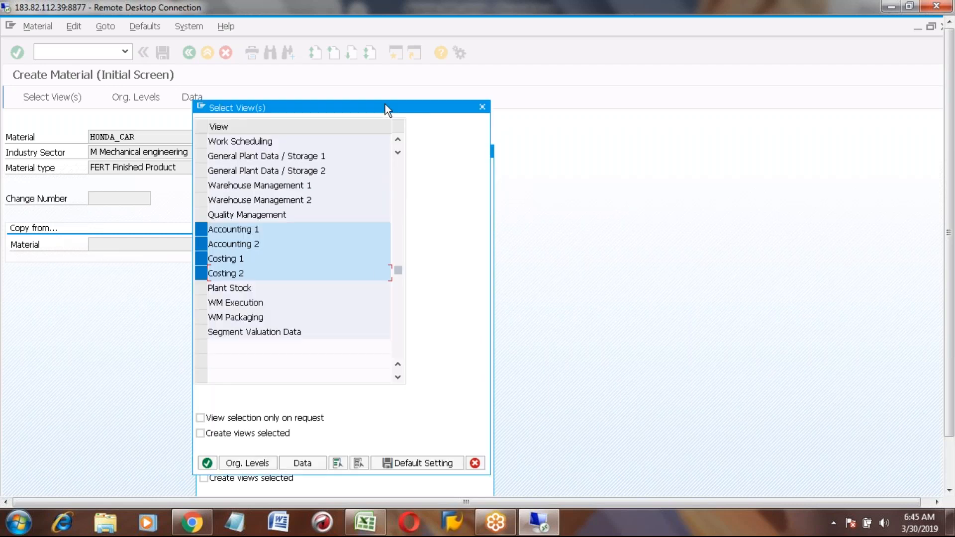
left_click(418, 462)
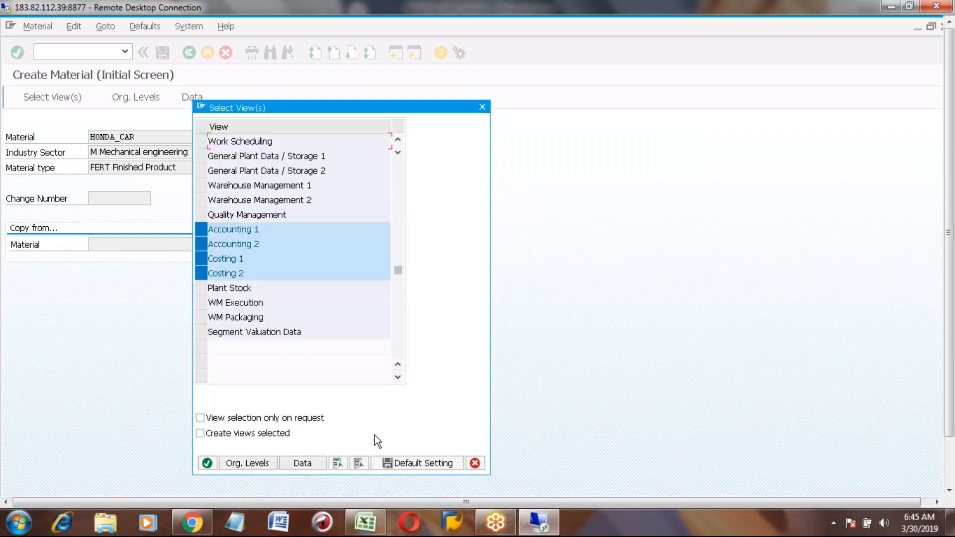
- Take plant A100 from the plant list in Organizational Levels
left_click(208, 463)
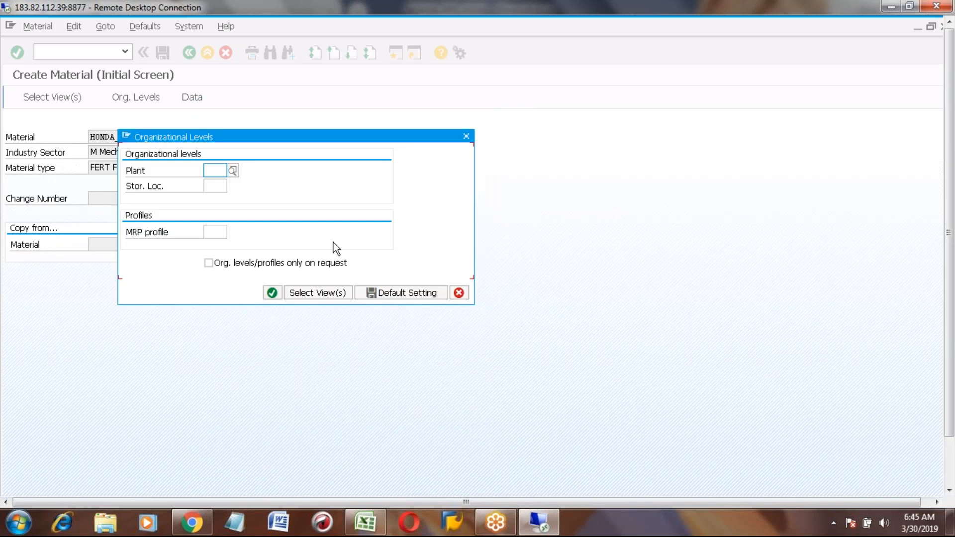
key("F4")
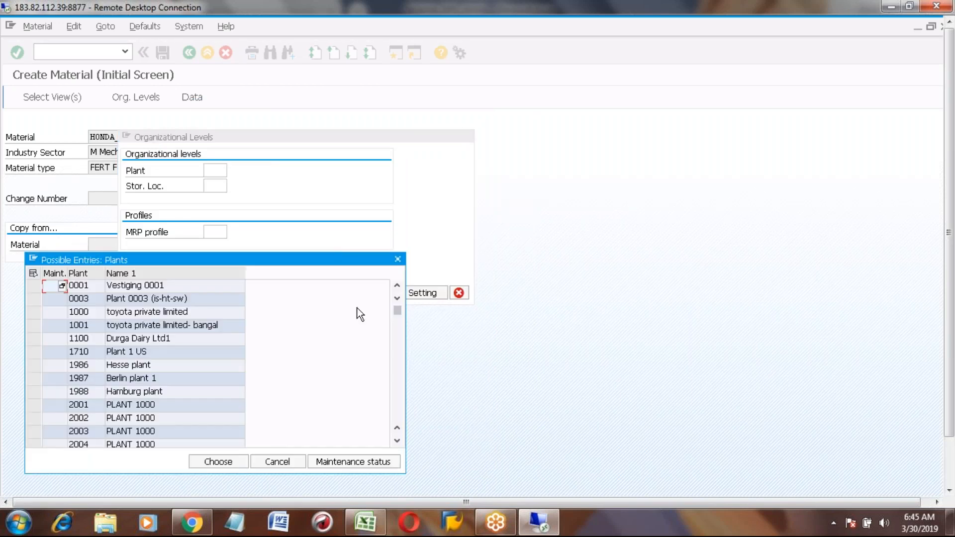
left_click(397, 442)
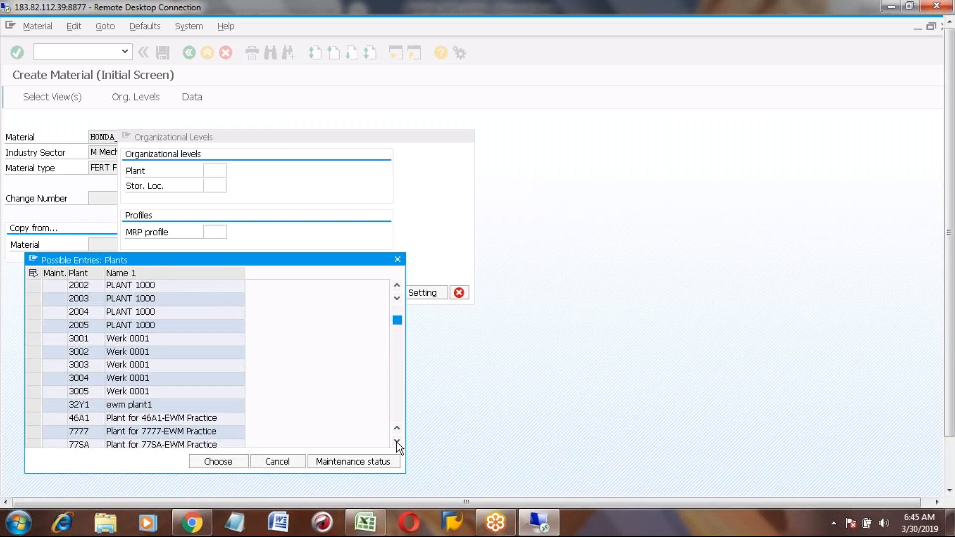
left_click(397, 442)
left_click(397, 442)
left_click(397, 442)
left_click(397, 442)
left_click(397, 442)
left_click(397, 442)
left_click(397, 442)
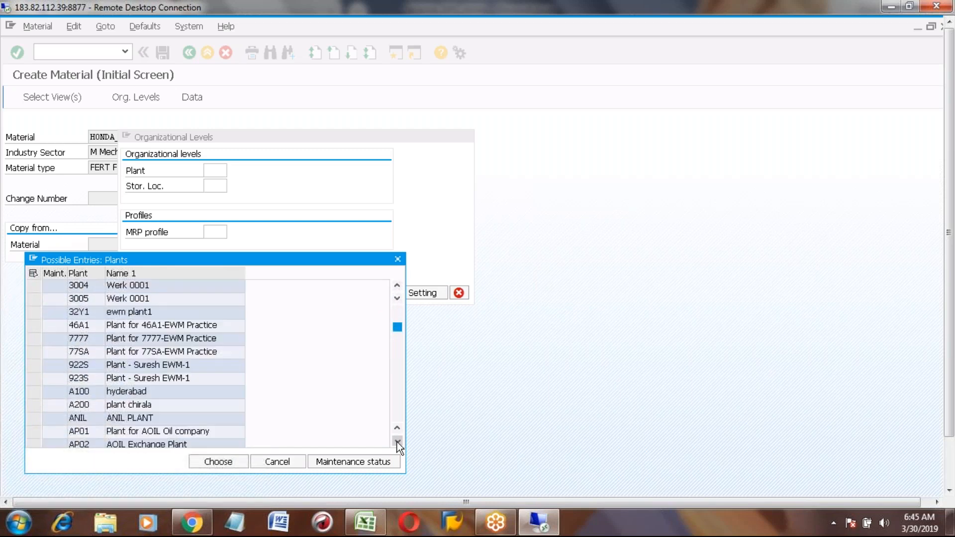
left_click(397, 442)
left_click(397, 441)
left_click(397, 442)
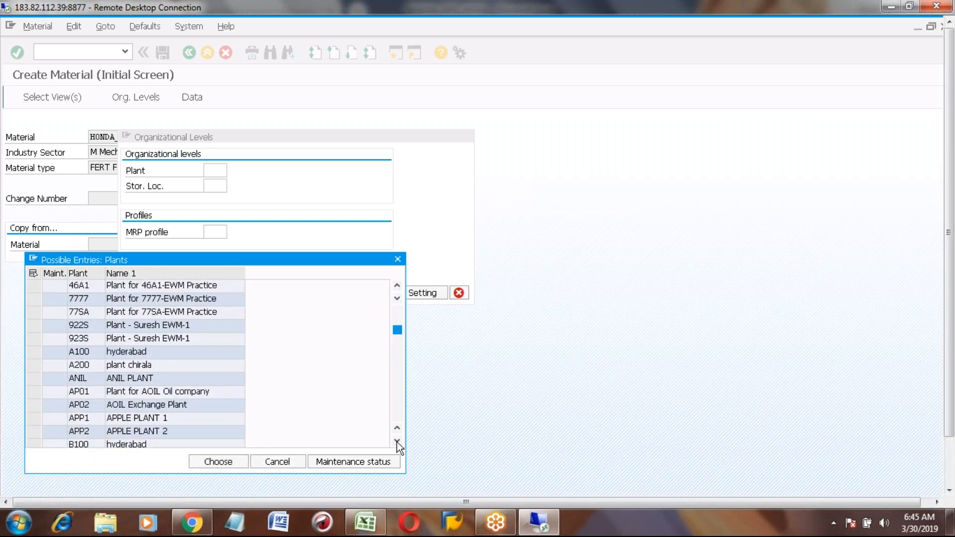
left_click(397, 441)
left_click(397, 442)
left_click(397, 442)
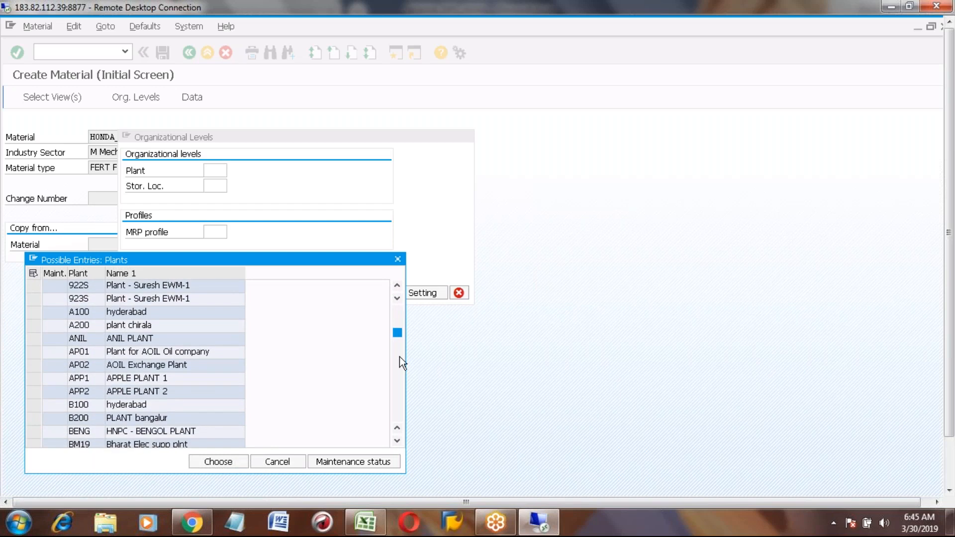
left_click(85, 316)
double_click(85, 316)
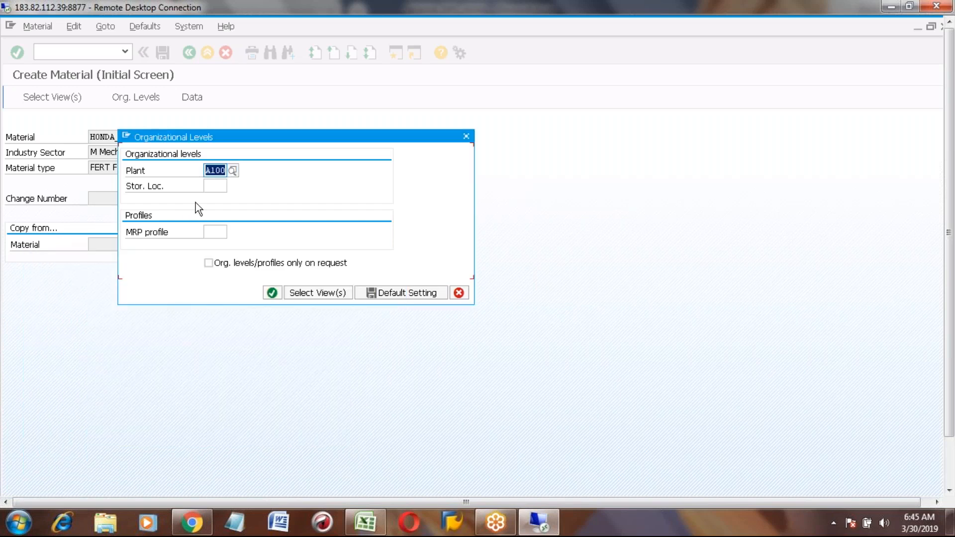
- Choose storage location 3 of plant A100 and continue into the material data
left_click(214, 185)
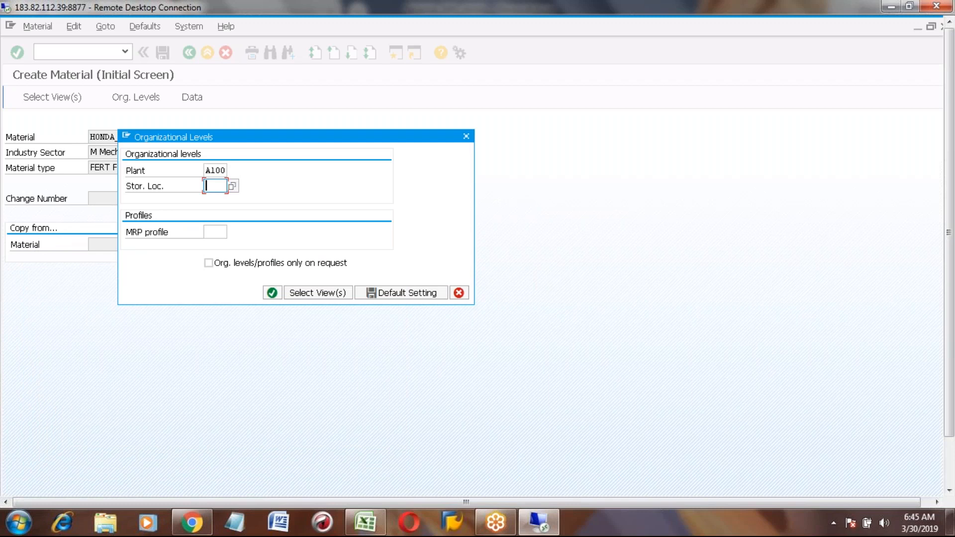
left_click(233, 186)
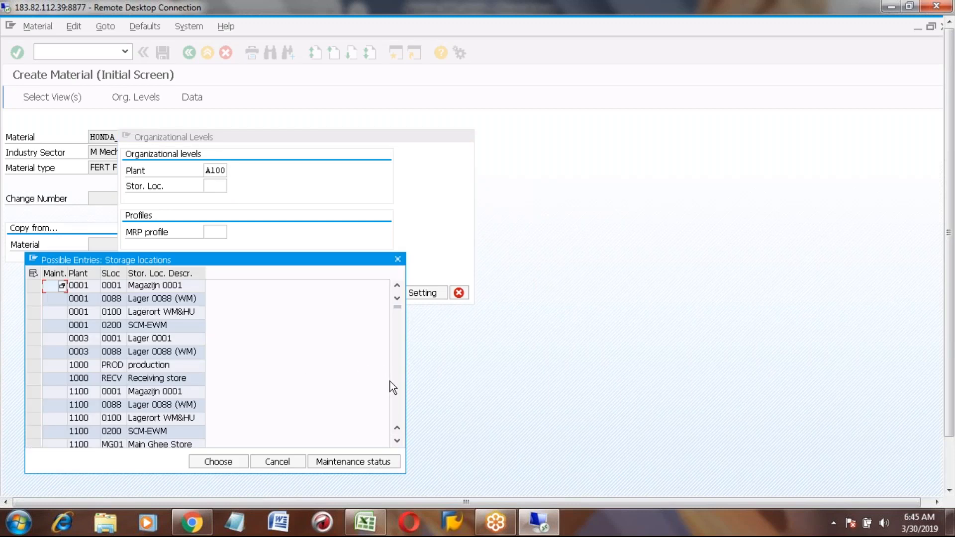
left_click(397, 401)
left_click(397, 404)
left_click(398, 404)
left_click(398, 404)
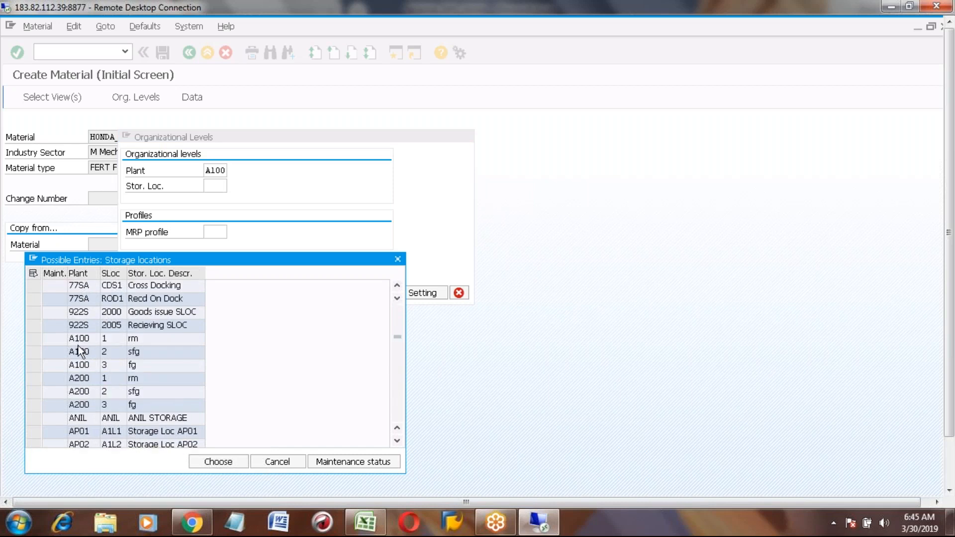
double_click(77, 366)
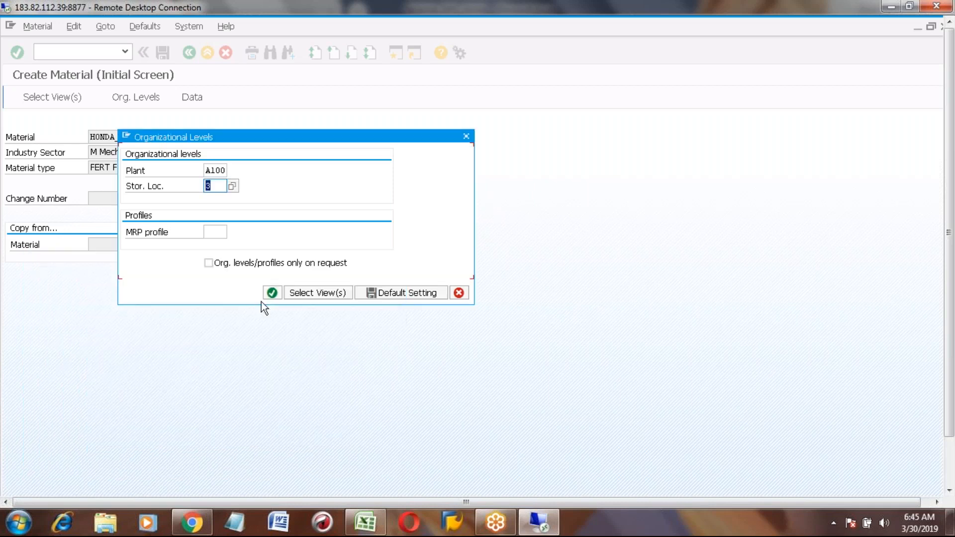
left_click(273, 293)
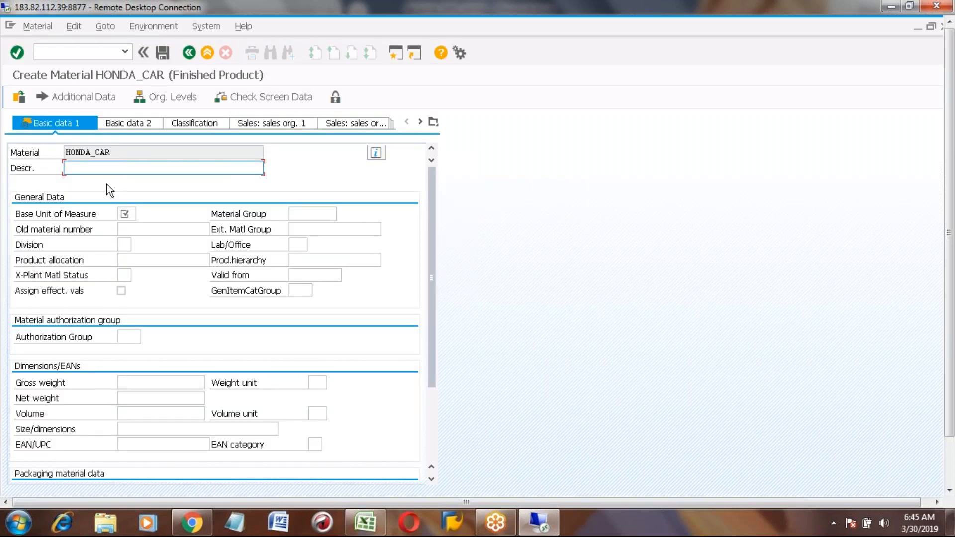
- Enter description 'Honda city car' and base unit of measure EA on Basic data 1
left_click(76, 165)
type("Honda city car")
left_click(127, 213)
type("EA")
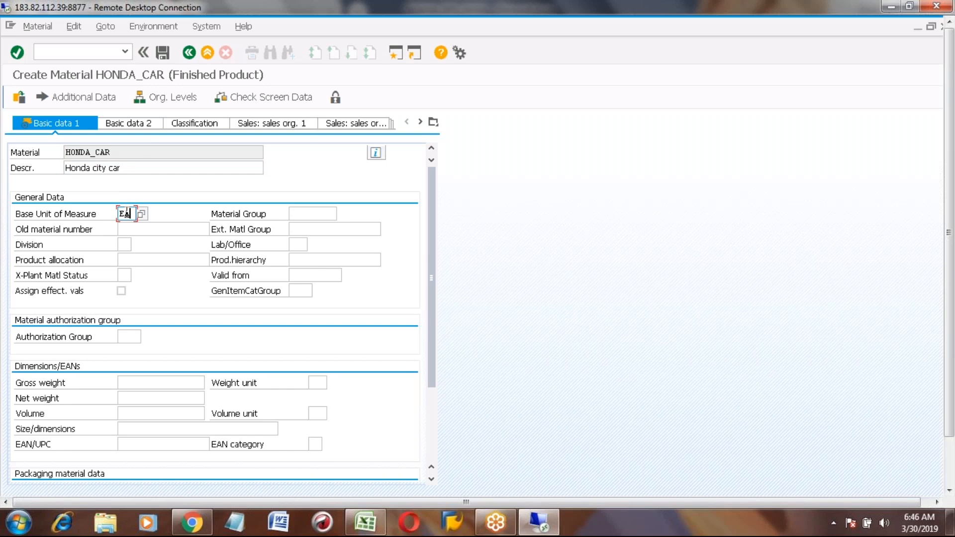
key("Return")
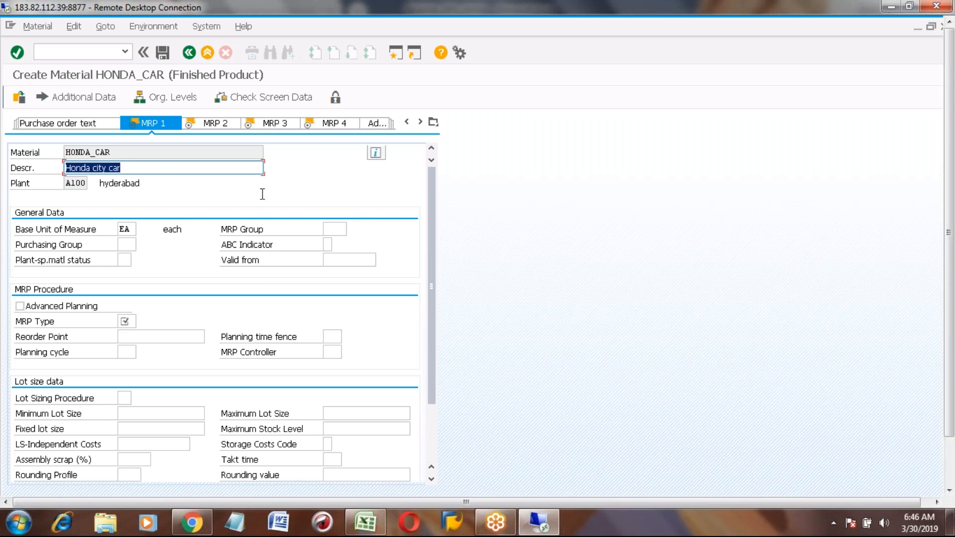
- Bring up the value list for the MRP Type field on MRP 1
left_click(128, 321)
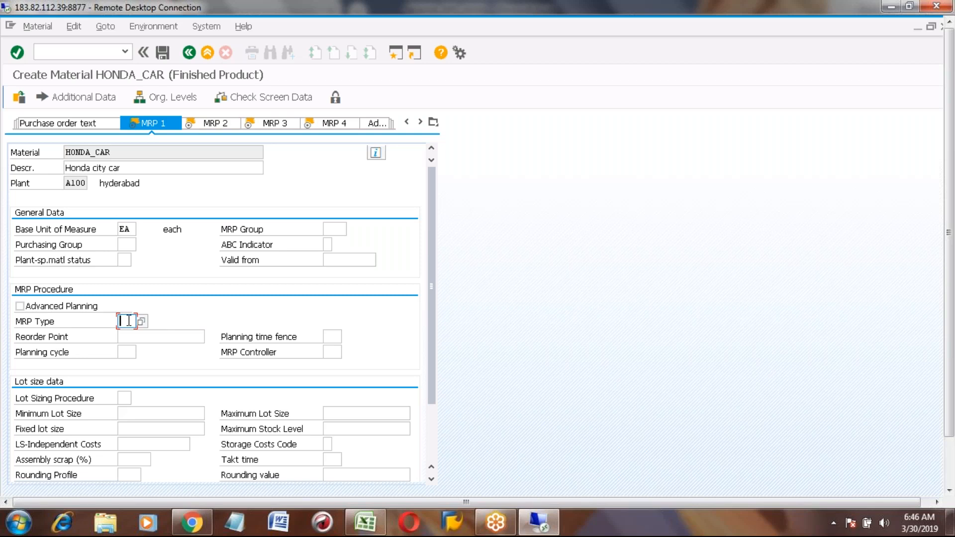
left_click(142, 322)
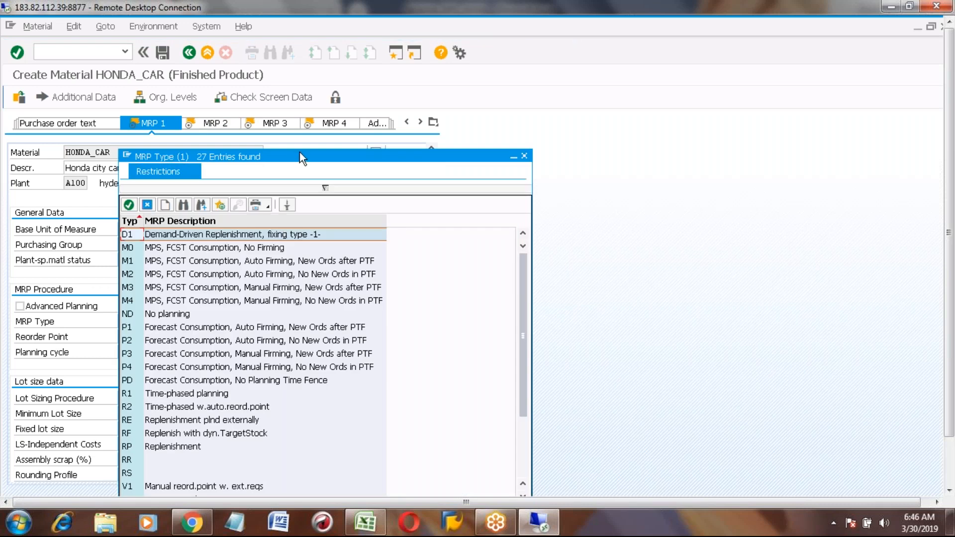
- Browse the MRP type list, looking at ND, M0, P1 and the R1, R2, RE types
left_click_drag(299, 151, 300, 106)
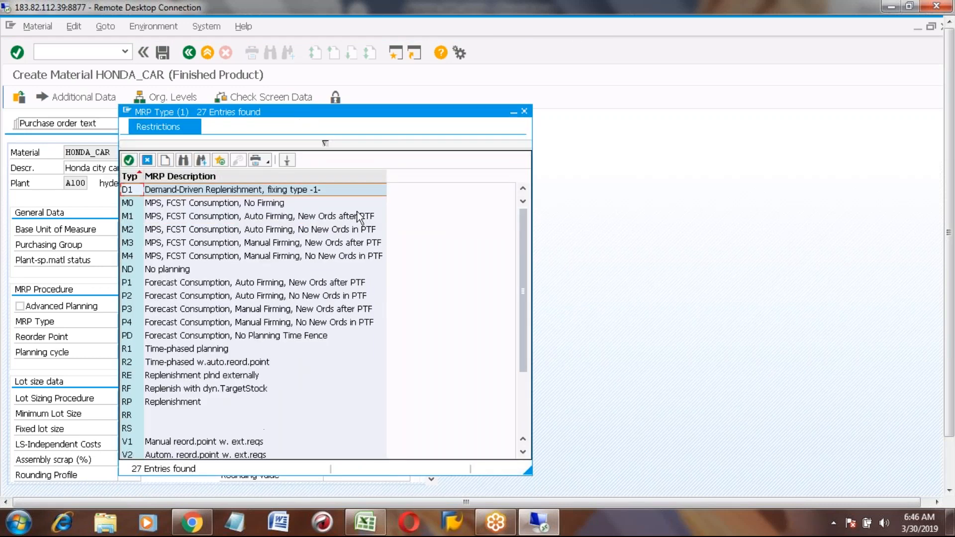
left_click(526, 426)
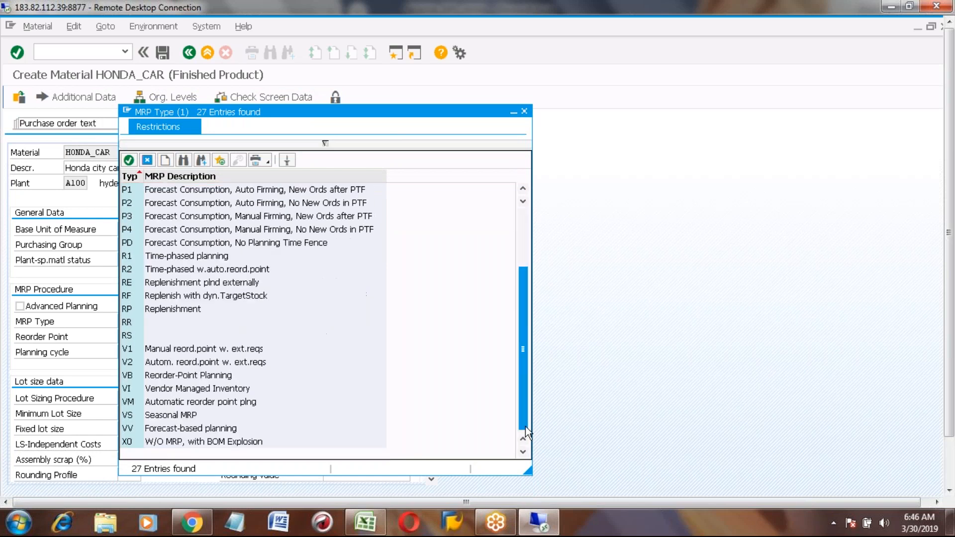
left_click(523, 216)
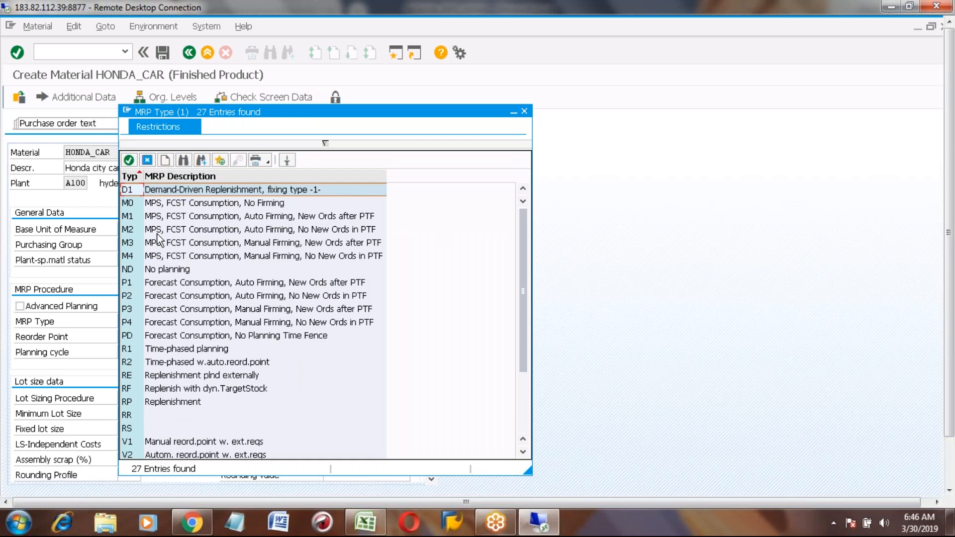
left_click(131, 271)
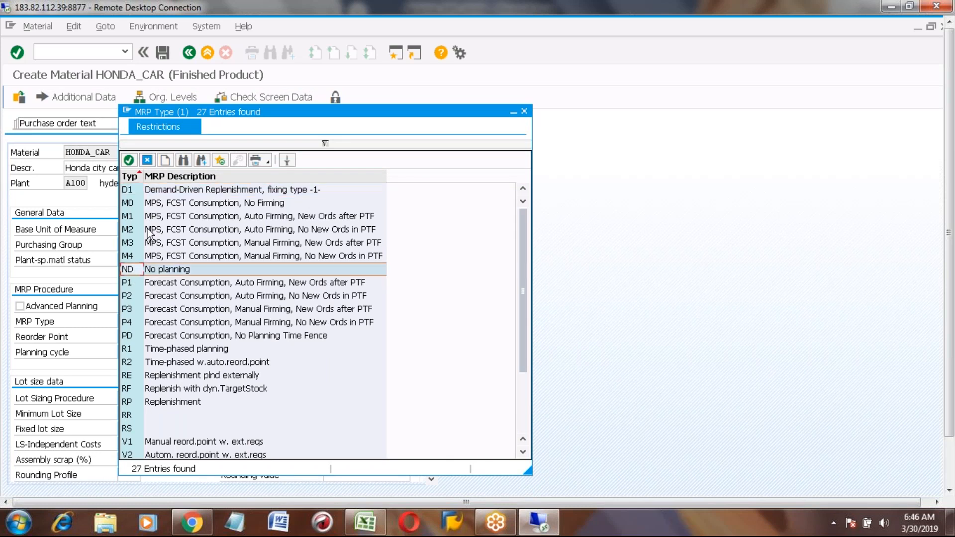
left_click(129, 203)
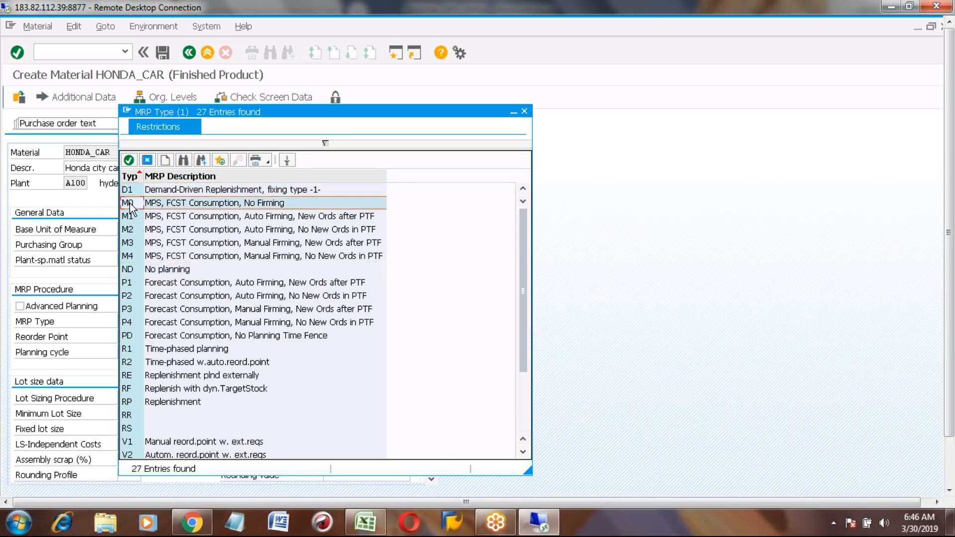
left_click(166, 285)
key("Down")
key("Down")
key("Down")
key("Down")
key("Down")
key("Down")
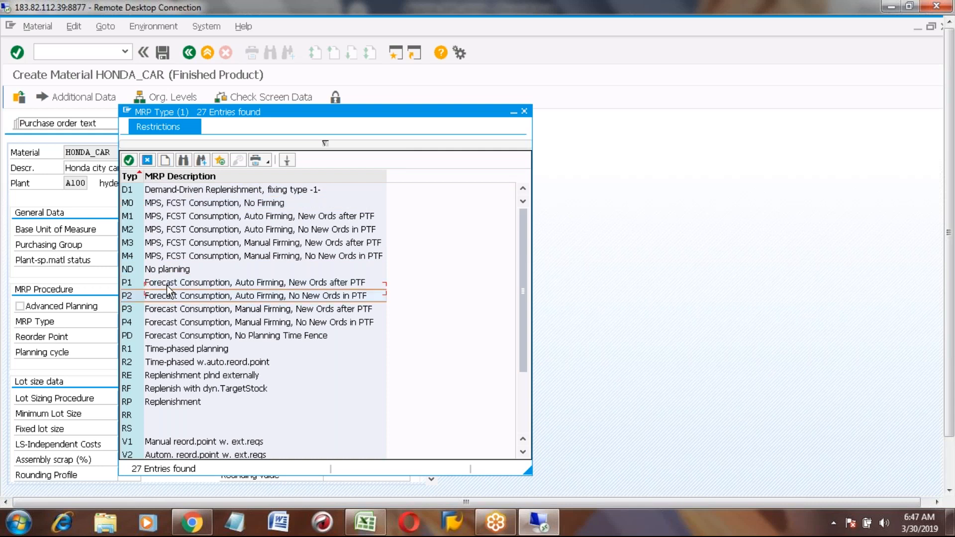
key("Up")
key("Down")
key("Down")
key("Up")
key("Up")
key("Up")
key("Up")
key("Up")
key("Up")
key("Up")
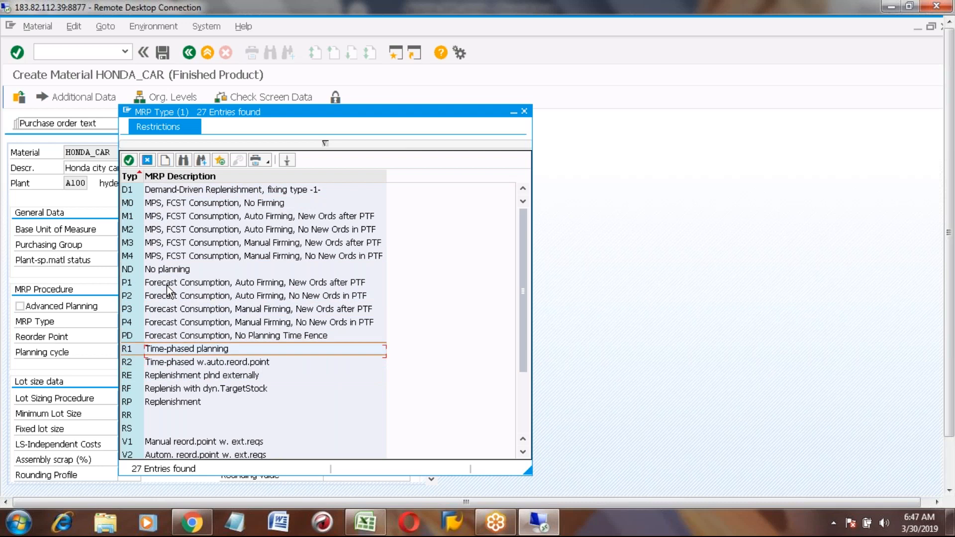
- Compare the remaining types through V1, VV, VS and X0, then choose PD
key("Down")
key("Down")
key("Down")
key("Down")
key("Down")
key("Down")
key("Down")
key("Down")
key("Down")
key("Down")
key("Down")
key("Down")
key("Down")
key("Down")
key("Down")
key("Down")
key("Up")
key("Up")
key("Up")
key("Up")
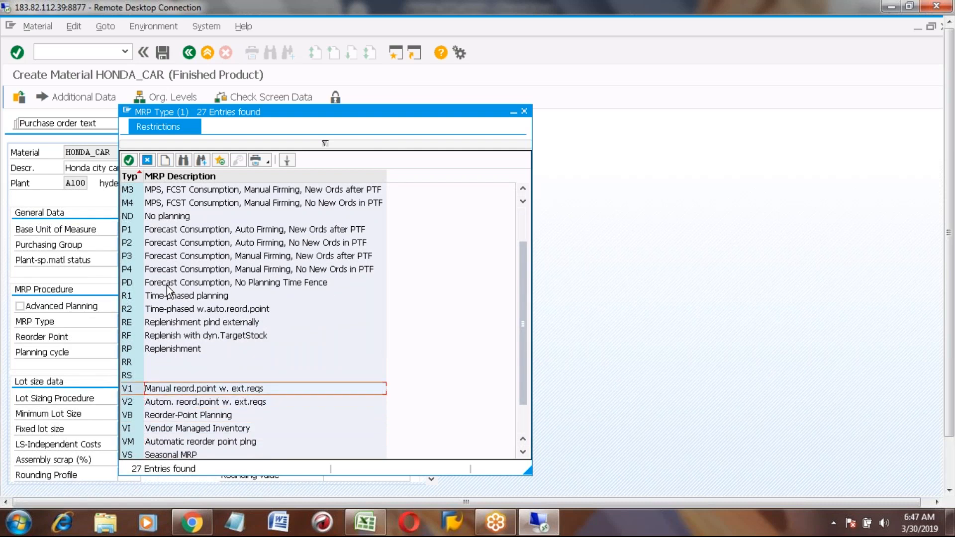
key("Down")
key("Down")
key("Down")
key("Down")
key("Down")
key("Down")
key("Down")
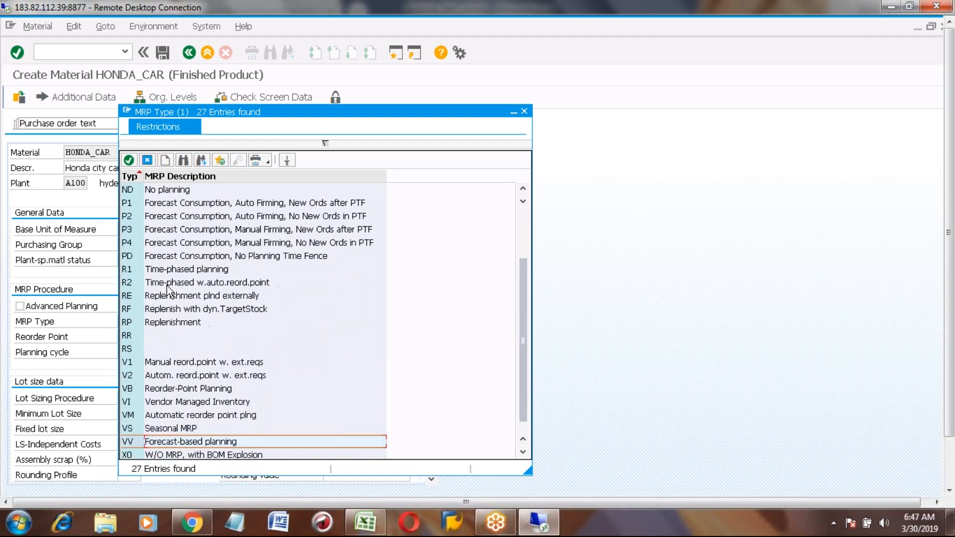
key("Up")
key("Up")
key("Down")
key("Up")
key("Up")
key("Up")
key("Up")
key("Up")
key("Up")
key("Up")
key("Up")
key("Up")
key("Up")
key("Up")
key("Up")
key("Up")
key("Up")
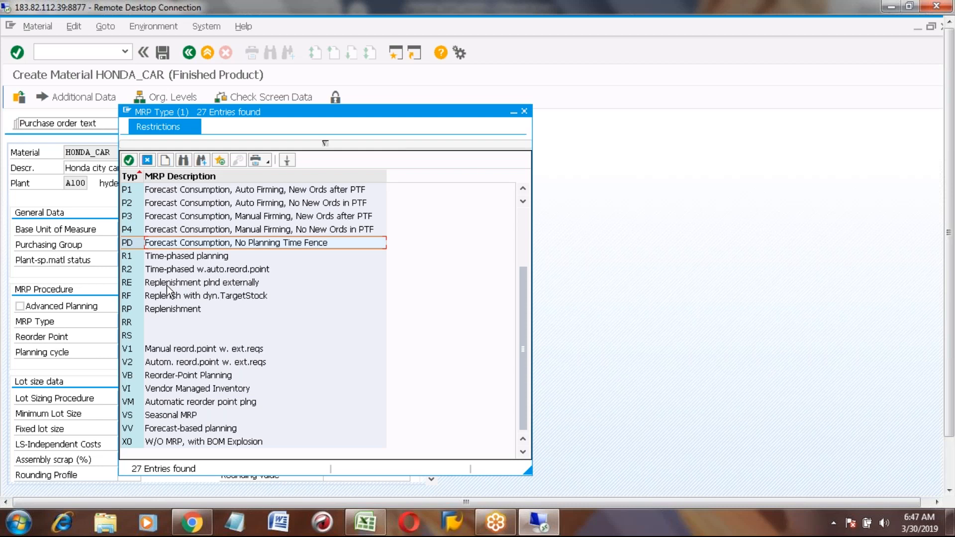
key("Down")
key("Down")
key("Down")
key("Down")
key("Down")
key("Down")
key("Up")
key("Up")
key("Up")
key("Up")
key("Up")
key("Up")
double_click(136, 245)
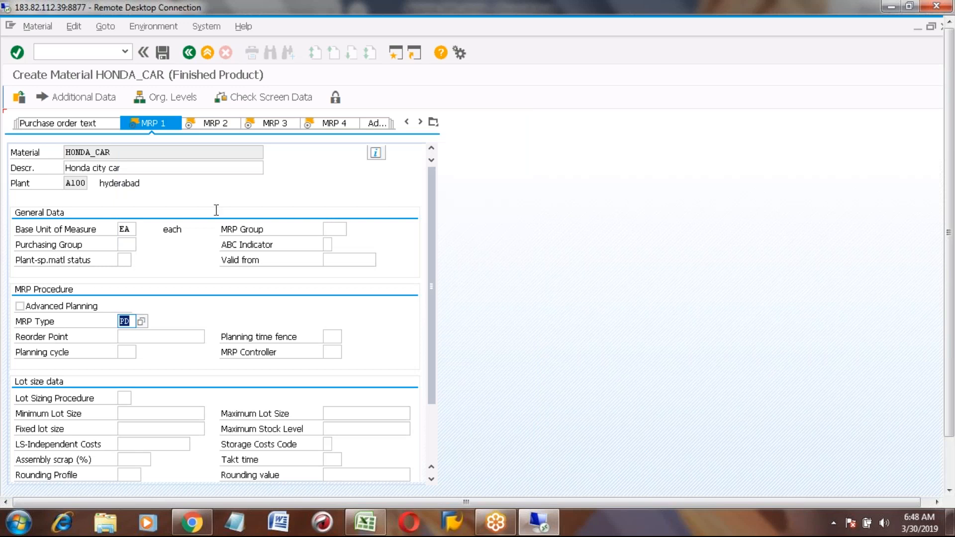
left_click(335, 229)
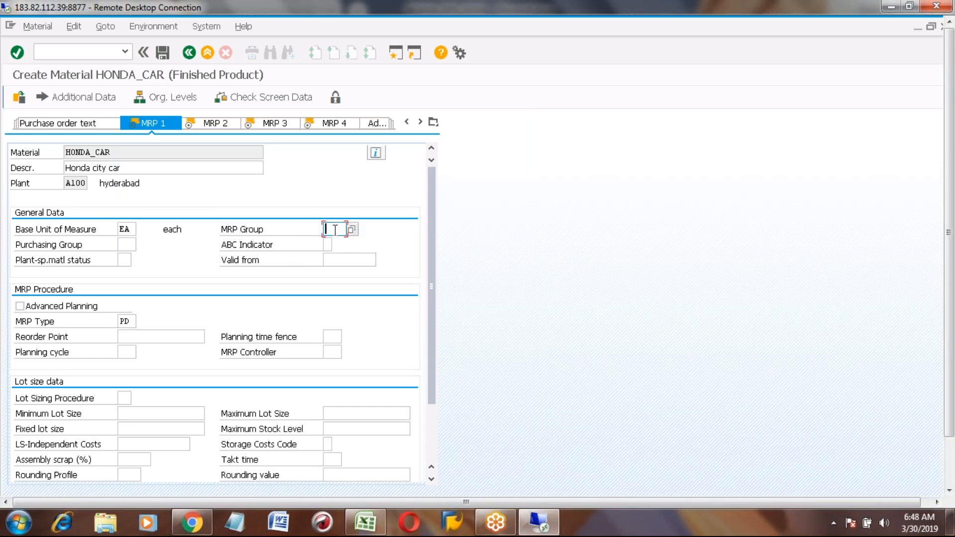
key("F4")
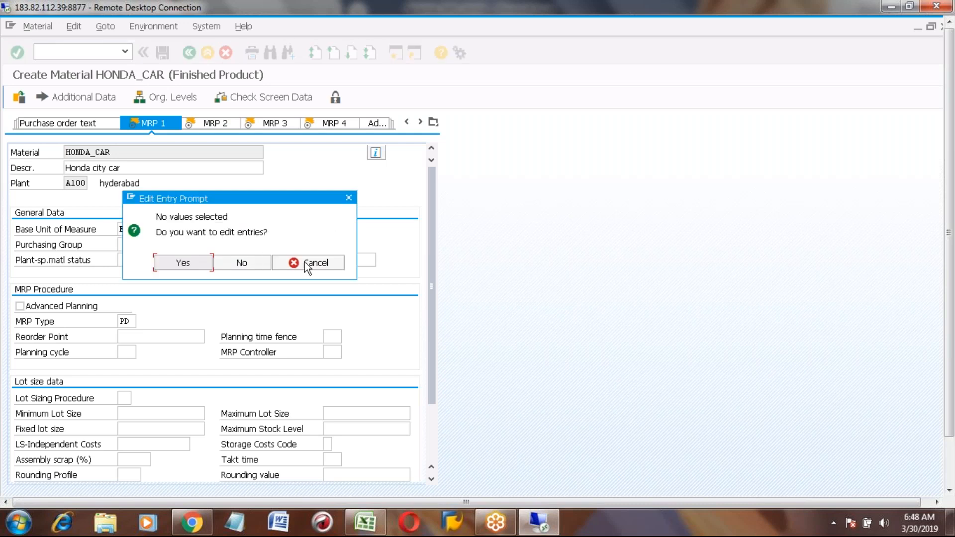
left_click(307, 263)
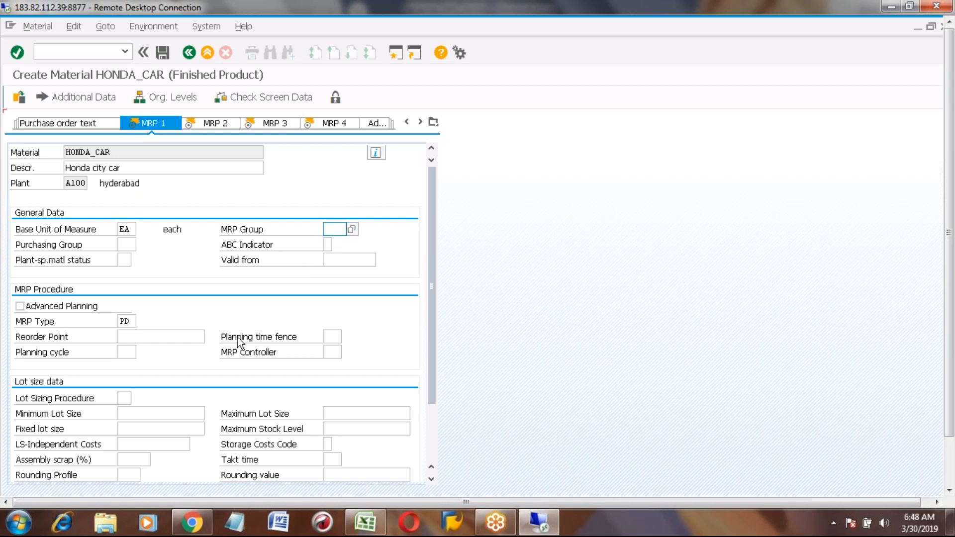
left_click(331, 229)
left_click(125, 261)
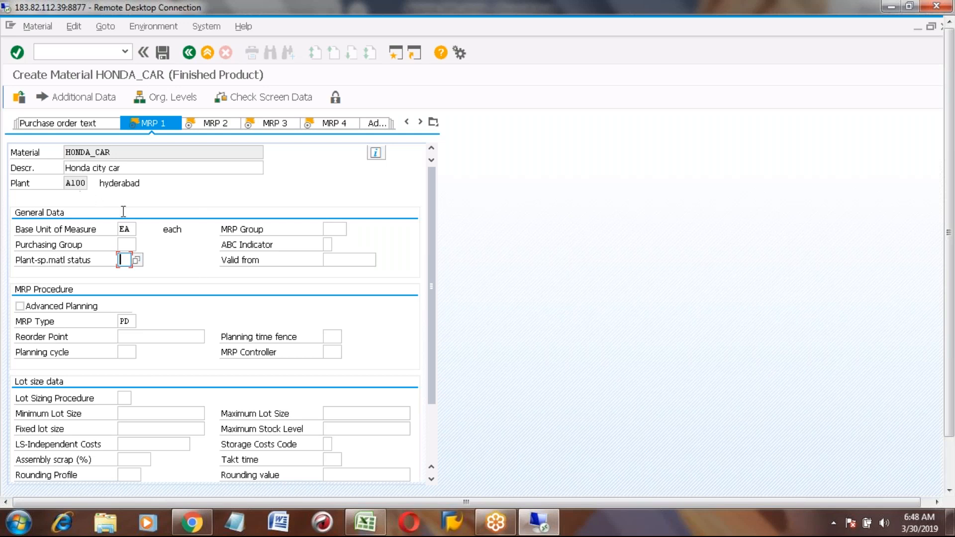
left_click(138, 261)
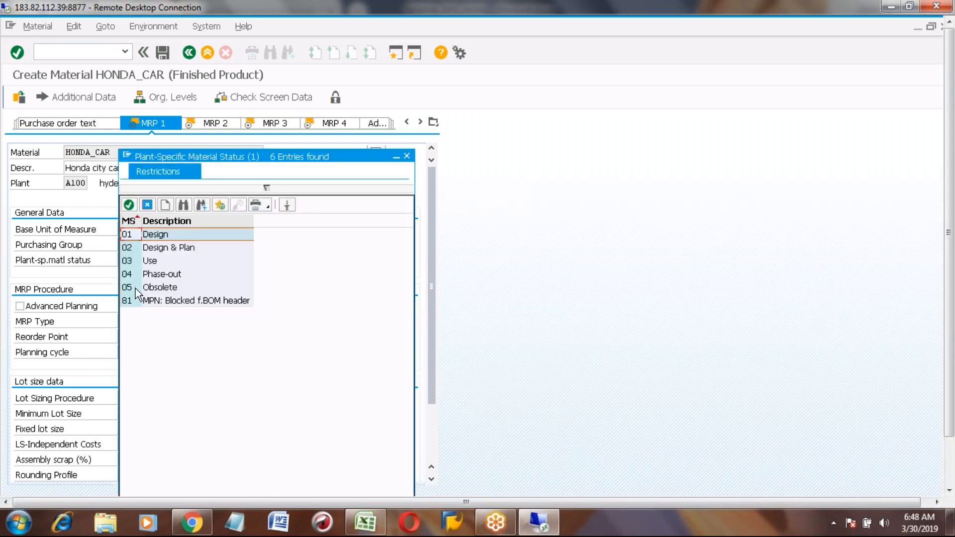
left_click(127, 290)
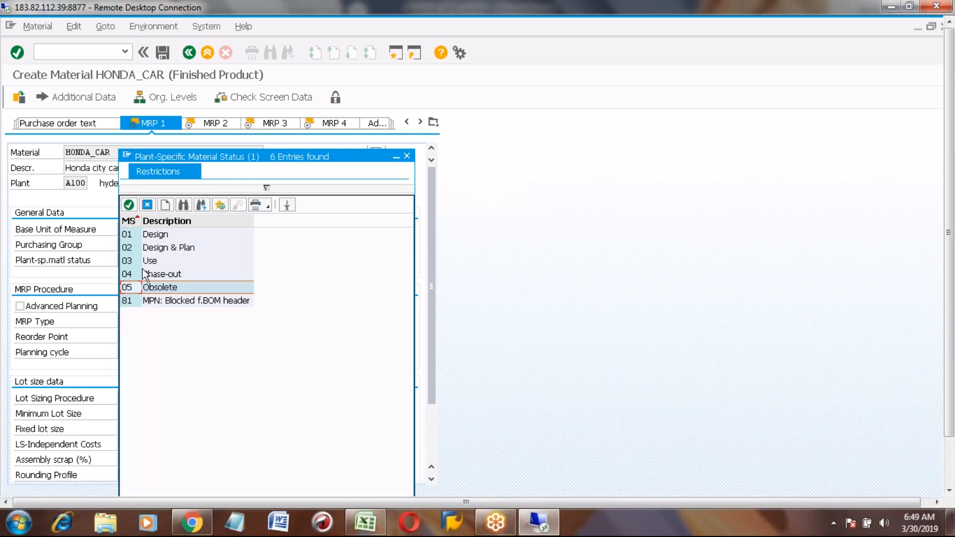
left_click(132, 238)
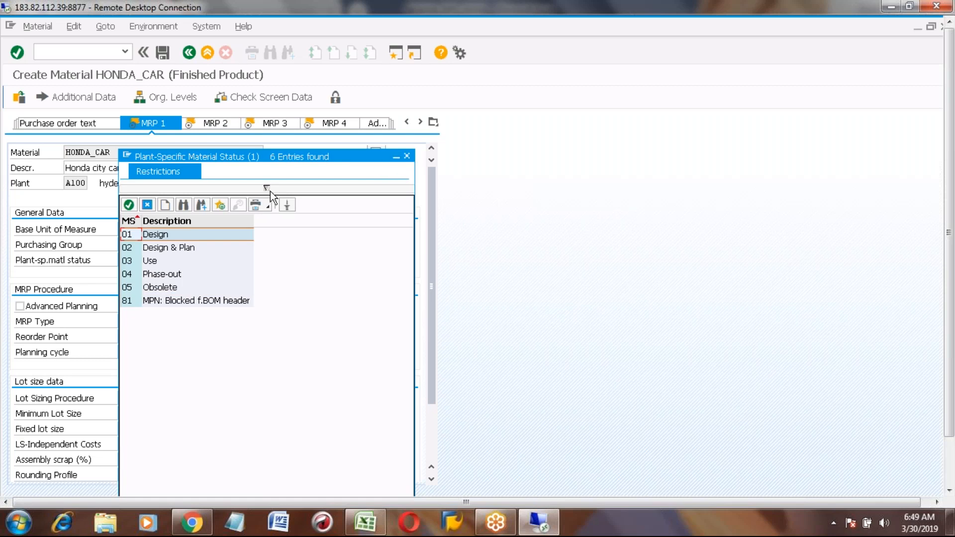
left_click(407, 157)
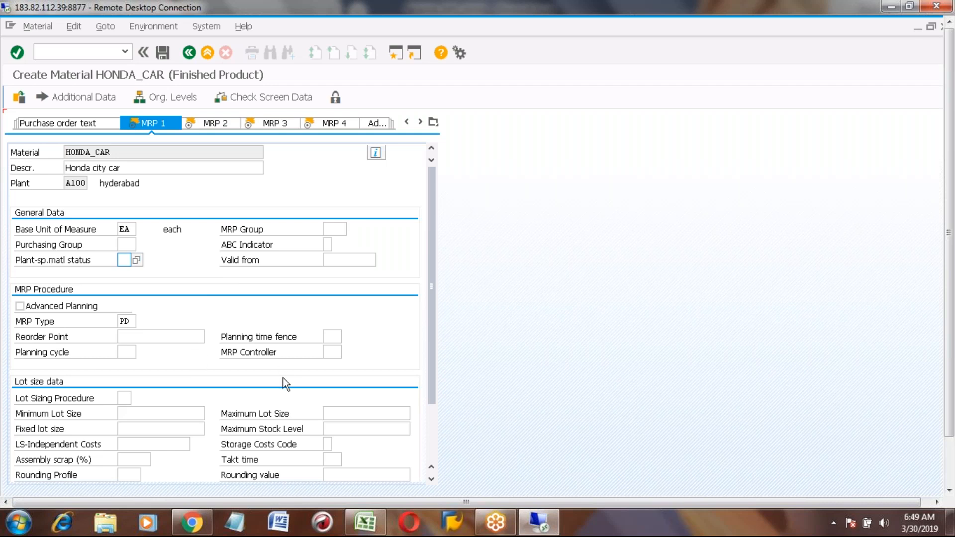
- Request the MRP Controller value list, which reports no values exist
left_click(332, 352)
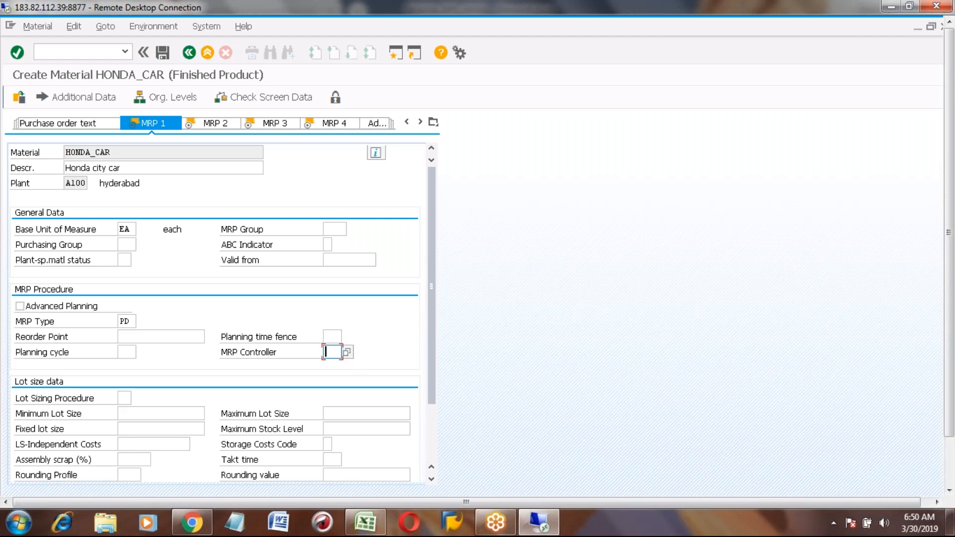
left_click(347, 352)
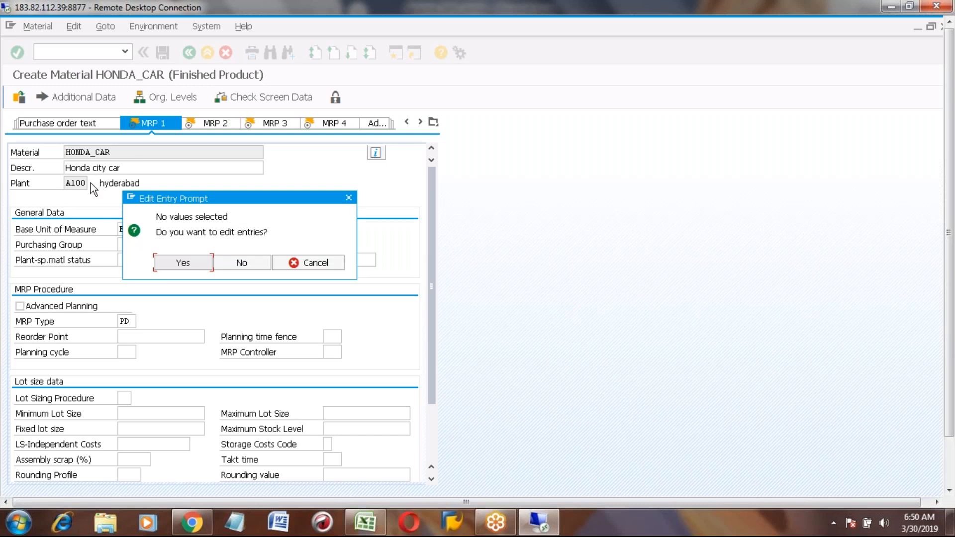
- Agree to edit entries and run Define MRP Controllers without a customizing project
left_click(186, 264)
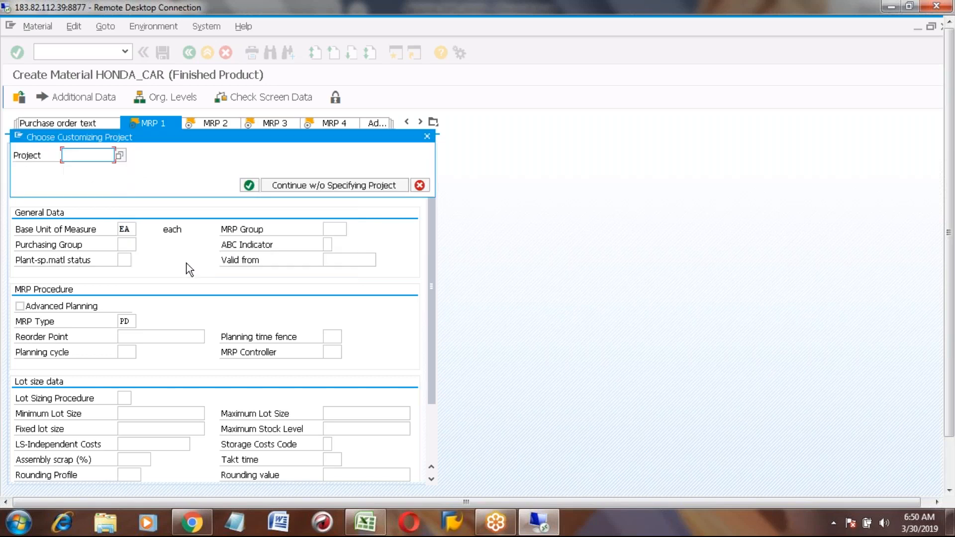
left_click(317, 188)
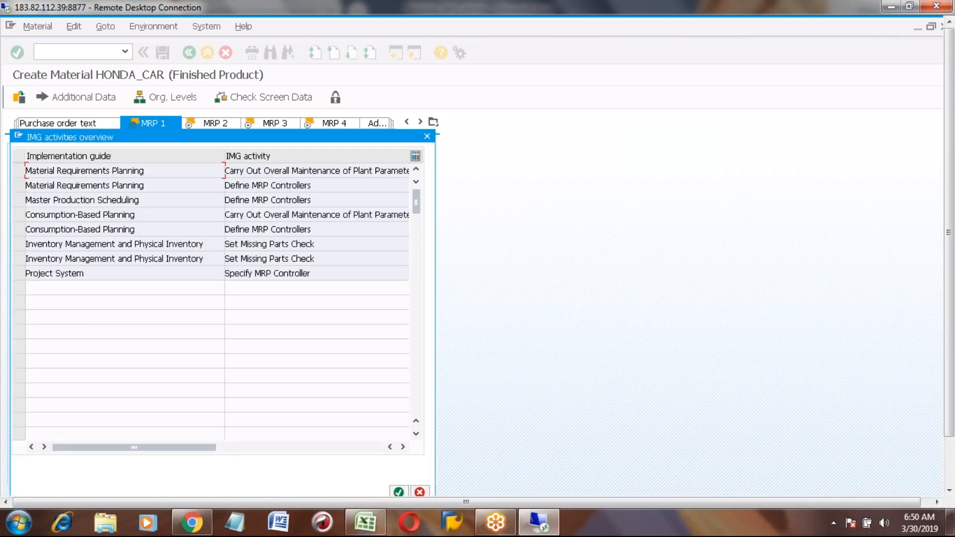
left_click(18, 185)
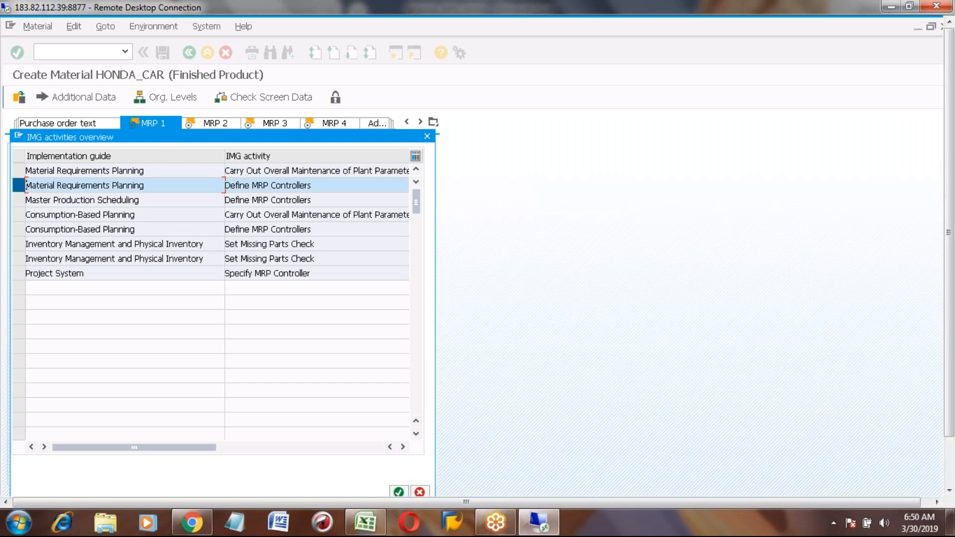
double_click(111, 187)
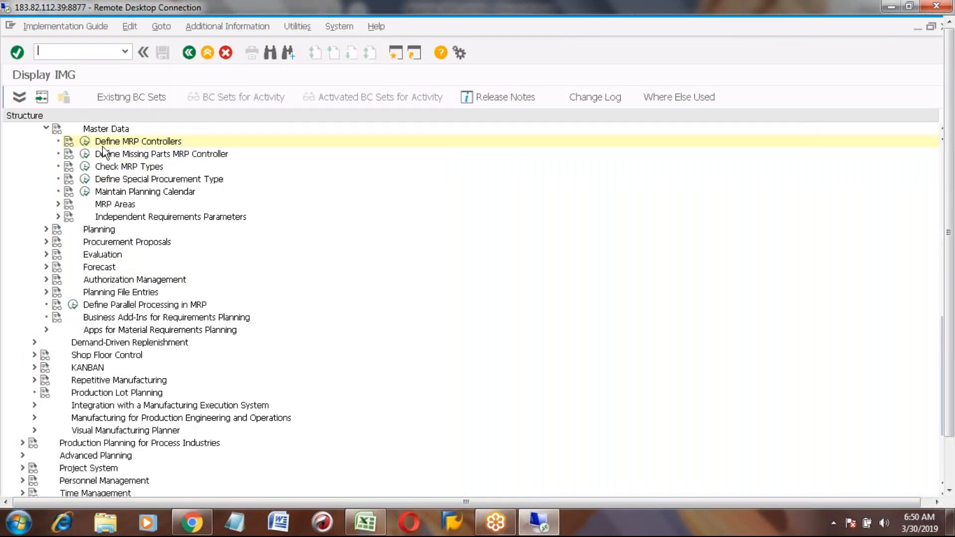
left_click(85, 141)
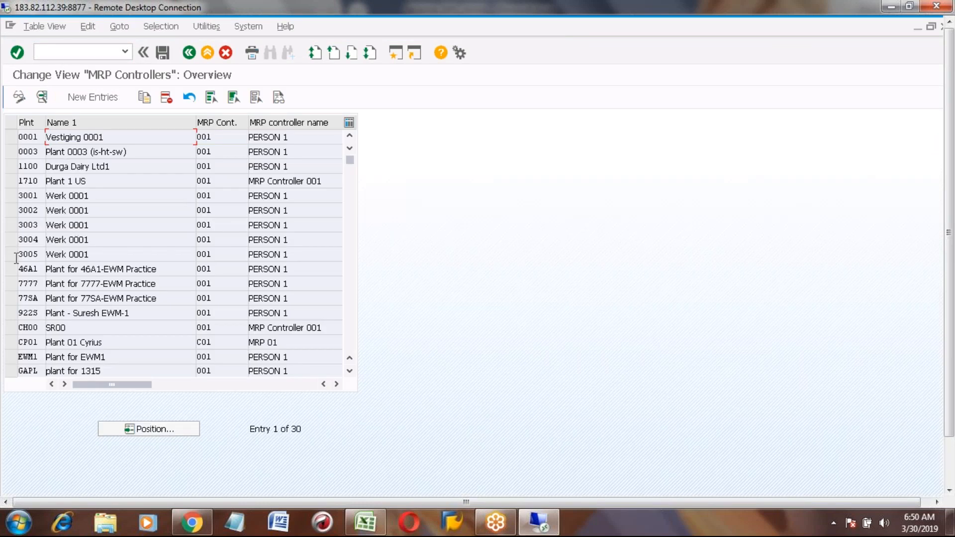
- Add MRP controller A1 'FG Planner' for plant A100 and save it under a customizing request
left_click(84, 98)
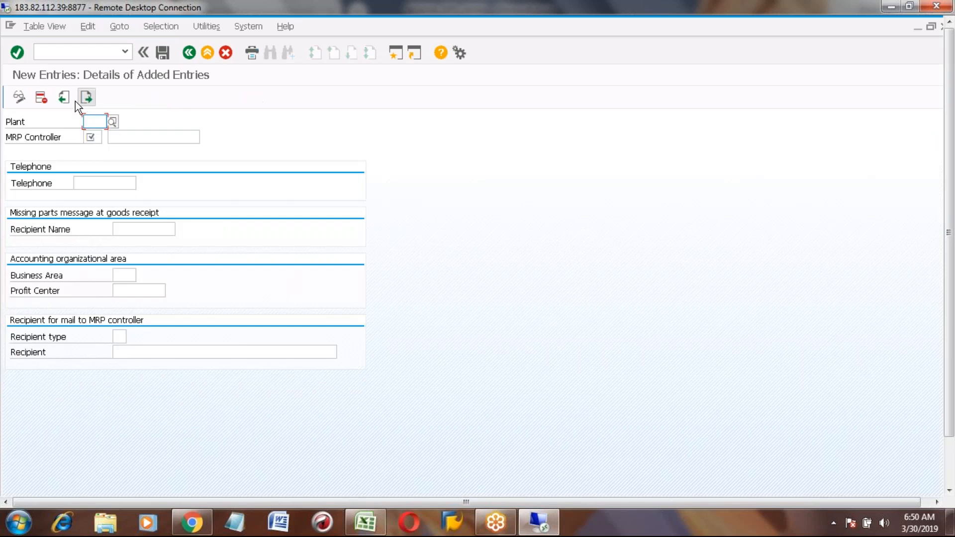
type("A1")
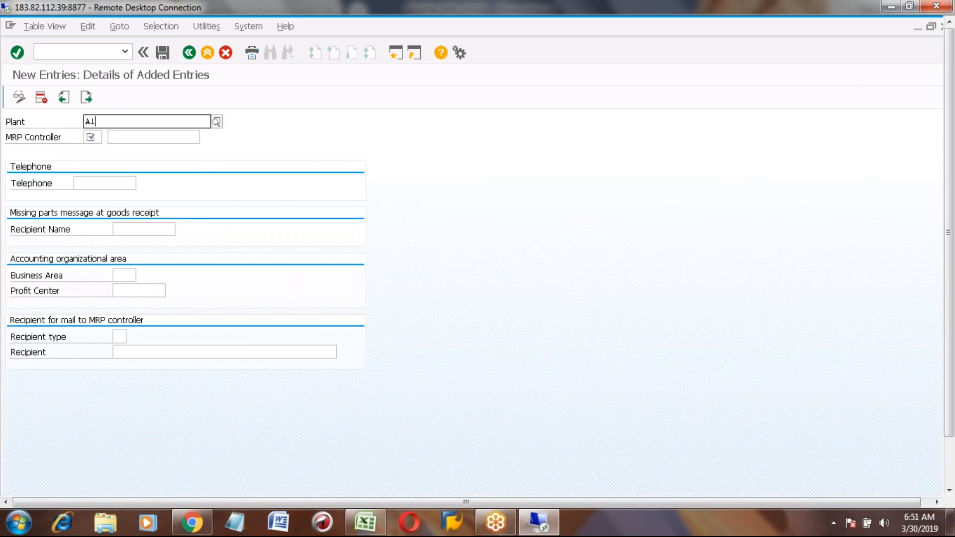
type("00")
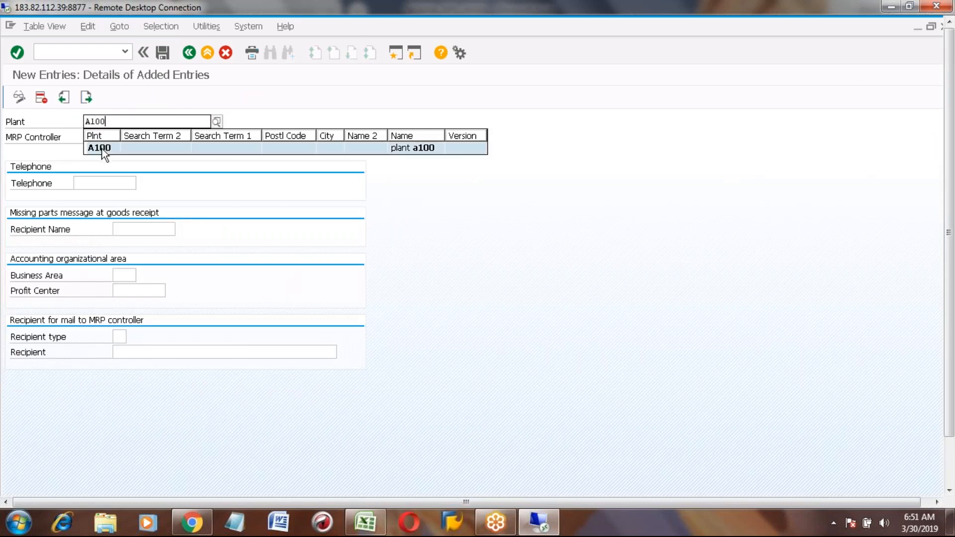
left_click(104, 149)
left_click(98, 137)
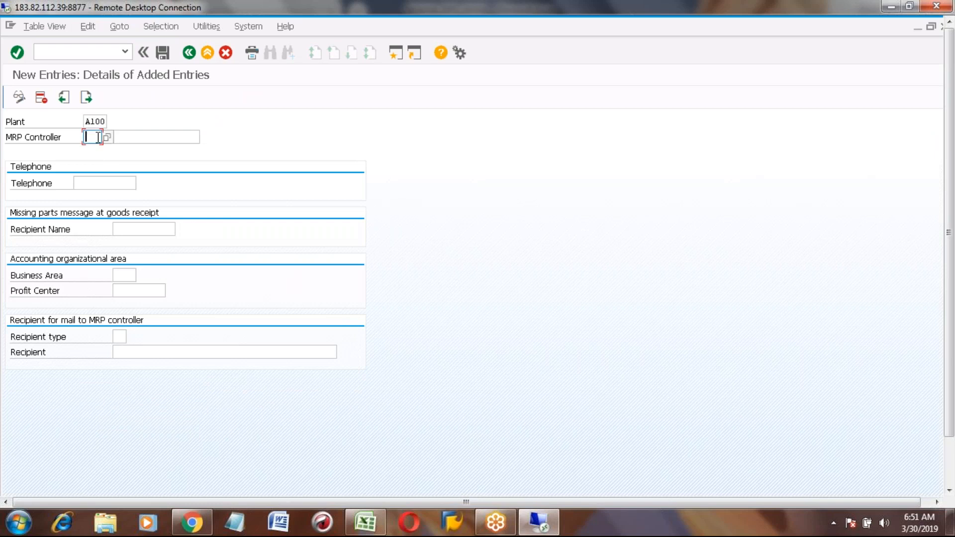
type("A1")
left_click(134, 137)
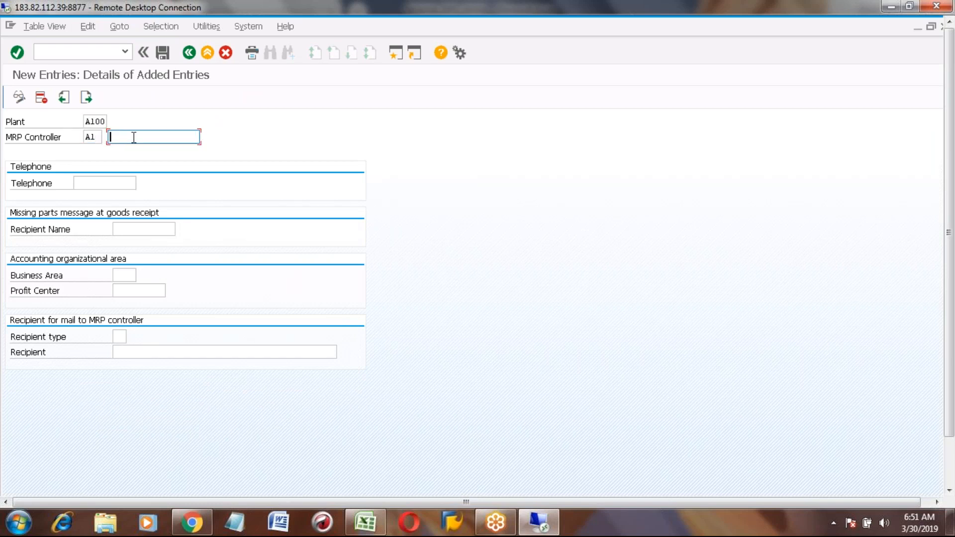
type("FG Planner")
left_click(162, 53)
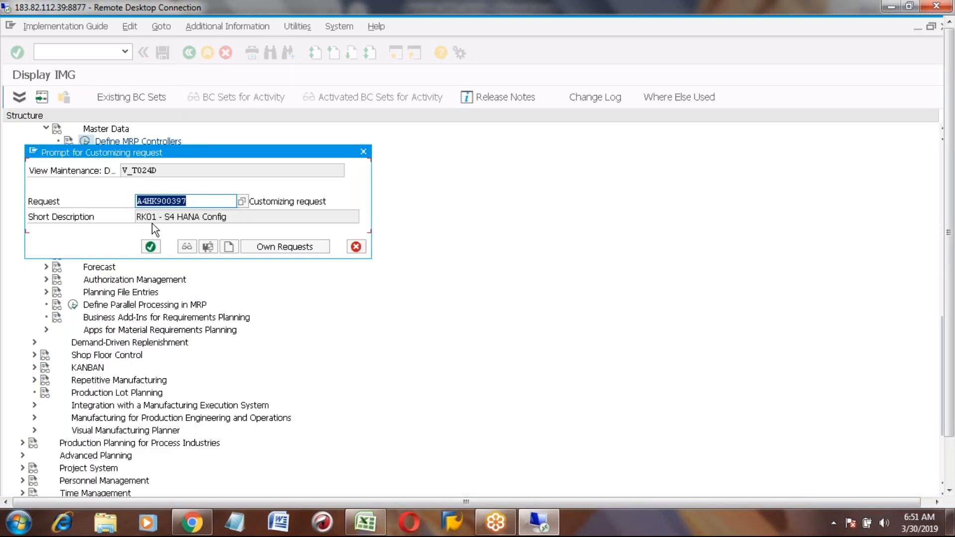
left_click(151, 247)
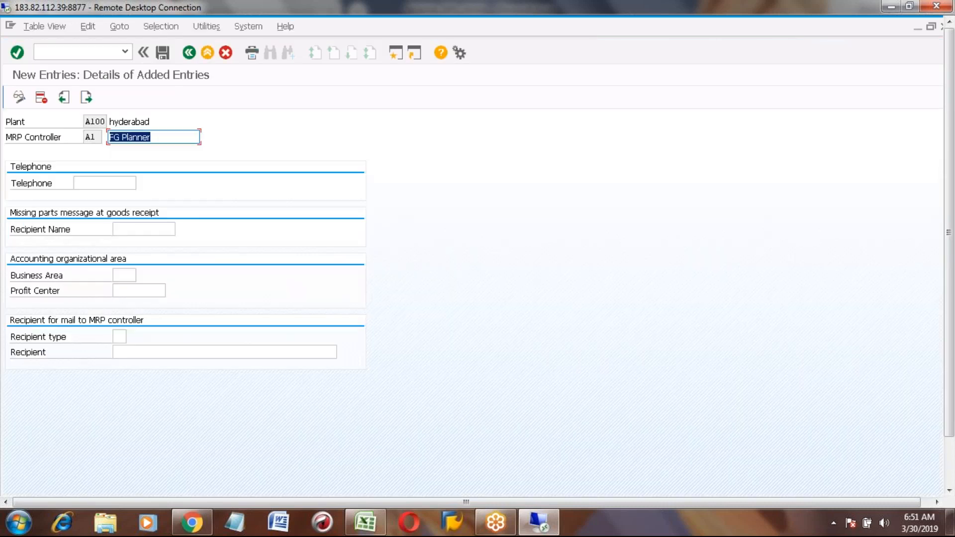
- Back out of configuration to the HONDA_CAR Create Material screen
left_click(189, 52)
left_click(189, 53)
left_click(189, 52)
- Dismiss the IMG activities popup and assign MRP controller A1 to HONDA_CAR from the hit list
left_click(189, 52)
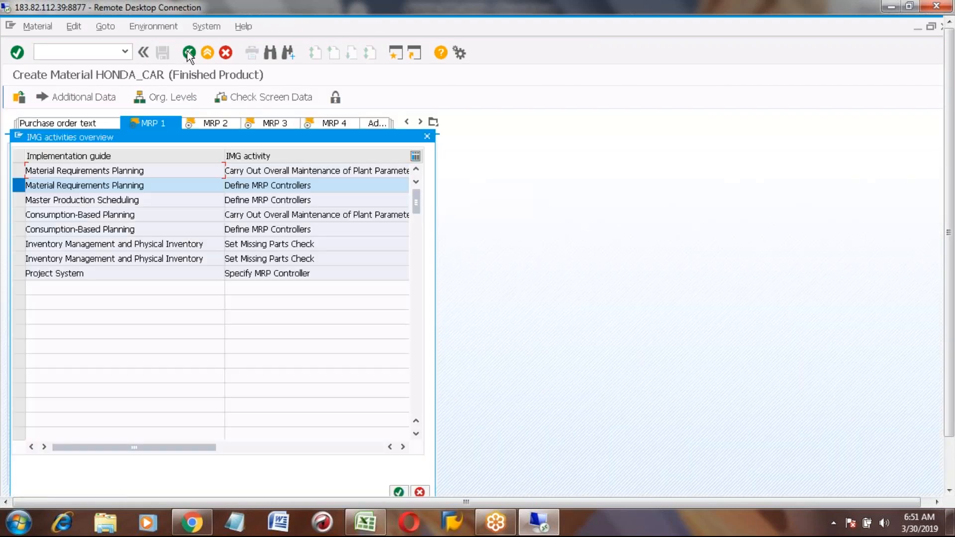
left_click(419, 492)
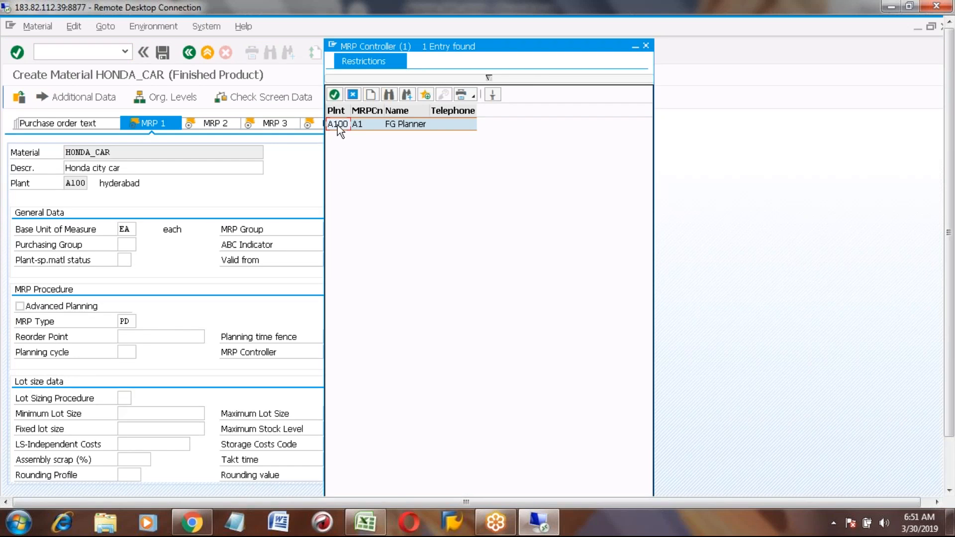
double_click(338, 124)
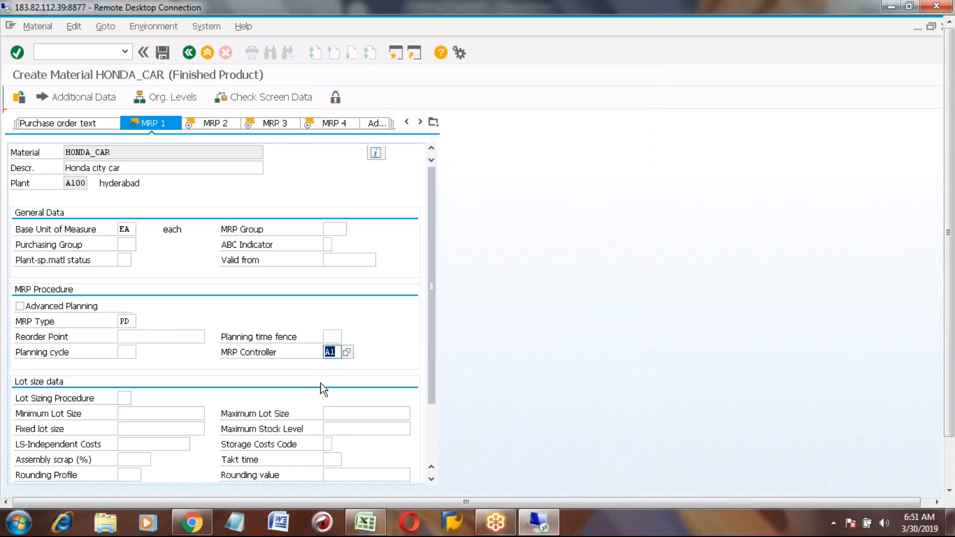
left_click(122, 398)
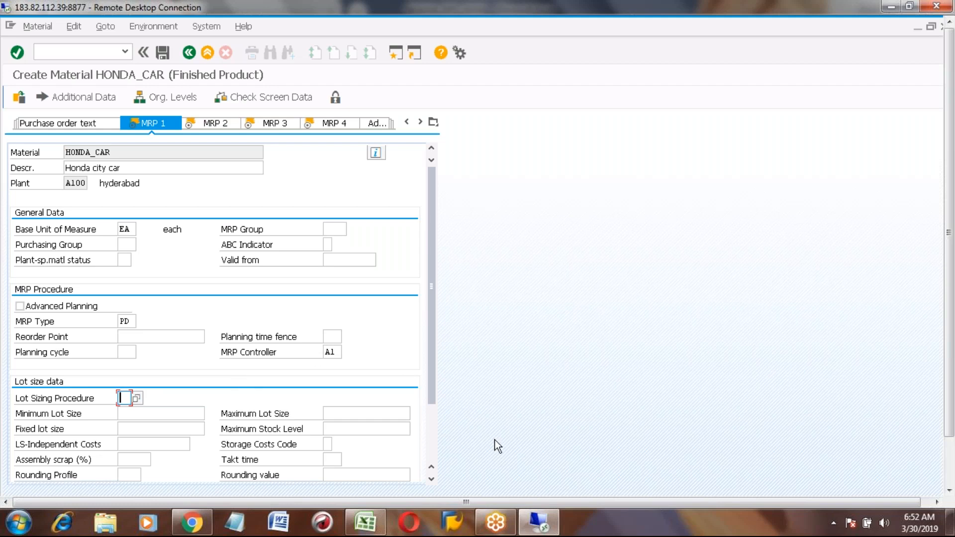
- In the Excel notes, enter EX in F44 with 'Lot for Lot order' beside it in G44
left_click(370, 529)
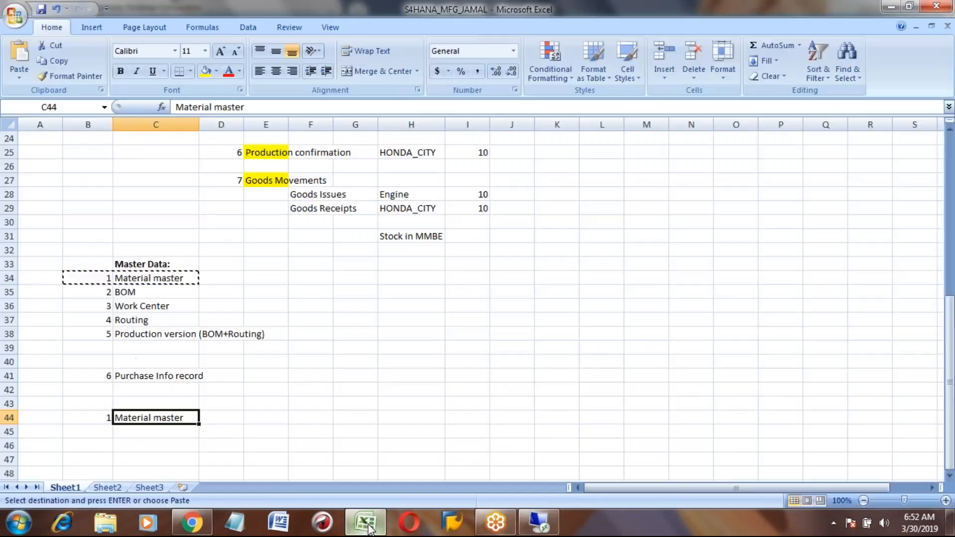
left_click(205, 427)
key("Right")
key("Right")
key("Right")
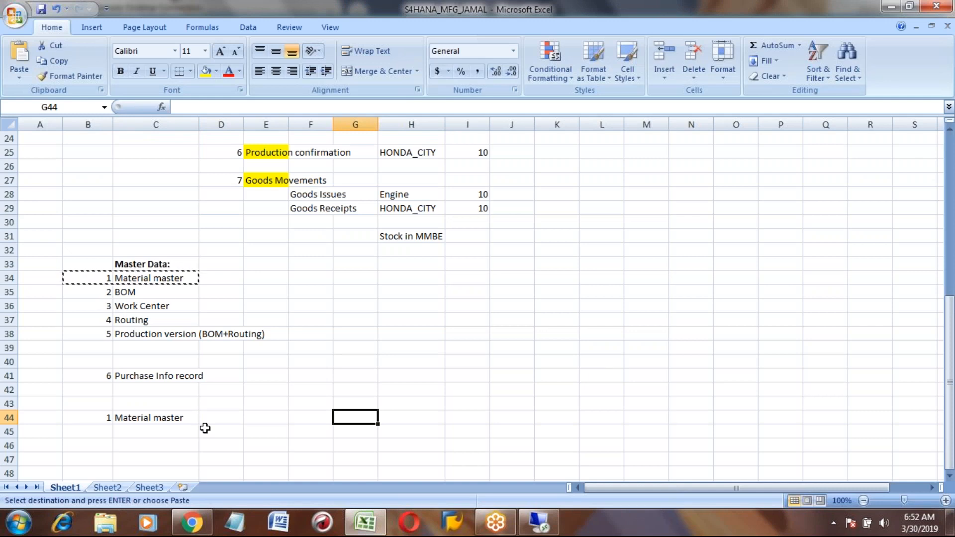
type("Lot ")
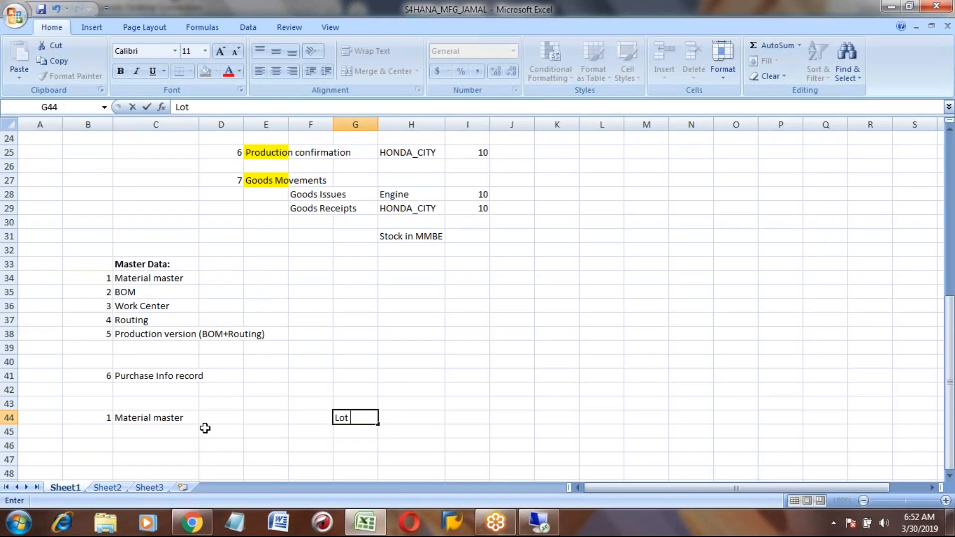
type("for Lot order")
key("Return")
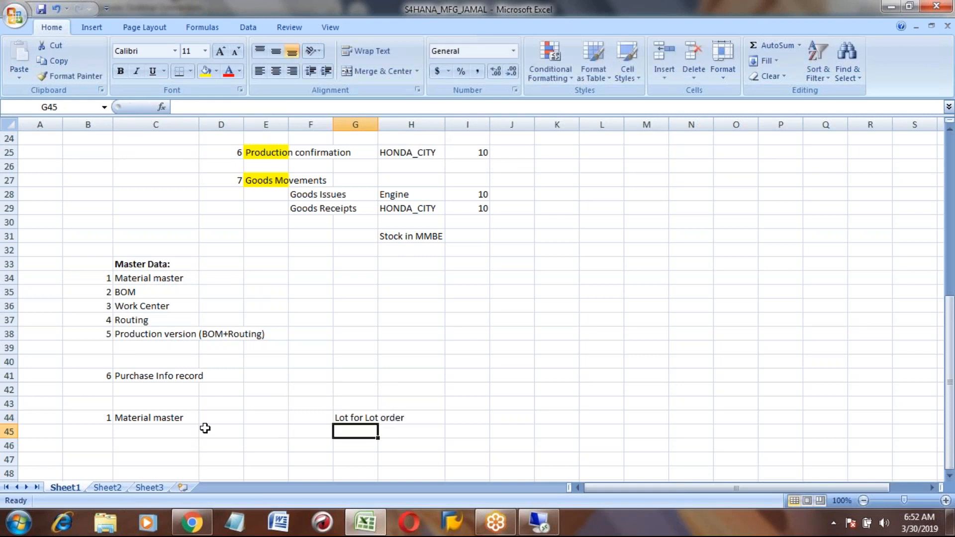
key("Up")
key("Left")
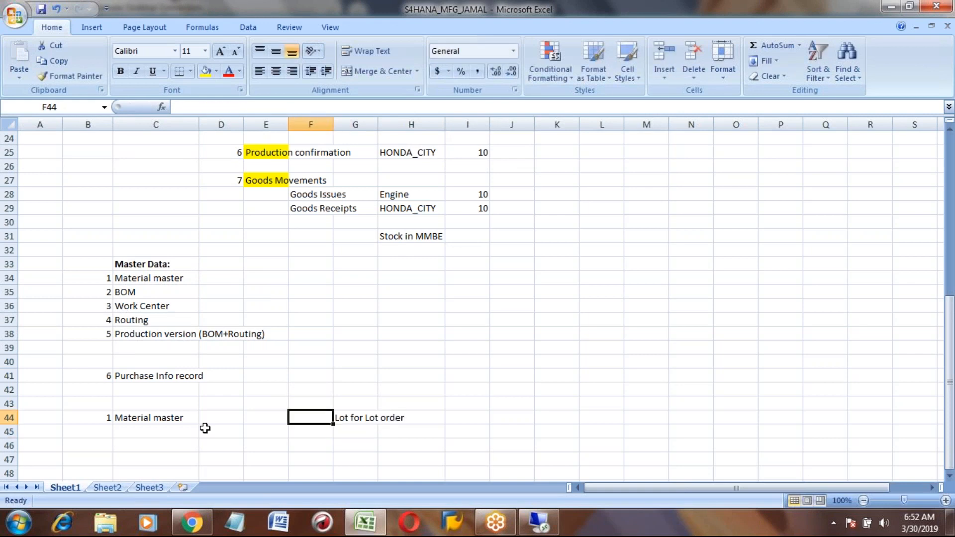
type("EX")
key("Return")
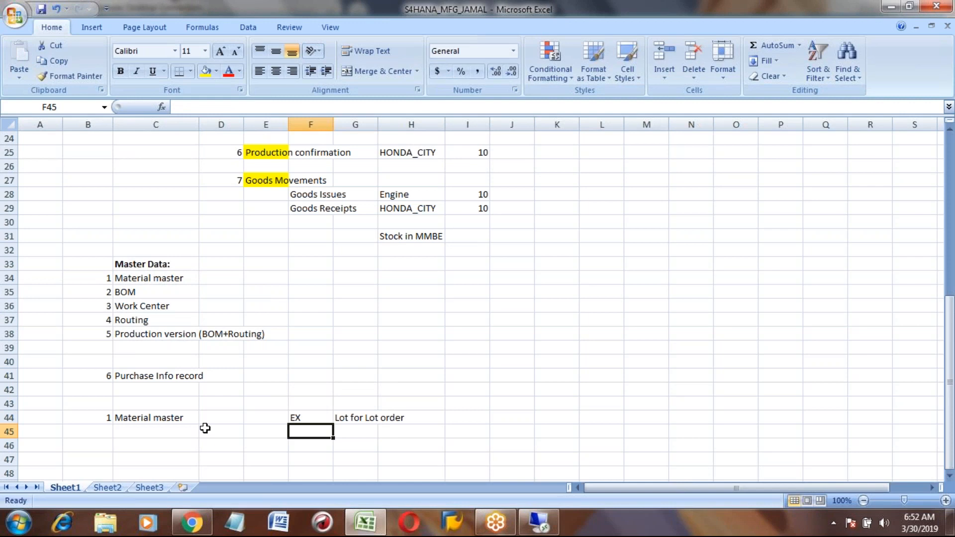
- Add FX with 'Fixed lot' in row 45, then return to the SAP material screen
type("FX")
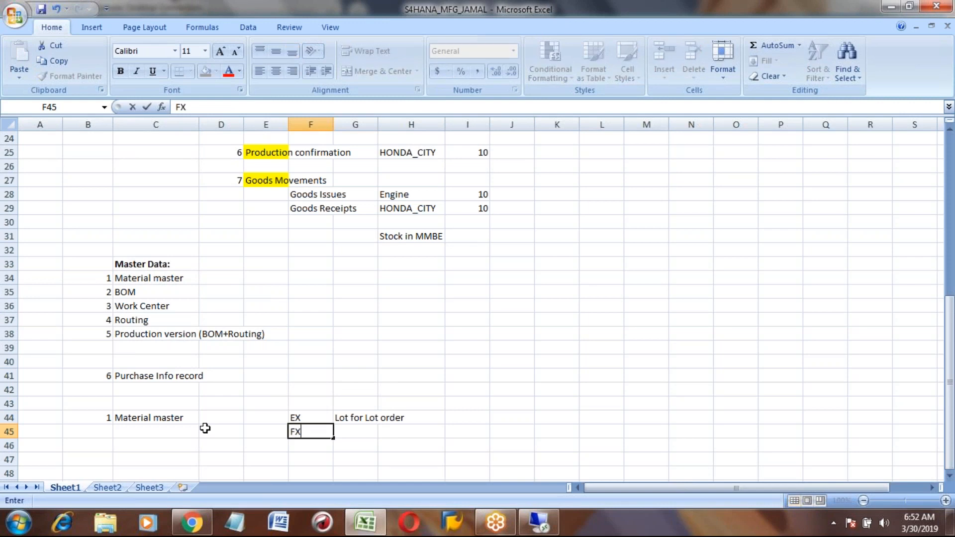
key("Tab")
type("F")
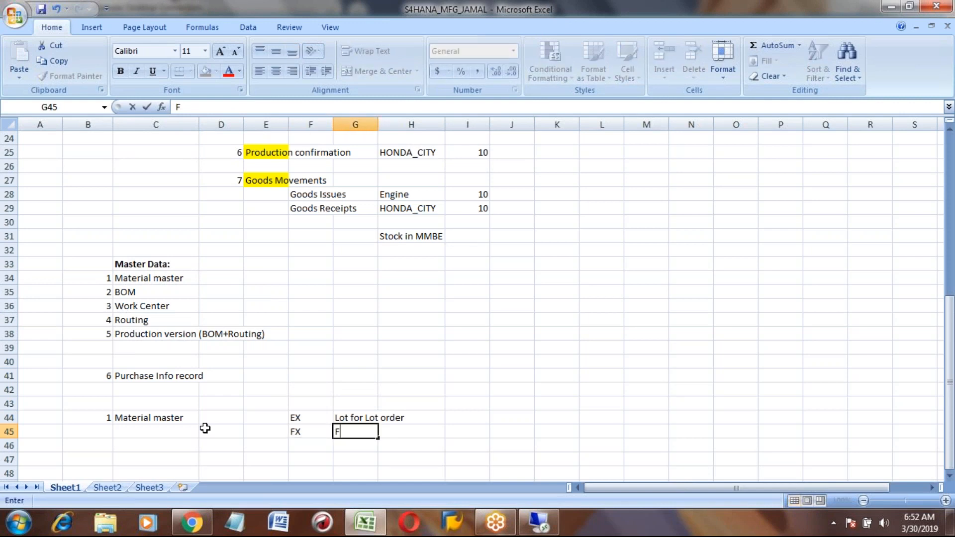
type("ixed lot")
key("Up")
key("Left")
key("Down")
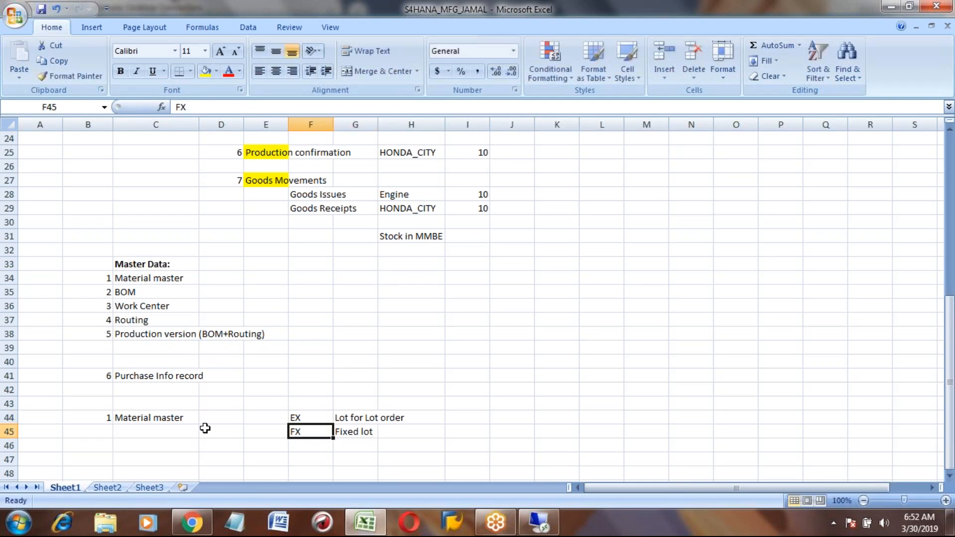
key("Down")
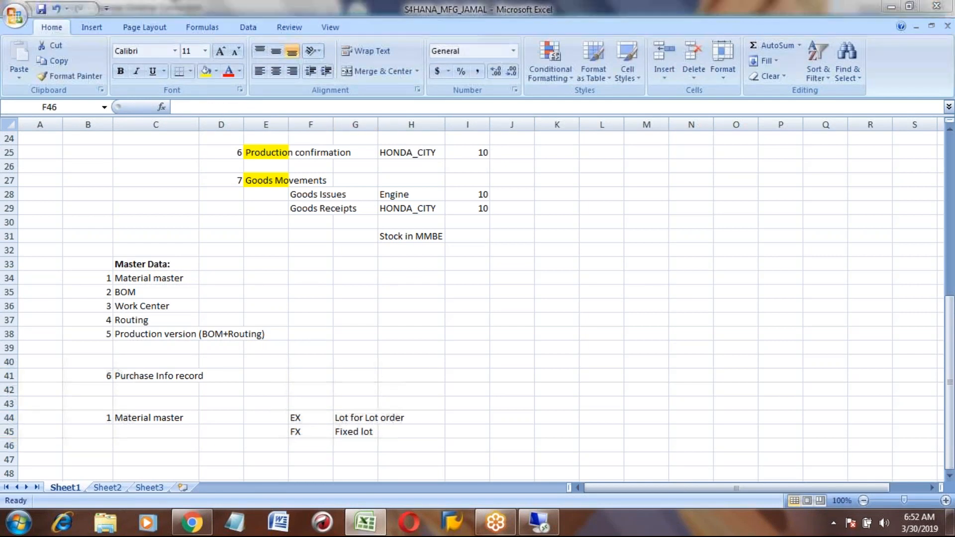
key("alt+Tab")
left_click(136, 399)
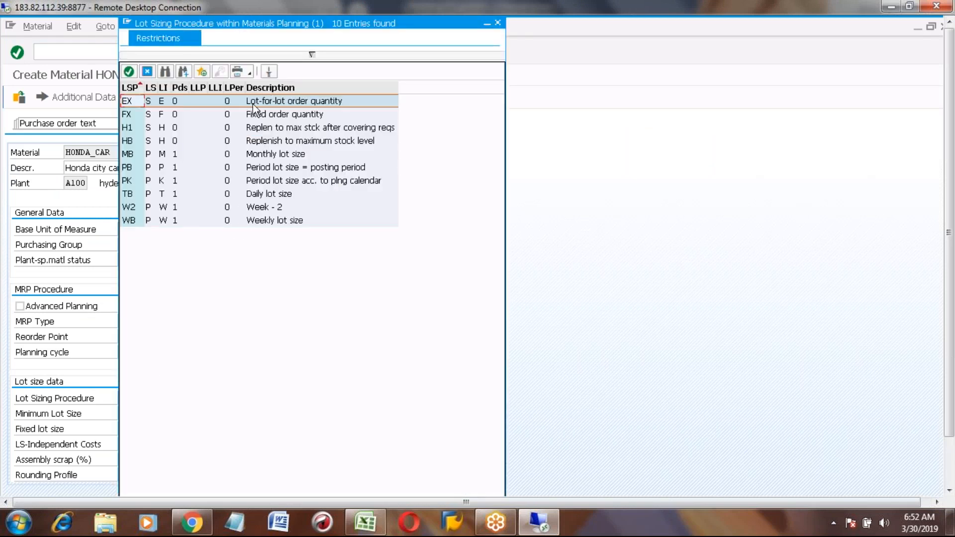
- Compare the lot-sizing procedure options and choose EX lot-for-lot for HONDA_CAR
left_click(252, 103)
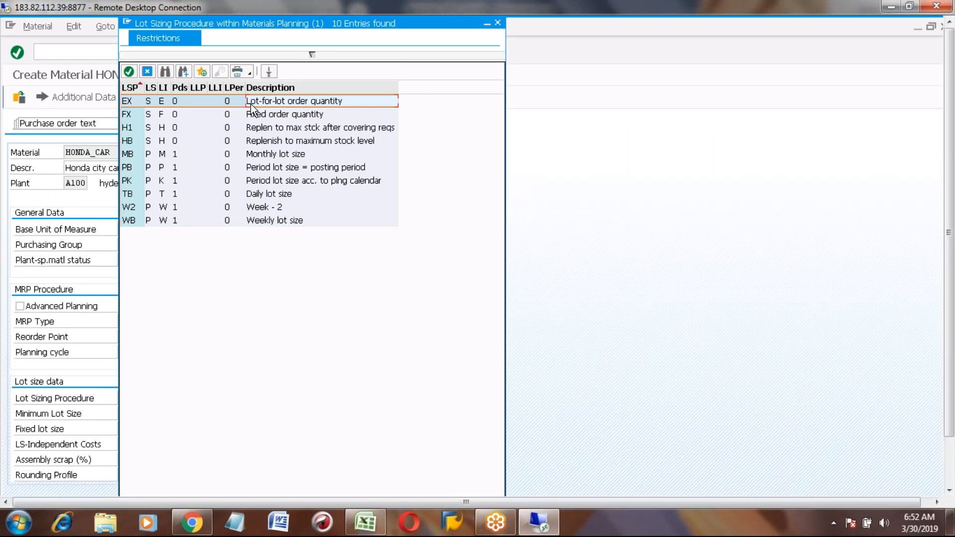
left_click(266, 113)
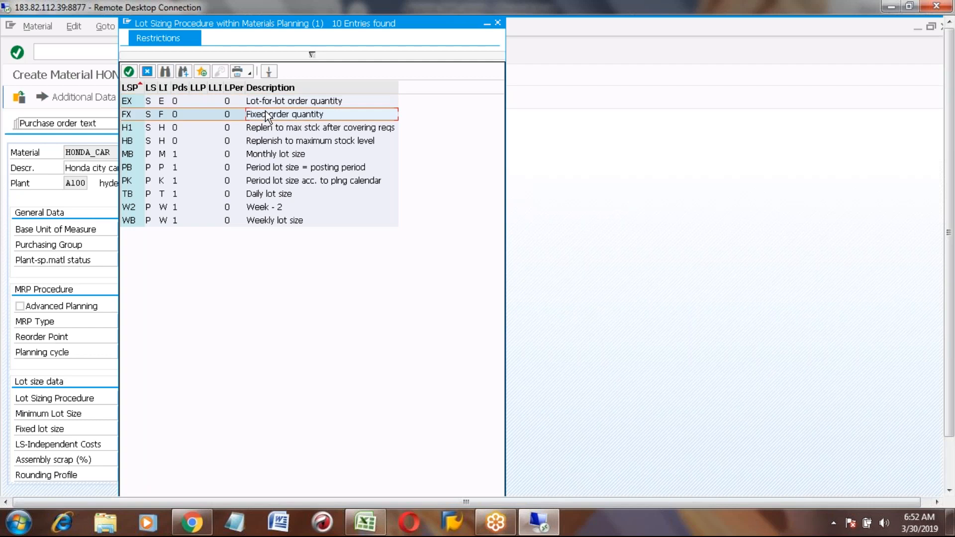
left_click(269, 155)
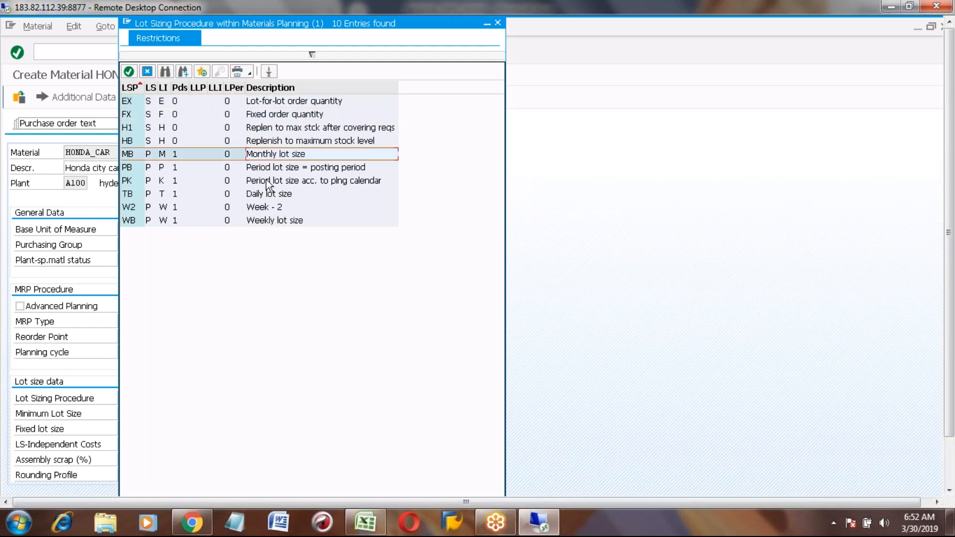
left_click(267, 194)
left_click(268, 221)
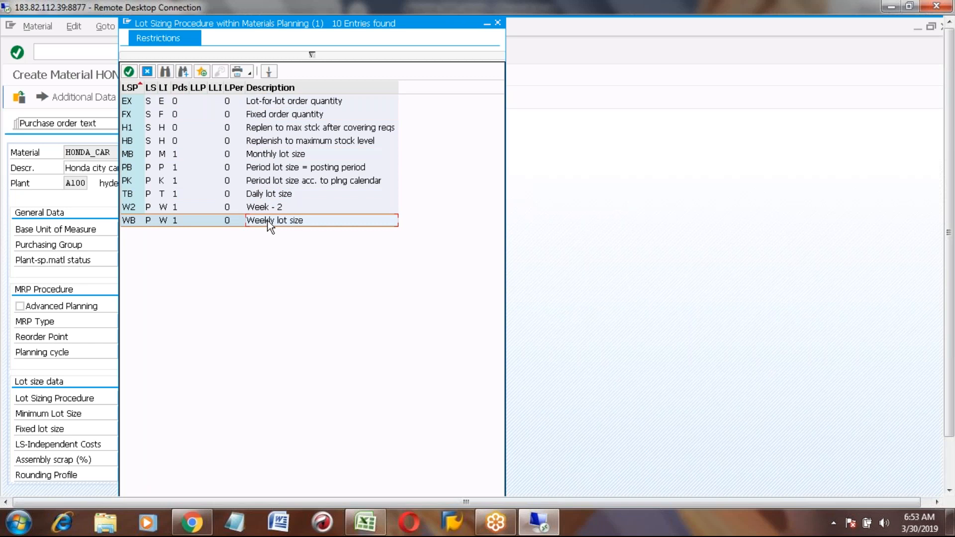
double_click(127, 101)
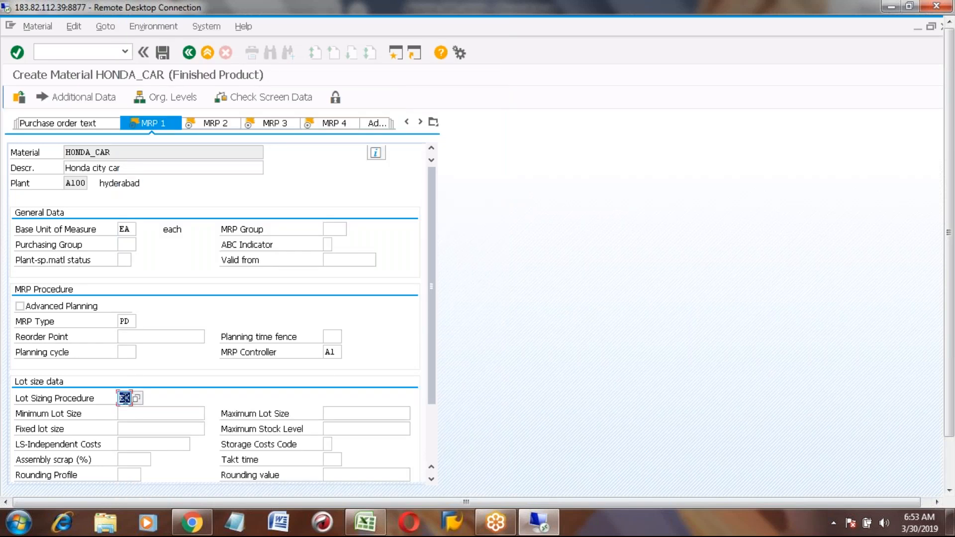
- Check the fixed, maximum and minimum lot size and assembly scrap fields, leaving them empty
left_click(134, 430)
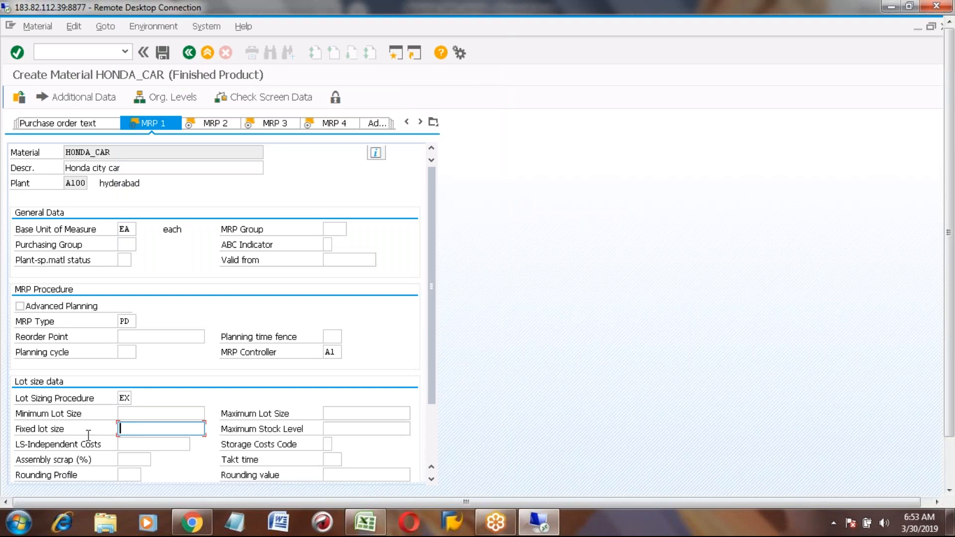
left_click(329, 414)
left_click(124, 417)
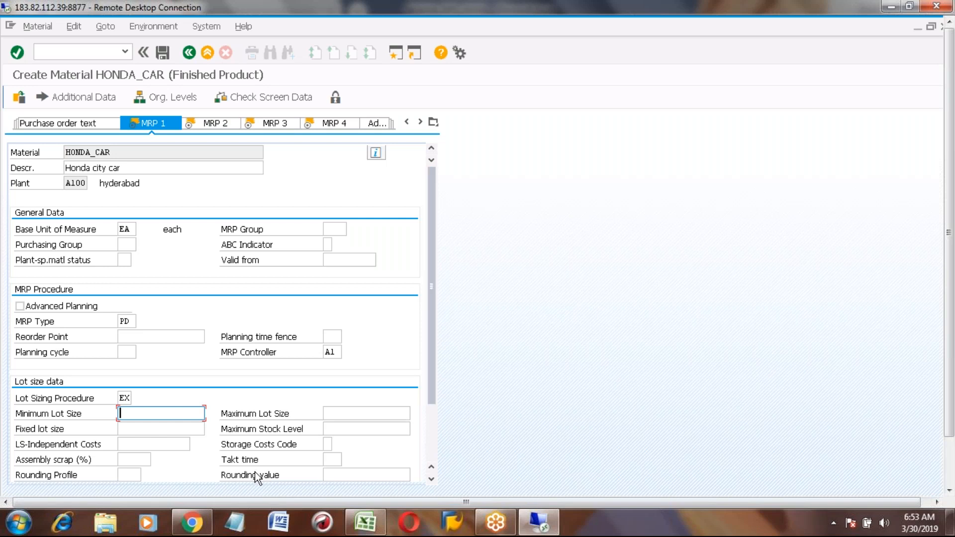
left_click(129, 459)
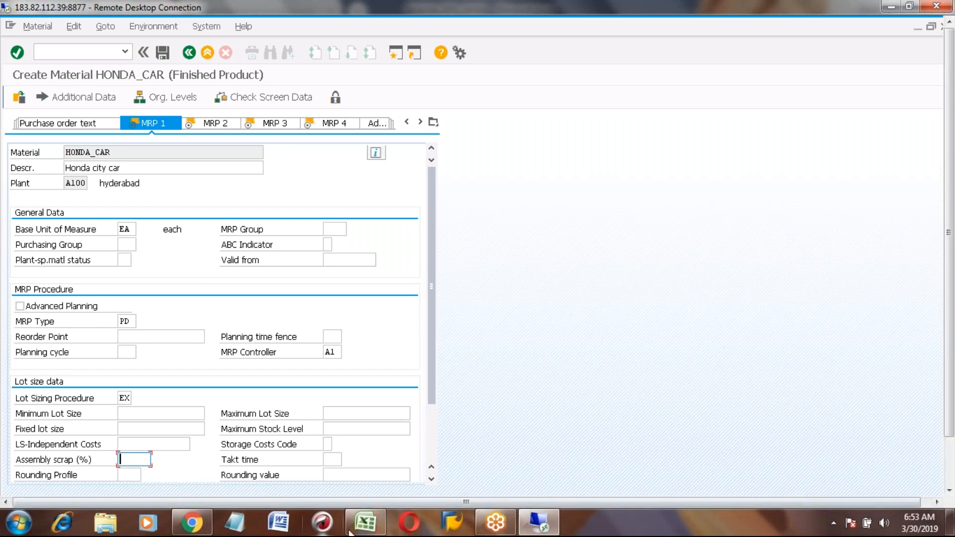
left_click(366, 522)
- Enter the heading 'Types of Scrap' in F47 and number F48:F50 as 1, 2, 3
key("Down")
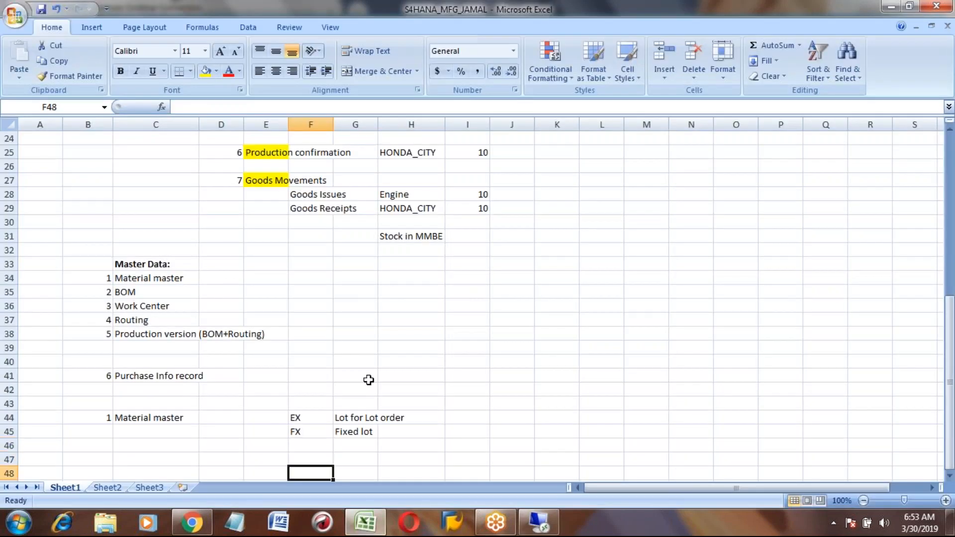
scroll(368, 380, "down", 2)
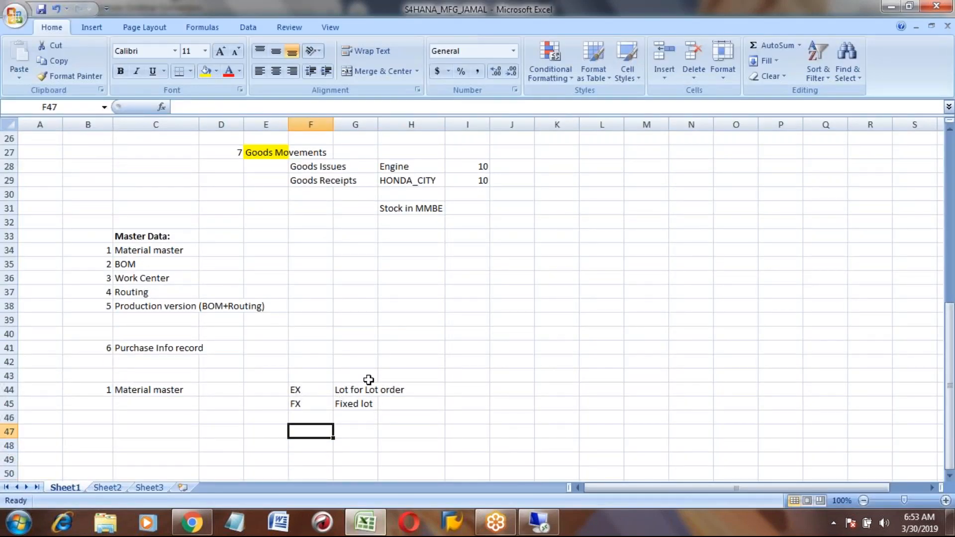
type("Types o")
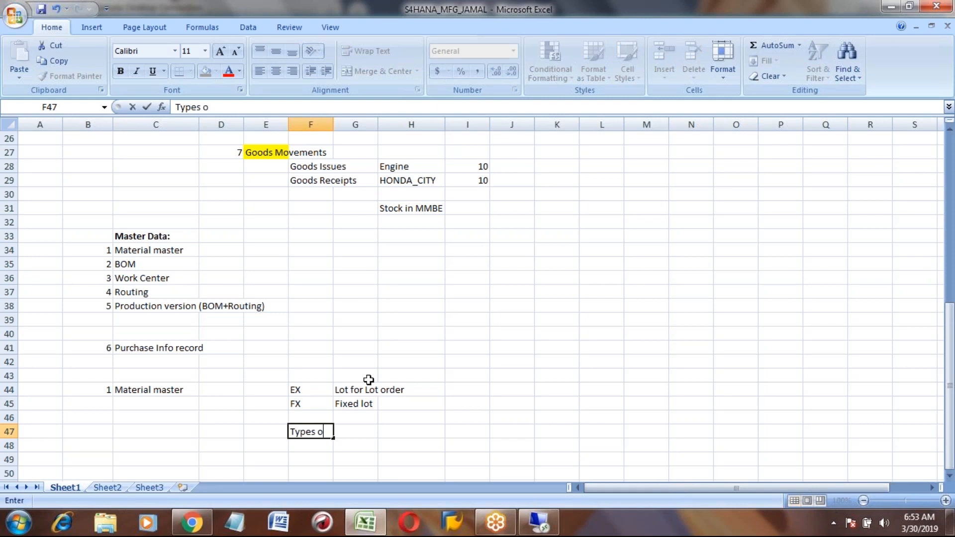
type("f Scrap")
key("Return")
key("Down")
key("Up")
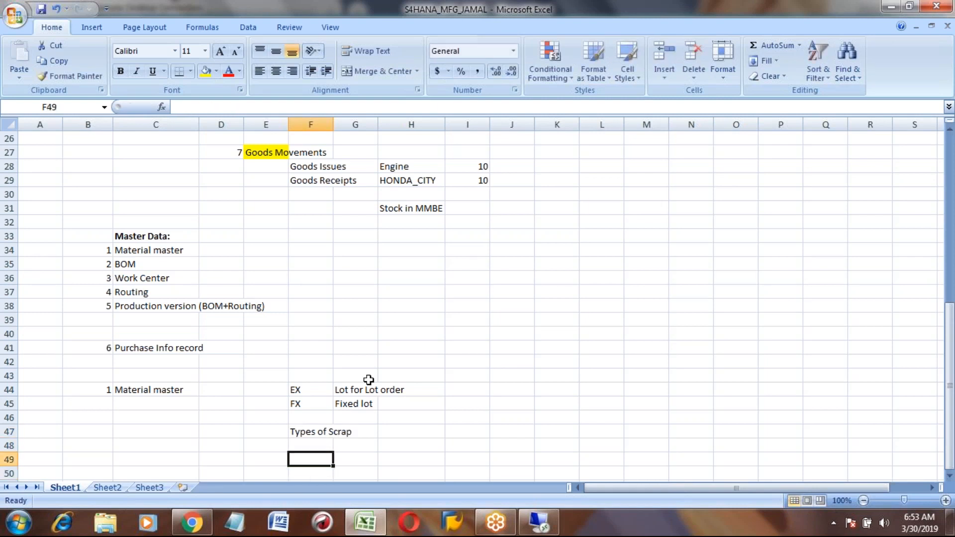
type("1")
key("Tab")
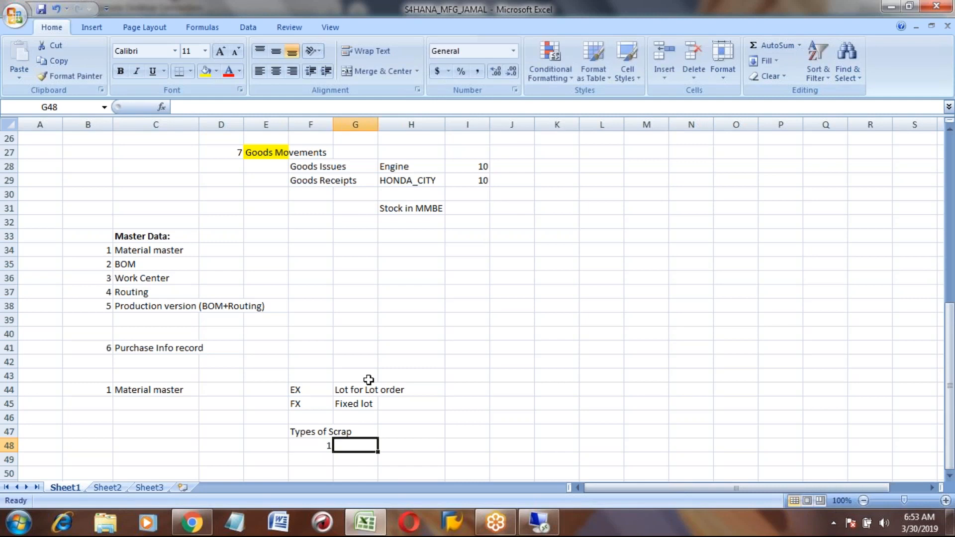
key("Left")
key("Down")
key("Down")
key("Down")
key("Up")
key("Up")
type("2")
key("Return")
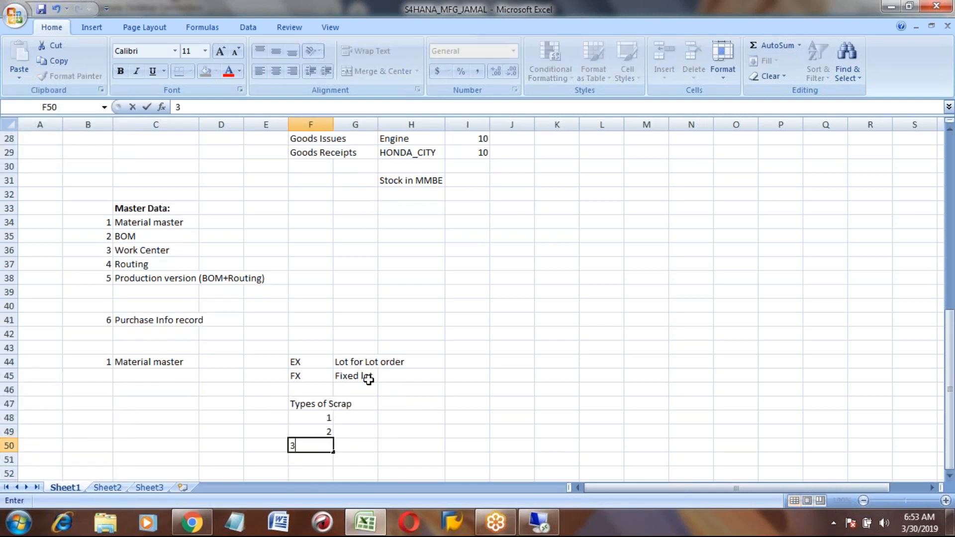
type("3")
key("Tab")
- Fill G48:G50 with Assembly scrap, Component scrap and Operational scrap
key("Up")
key("Up")
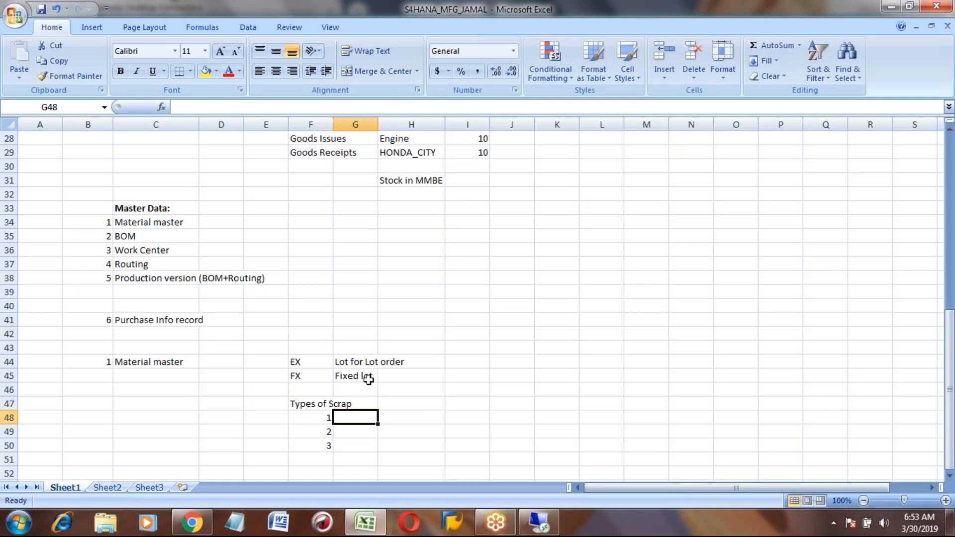
key("Up")
key("Left")
key("Right")
key("Down")
key("Down")
key("Up")
key("Up")
key("Down")
key("Down")
key("Down")
key("Down")
key("Down")
key("Up")
key("Up")
key("Up")
key("Up")
type("Assembl")
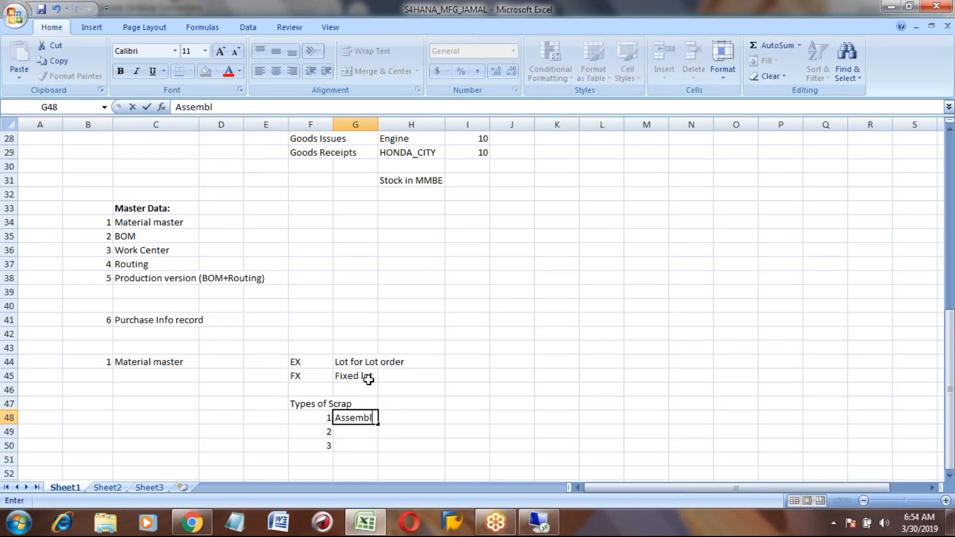
type("y scrap")
key("Return")
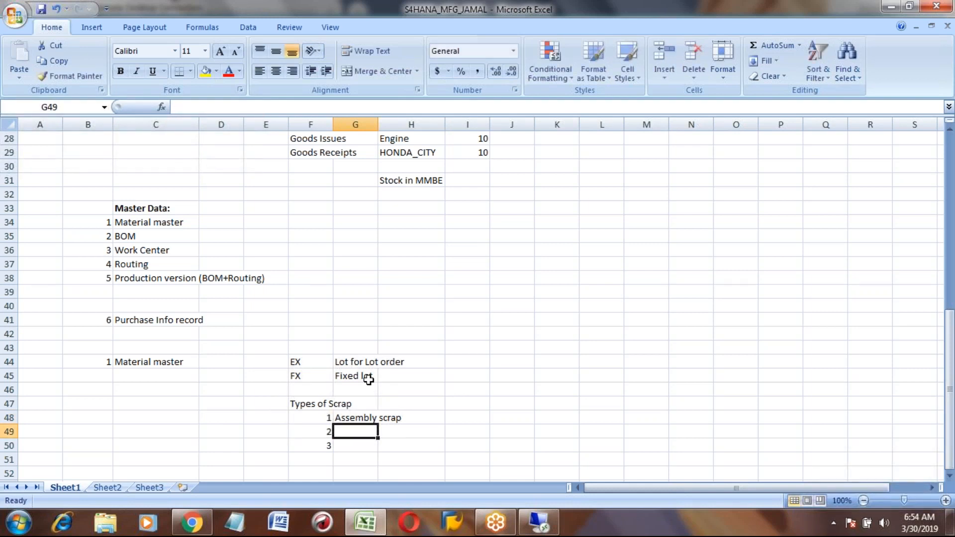
type("Co")
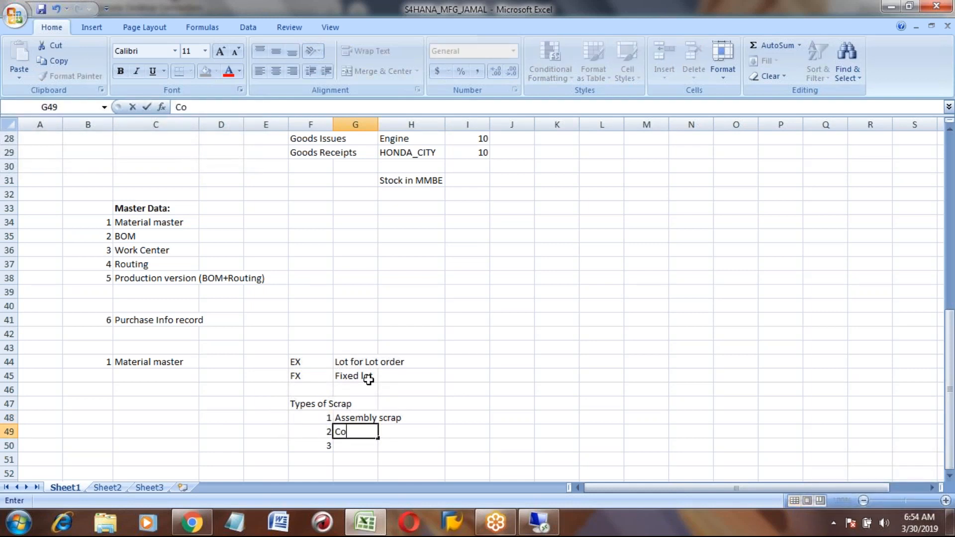
type("mponent ")
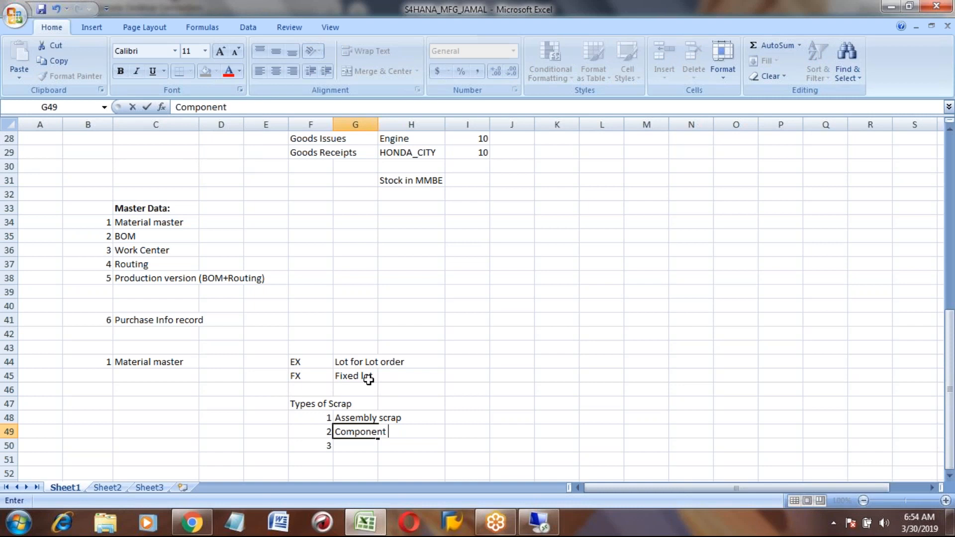
type("scrap")
key("Return")
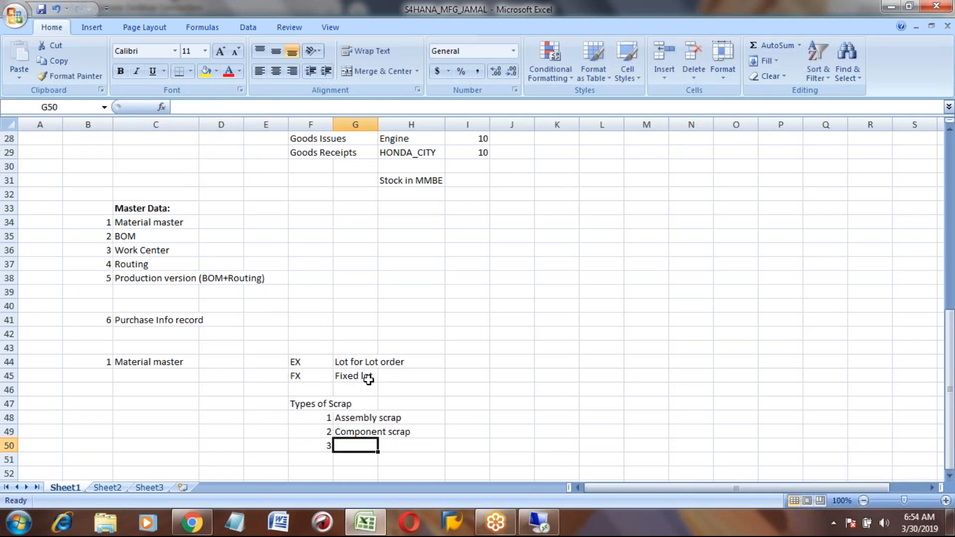
type("Op")
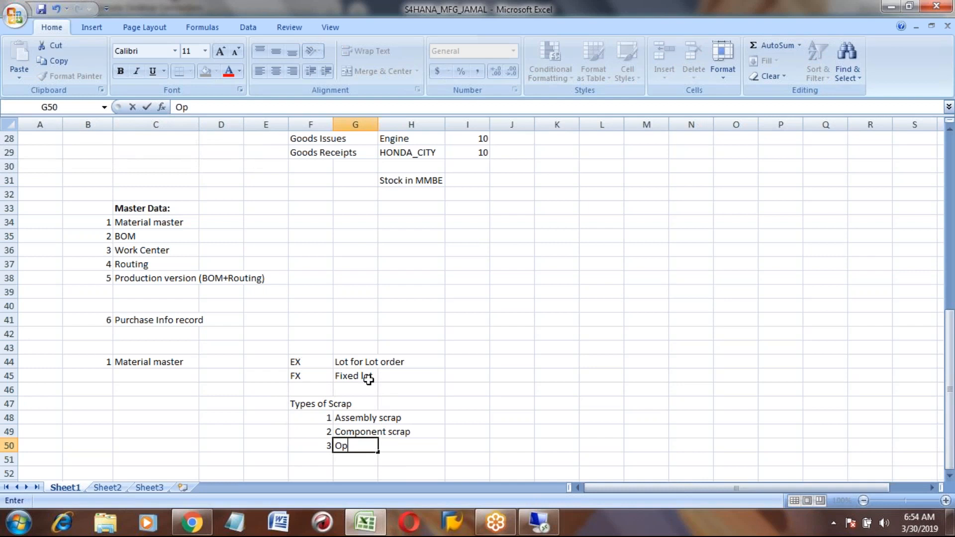
type("erational scrap")
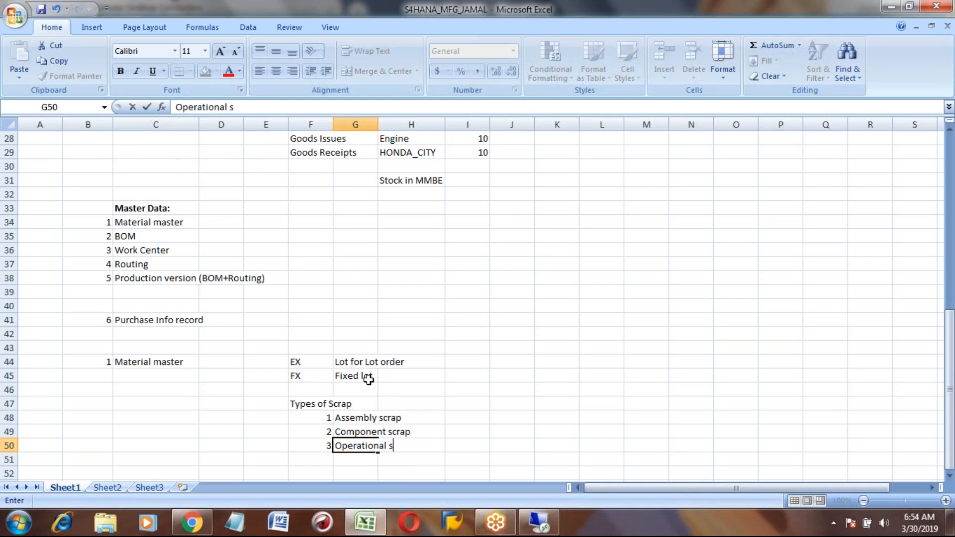
key("Return")
key("Up")
key("Up")
key("Up")
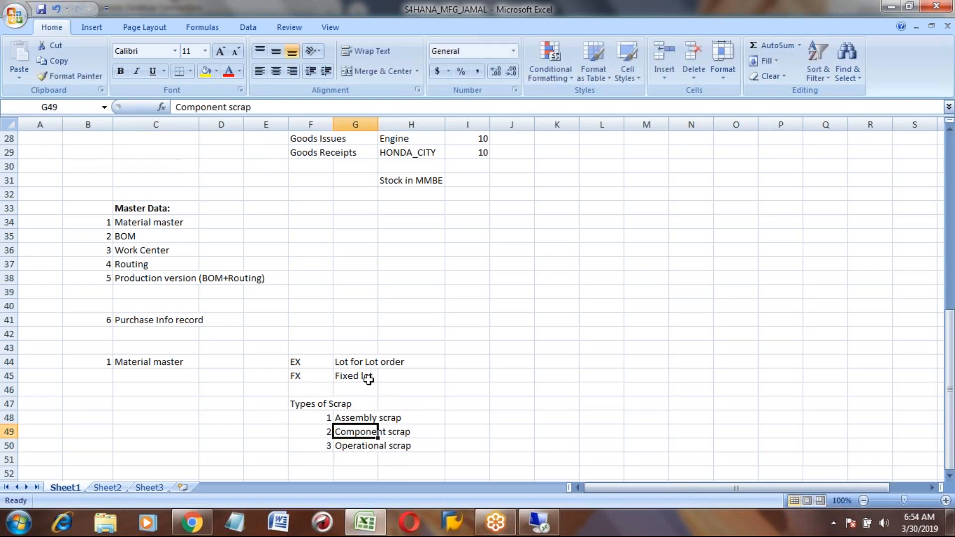
key("Down")
key("Down")
key("Down")
key("Up")
key("Up")
key("Up")
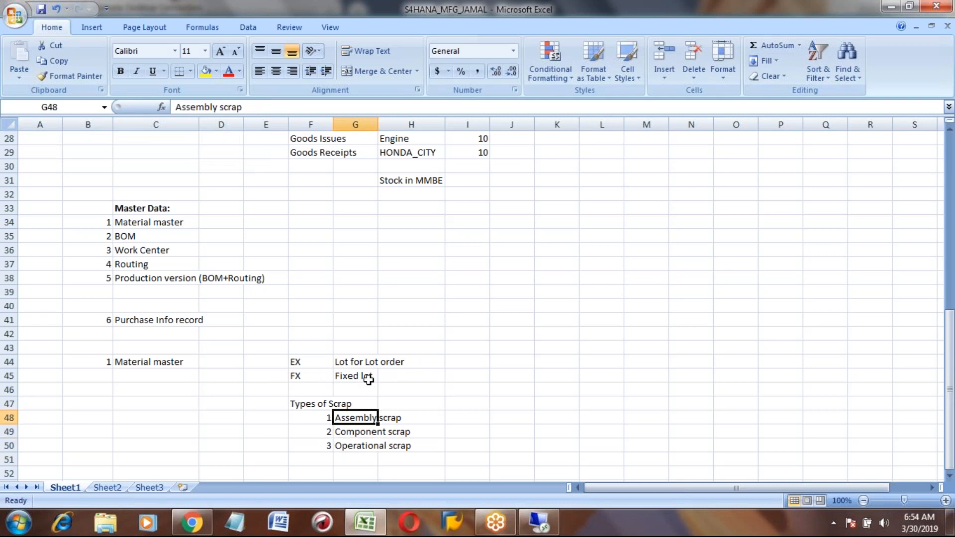
key("Down")
key("Down")
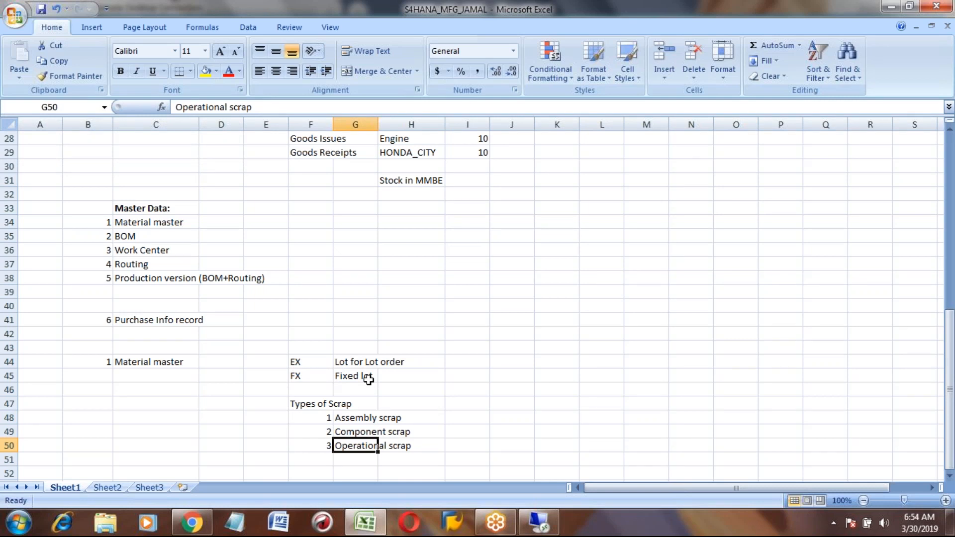
key("Up")
key("Up")
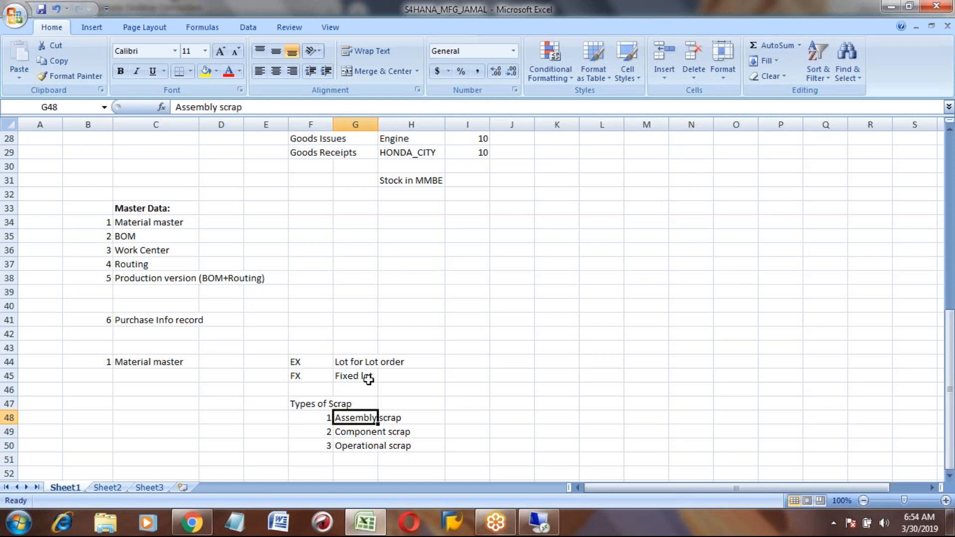
key("Down")
key("Up")
key("Right")
key("Right")
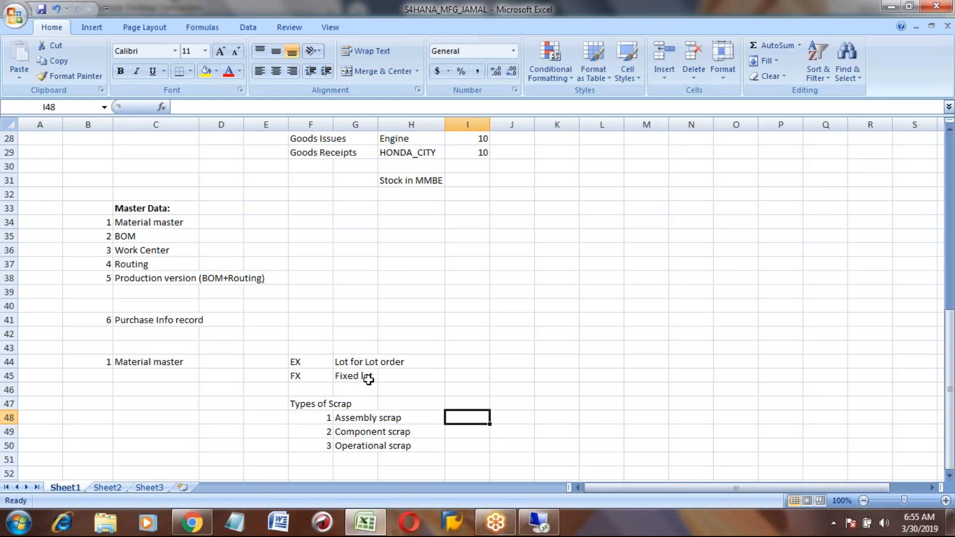
key("Left")
key("Left")
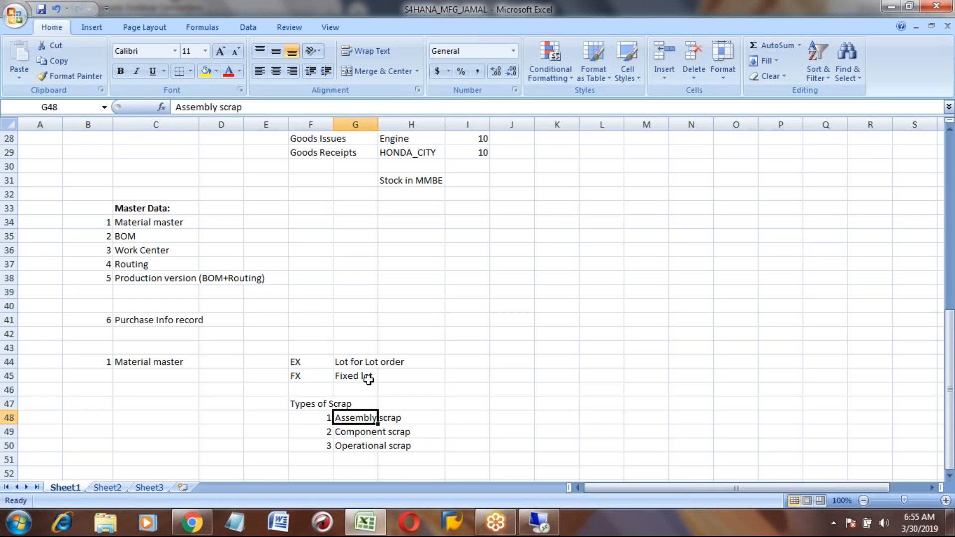
key("Down")
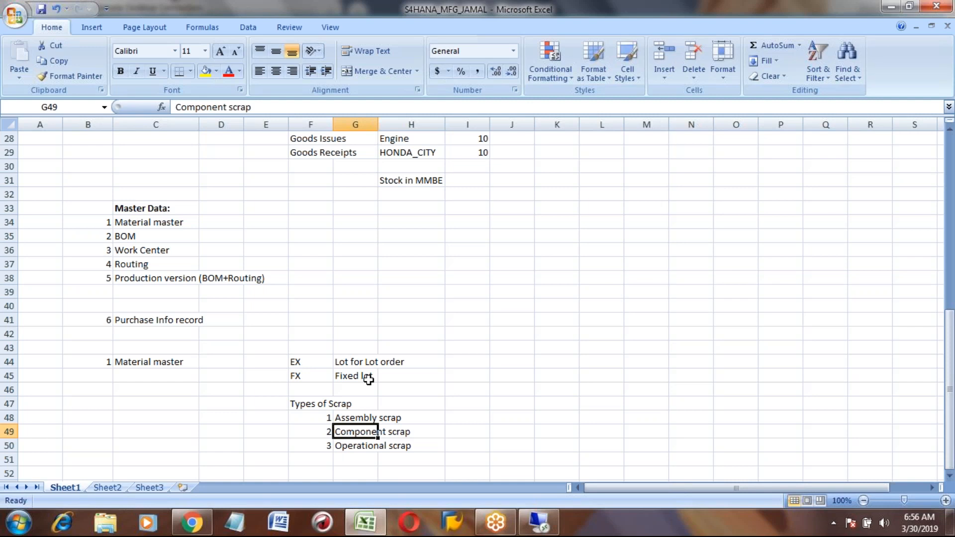
- Note Material master as the source for assembly and component scrap, and BOM for operational scrap
key("Down")
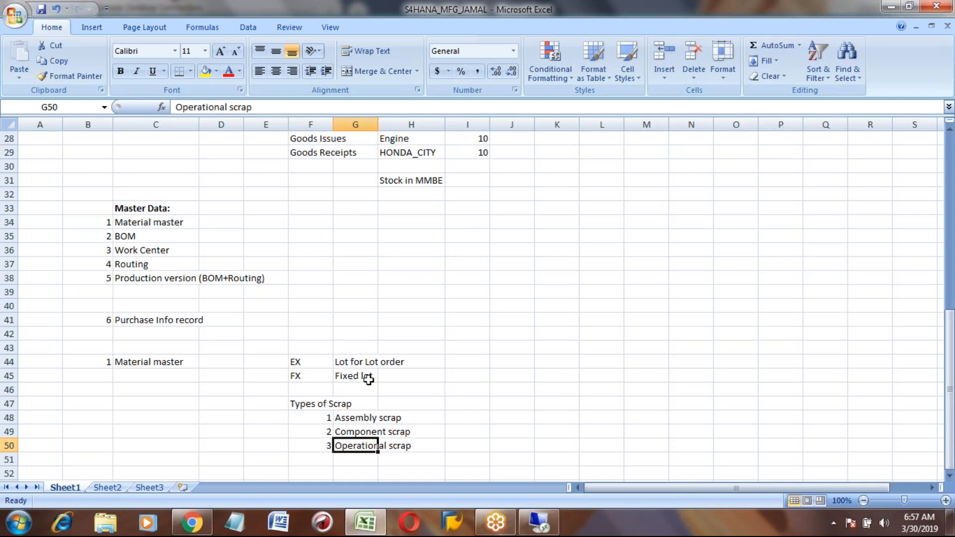
key("Down")
key("Up")
key("Up")
key("Up")
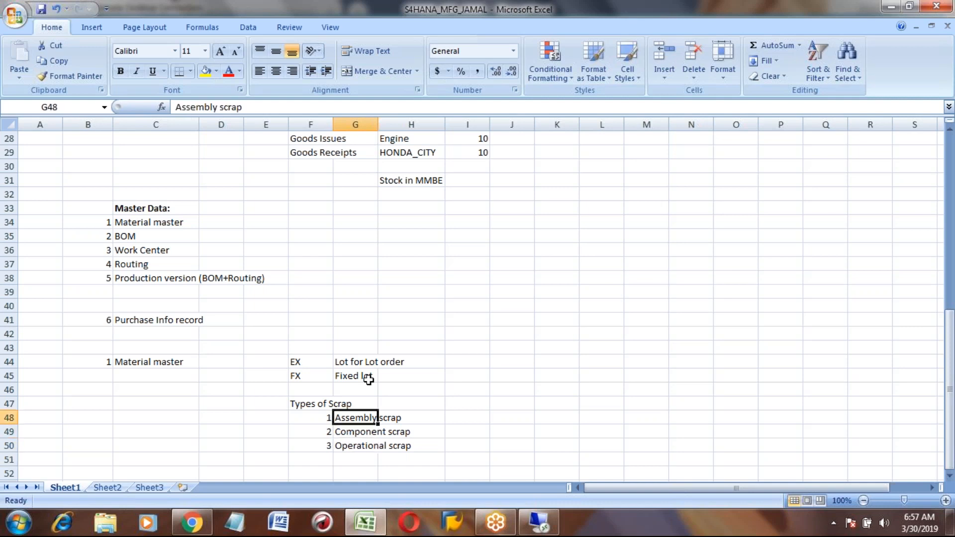
key("Down")
key("Down")
key("Up")
key("Up")
key("Right")
key("Right")
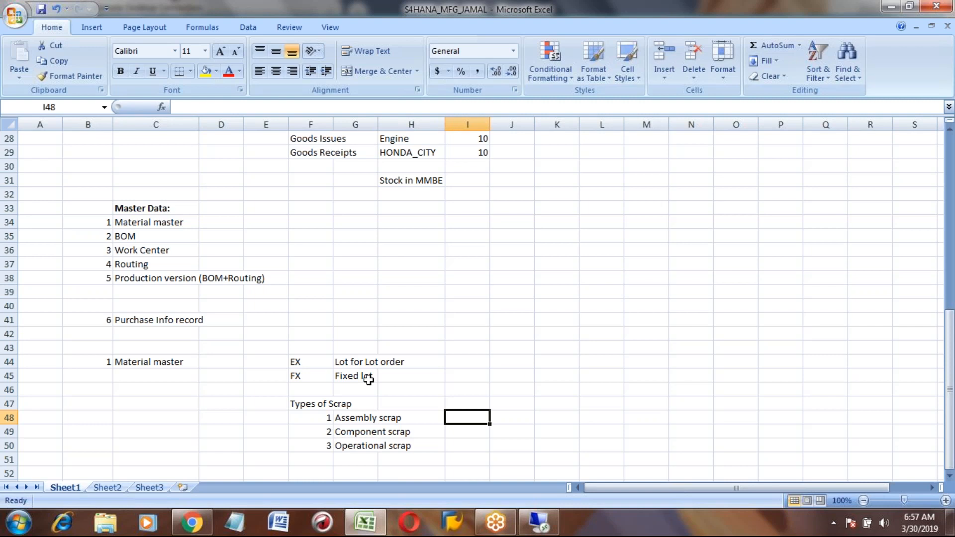
type("Materi")
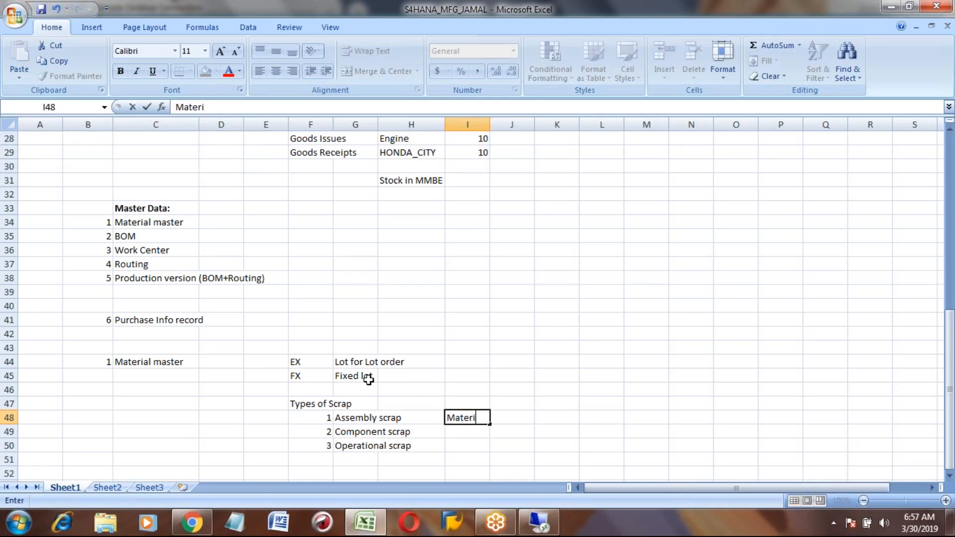
type("al master")
key("Return")
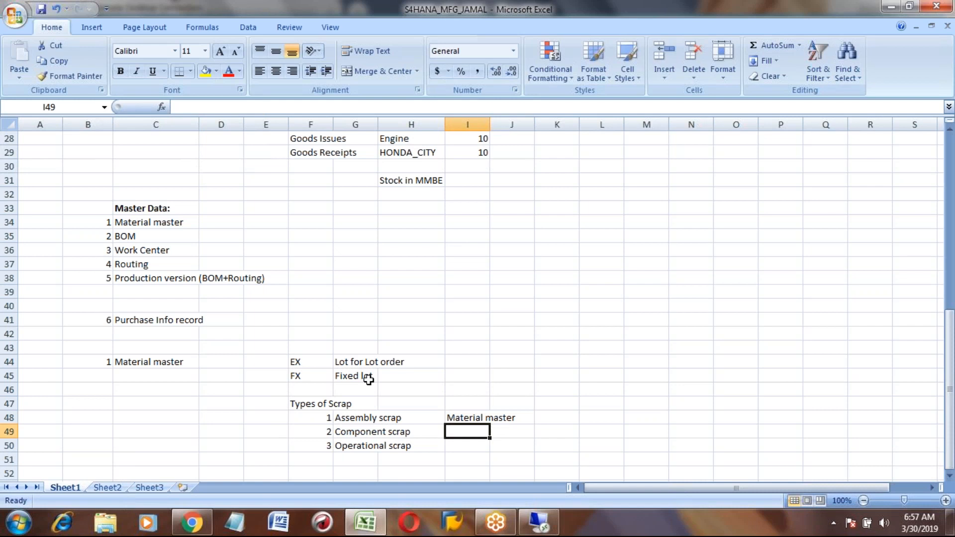
type("Material master")
key("Return")
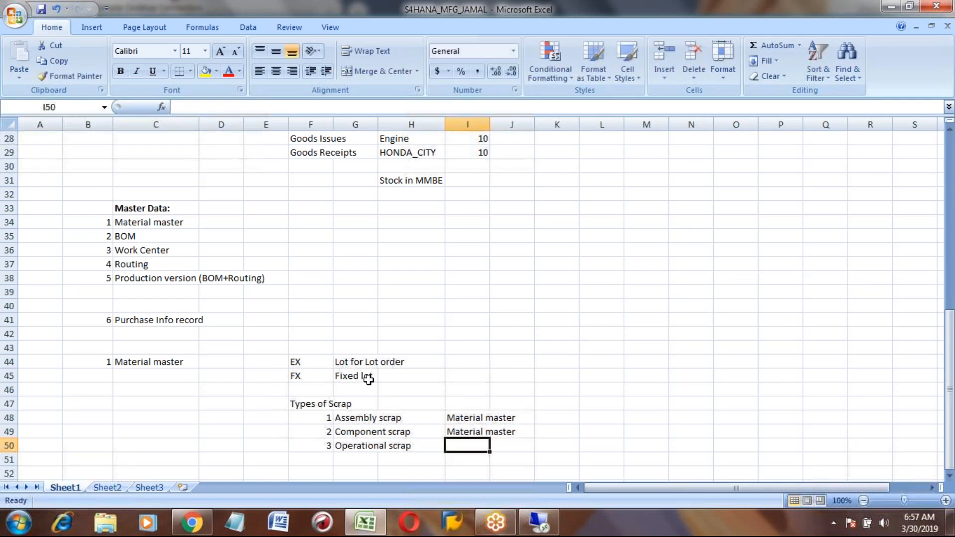
key("Left")
key("Left")
key("Left")
key("Right")
key("Right")
key("Right")
type("BOM")
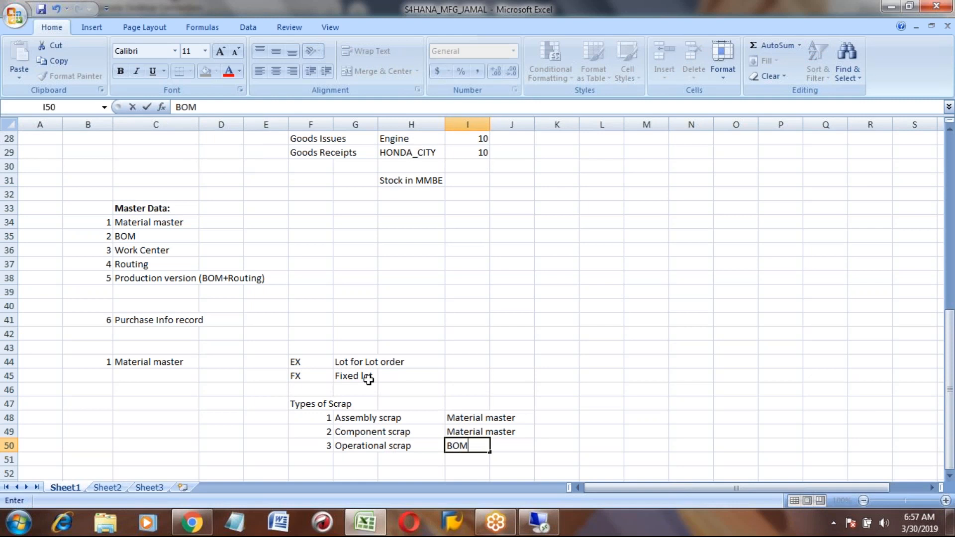
key("Return")
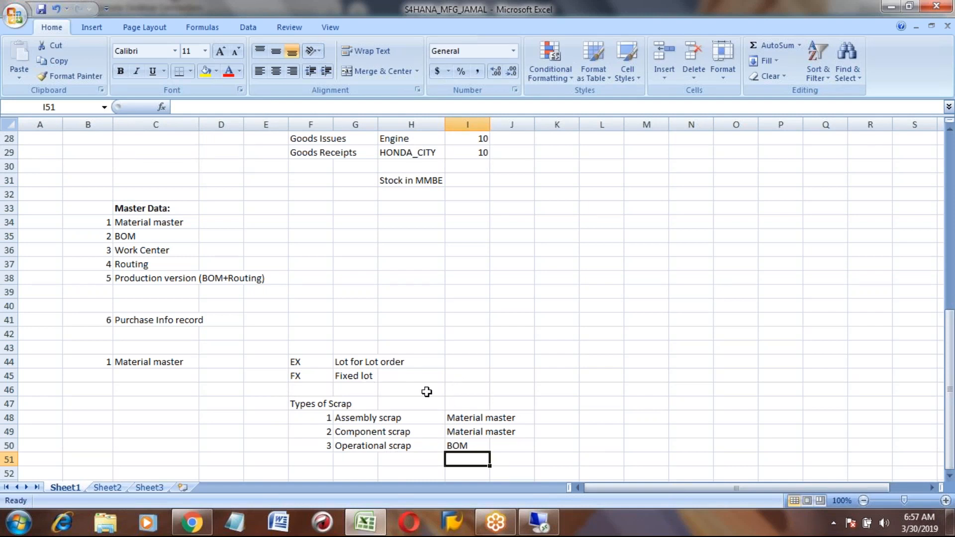
- Highlight the three scrap types in G48:G50 and briefly check the SAP material screen
left_click(354, 420)
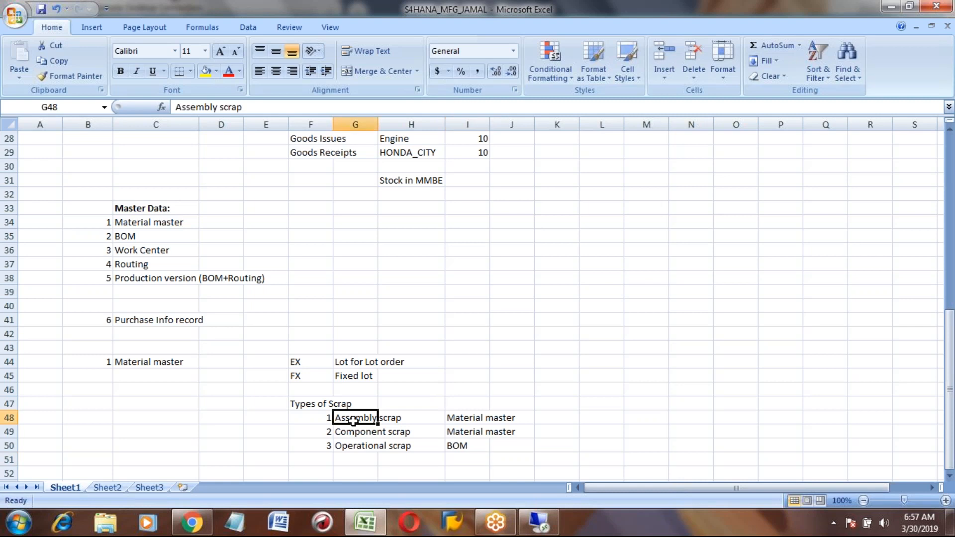
key("shift+Down")
key("shift+Down")
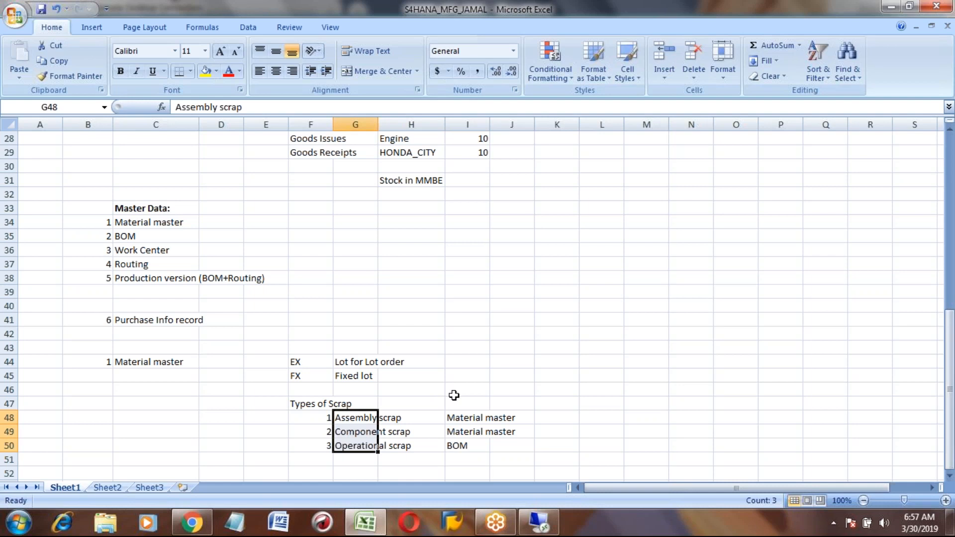
key("alt+Tab")
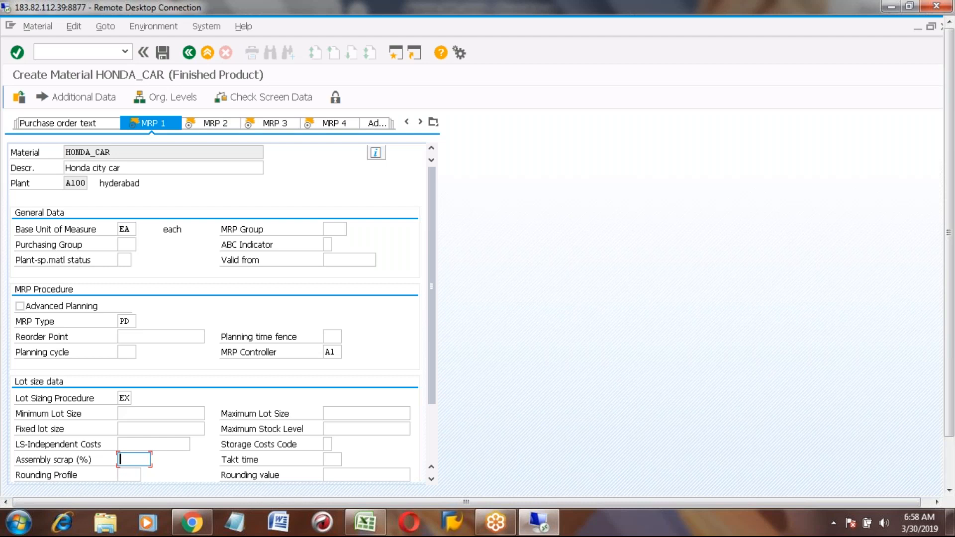
key("alt+Tab")
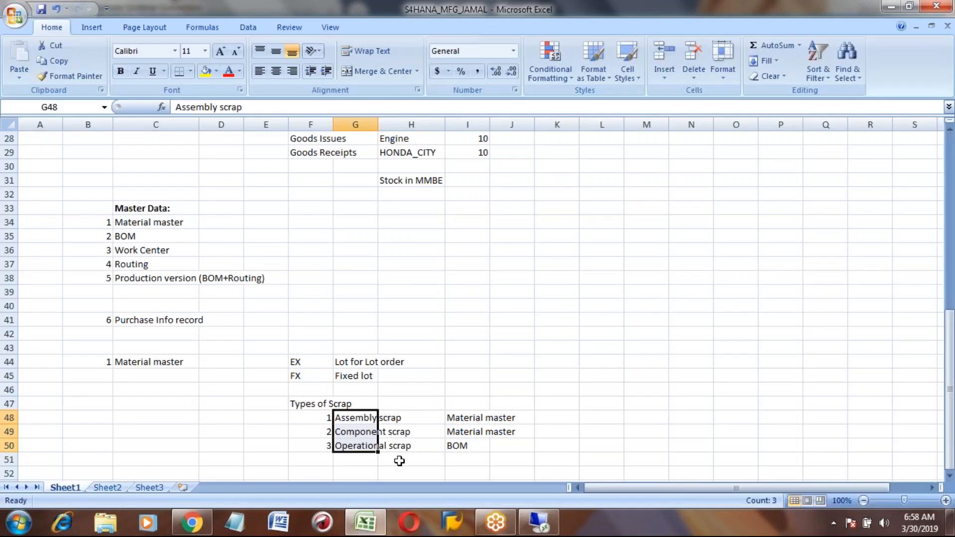
- Enter 10% assembly scrap in K48 and the note 'requirement - 100 EA' in L46
left_click(545, 418)
type("10%")
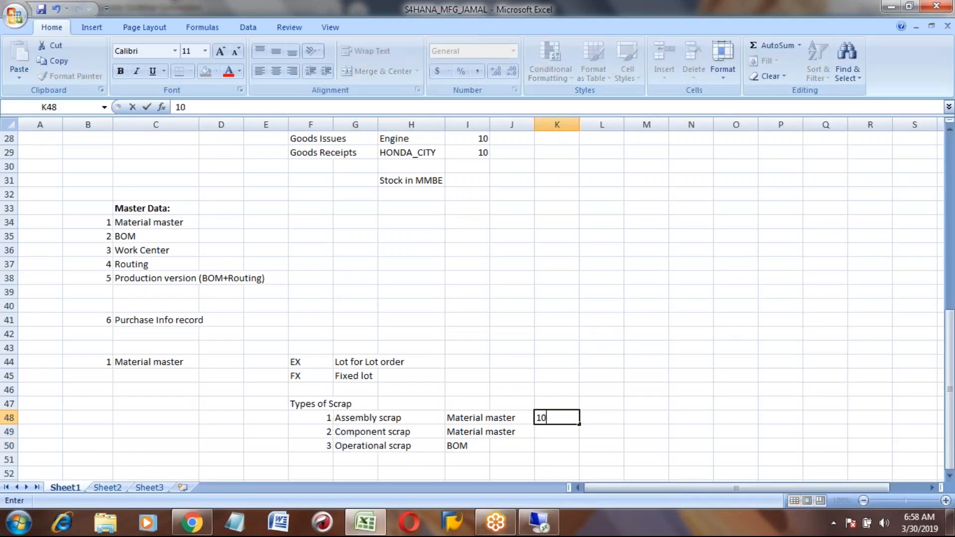
key("Return")
key("Up")
key("Up")
key("Up")
key("Up")
key("Up")
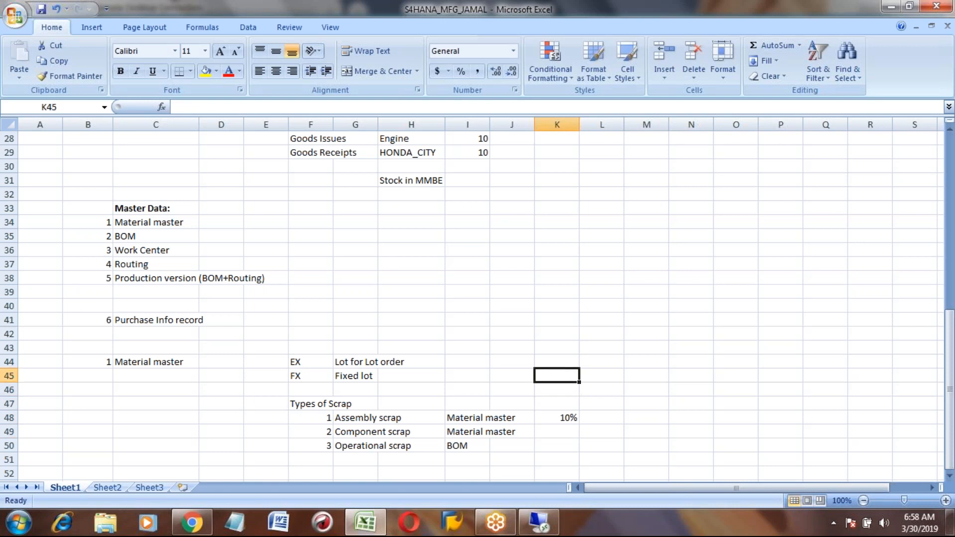
key("Down")
left_click(602, 389)
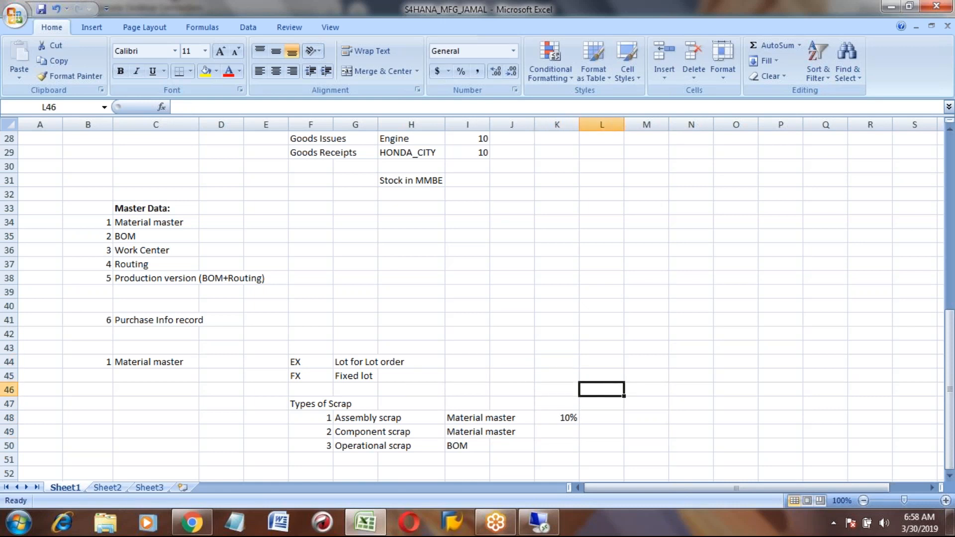
type("requi")
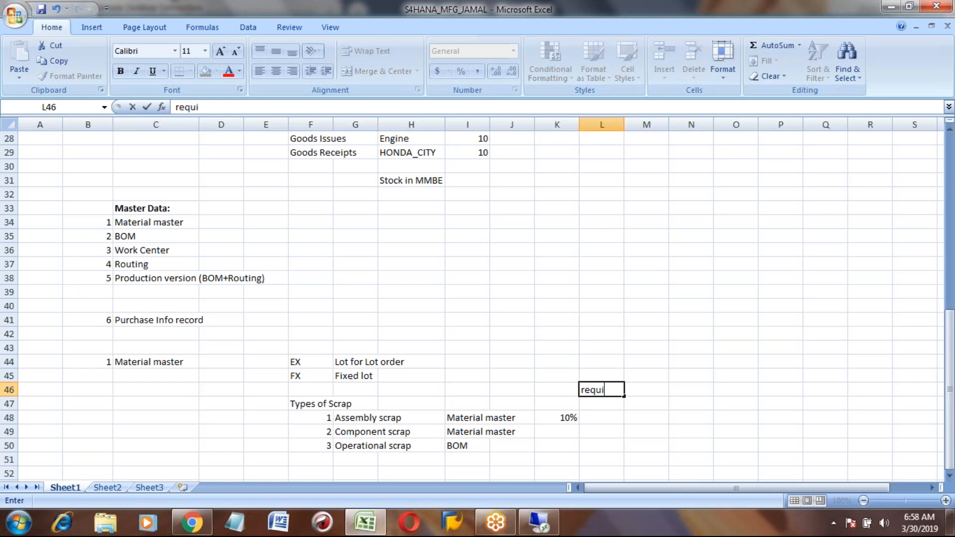
type("rement - 100 EA")
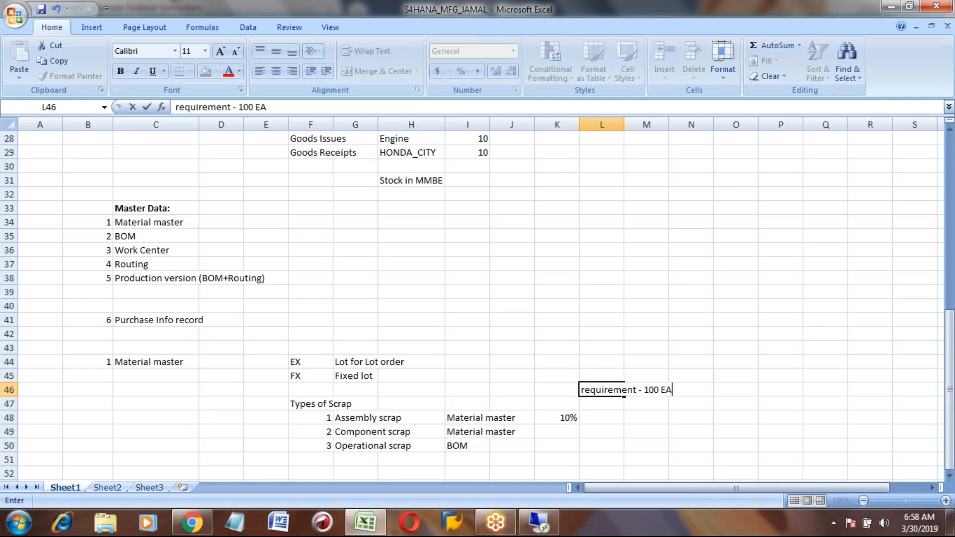
key("Return")
- Add the note 'Planned order - 110 Ea' in L47 to complete the scrap example
left_click(624, 390)
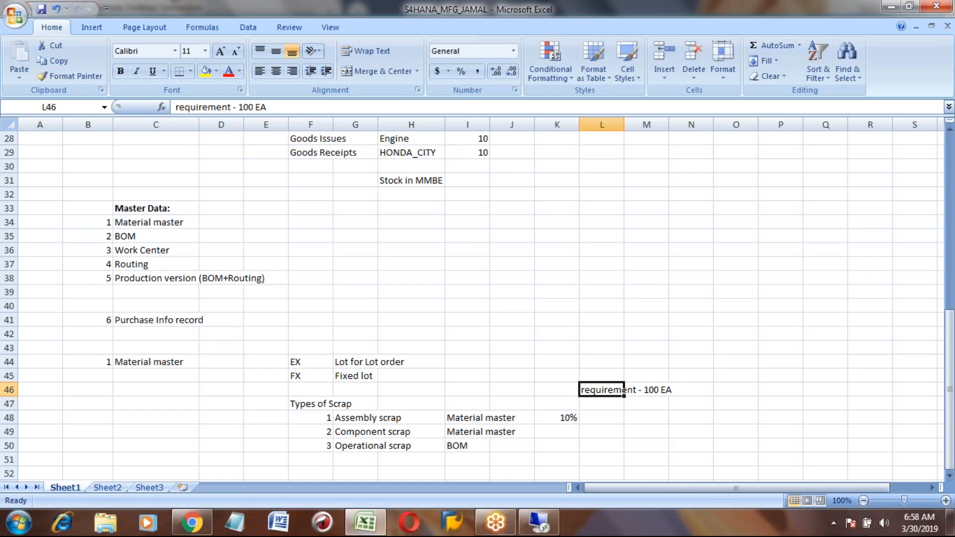
key("Down")
key("Down")
key("Left")
key("Left")
key("Left")
key("Left")
key("Left")
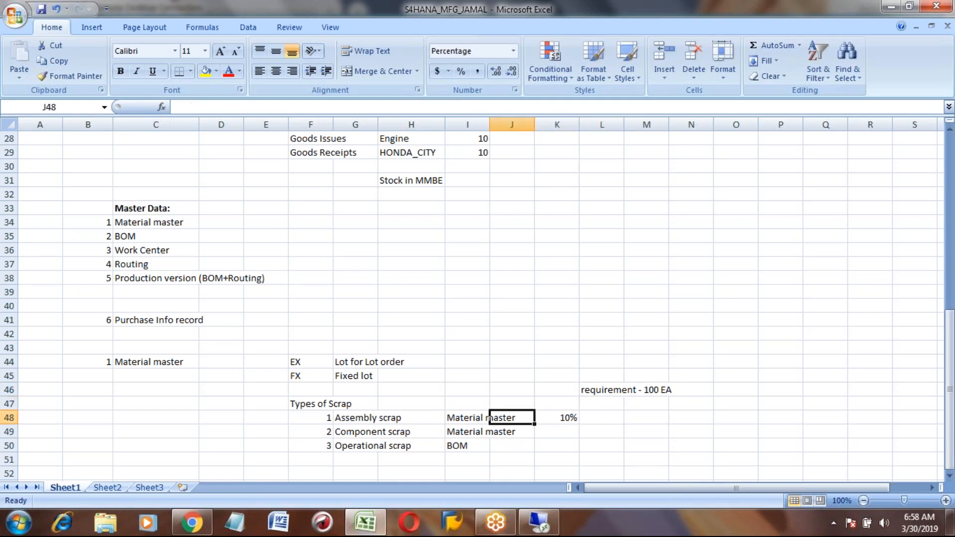
key("Right")
key("Right")
key("Right")
key("Right")
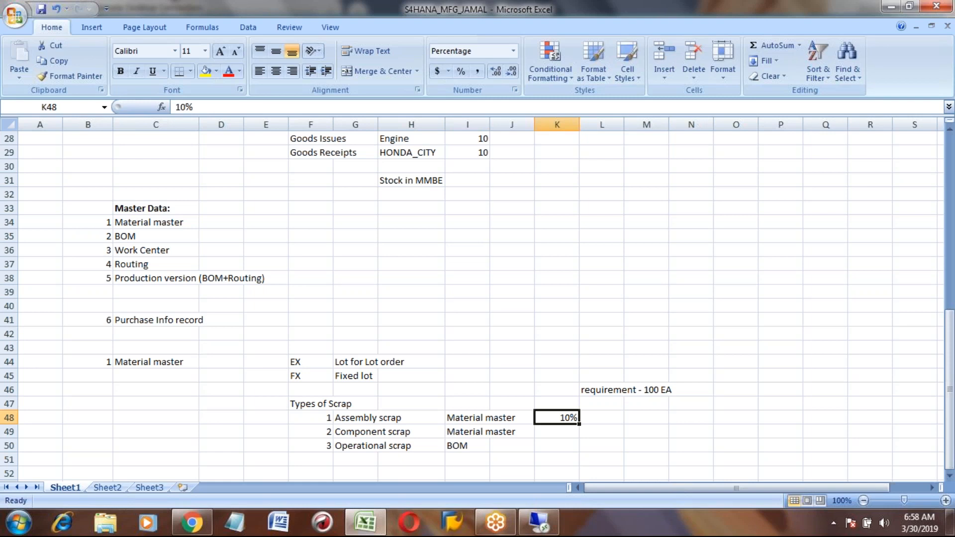
key("Right")
key("Up")
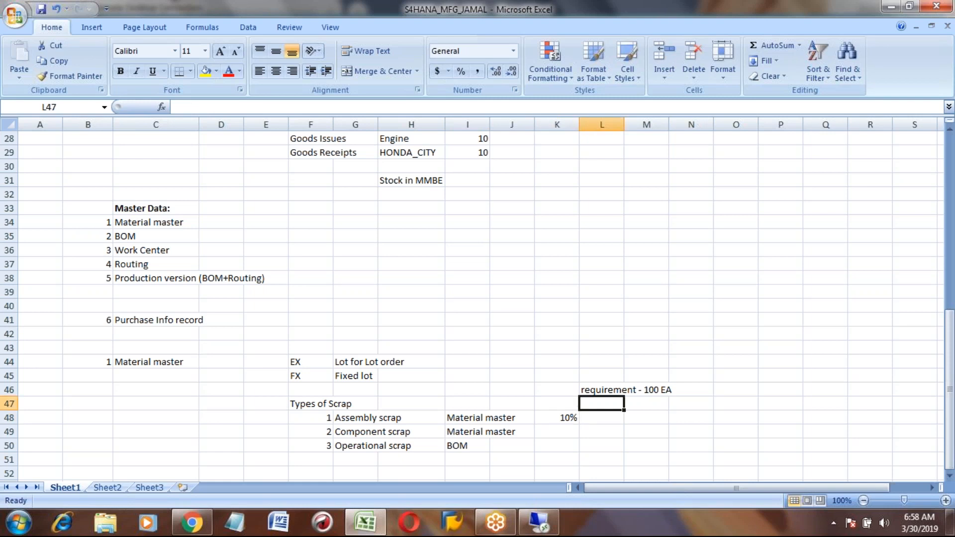
type("Plan")
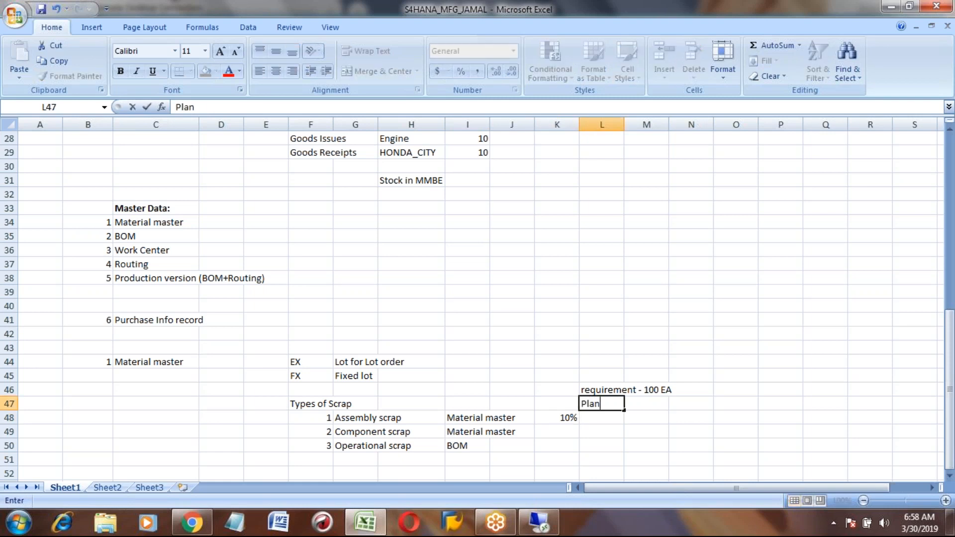
type("ned order ")
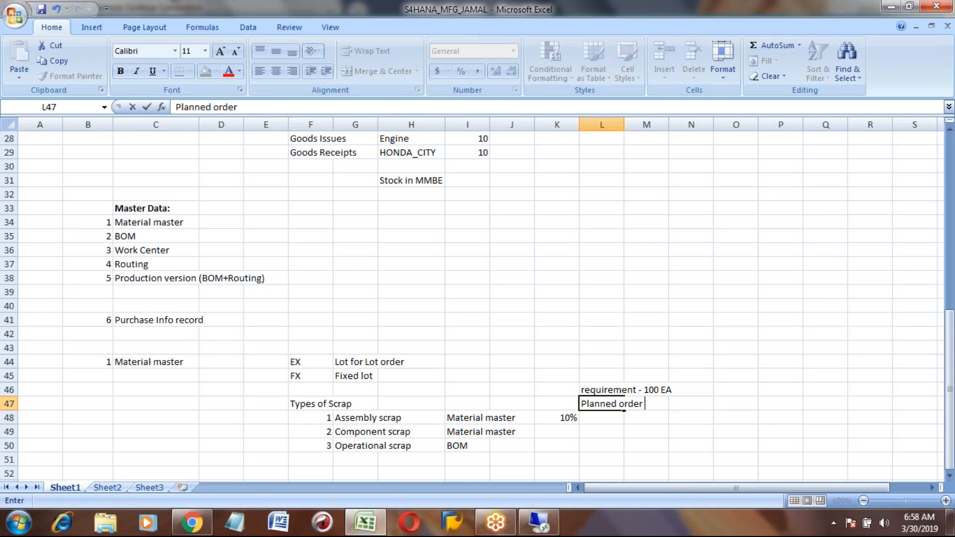
type("- 110")
type(" E")
type("a")
key("Return")
- Review the 10% scrap, 100 EA requirement and 110 Ea order notes, then return to SAP
left_click(623, 404)
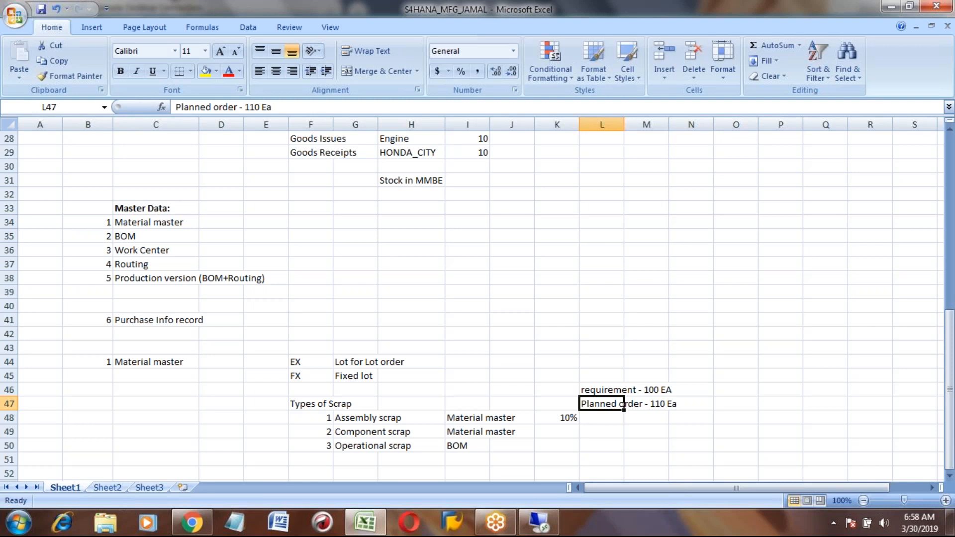
left_click(558, 420)
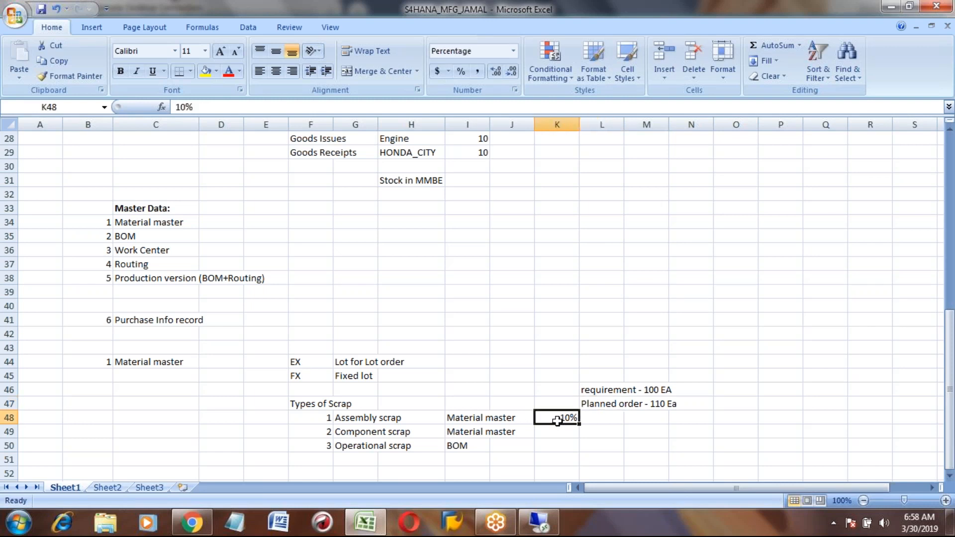
left_click(588, 393)
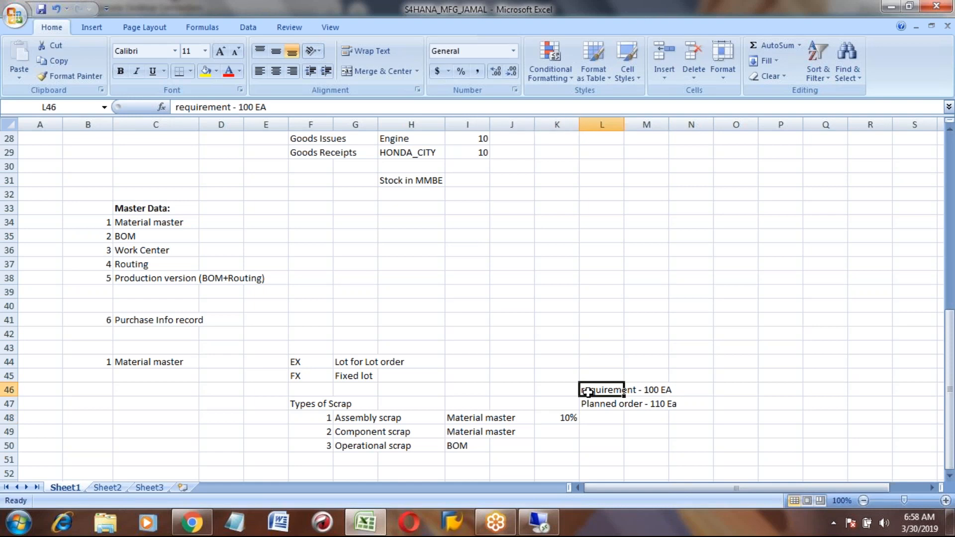
key("Down")
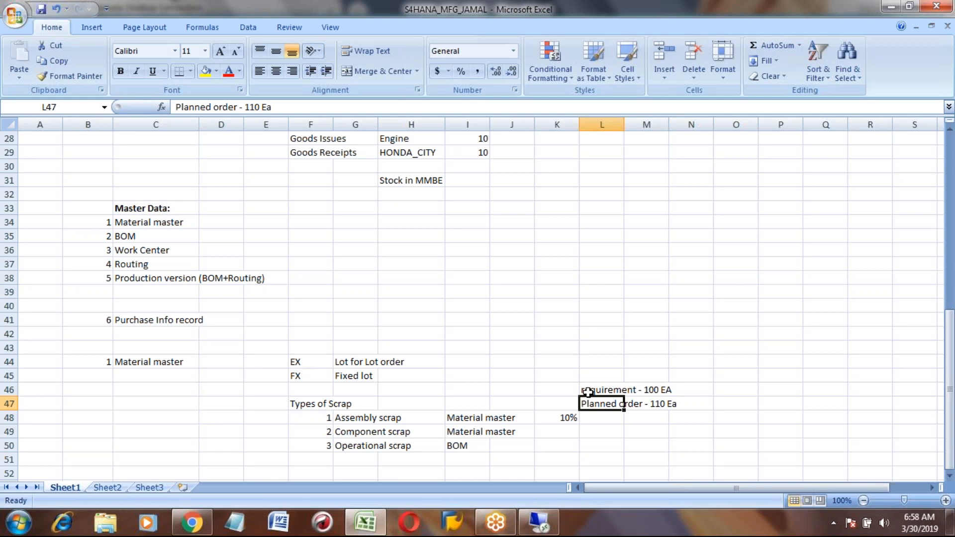
key("Down")
key("Left")
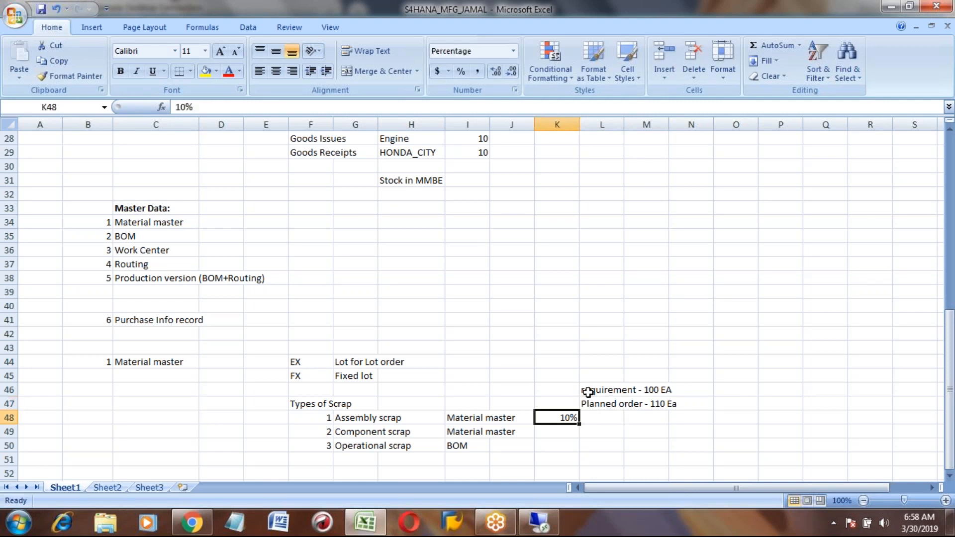
key("Right")
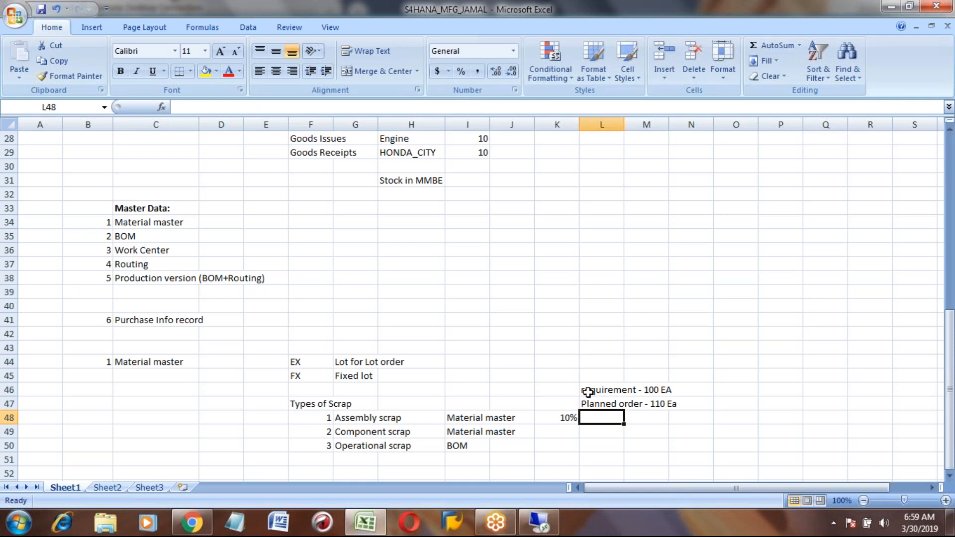
key("Left")
key("Right")
key("Up")
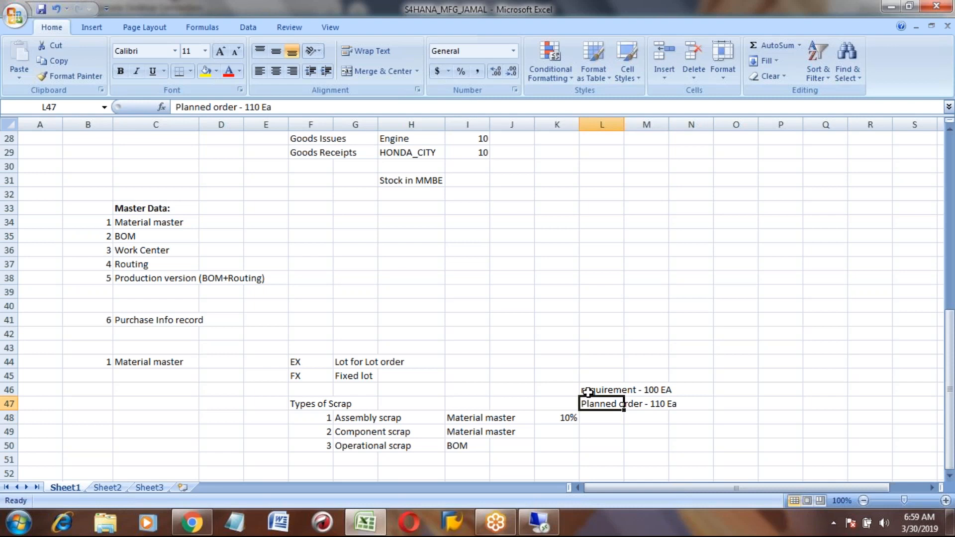
key("alt+Tab")
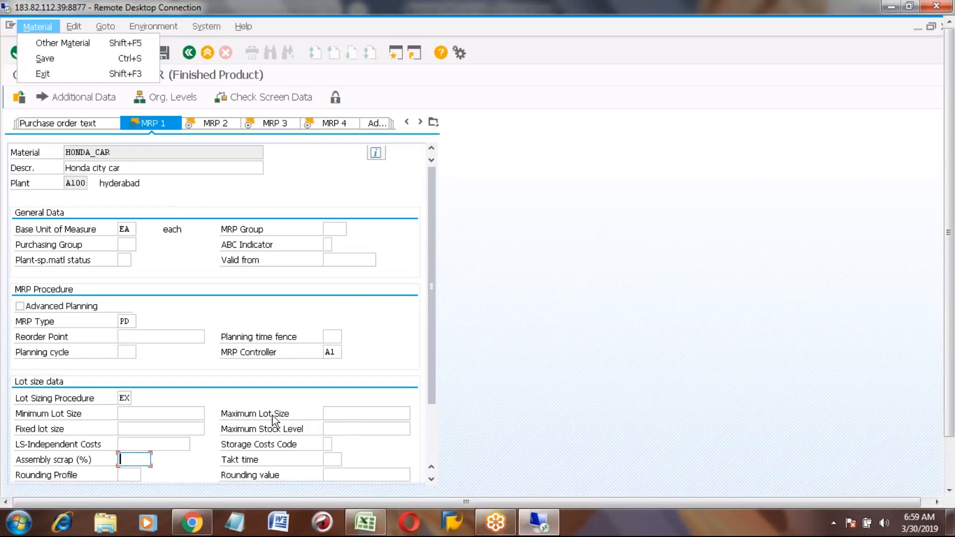
- Close the open menu and check the Procurement type field on MRP 2 before returning to Excel
key("Escape")
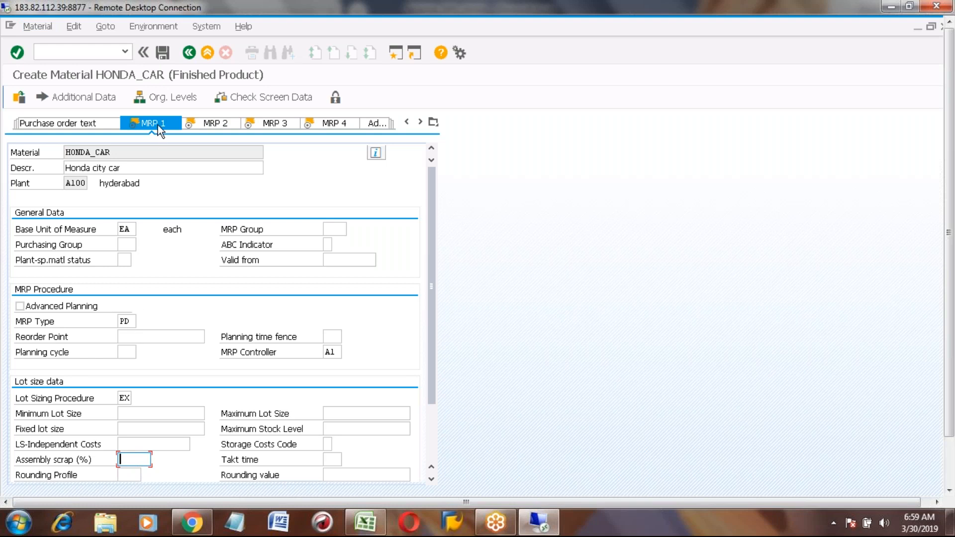
left_click(209, 124)
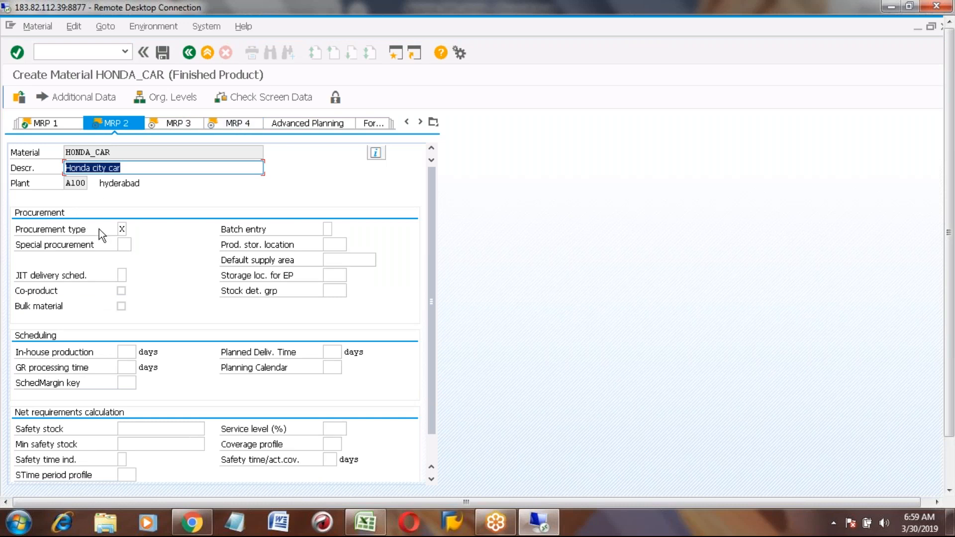
left_click(122, 228)
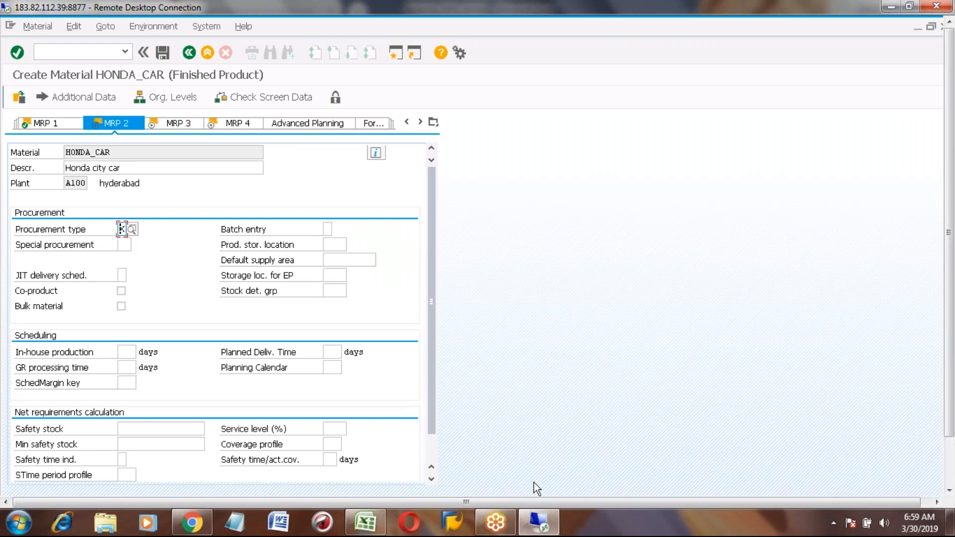
left_click(366, 522)
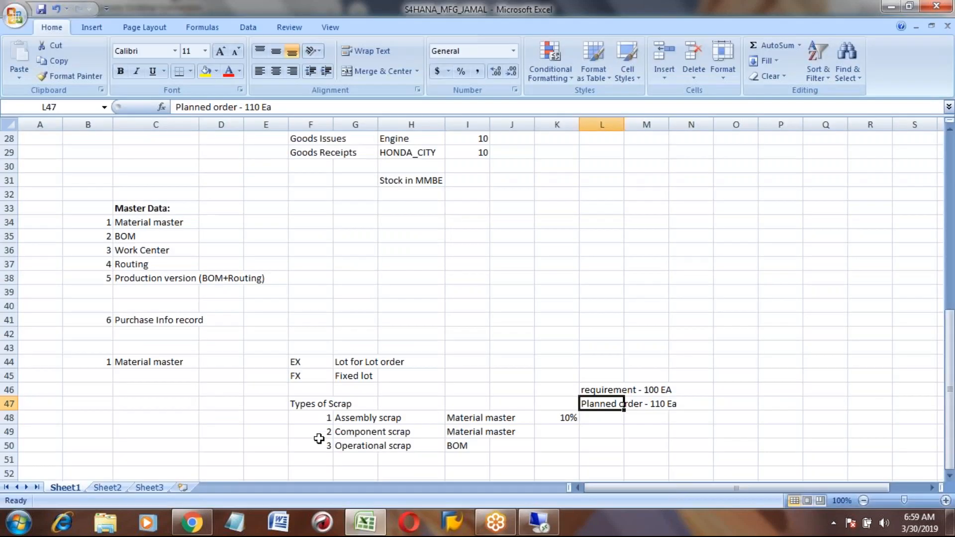
- Enter the heading 'Procurement type' in E52 below the scrap notes
left_click(205, 471)
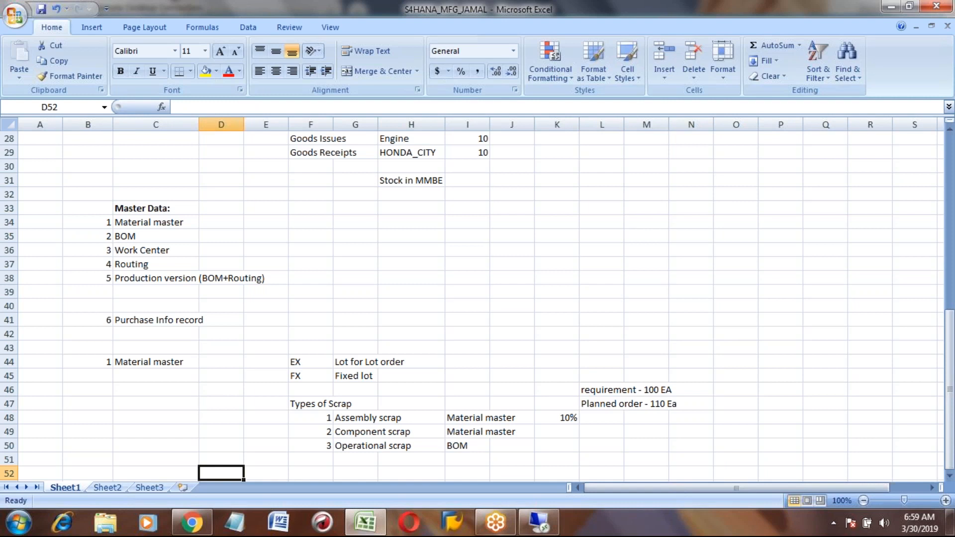
key("Down")
key("Down")
key("Down")
key("Up")
key("Up")
key("Up")
key("Right")
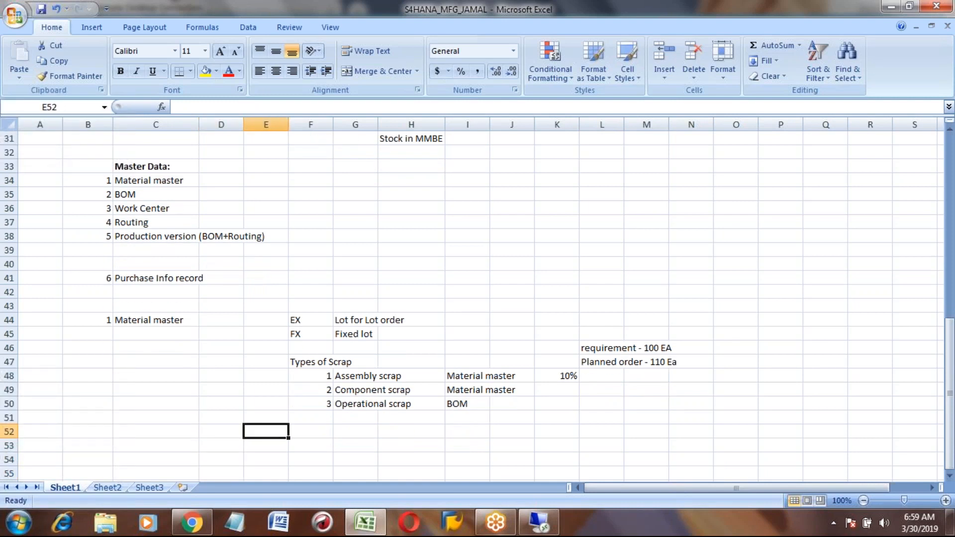
type("Procu")
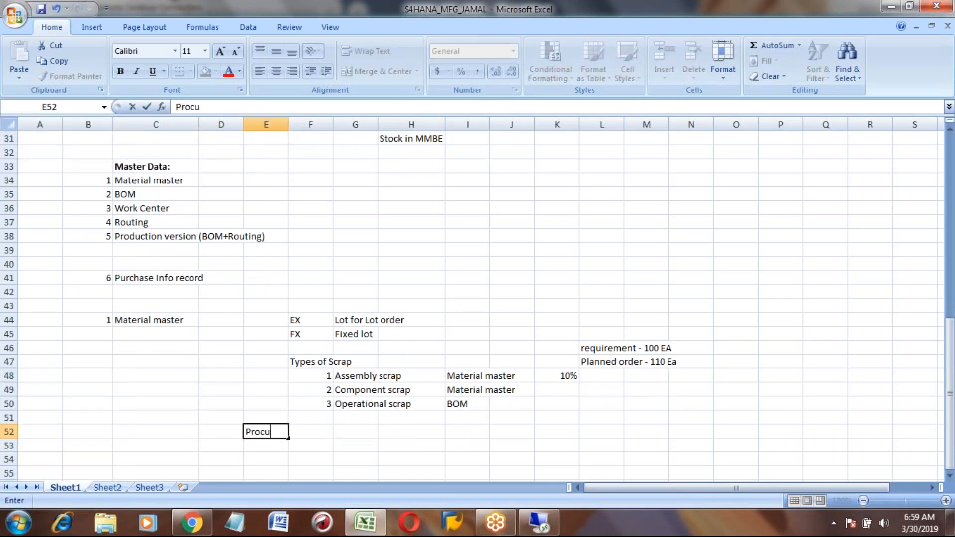
type("rement typre")
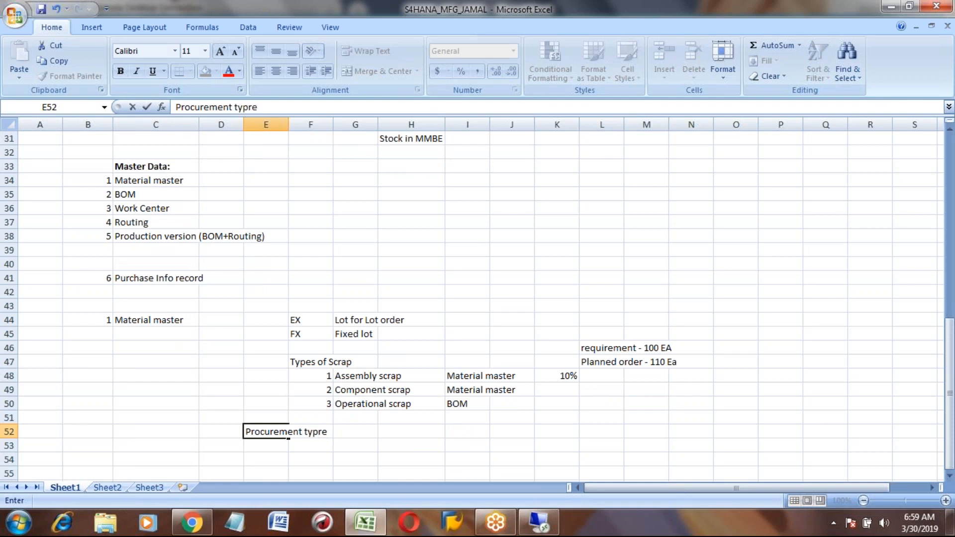
key("BackSpace")
key("BackSpace")
type("e")
key("Return")
key("Up")
key("Down")
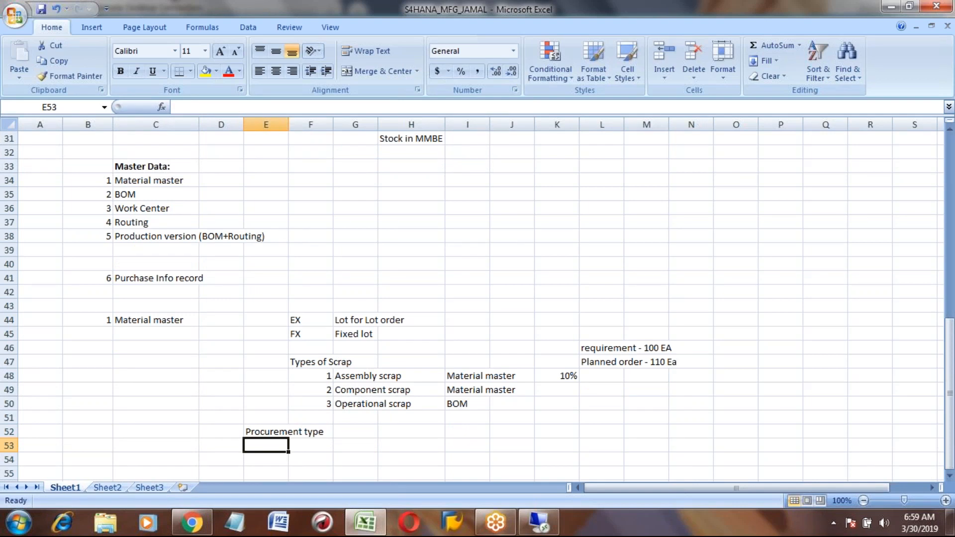
- Number the list 1 in E53 and enter codes E, F and X in F53:F55
type("1")
key("Tab")
type("E")
key("Return")
type("F")
key("Return")
type("X")
key("Up")
key("Up")
key("Right")
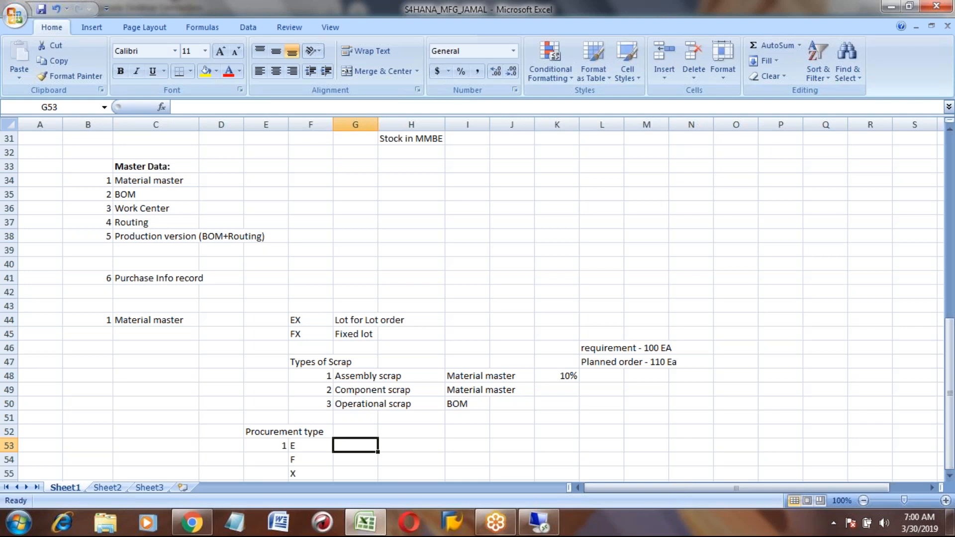
- Describe E as 'Inhouse production' and F as 'External procurment'
type("Inhouse")
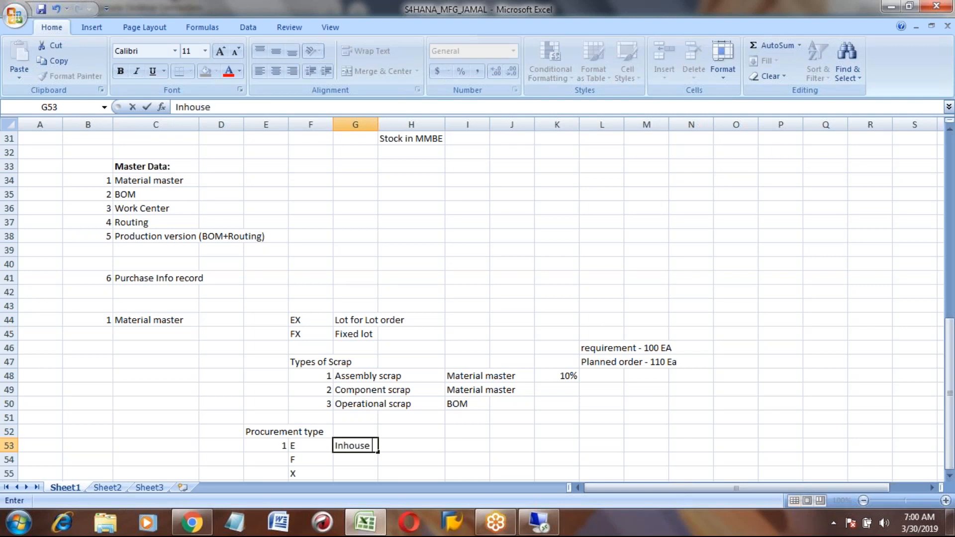
type(" production")
key("Return")
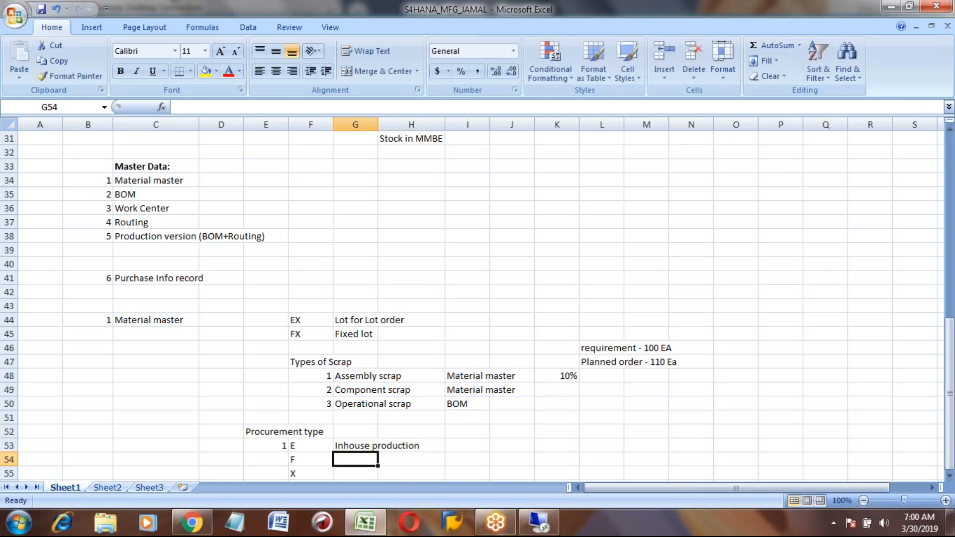
key("Up")
key("Left")
key("Right")
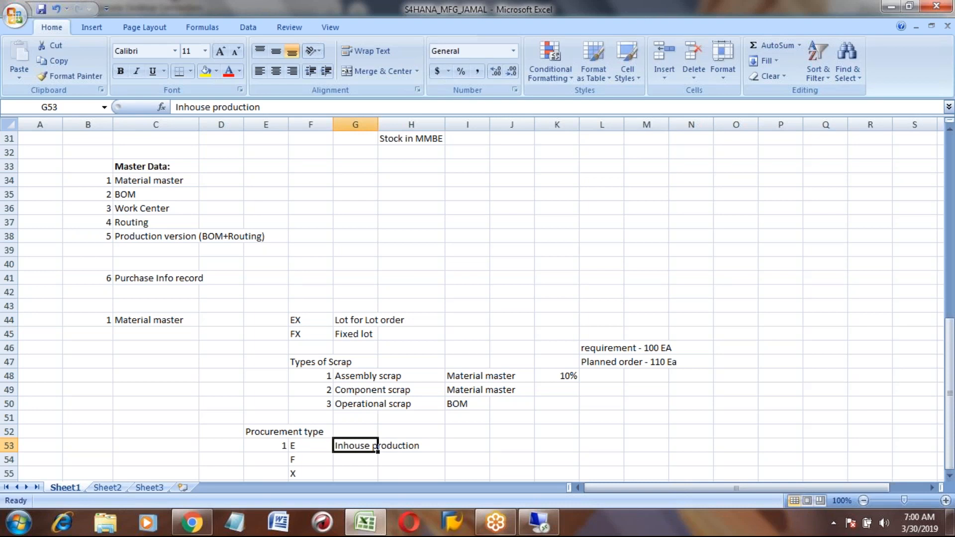
key("Down")
key("Left")
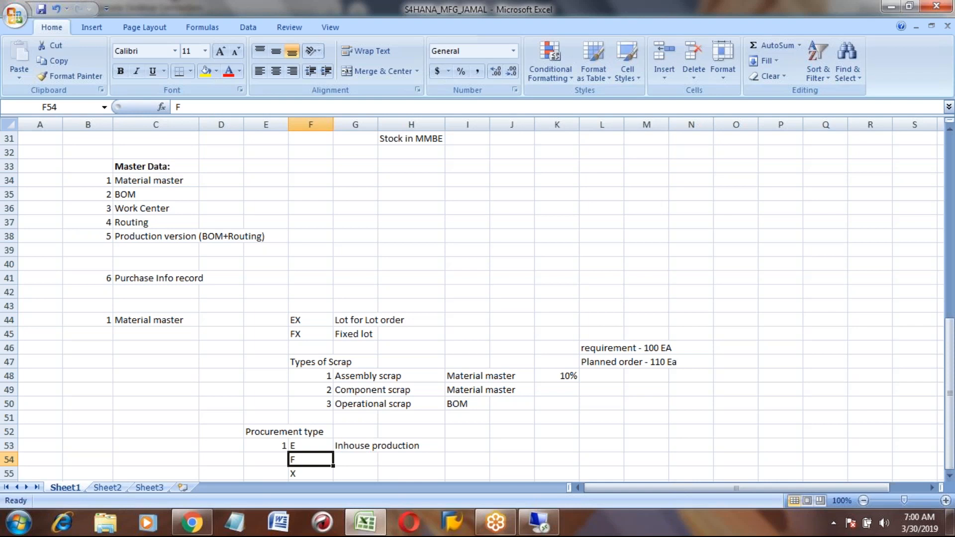
key("Right")
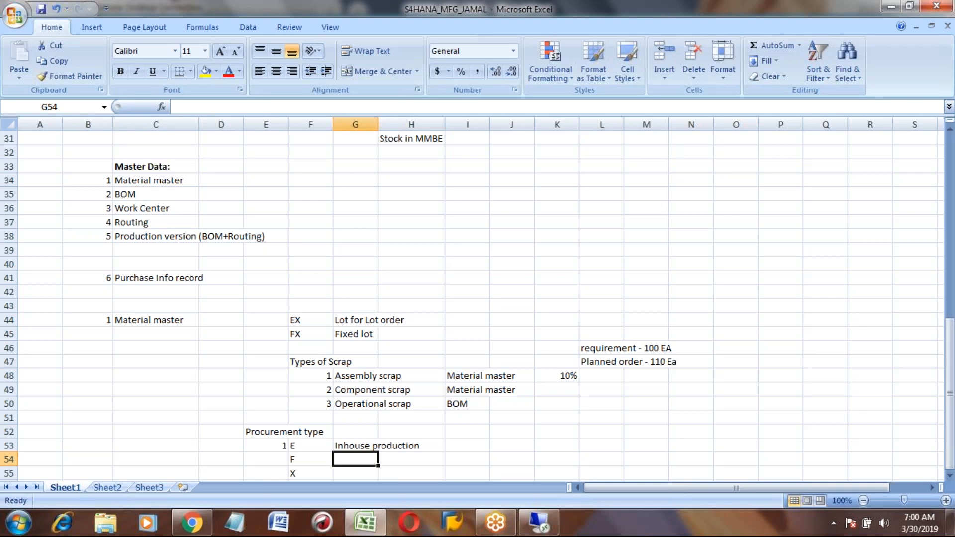
key("Left")
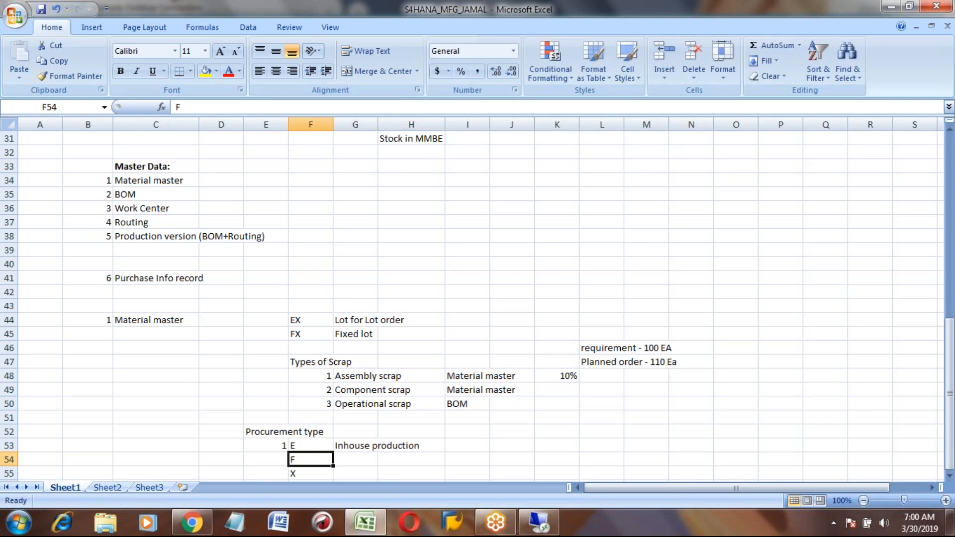
key("Right")
type("Expe")
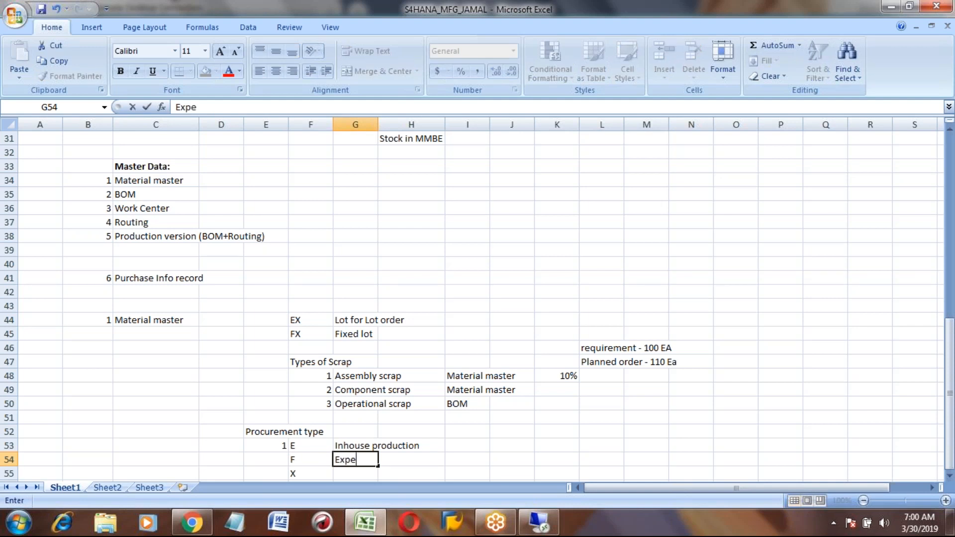
key("BackSpace")
key("BackSpace")
type("ternal procurment")
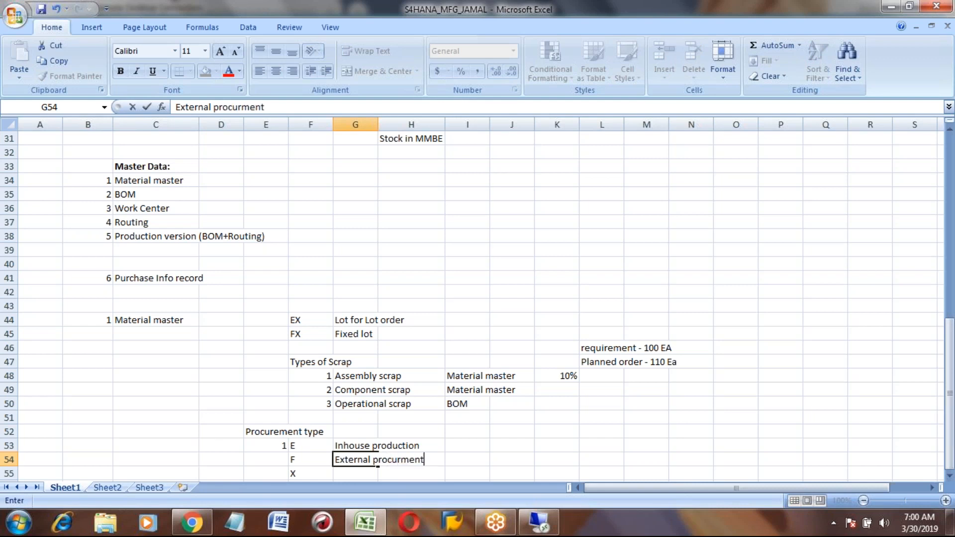
key("Return")
key("Down")
key("Down")
key("Down")
key("Up")
key("Up")
key("Up")
key("Left")
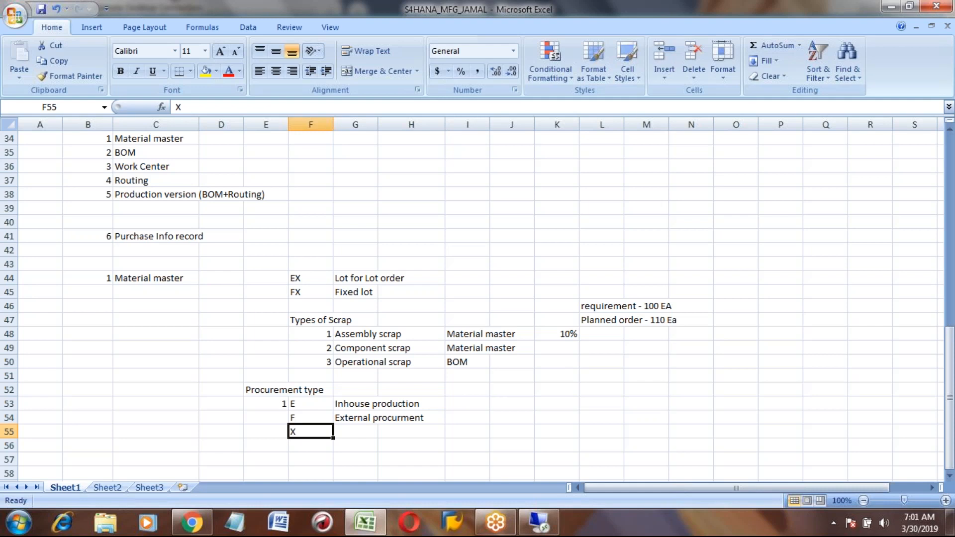
- Describe code X in G55 as 'Both of Inhouse & Exteral'
left_click(355, 432)
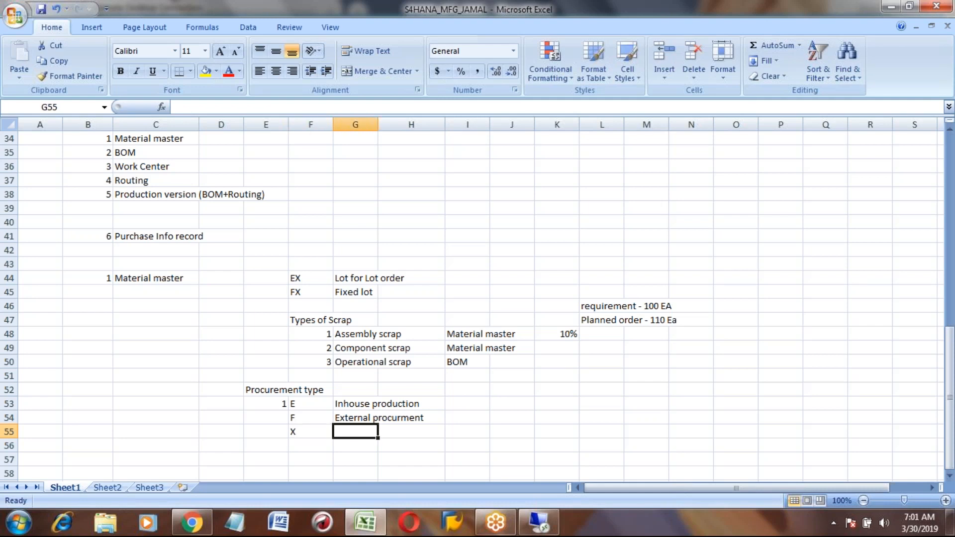
type("Both")
key("Return")
key("Up")
left_click(245, 107)
type("of Inhouse")
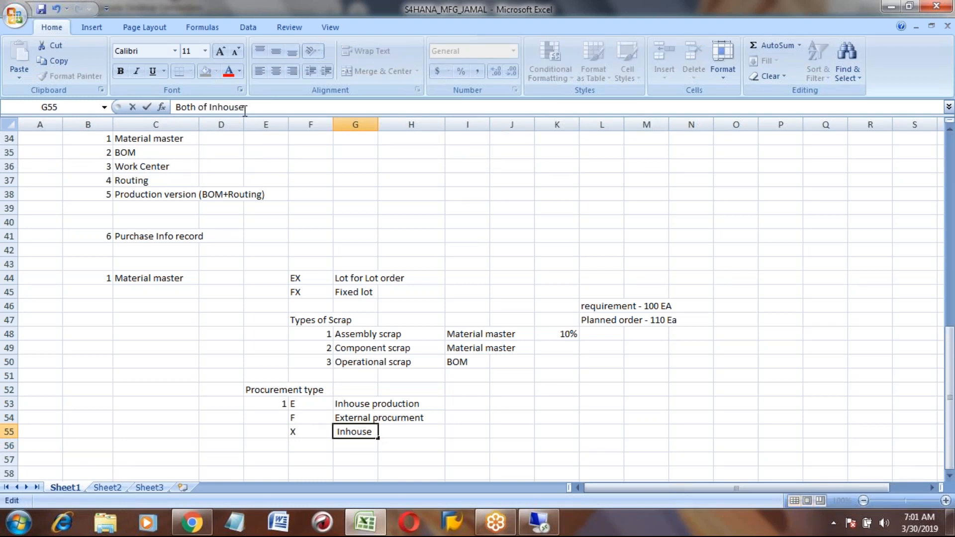
type(" & Exteral")
key("Return")
key("Up")
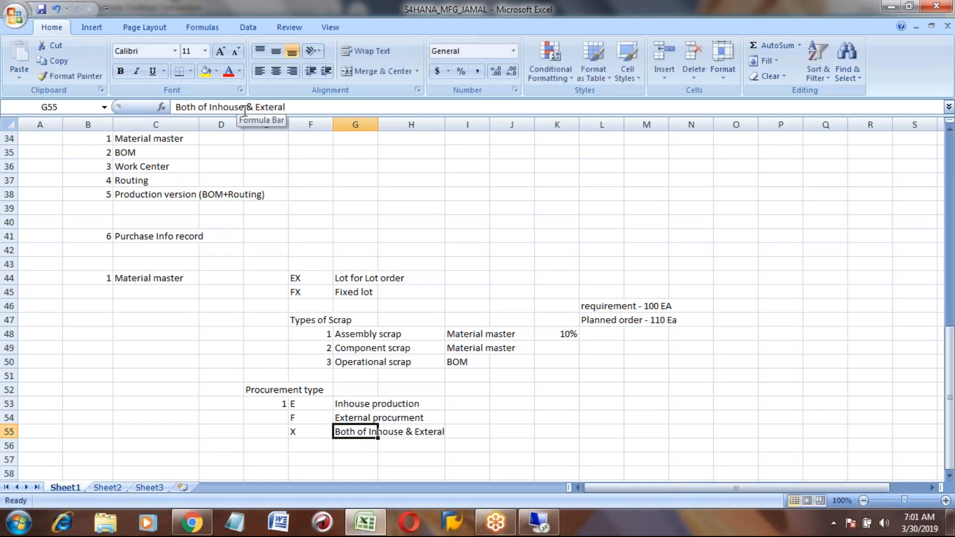
key("Left")
key("alt+Tab")
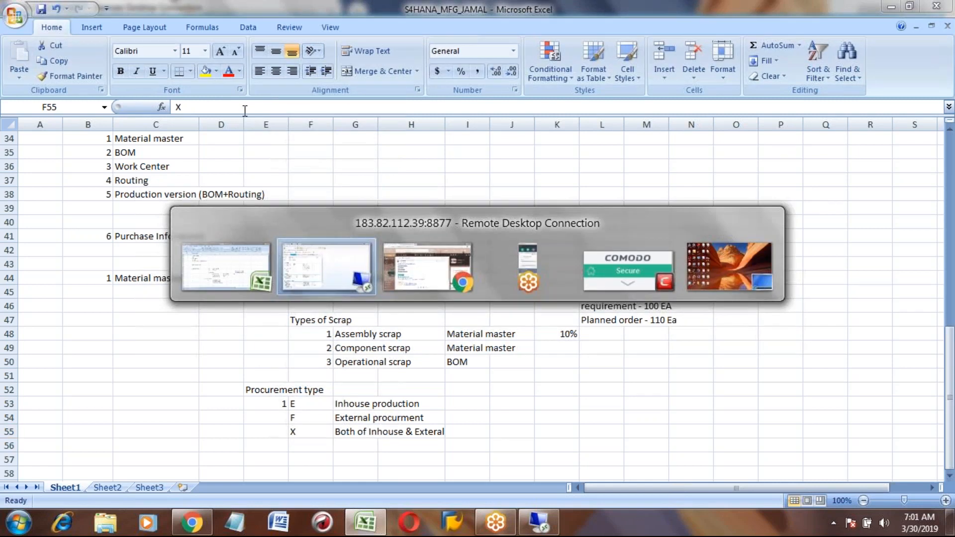
- After comparing F and X in the value list, choose E (In-house production) as procurement type
left_click(133, 229)
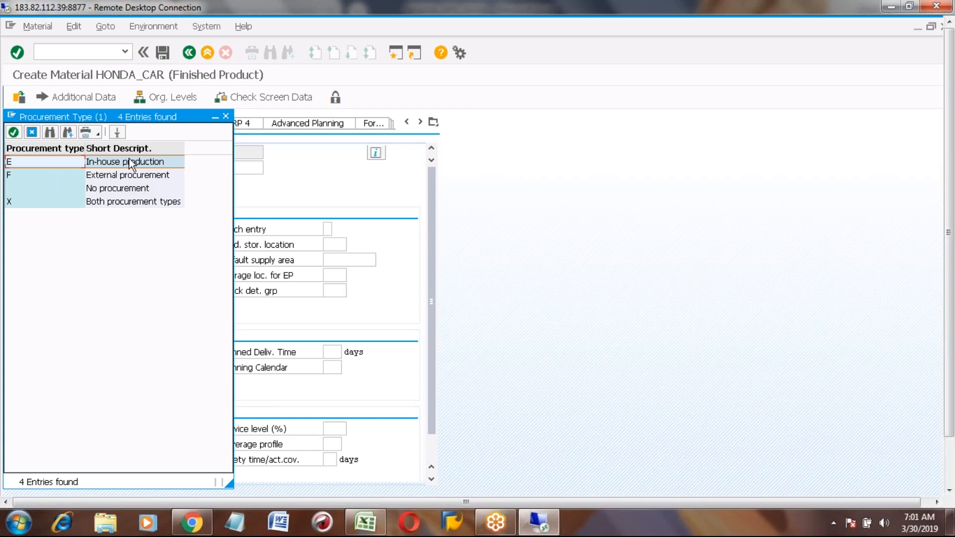
left_click(20, 174)
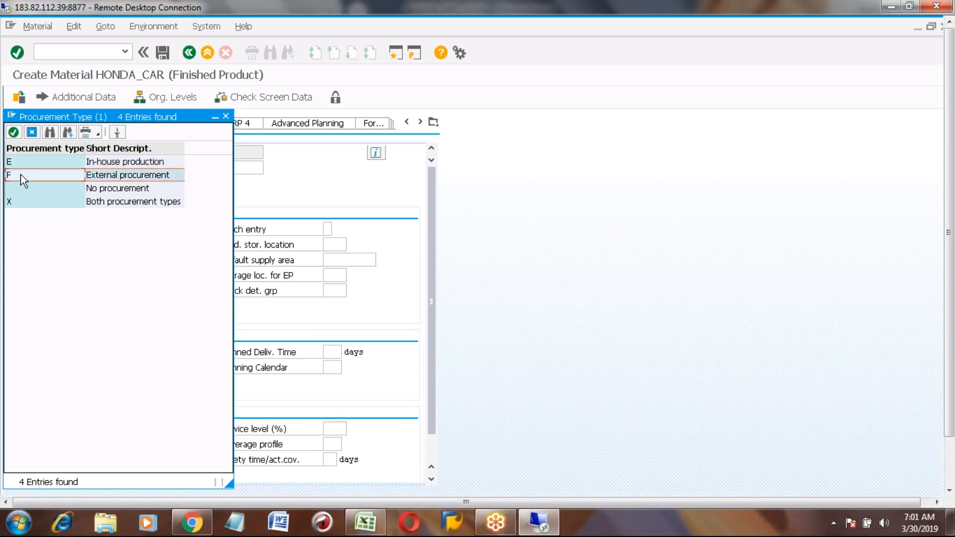
left_click(20, 202)
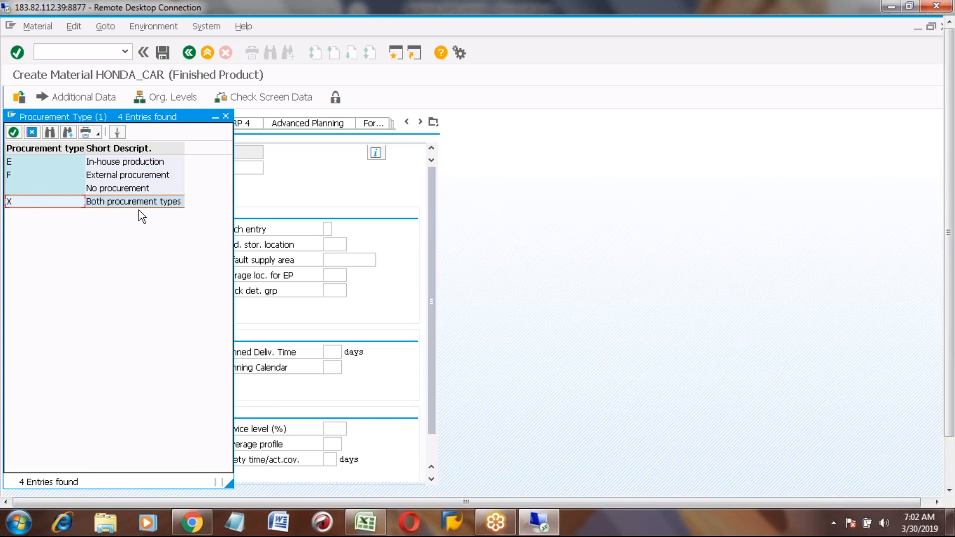
left_click(10, 164)
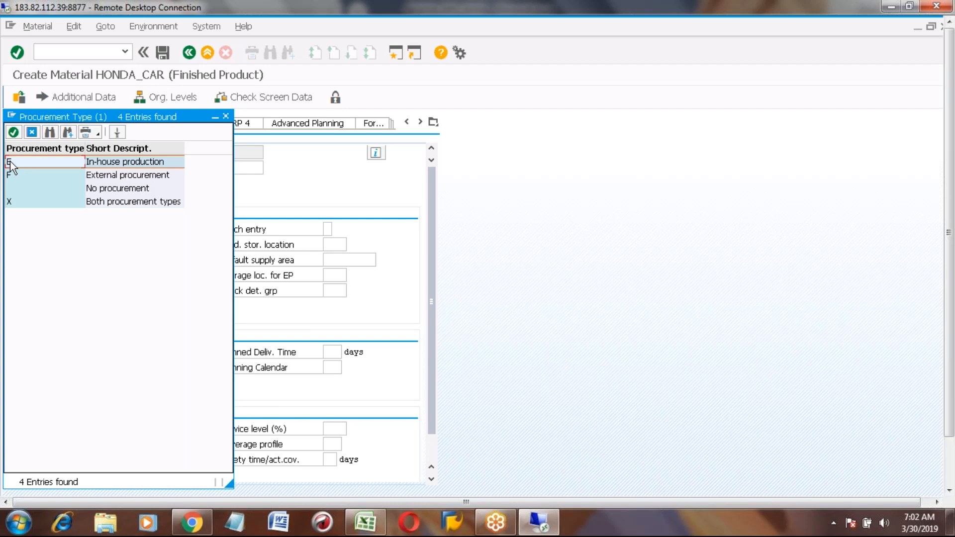
double_click(46, 163)
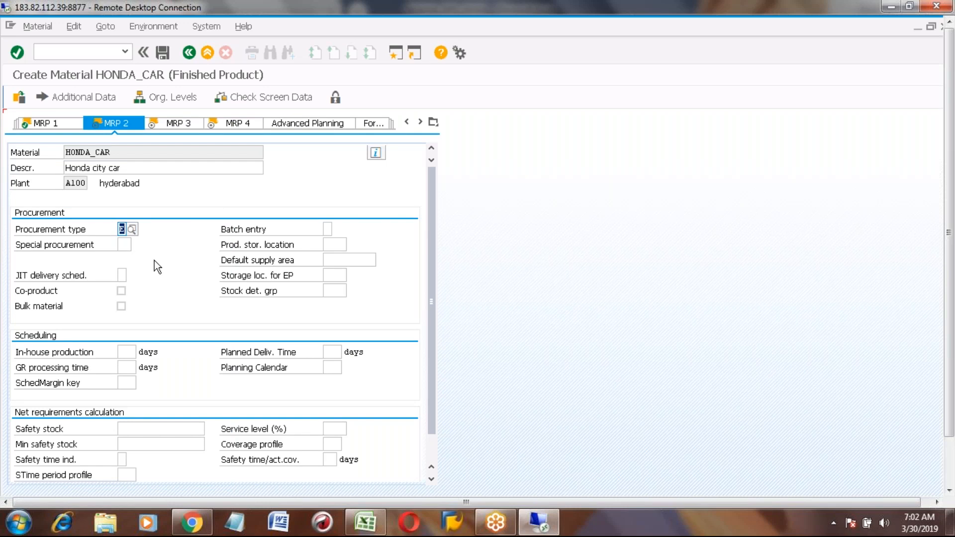
- Open the value help of the Special procurement field to list plant A100's types
left_click(124, 246)
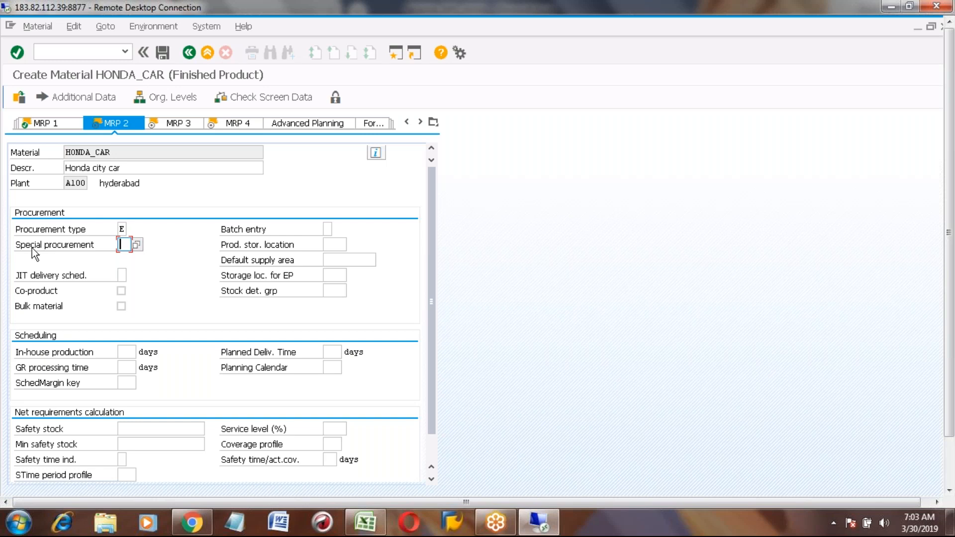
left_click(136, 245)
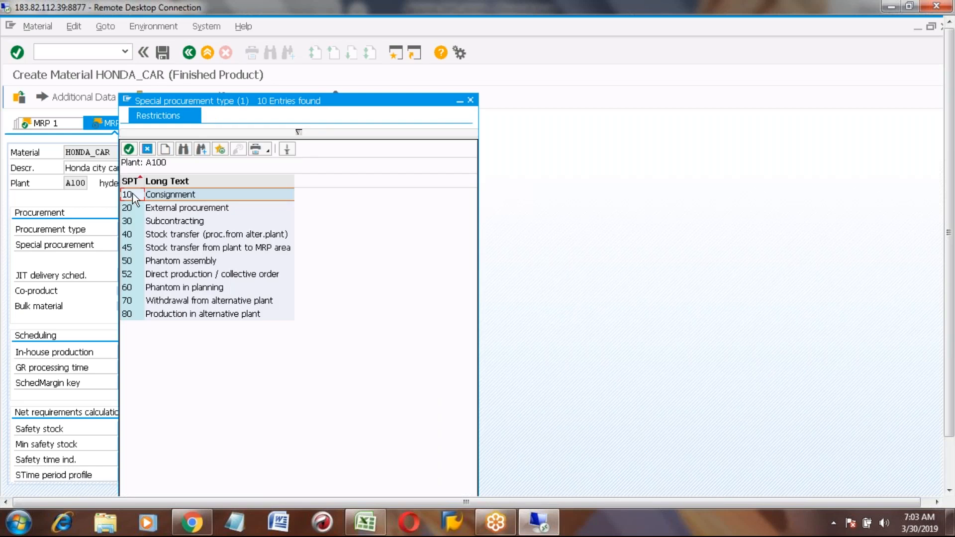
left_click(135, 209)
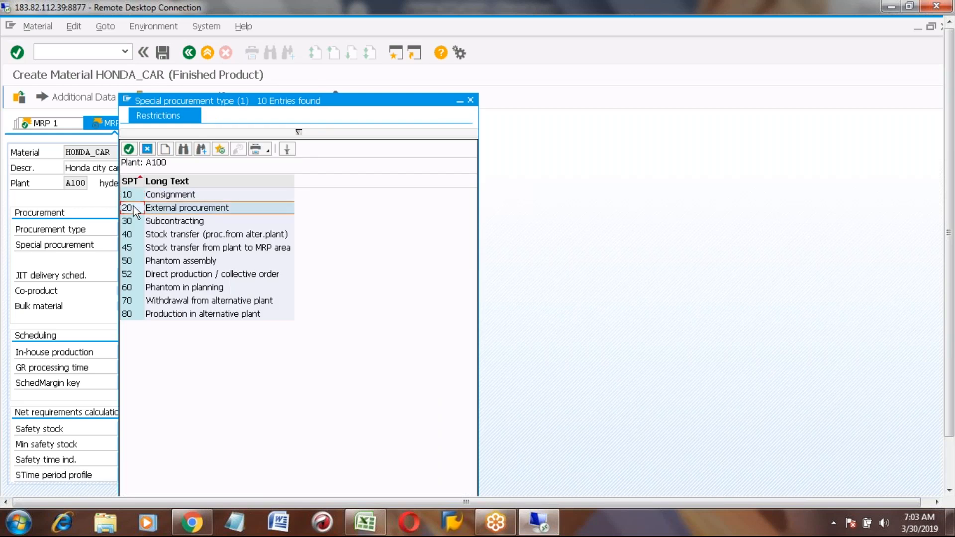
key("Down")
key("Down")
key("Down")
key("Down")
key("Down")
key("Down")
key("Up")
key("Up")
key("Up")
key("Up")
key("Up")
key("Up")
key("Up")
key("Up")
key("Up")
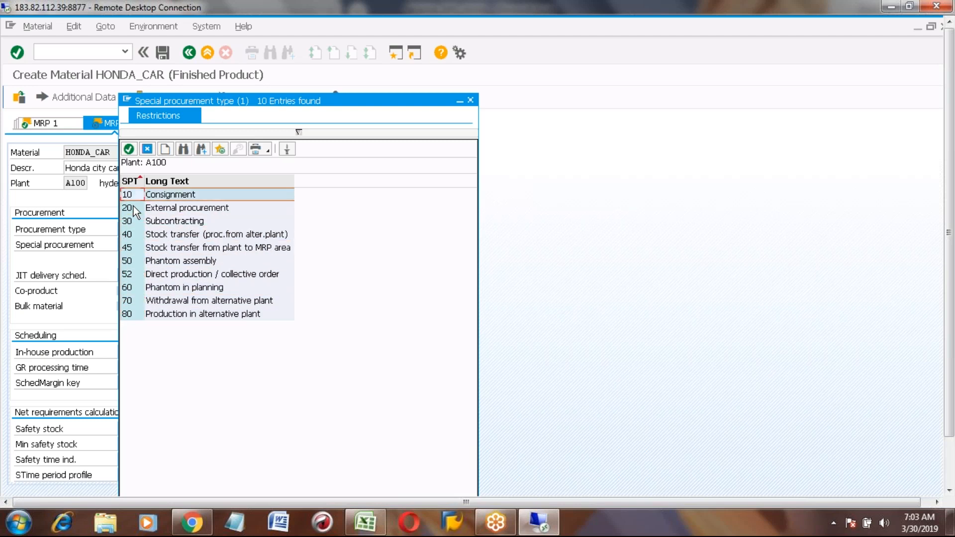
left_click(173, 208)
key("Down")
key("Down")
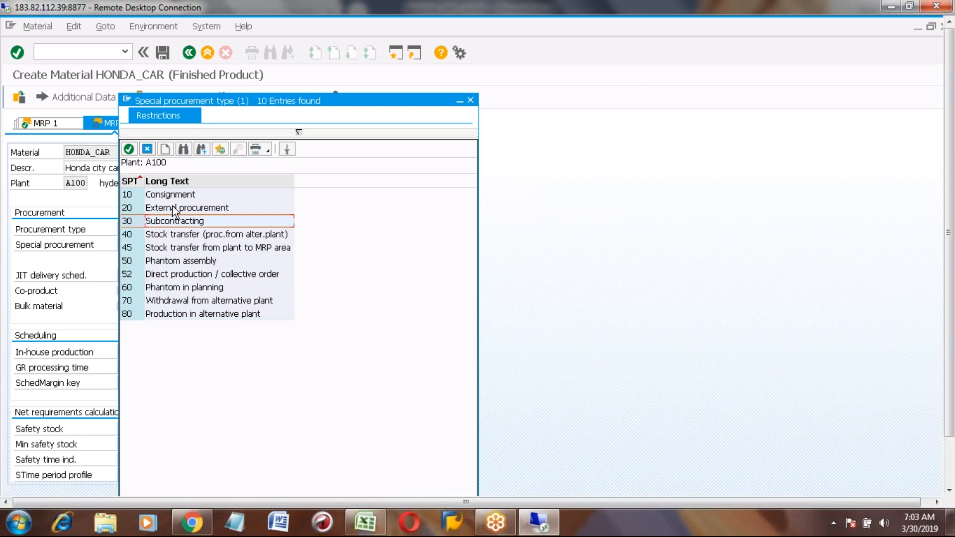
key("Down")
key("Down")
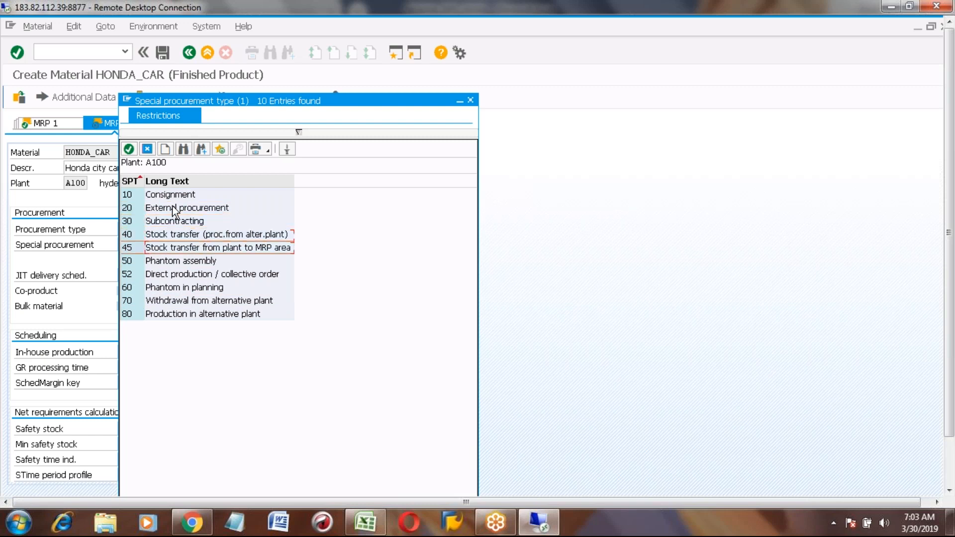
key("Down")
key("Down")
key("Down")
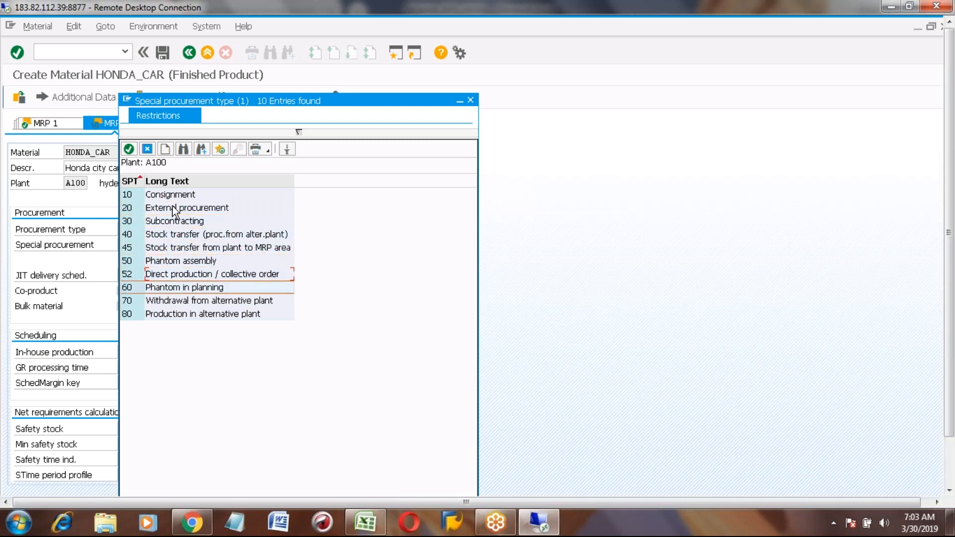
key("Up")
key("Up")
key("Up")
key("Up")
key("Up")
key("Up")
key("Up")
key("Up")
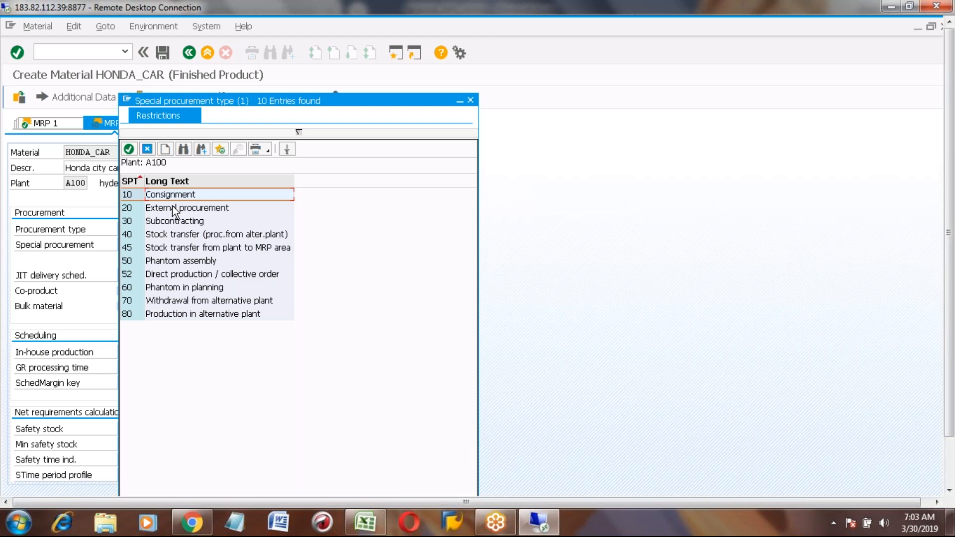
left_click(135, 235)
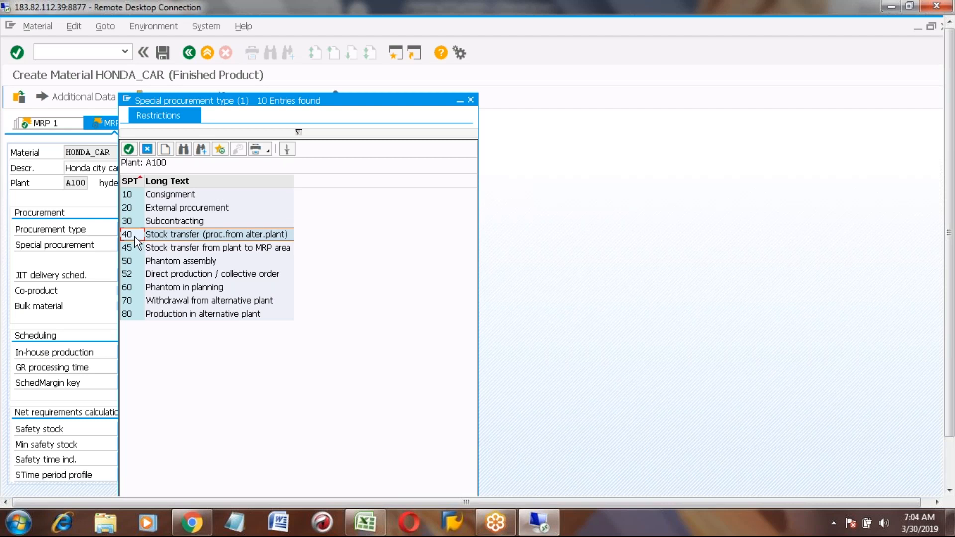
- Compare special procurement entries 20 External procurement, 30 Subcontracting, 45, 50 and 52
left_click(132, 263)
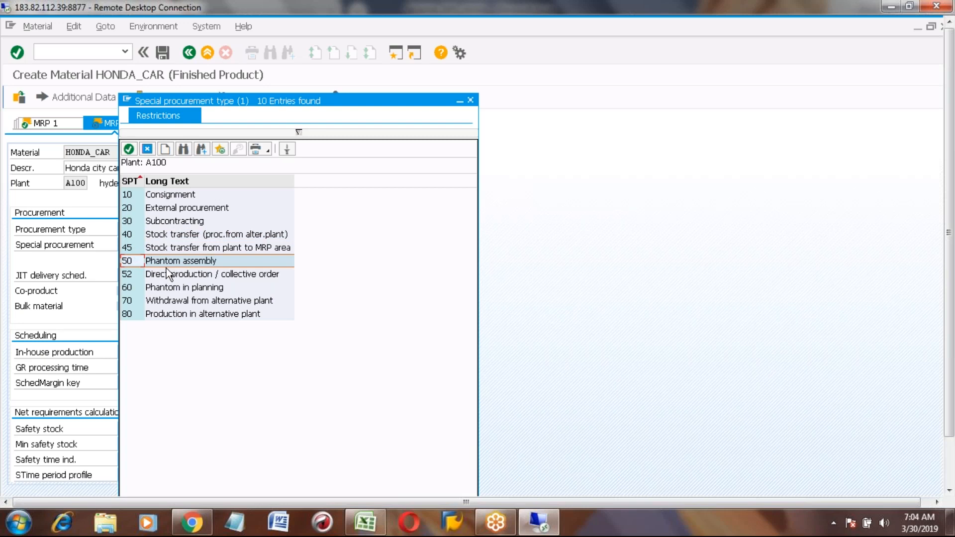
left_click(136, 276)
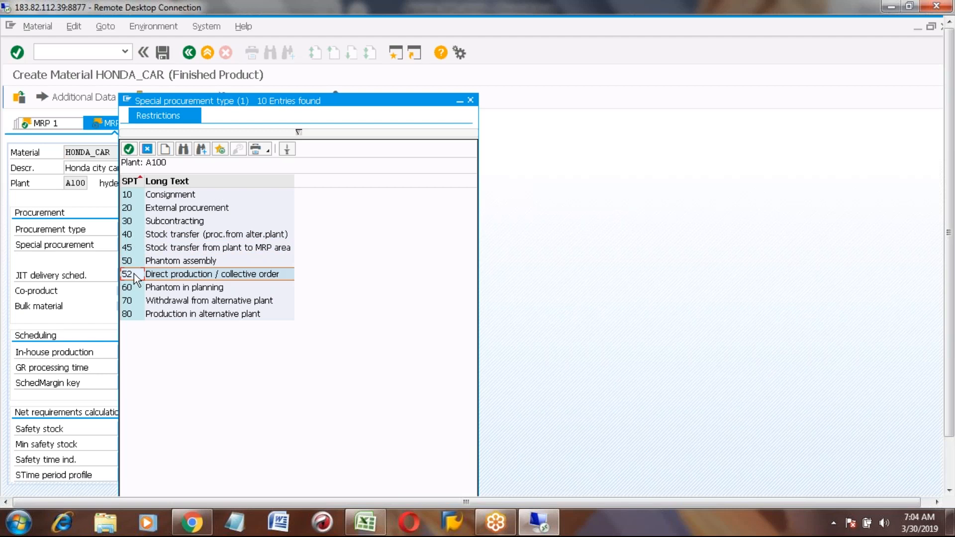
left_click(135, 235)
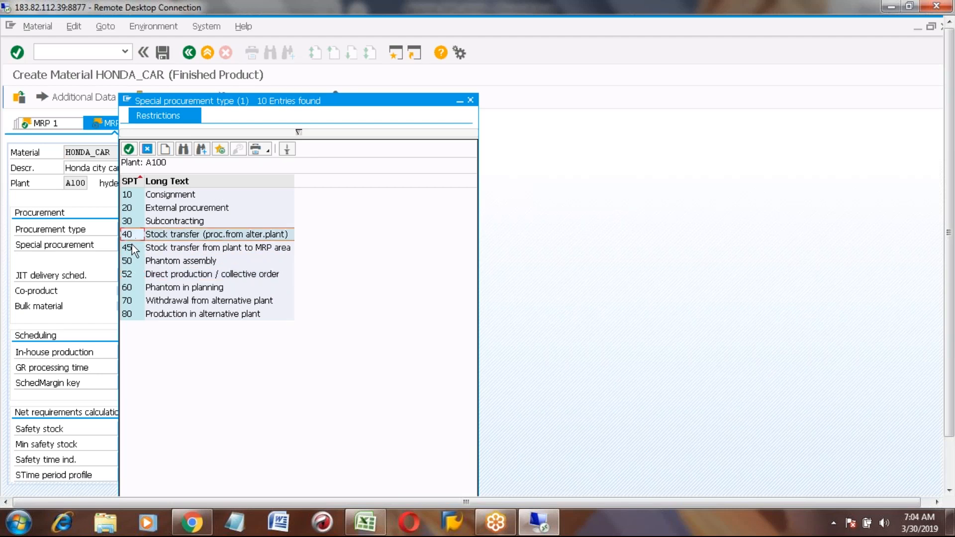
left_click(134, 248)
left_click(133, 276)
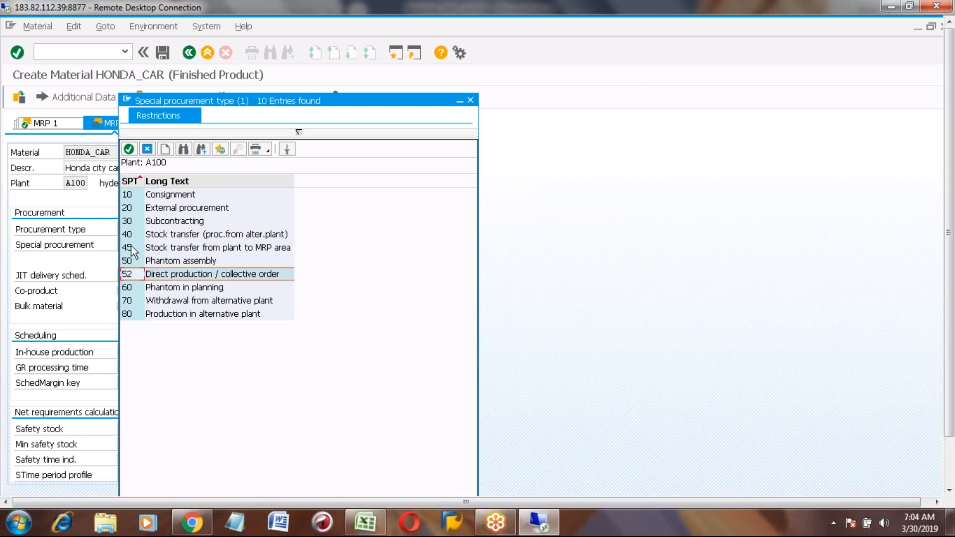
left_click(135, 195)
left_click(136, 209)
left_click(139, 221)
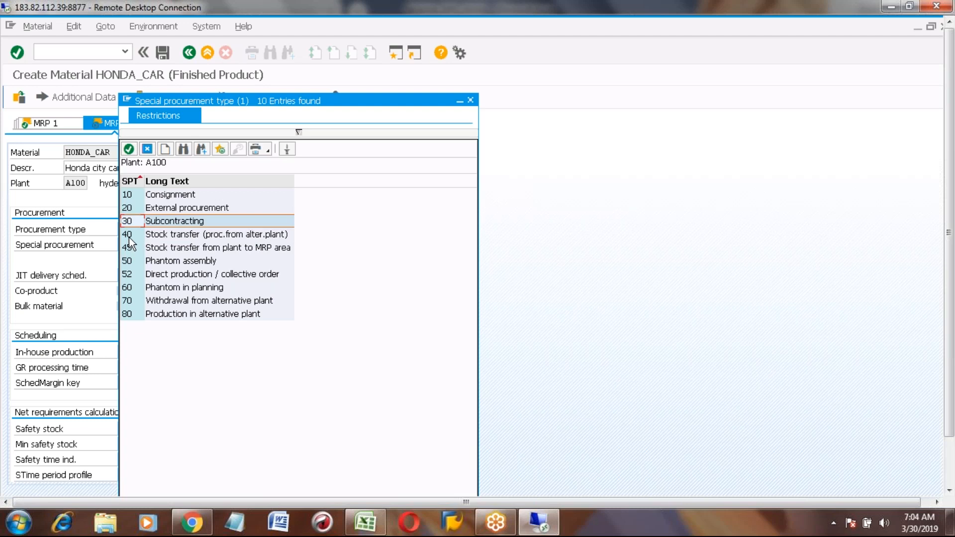
- Step through the list from 10 Consignment to 70 Withdrawal from alternative plant
key("Down")
key("Down")
key("Down")
key("Down")
key("Down")
key("Down")
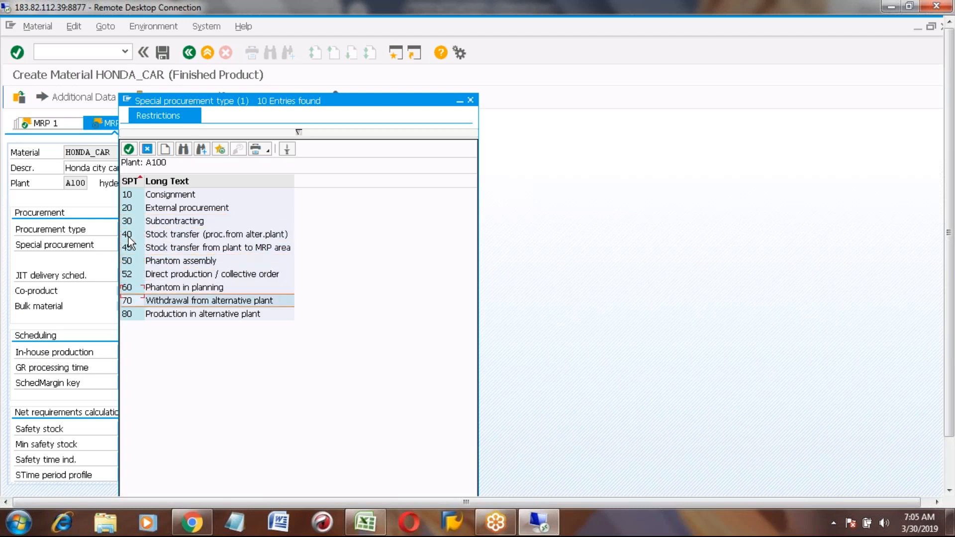
key("Down")
key("Up")
key("Up")
key("Up")
key("Up")
key("Up")
key("Up")
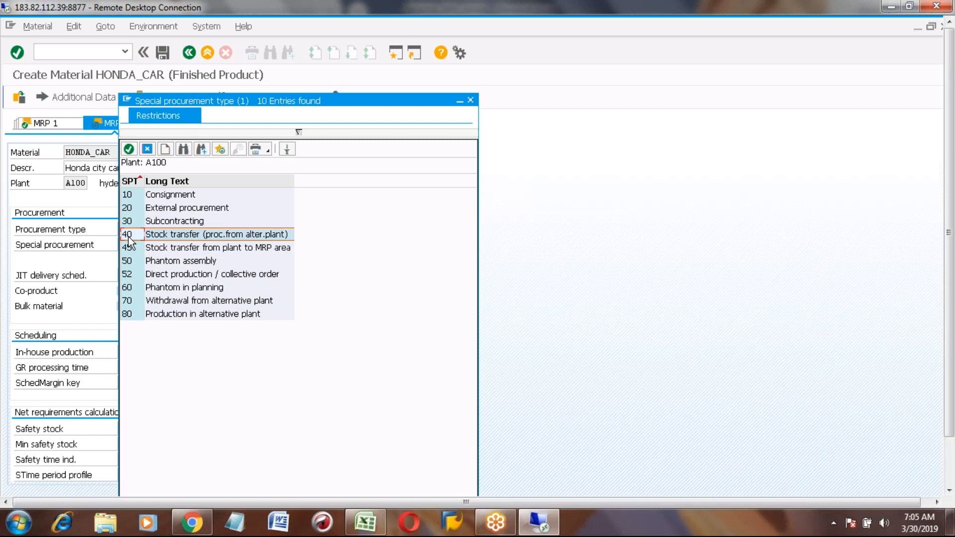
key("Down")
key("Down")
key("Down")
key("Down")
key("Down")
key("Down")
key("Up")
key("Up")
key("Up")
key("Up")
key("Up")
key("Up")
key("Up")
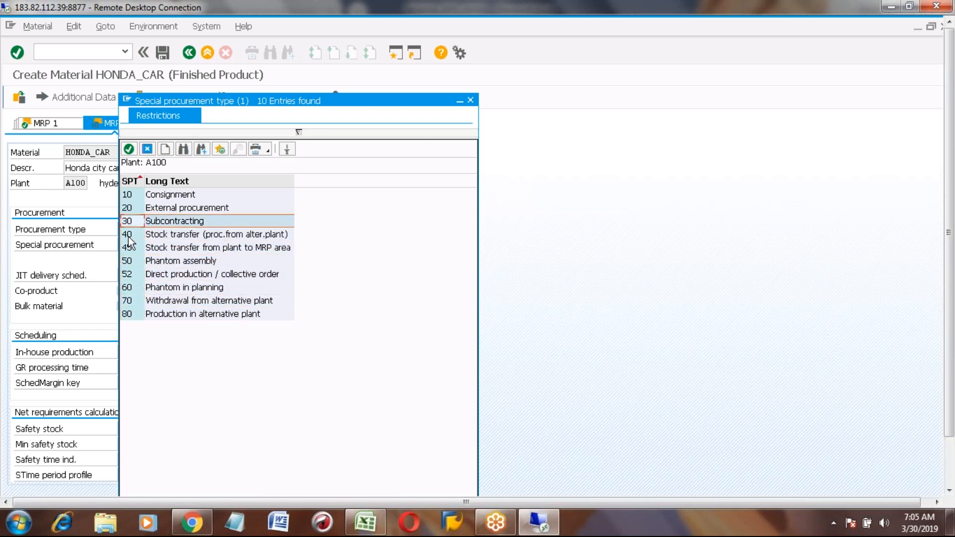
key("Up")
key("Up")
key("Down")
key("Down")
key("Up")
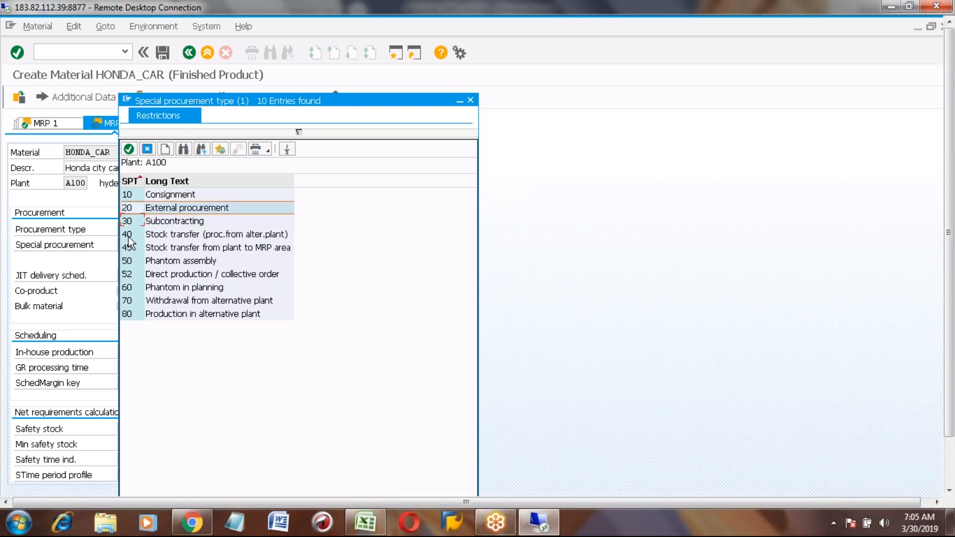
key("Down")
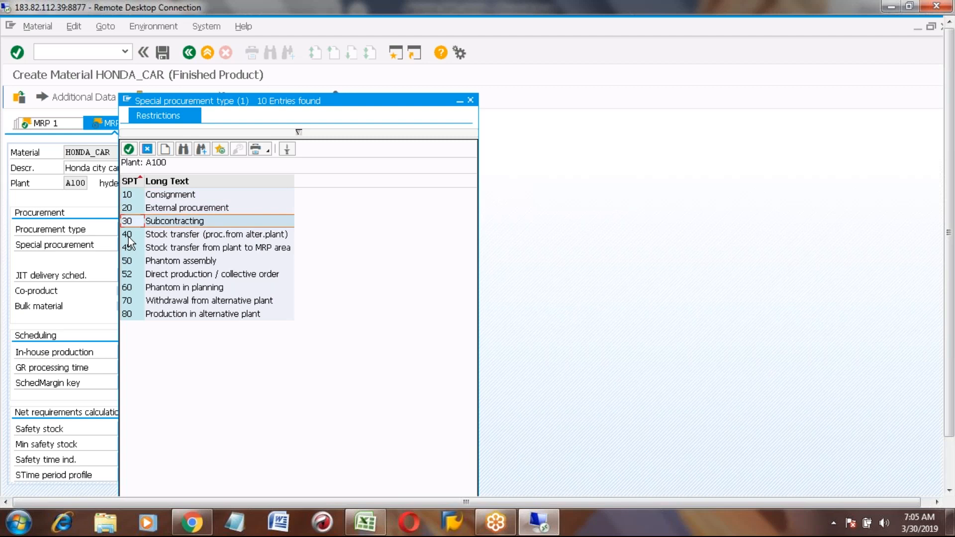
key("Up")
key("Up")
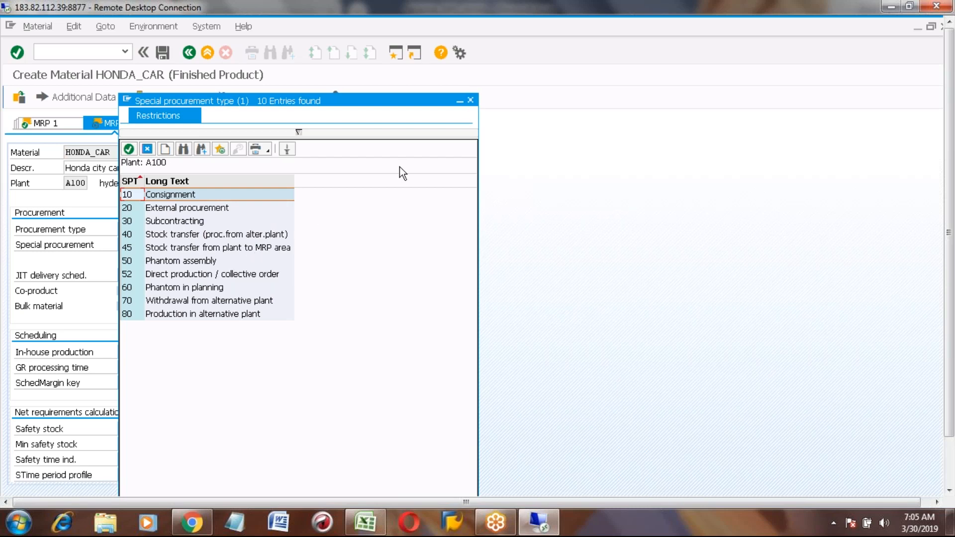
- Recheck entries 40 to 52, then close the list without selecting a special procurement type
left_click(242, 246)
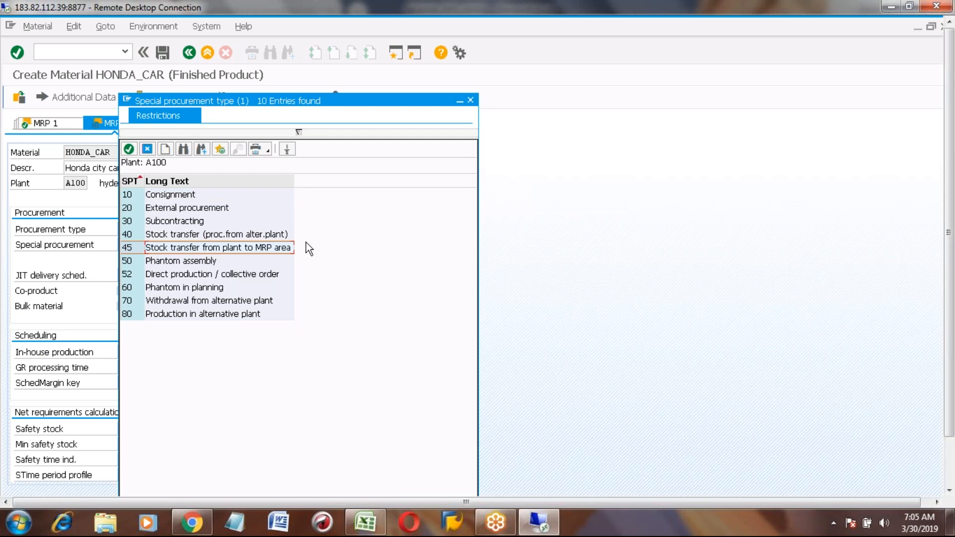
left_click(137, 237)
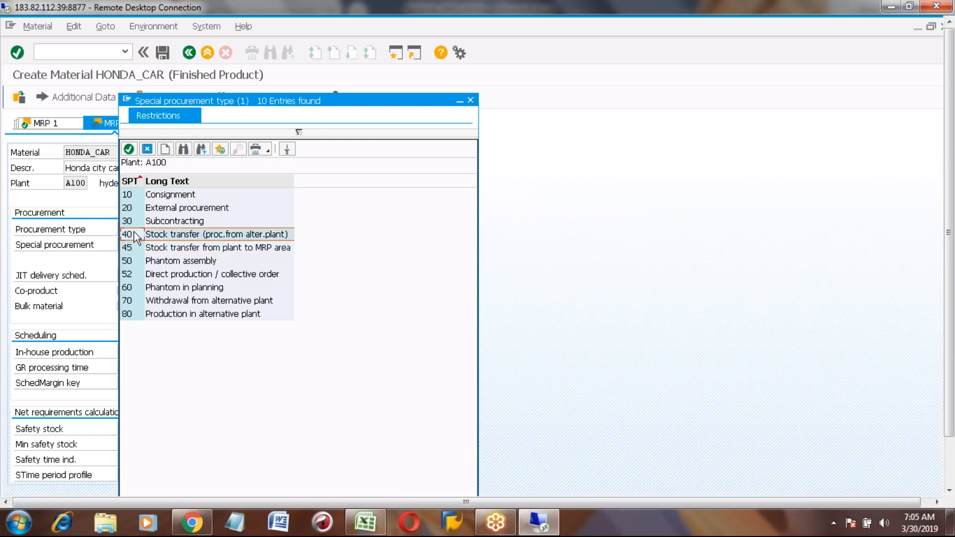
left_click(136, 264)
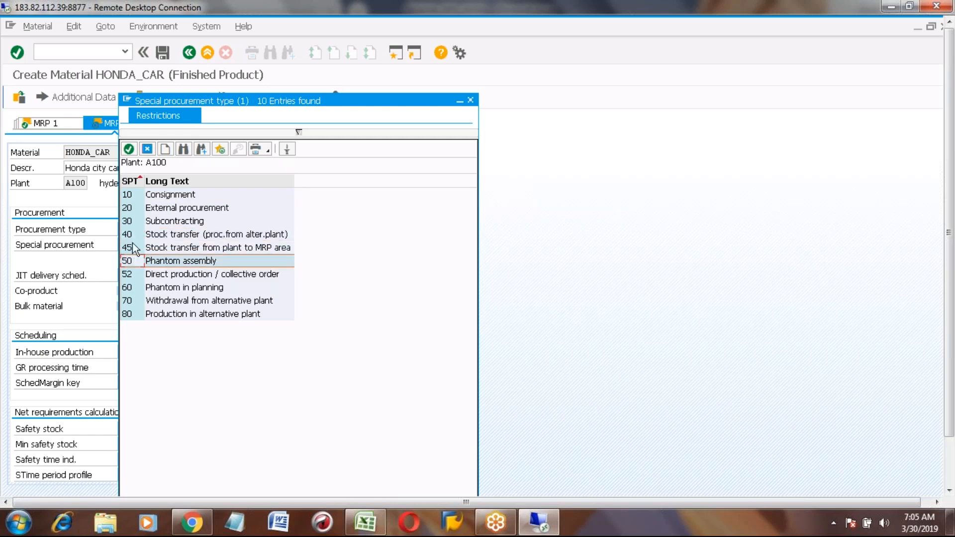
left_click(132, 238)
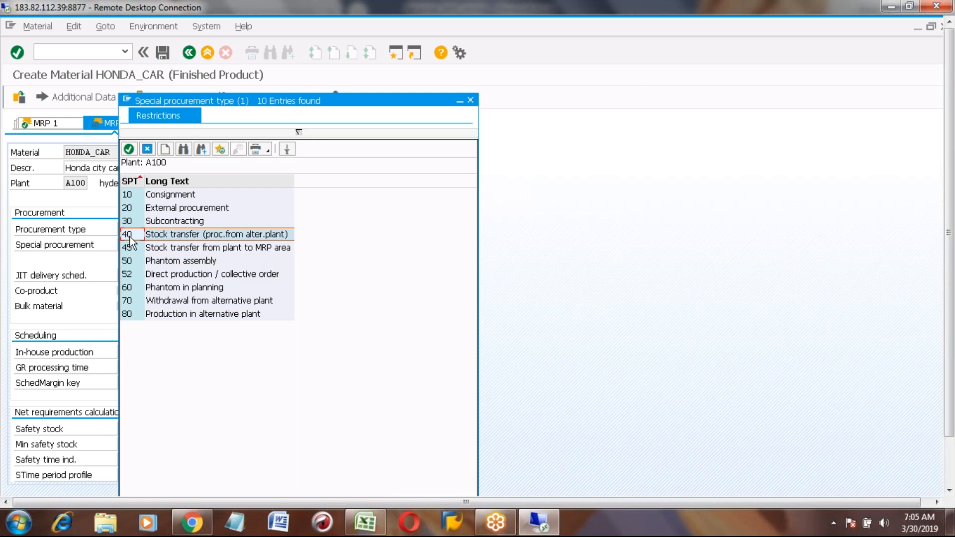
left_click(129, 275)
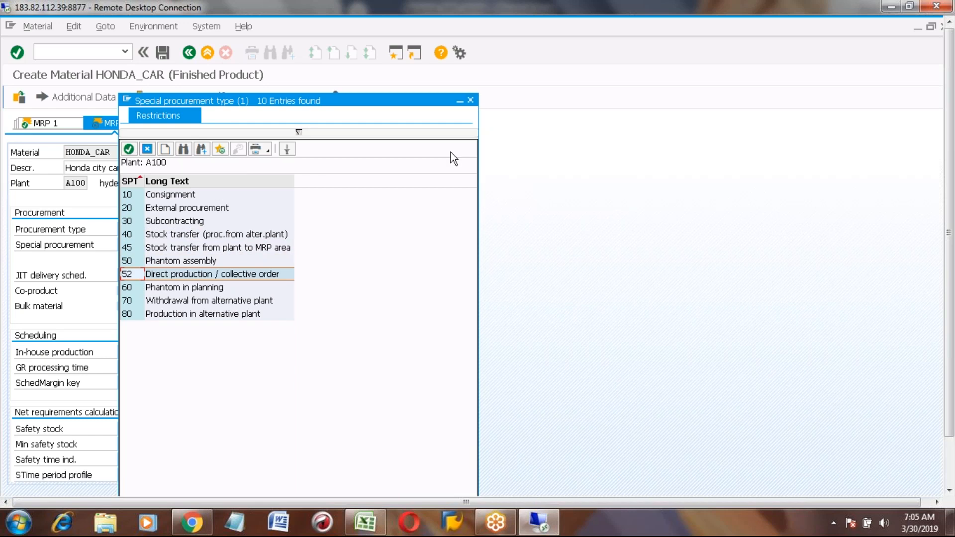
left_click(469, 101)
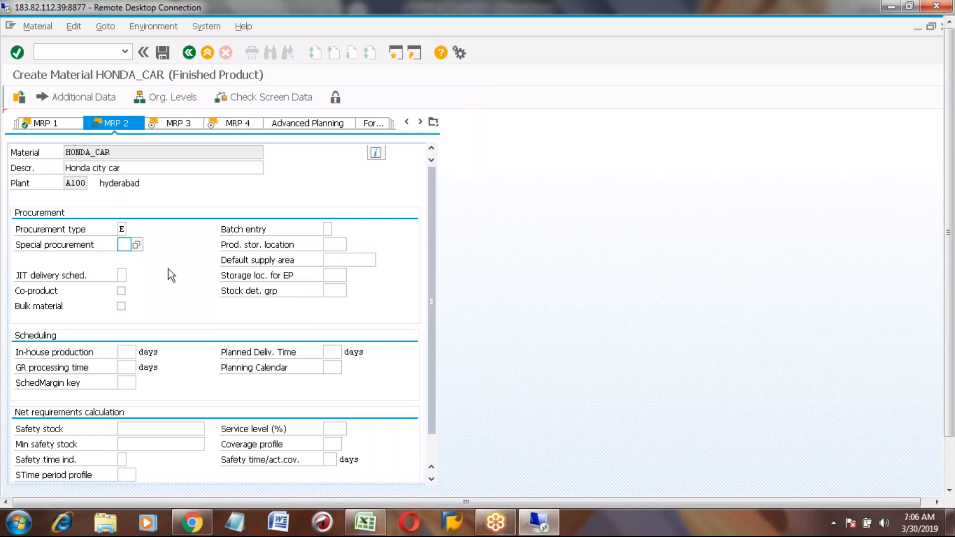
left_click(339, 243)
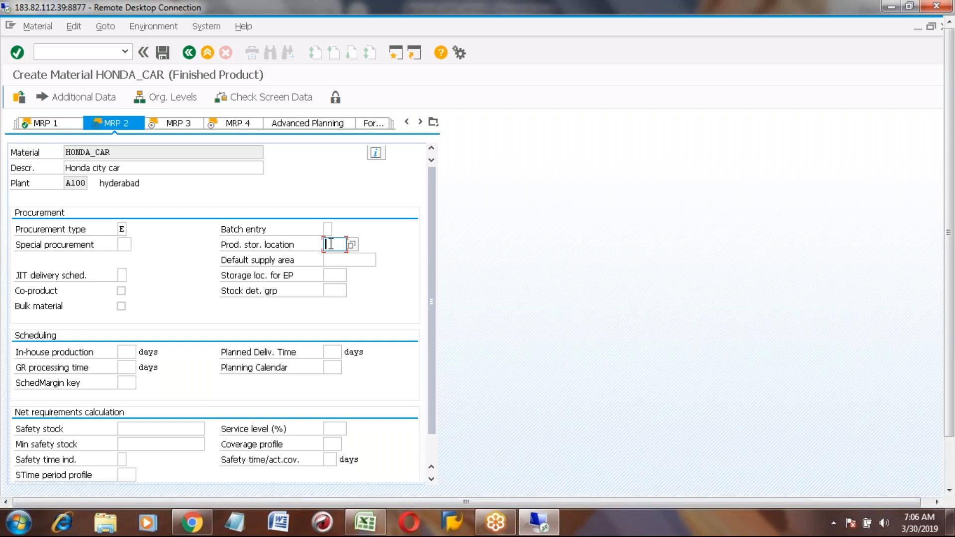
type("3")
left_click(331, 275)
left_click(334, 244)
left_click(333, 276)
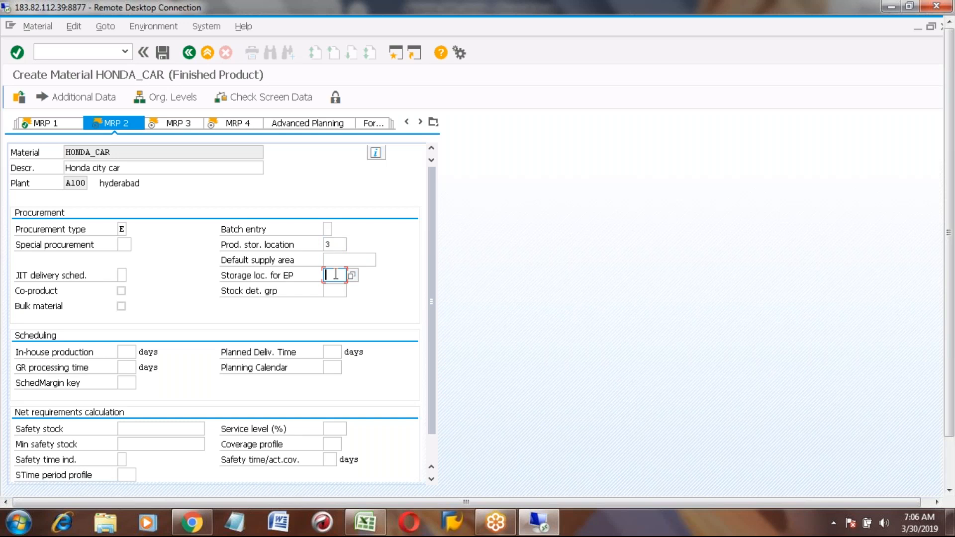
left_click(128, 352)
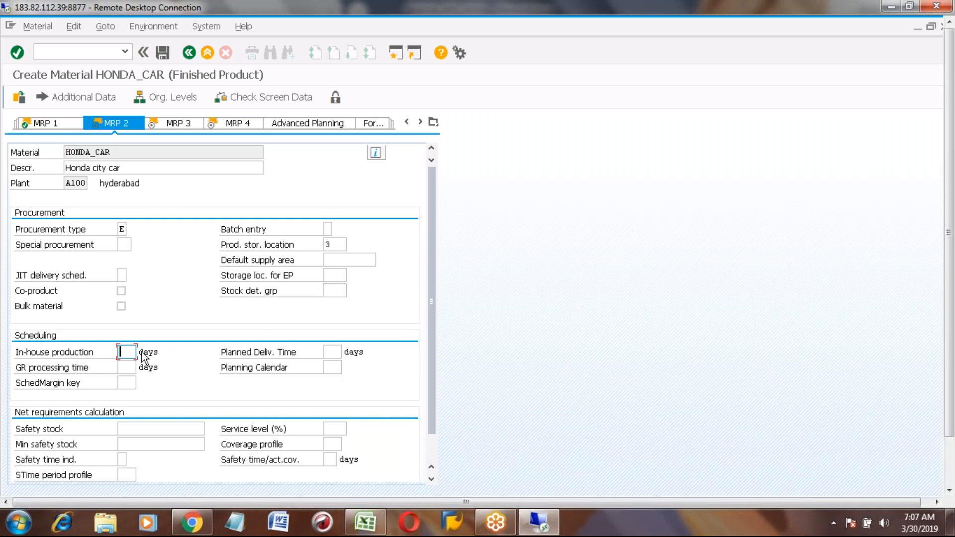
- Enter 2 days in-house production time and check planned delivery, GR processing and scheduling margin fields
type("2")
left_click(335, 353)
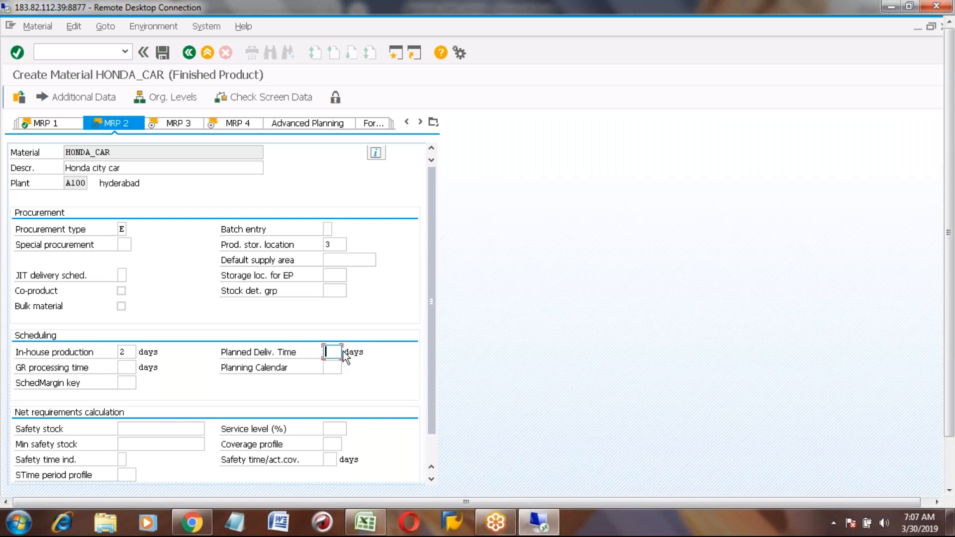
left_click(126, 368)
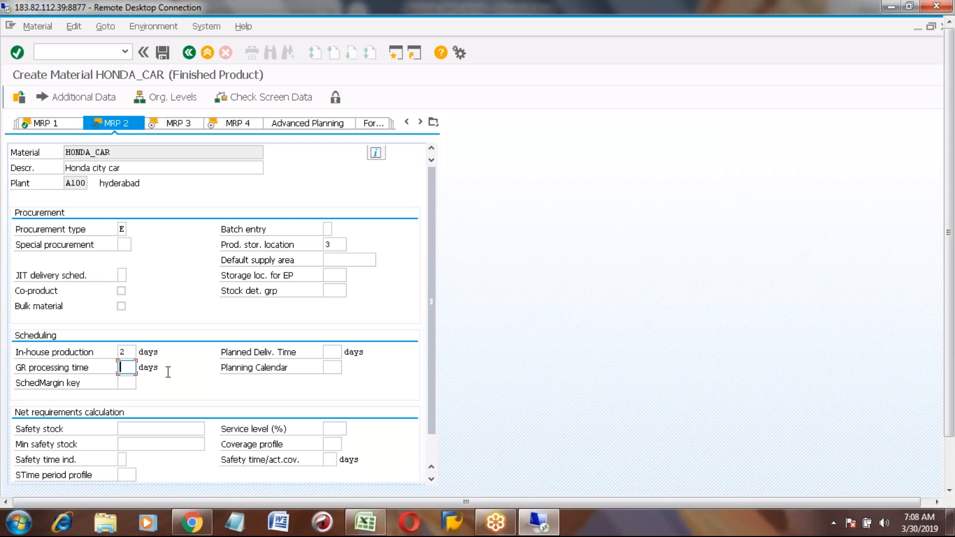
left_click(127, 383)
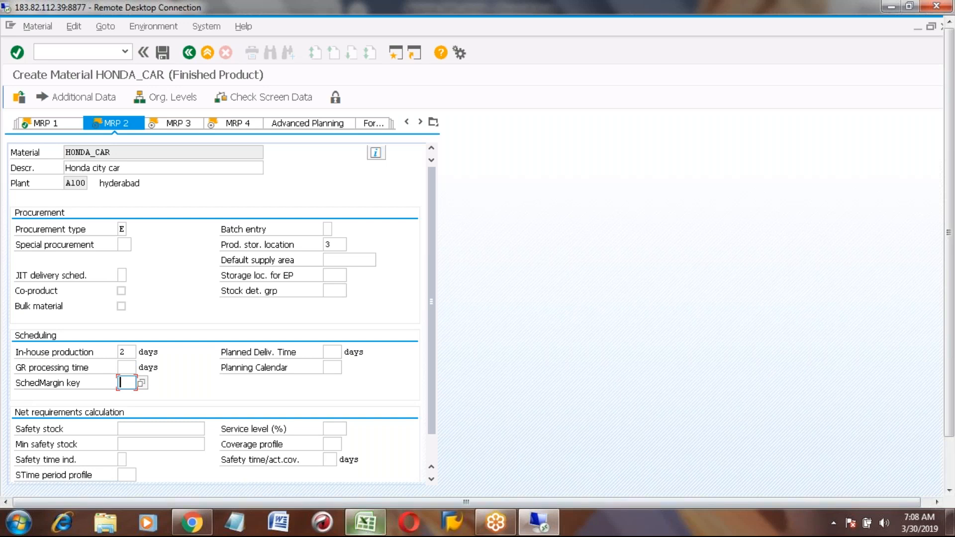
left_click(365, 522)
- Enter the heading 'Schedule Margin Key' in cell E57
key("Return")
key("Down")
key("Left")
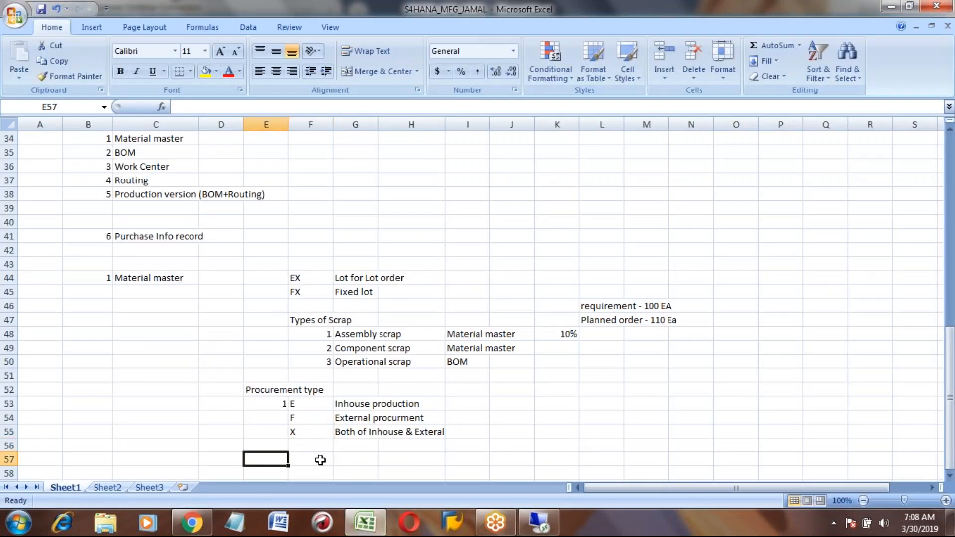
type("Shce")
key("BackSpace")
key("BackSpace")
key("BackSpace")
type("chedule")
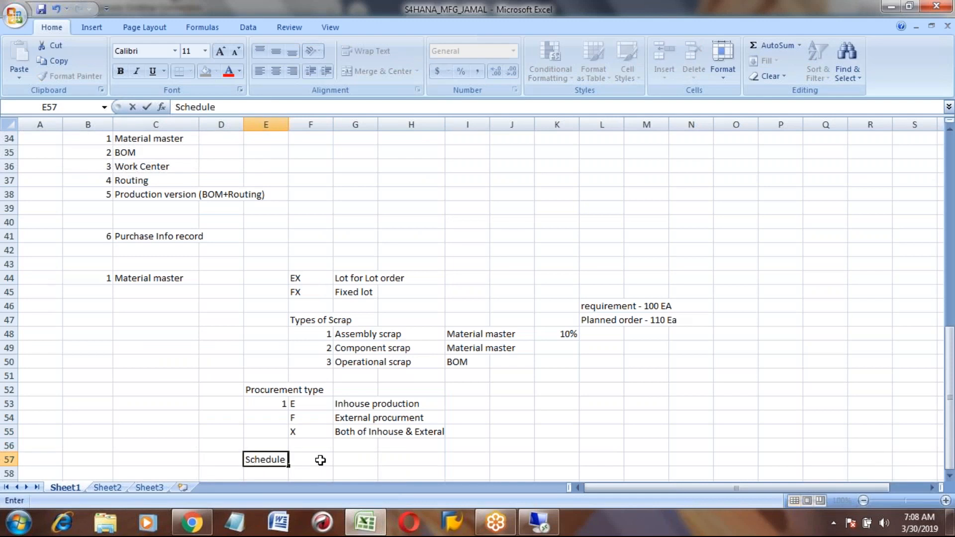
type(" Margin ")
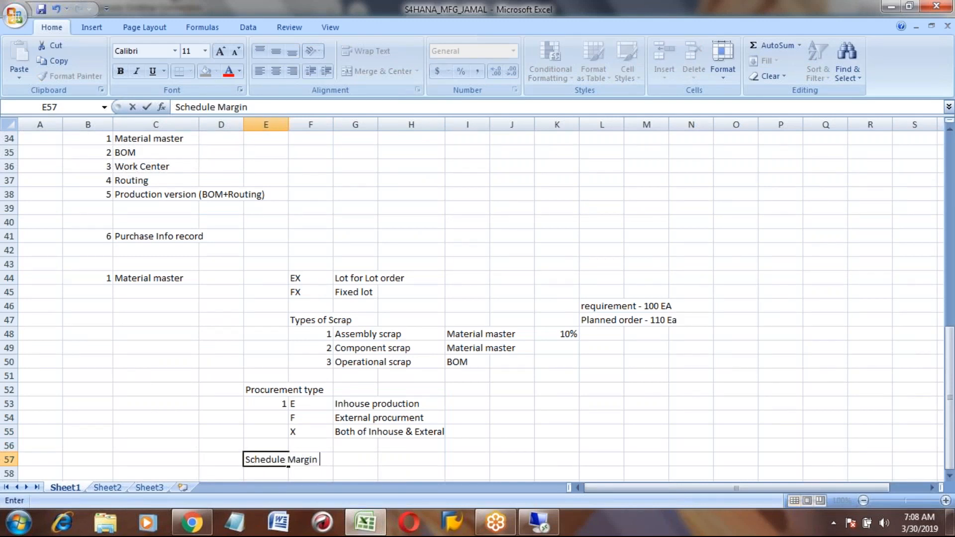
type("Key")
key("Return")
key("Return")
- Add the label 'SMK' in cell F58 below the heading
key("Up")
key("Right")
type("SMK")
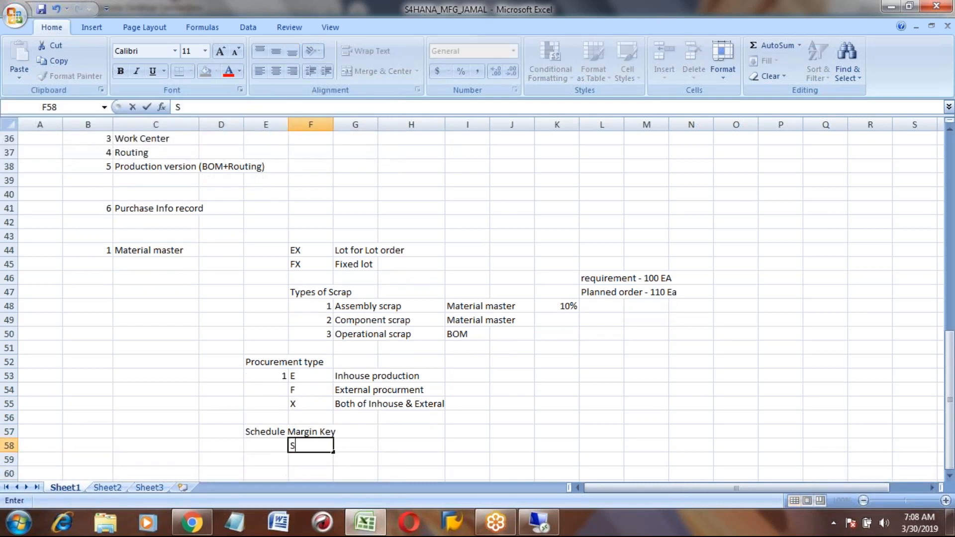
key("Return")
key("Return")
key("Return")
key("Return")
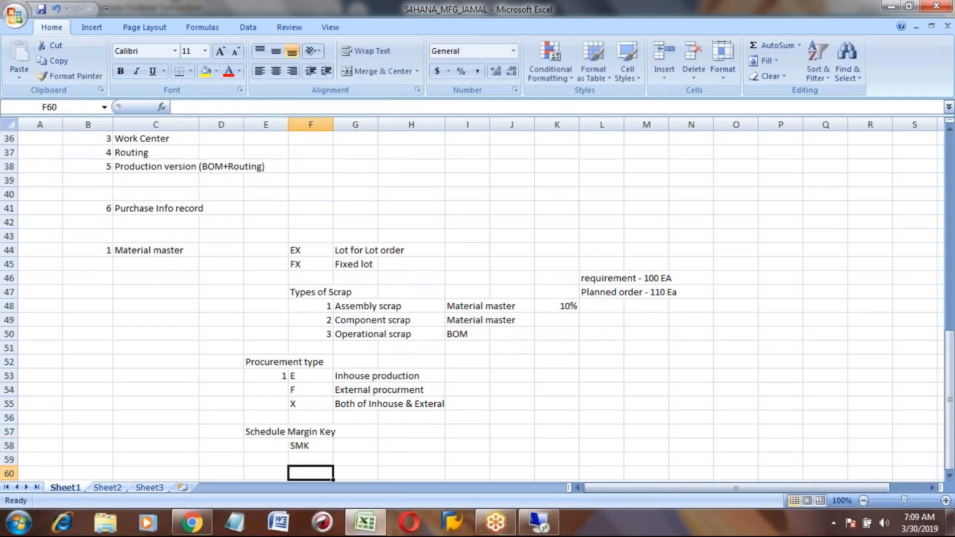
key("Up")
key("Up")
key("Up")
key("Up")
key("Up")
key("Left")
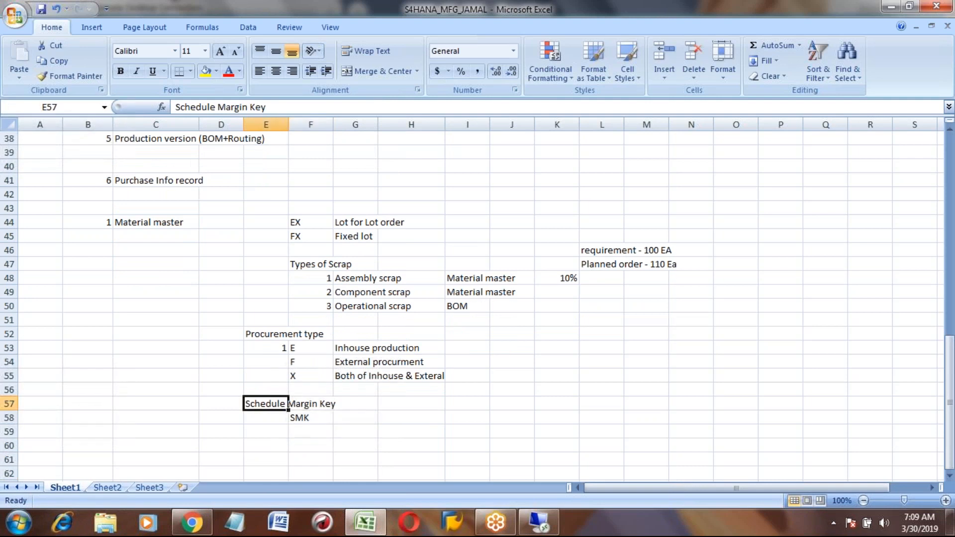
key("Right")
key("Down")
key("Down")
key("Down")
key("Up")
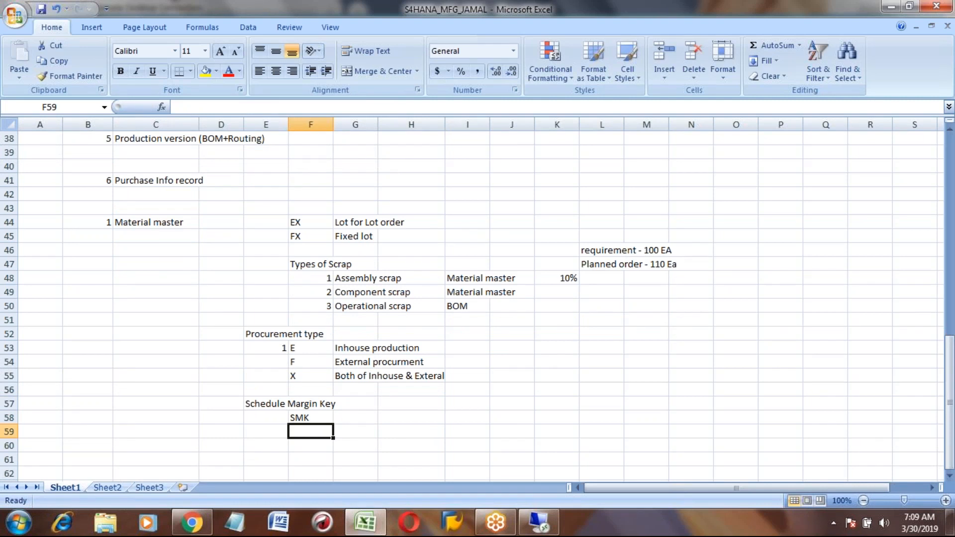
- Number the SMK items 1 to 4 in F59:F62, then list SAP's scheduling margin keys
type("1")
key("Return")
type("2")
key("Down")
type("3")
key("Down")
type("4")
key("Up")
key("Up")
key("Up")
key("Right")
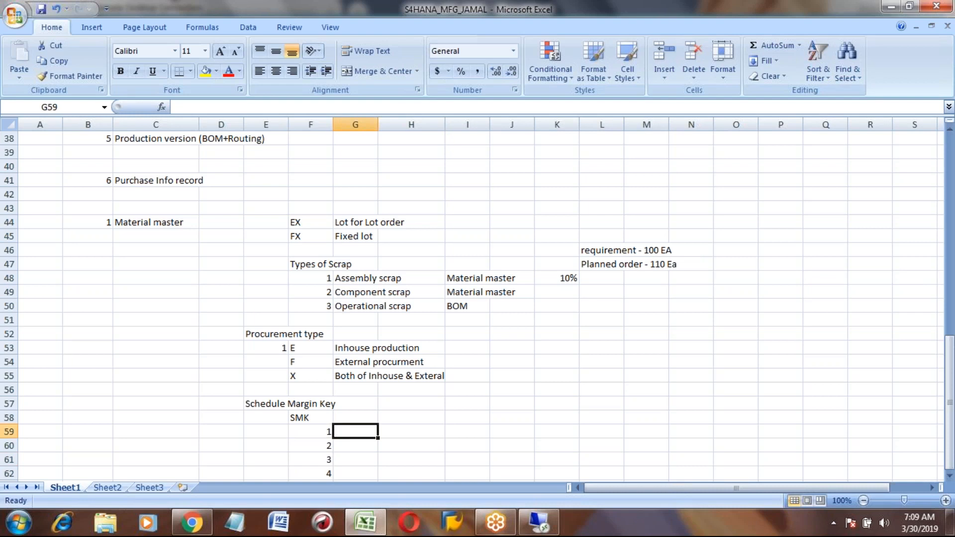
key("alt+Tab")
left_click(141, 383)
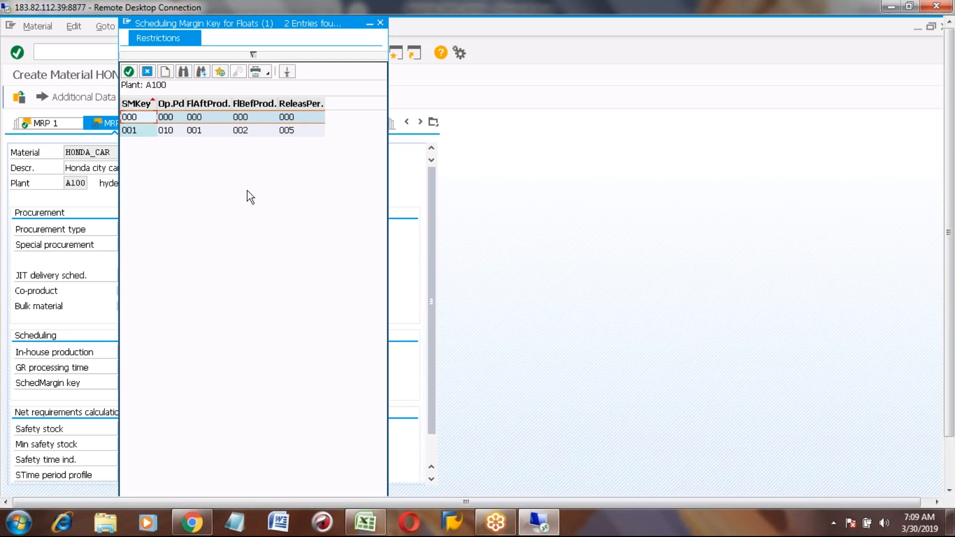
- Go back from SAP's margin key list (000, 001) to the Excel notes
key("alt+Tab")
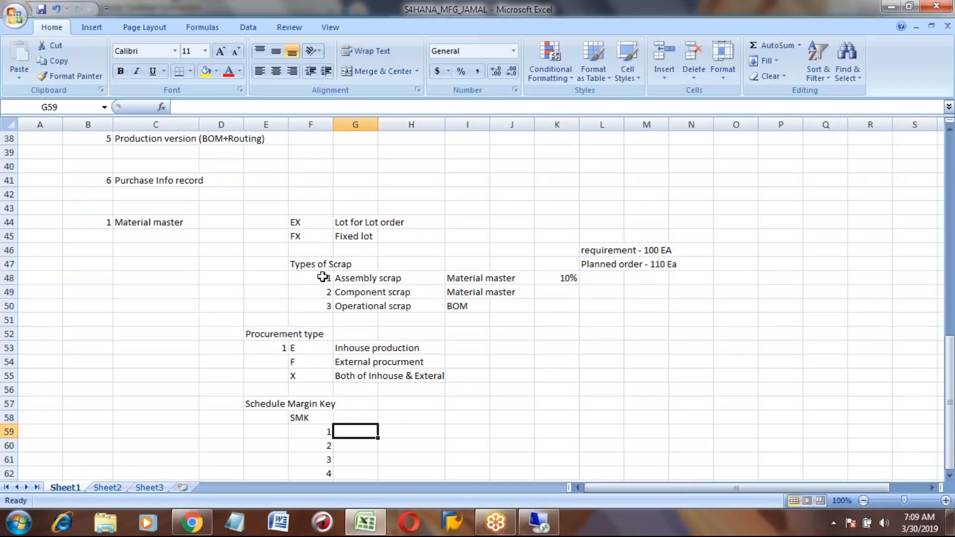
- Enter Opening period, Float before production, Float after production and Release period in G59:G62
type("Ope")
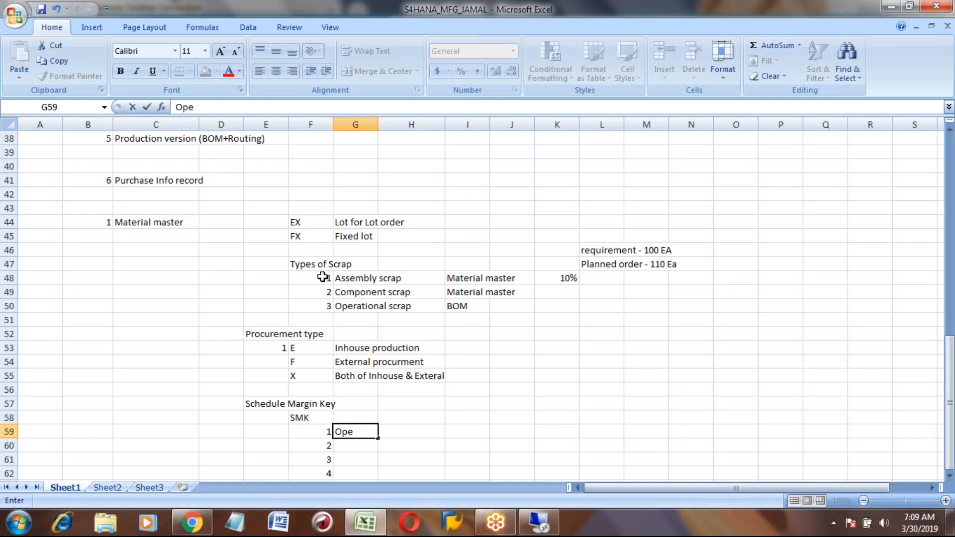
type("ning period")
key("Return")
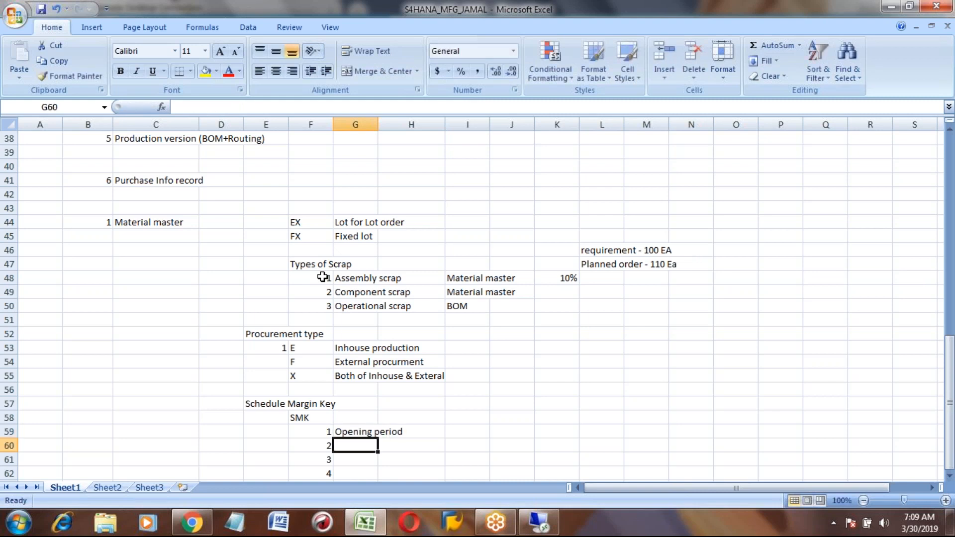
type("Float before production")
key("Return")
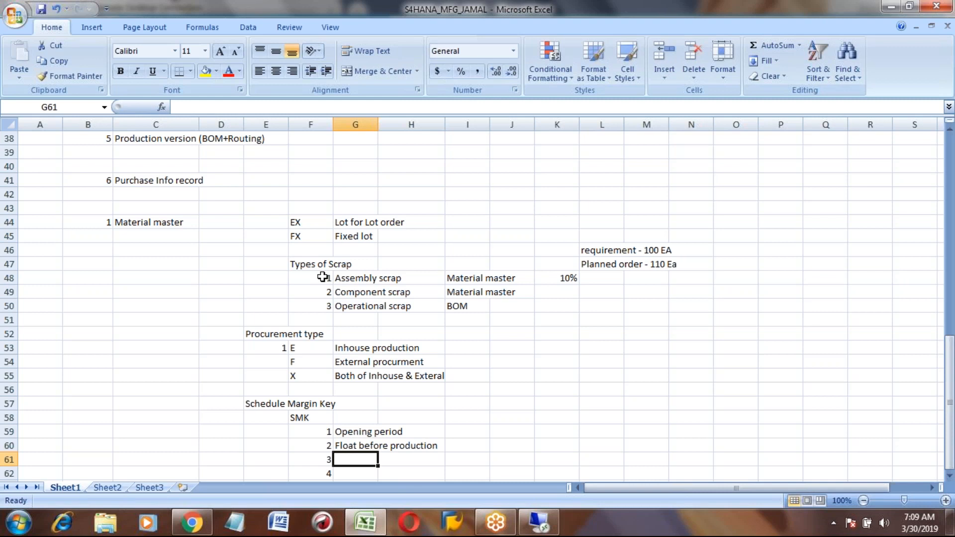
type("Float a")
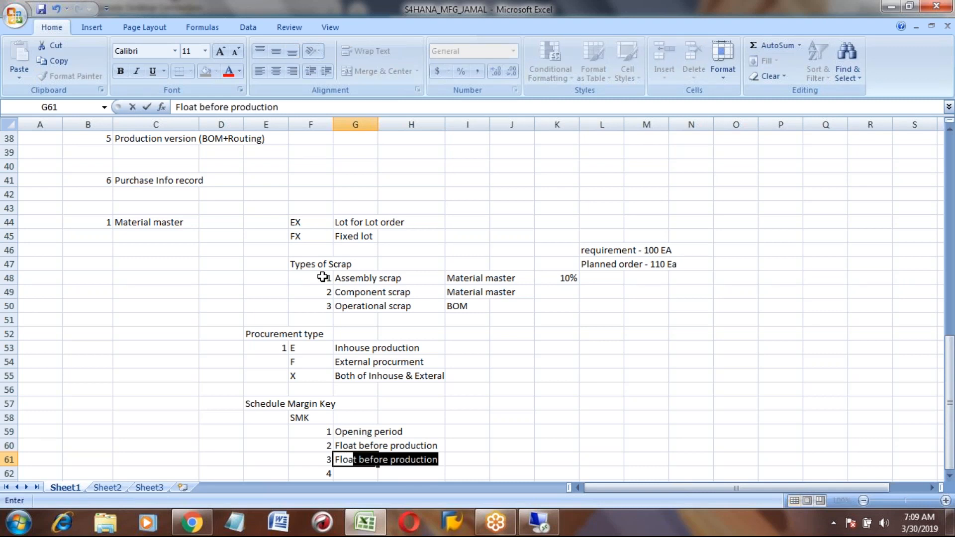
type("fter produ")
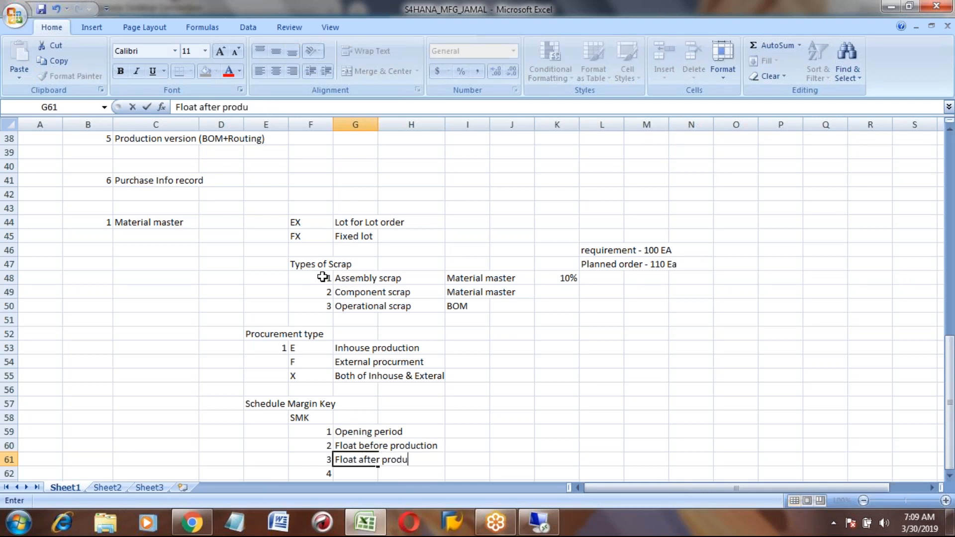
type("ction")
key("Return")
type("Release per")
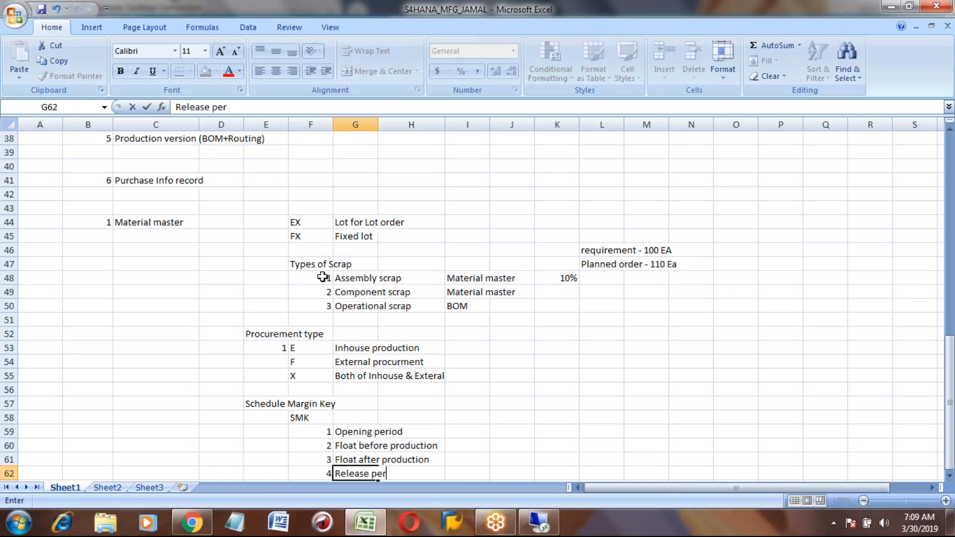
type("iod")
key("Return")
key("Up")
key("Up")
key("Up")
key("Up")
key("shift+Down")
key("shift+Down")
key("shift+Down")
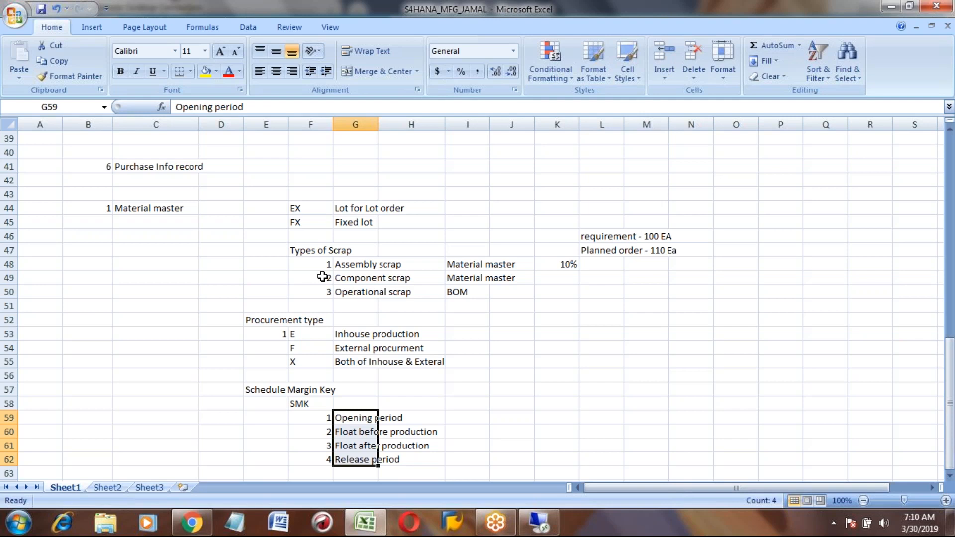
- Type 'Days' as the unit beside each of the four periods in I59:I62
key("Right")
key("Right")
type("Days")
key("Return")
type("Days")
key("Return")
type("d")
key("Return")
type("d")
key("Up")
key("Up")
key("Up")
key("Left")
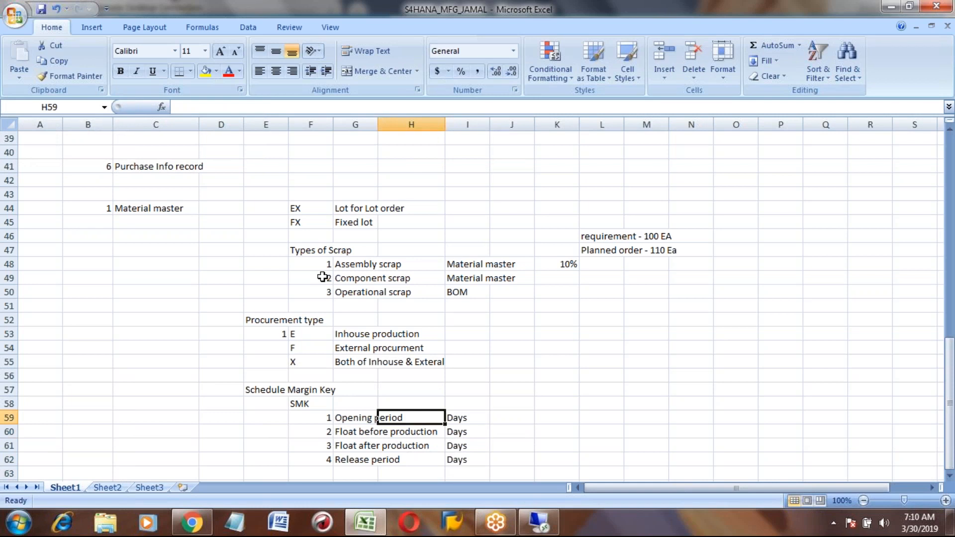
key("Left")
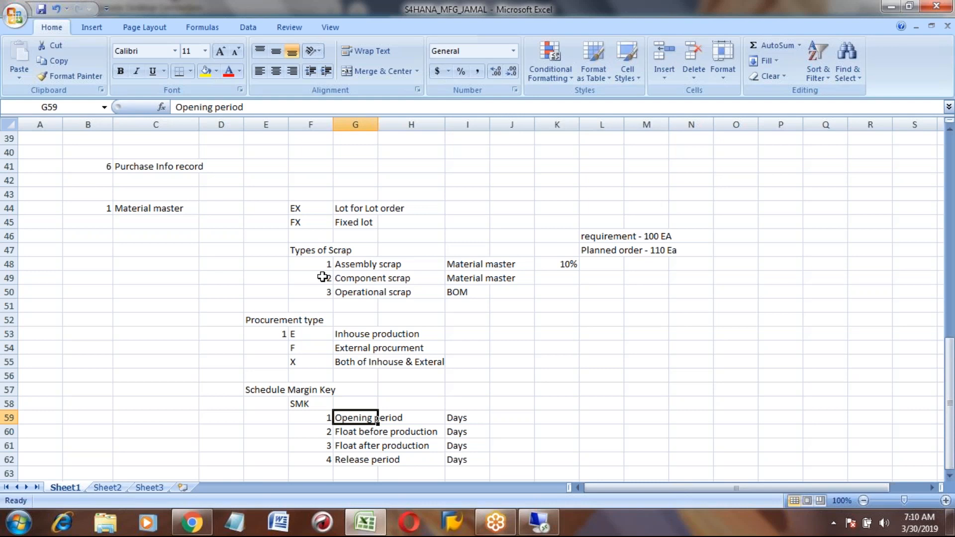
key("Down")
key("Down")
key("Down")
key("Up")
key("Up")
key("Up")
key("Down")
key("Down")
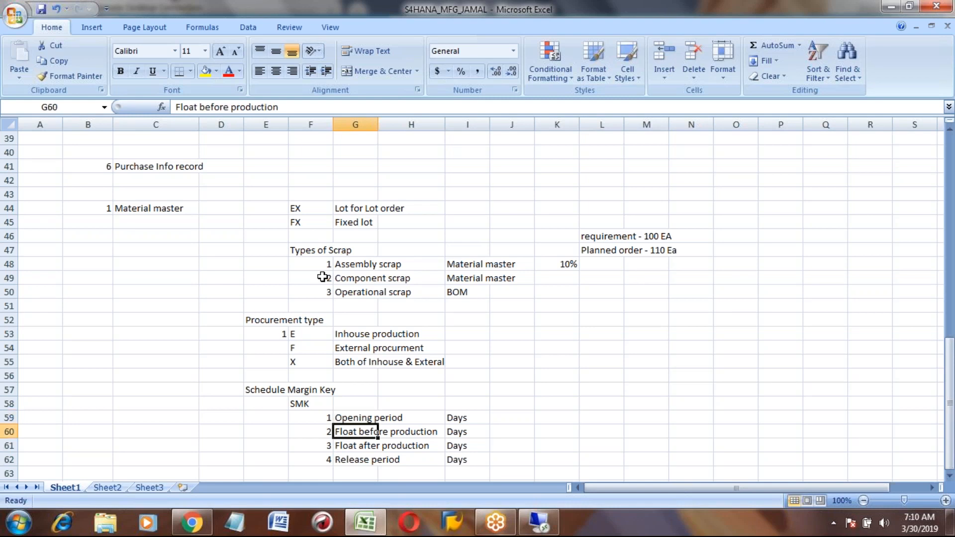
key("Up")
key("Up")
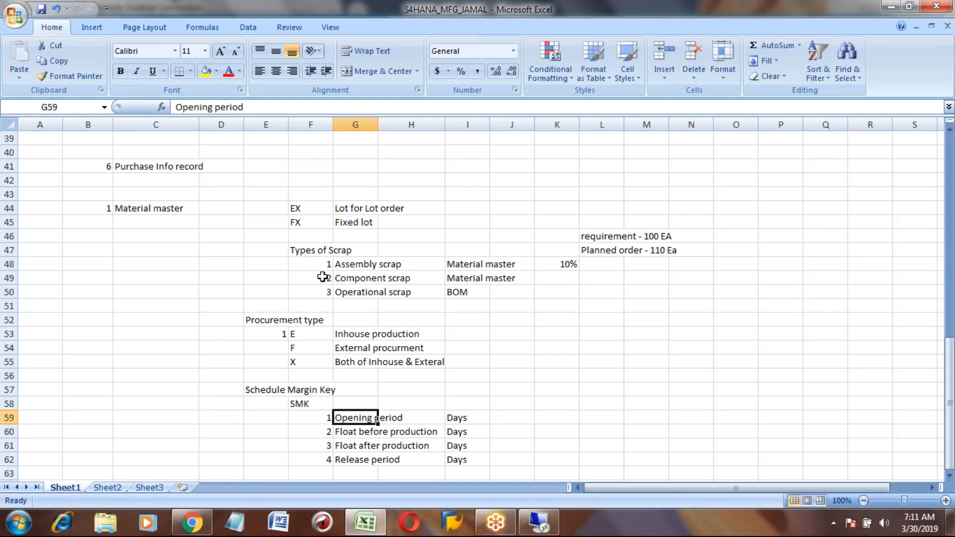
- Enter 2 days as the Opening period value
key("Right")
key("Right")
key("Right")
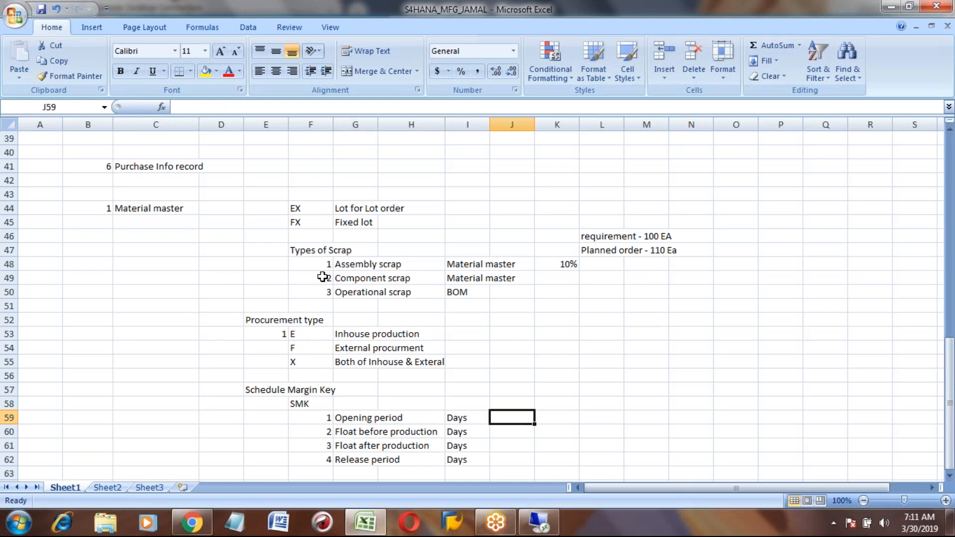
type("2")
key("Return")
key("Up")
key("Left")
key("Left")
key("Left")
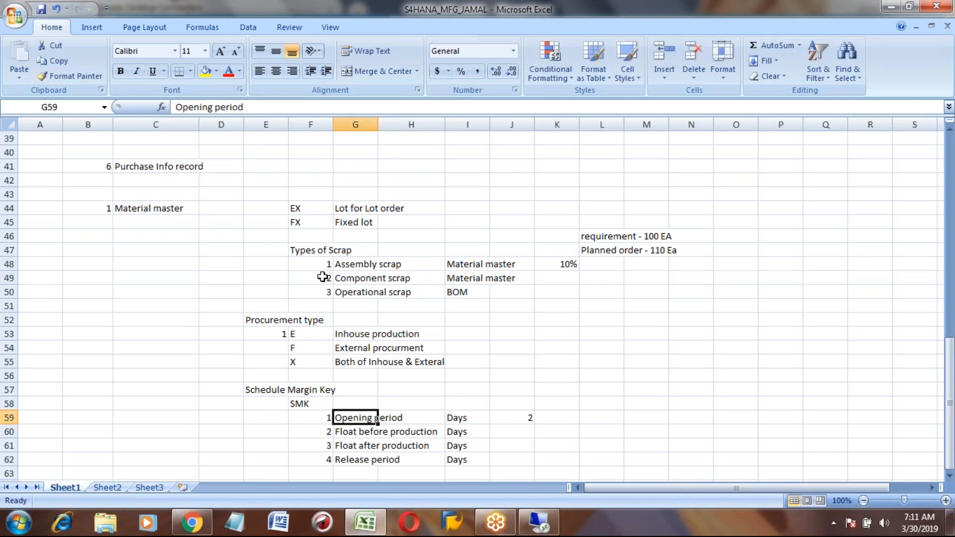
key("Down")
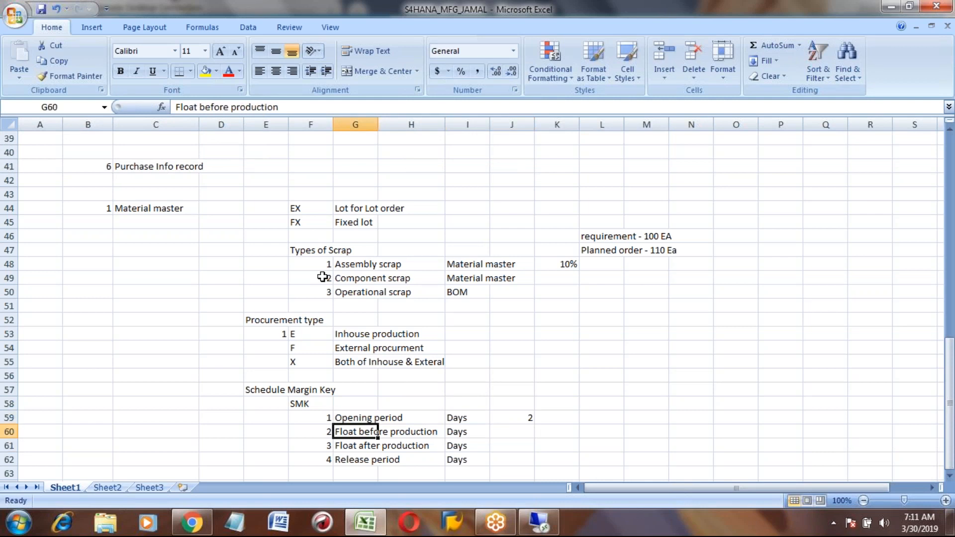
key("Down")
key("Up")
key("Down")
key("Up")
key("Down")
key("Up")
- Enter 1 day each for Float before production, Float after production and Release period
key("Right")
key("Right")
key("Right")
type("1")
key("Return")
type("1")
key("Return")
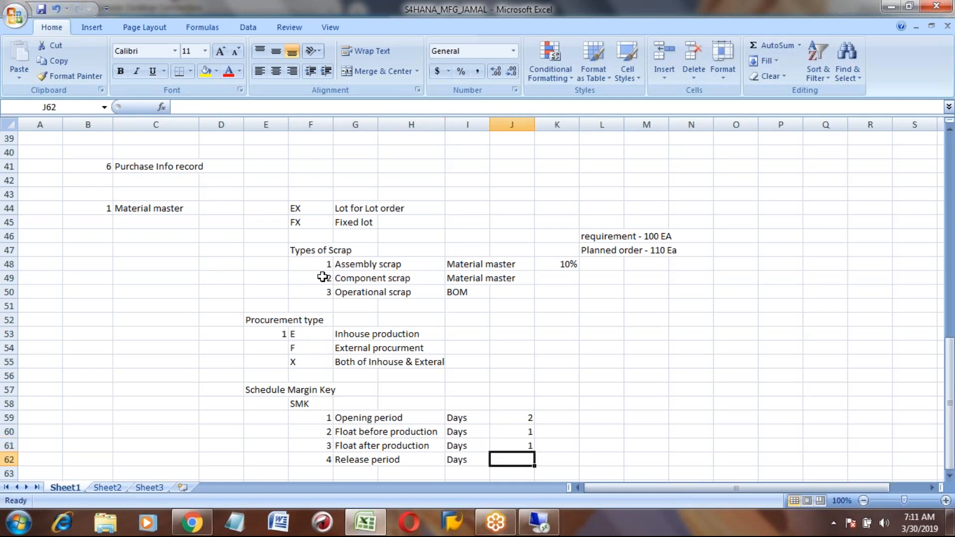
key("Left")
key("Left")
key("Left")
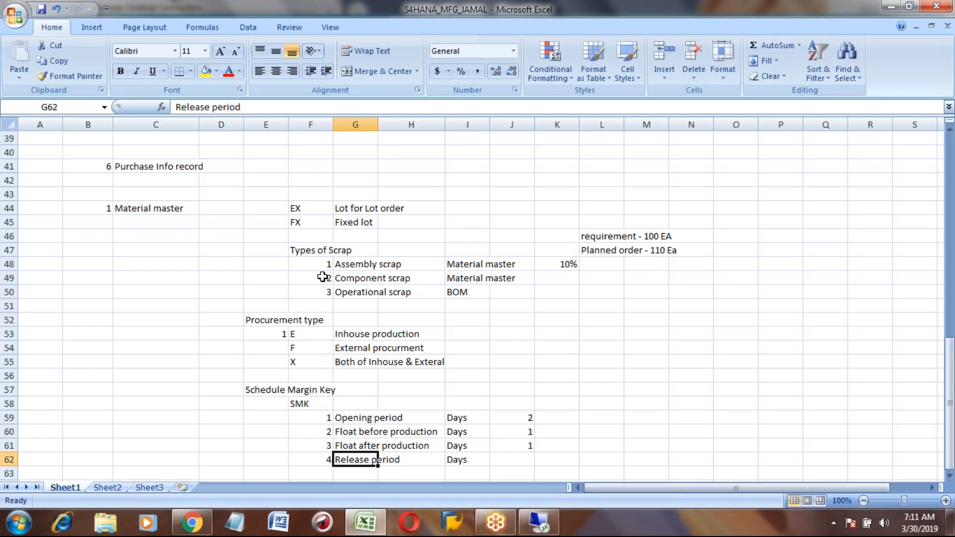
key("Right")
key("Right")
key("Right")
type("1")
key("Return")
- Select the four day values in J59:J62 to check their total
key("Up")
key("Up")
key("Up")
key("Up")
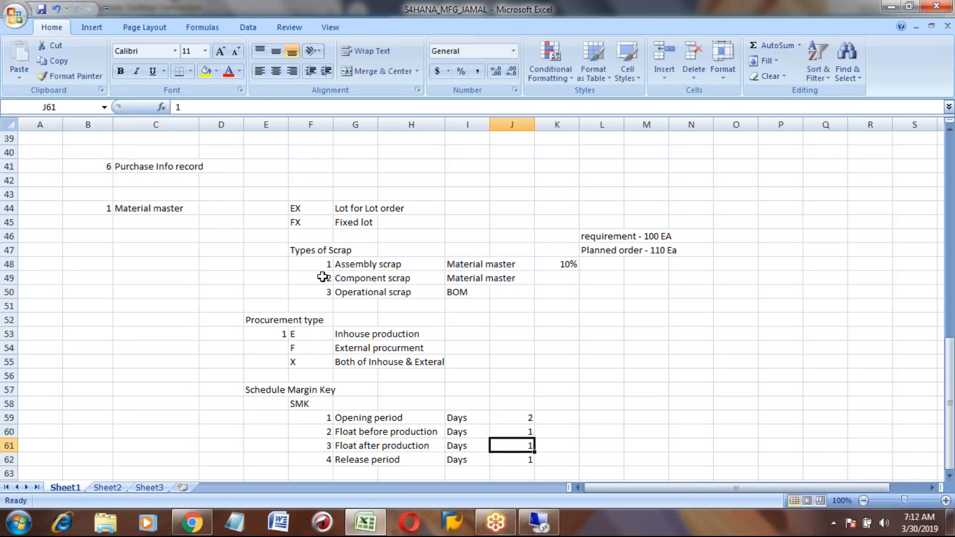
key("Left")
key("Left")
key("Left")
key("Left")
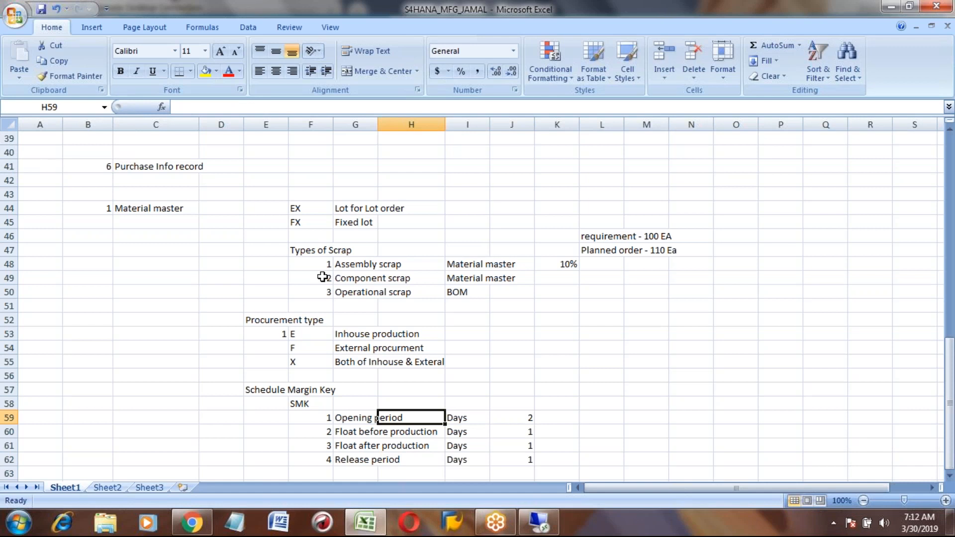
key("Up")
key("Down")
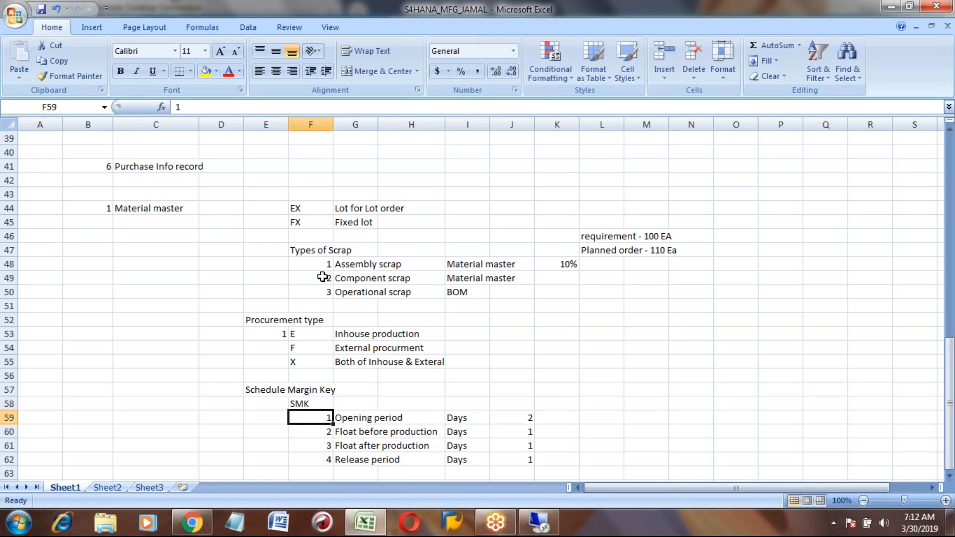
key("Right")
key("shift+Down")
key("shift+Down")
key("shift+Down")
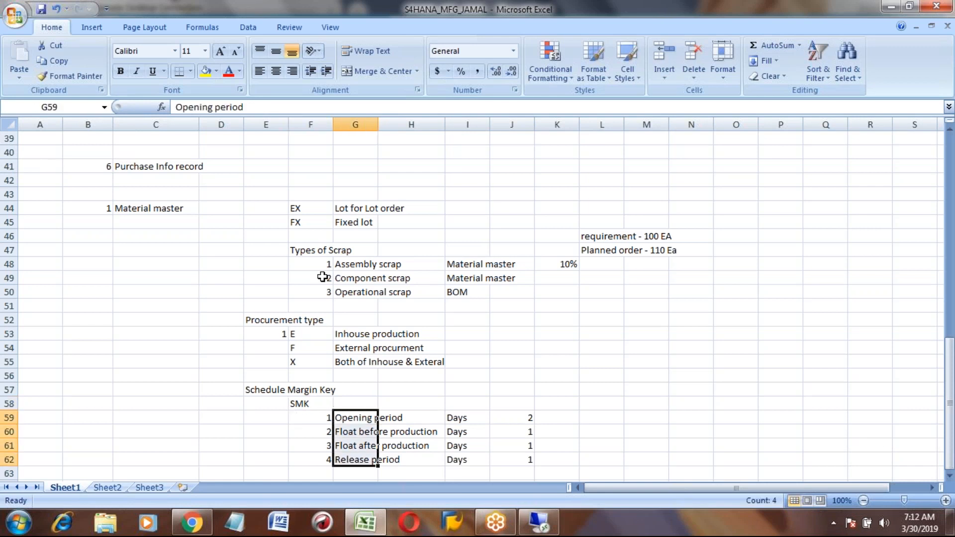
key("Right")
key("Right")
key("Right")
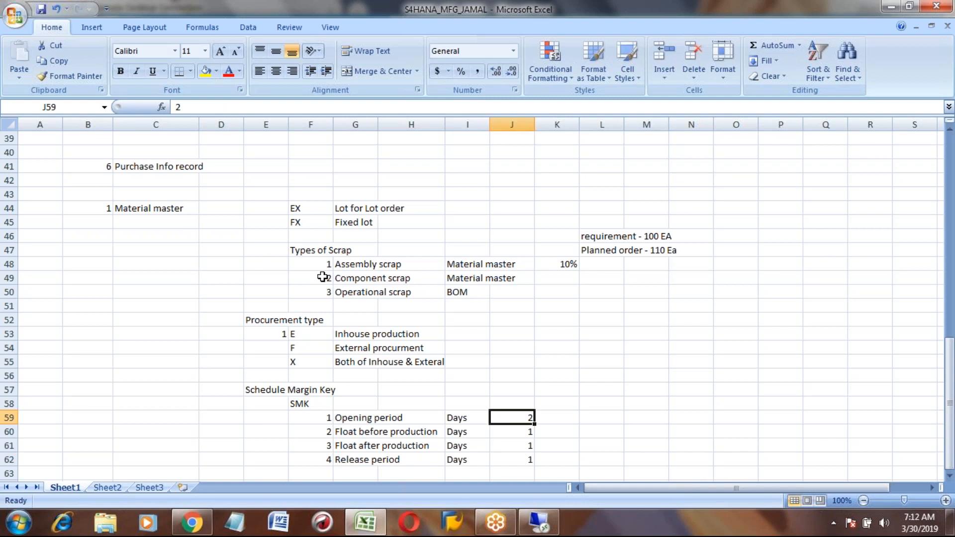
key("shift+Down")
key("shift+Down")
key("shift+Down")
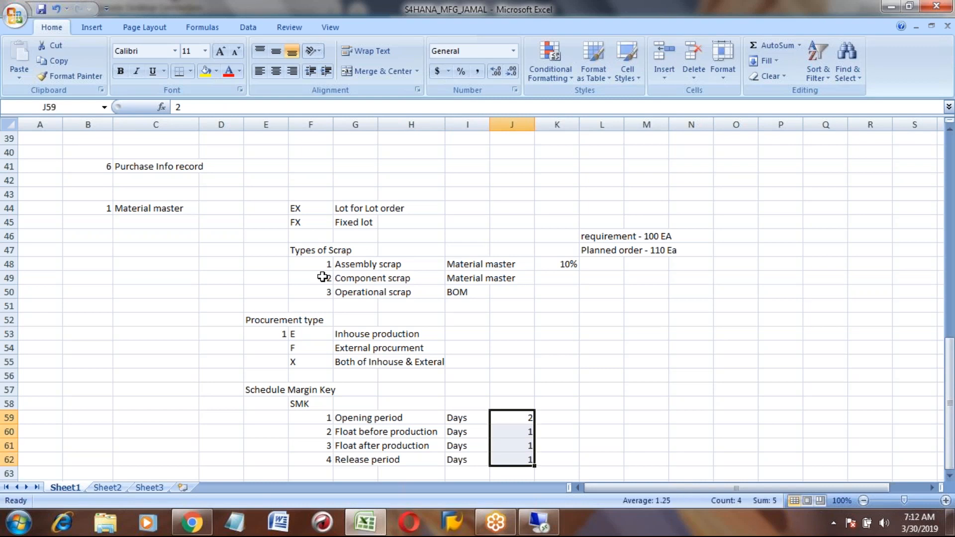
key("Left")
key("Left")
key("Left")
key("Left")
key("Right")
key("shift+Down")
key("shift+Down")
key("shift+Down")
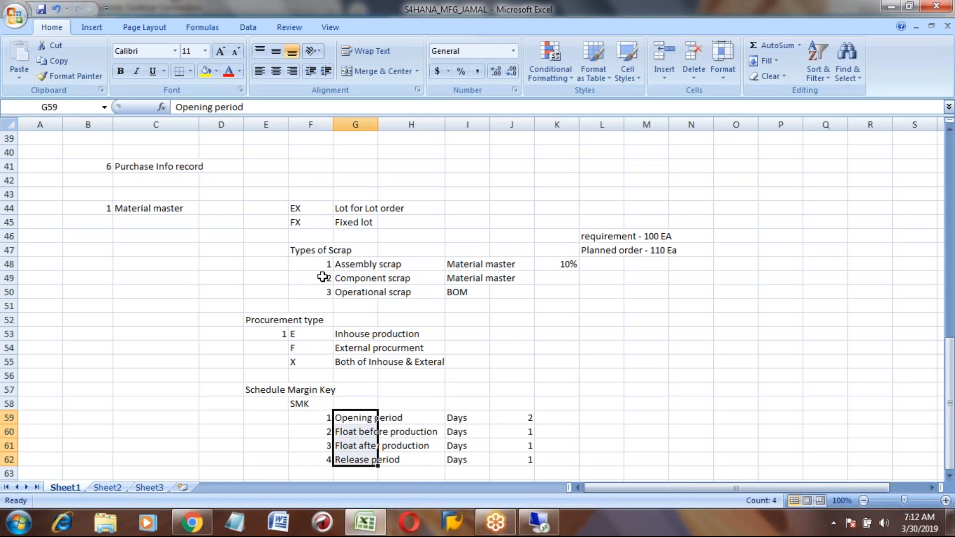
key("Down")
key("Down")
key("Down")
key("Down")
key("Down")
key("Down")
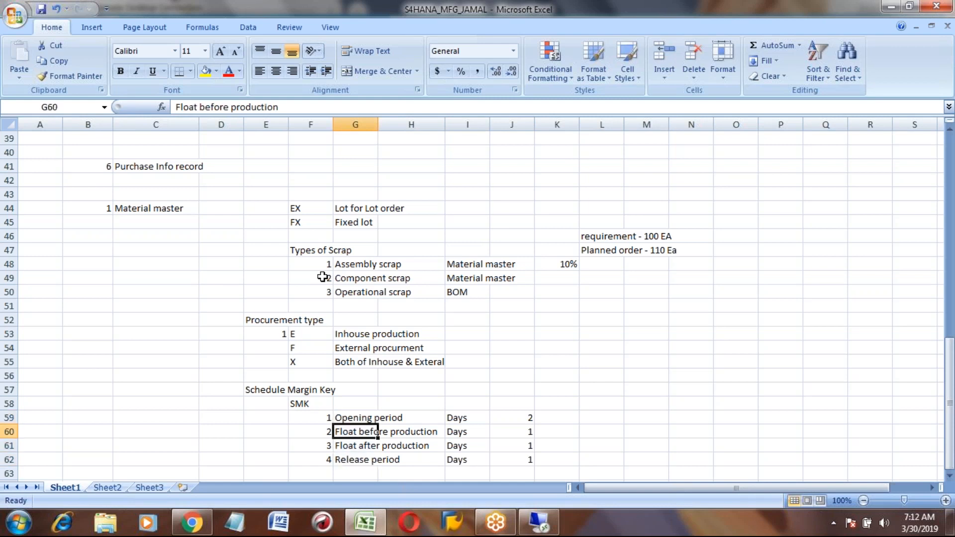
key("Down")
key("Up")
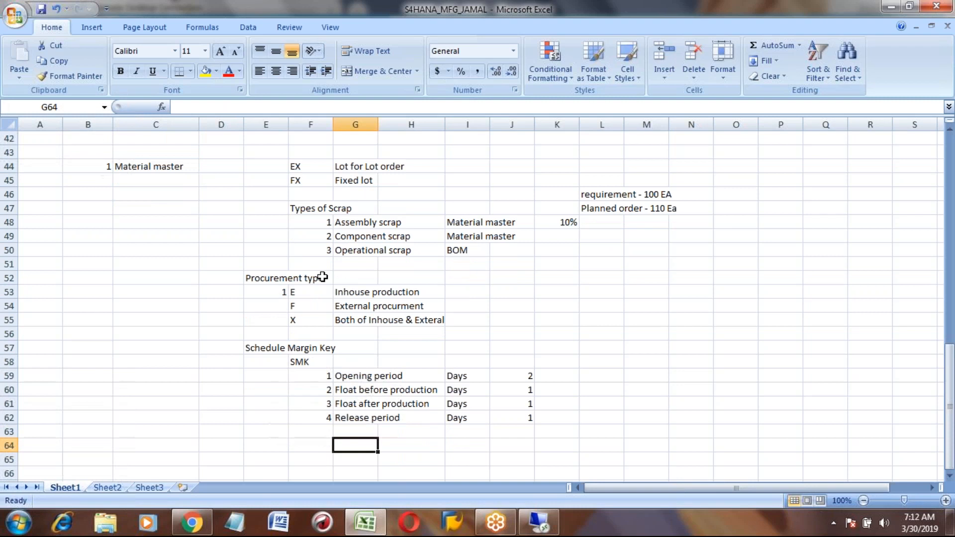
- Add the labels MRP, Start date and End date in G64:G66
type("MRP")
key("Return")
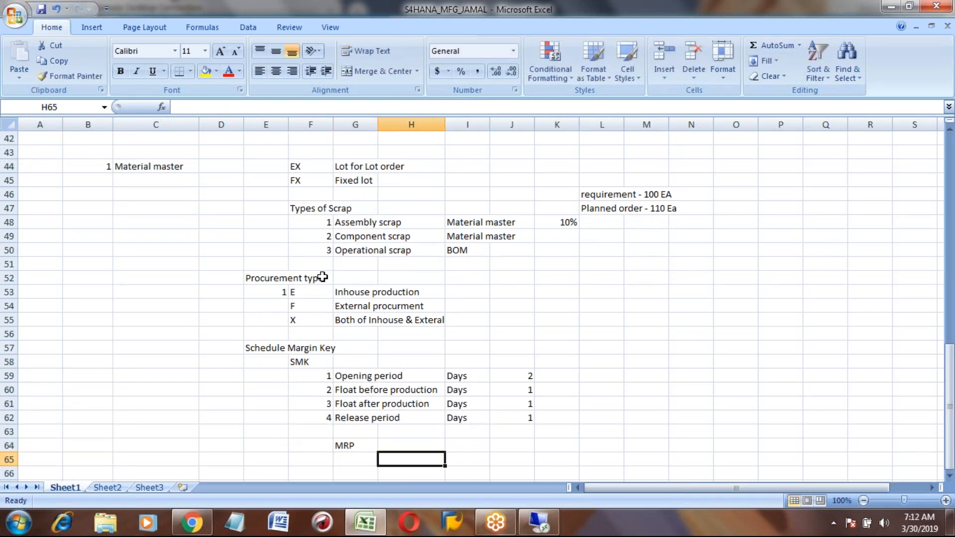
type("Start data")
key("BackSpace")
type("e")
key("Return")
type("End date")
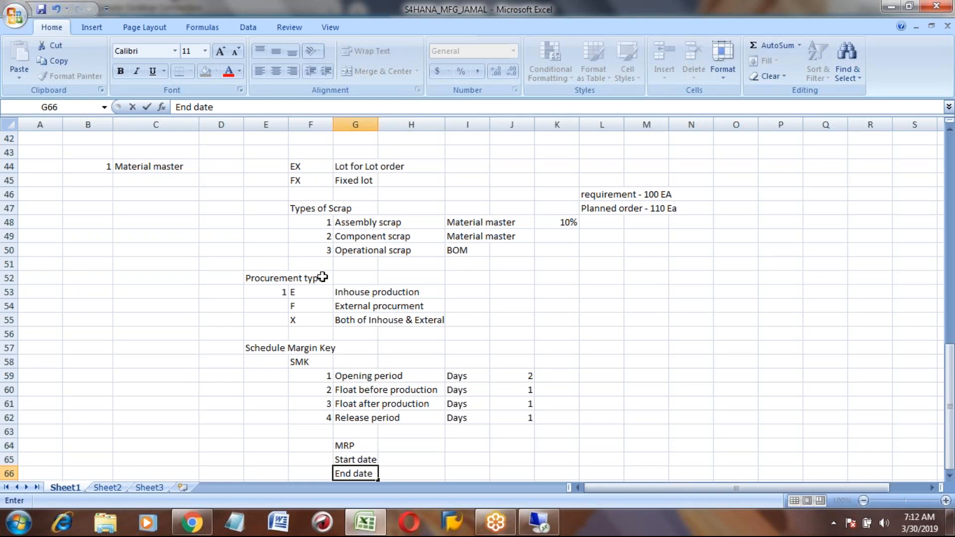
key("Return")
key("Up")
key("Up")
key("Up")
key("Down")
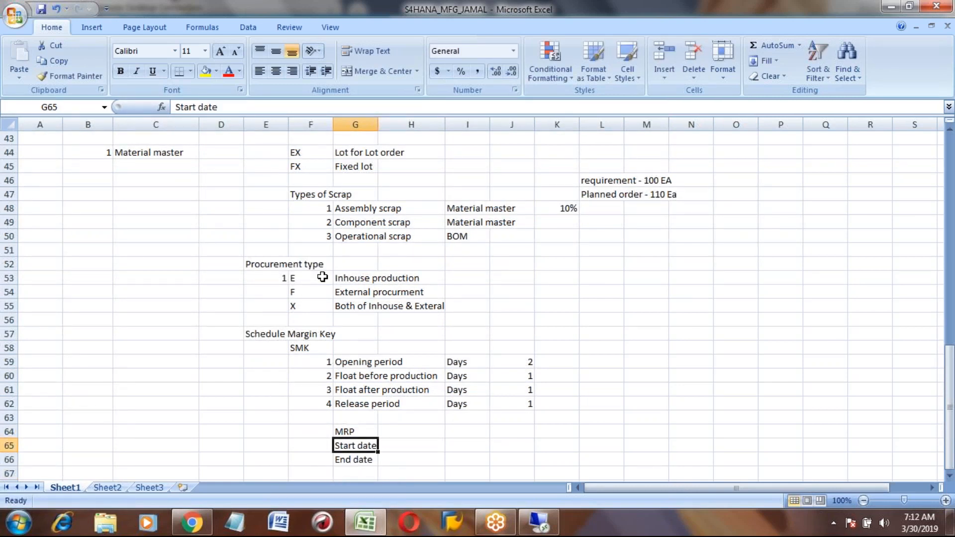
key("Down")
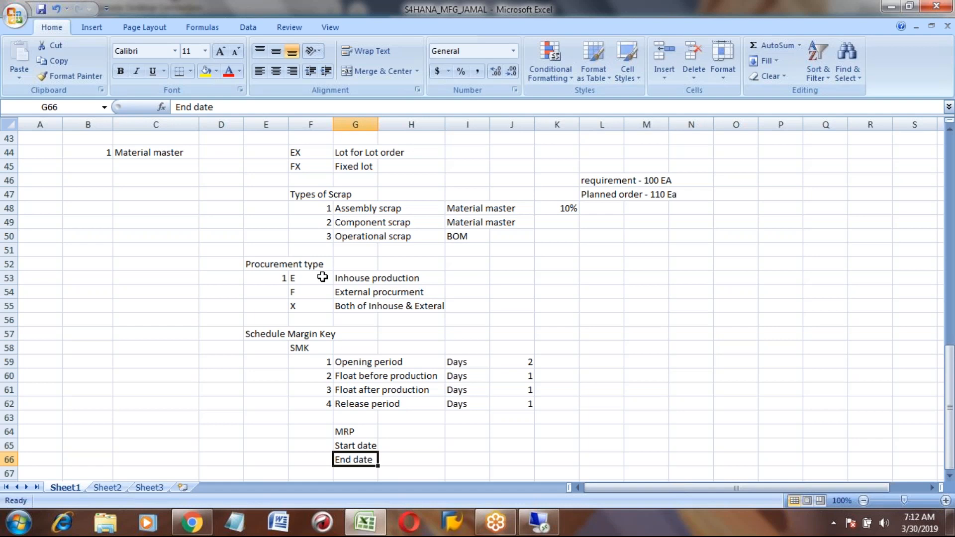
- Total the four day values, then enter '1 car' in H64 with 5 beside it
left_click(519, 360)
key("shift+Down")
key("shift+Down")
key("shift+Down")
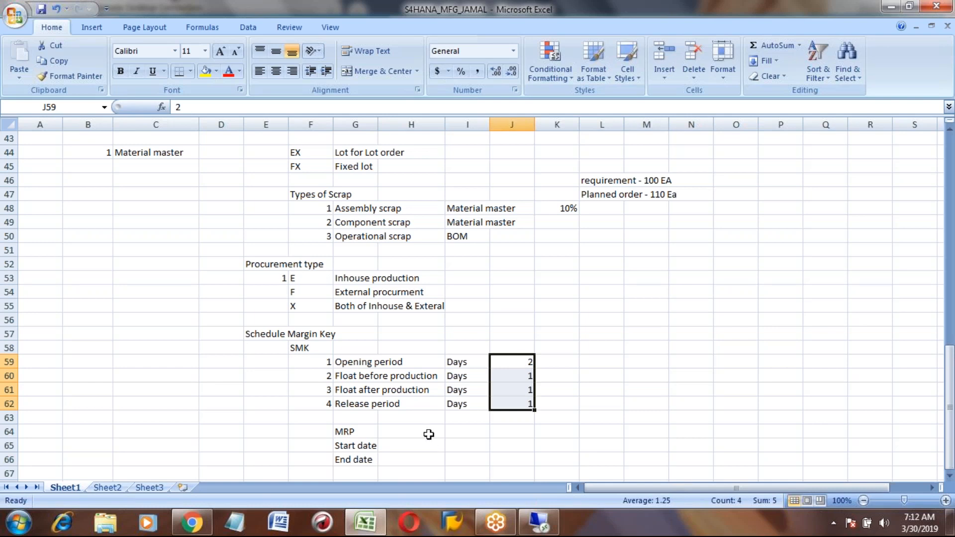
left_click(426, 430)
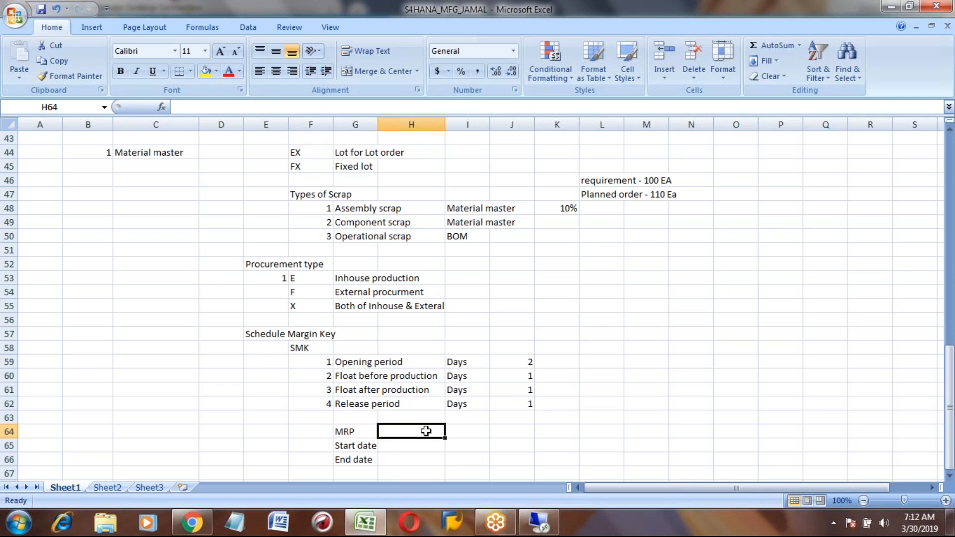
type("1")
key("BackSpace")
type("1 car")
key("Tab")
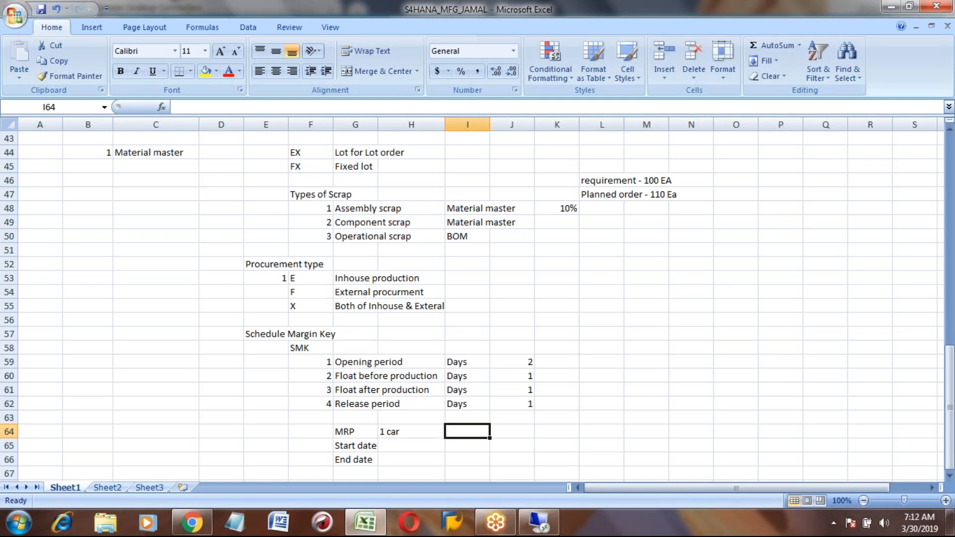
type("5")
key("Return")
key("Up")
- Check SAP's in-house production time and correct the MRP days value to 2
key("alt+Tab")
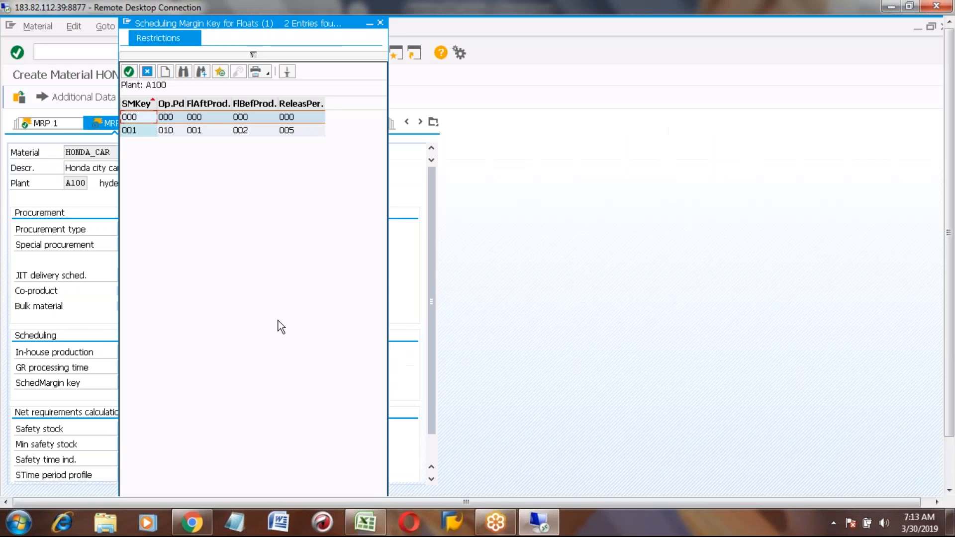
left_click(380, 23)
left_click(128, 353)
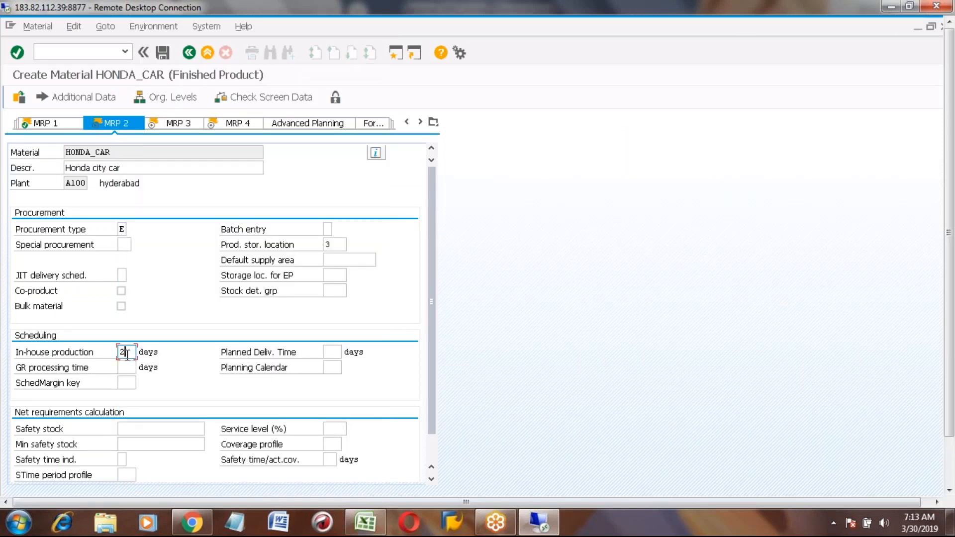
key("alt+Tab")
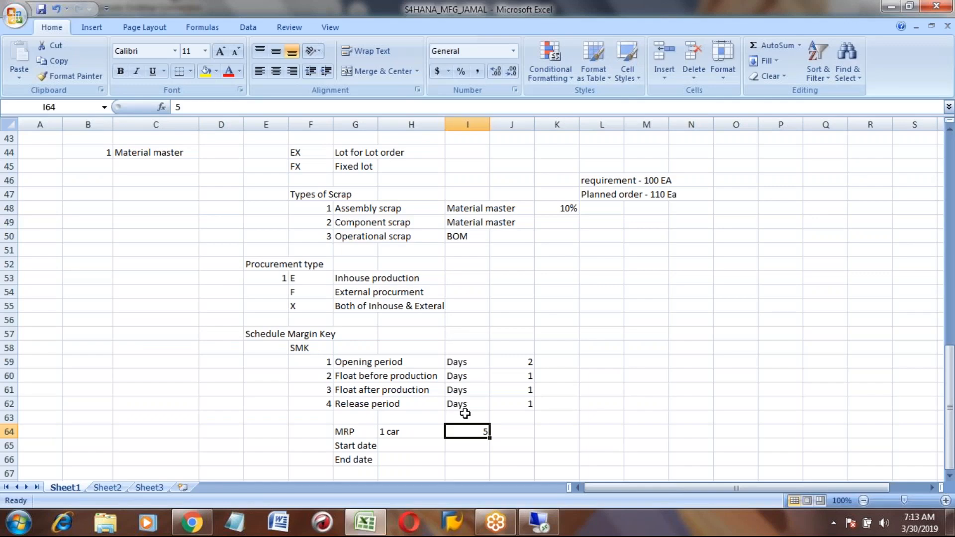
type("2")
key("Return")
key("Up")
key("Left")
key("Right")
- Reselect the four period day values to compare their total with the MRP days
left_click(360, 361)
left_click(519, 363)
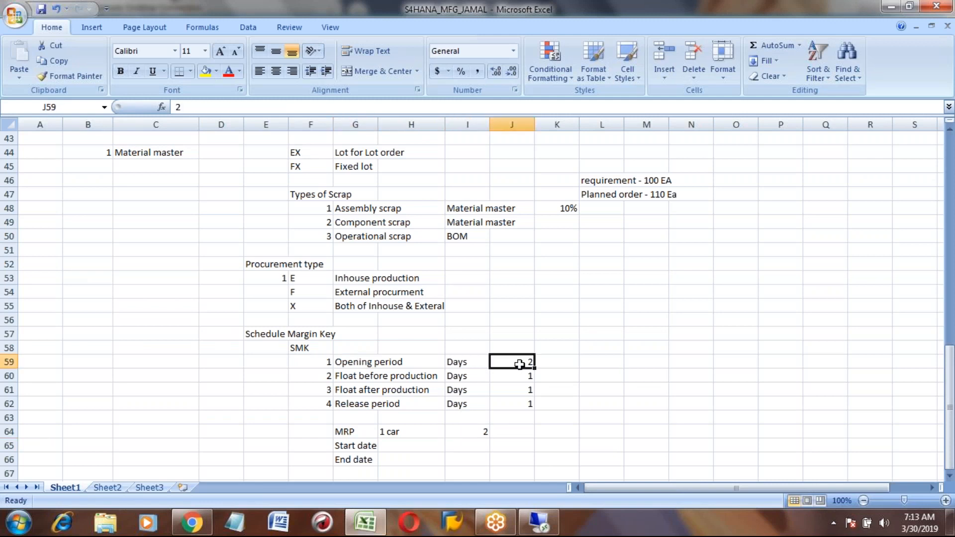
key("shift+Down")
key("shift+Down")
key("shift+Down")
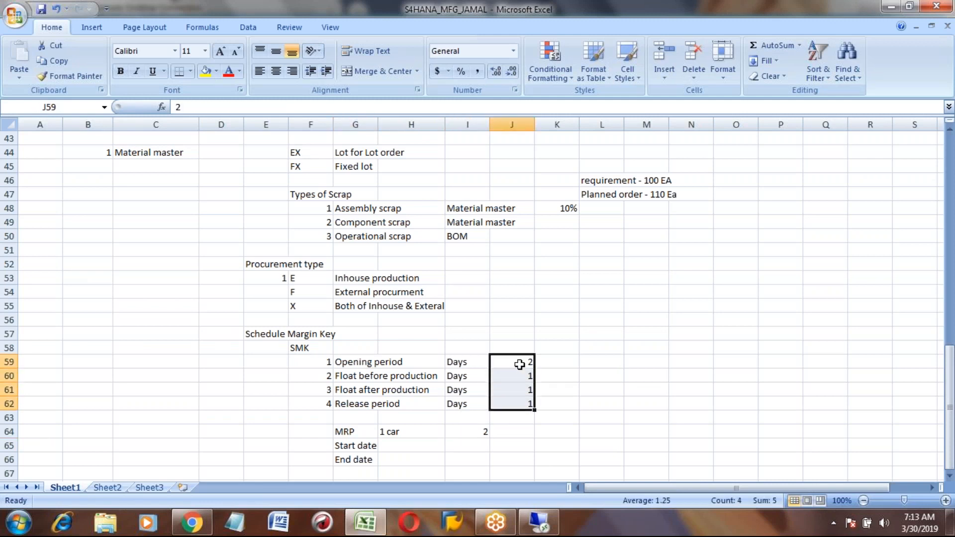
left_click(464, 432)
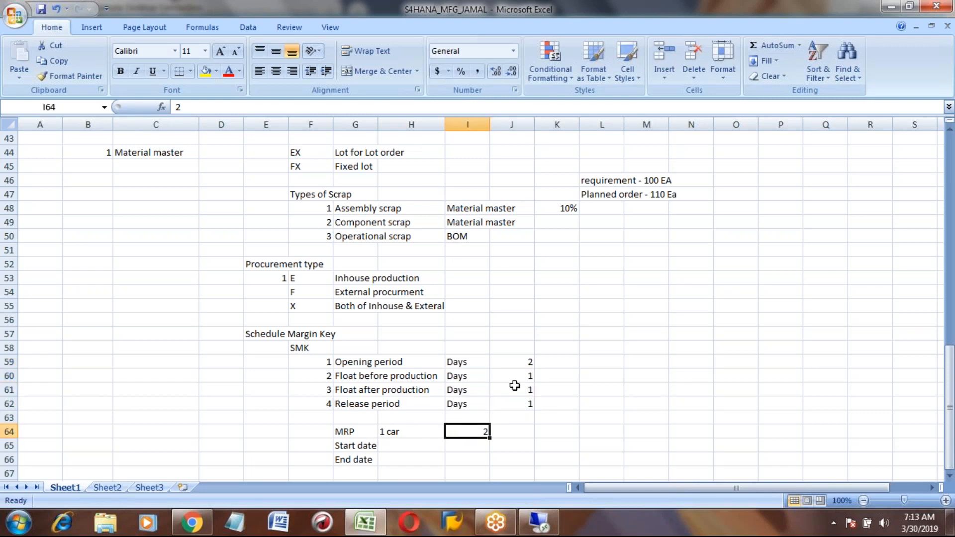
left_click(517, 365)
key("shift+Down")
key("shift+Down")
key("shift+Down")
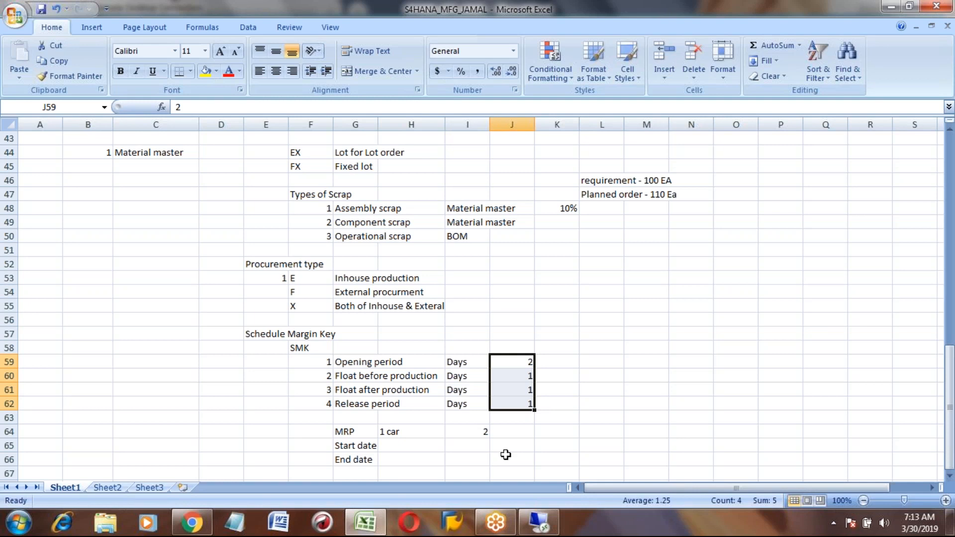
- Enter Start date 01.04.2019 and End date 07.04.2019 beside the MRP labels
left_click(412, 446)
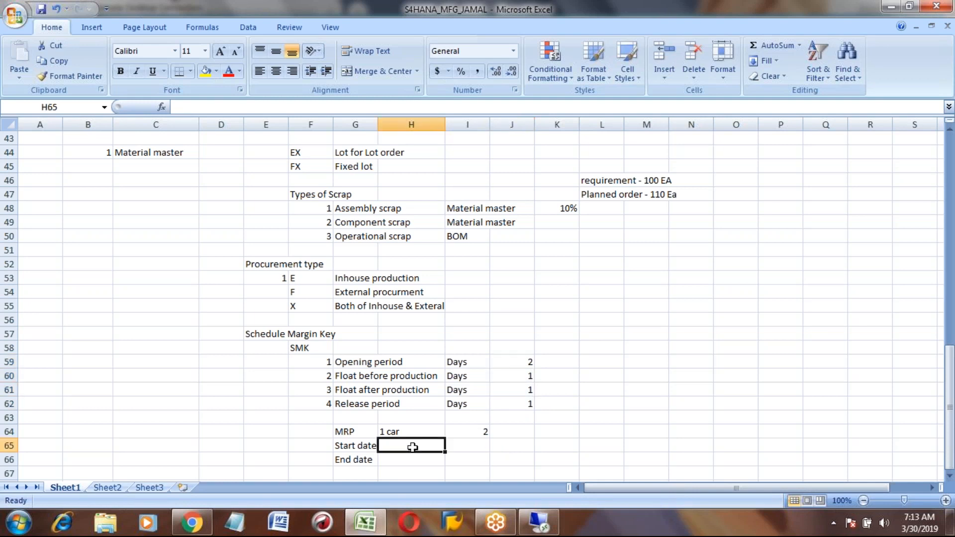
type("01.04.")
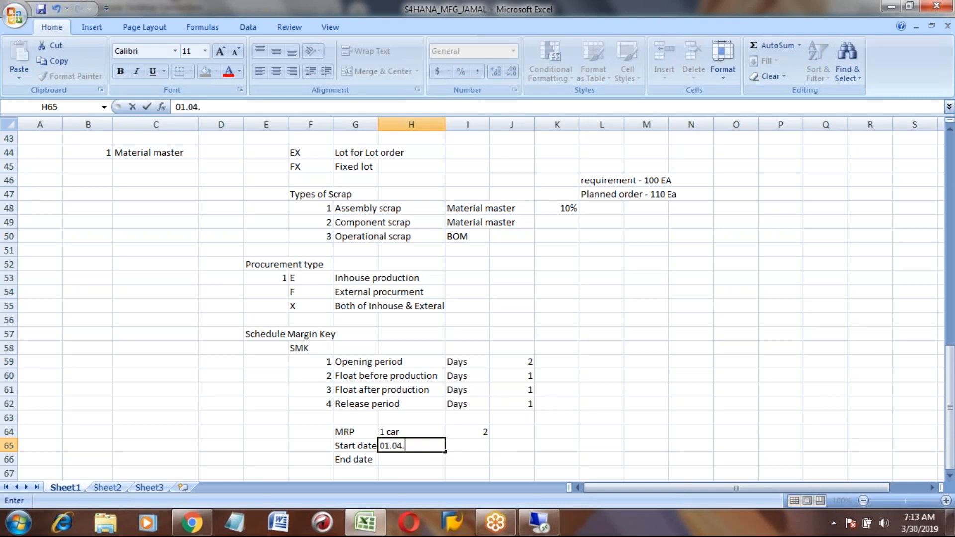
type("2019")
key("Return")
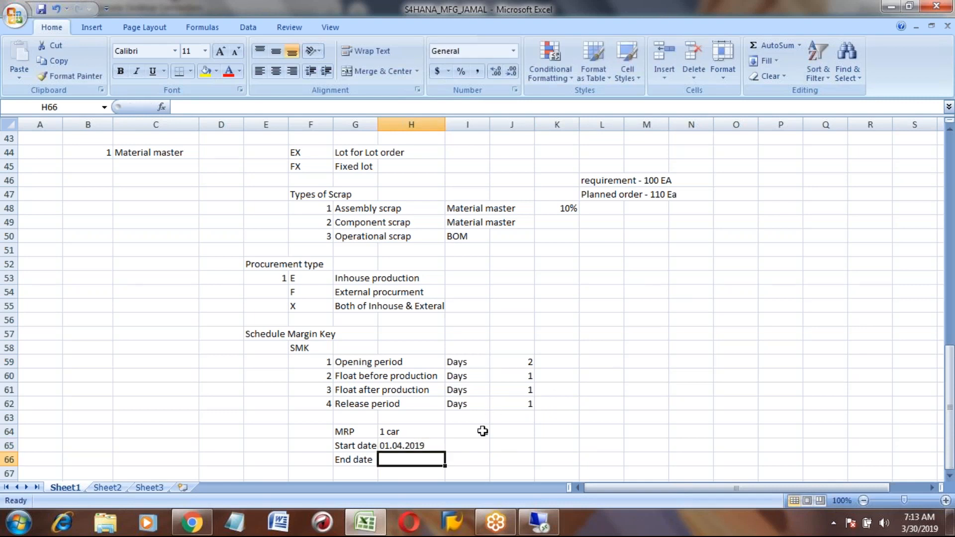
type("07.0")
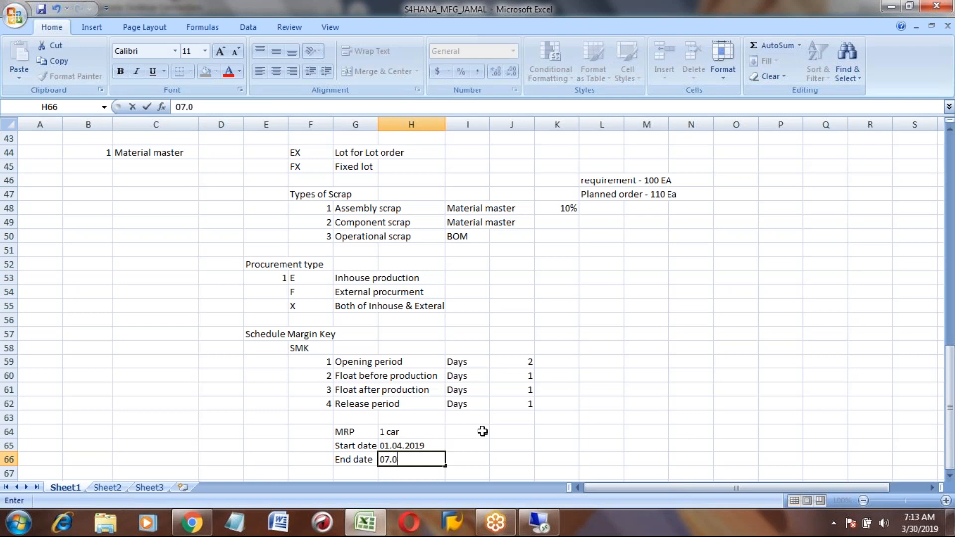
type("4.2019")
key("Return")
key("Up")
key("Up")
key("Down")
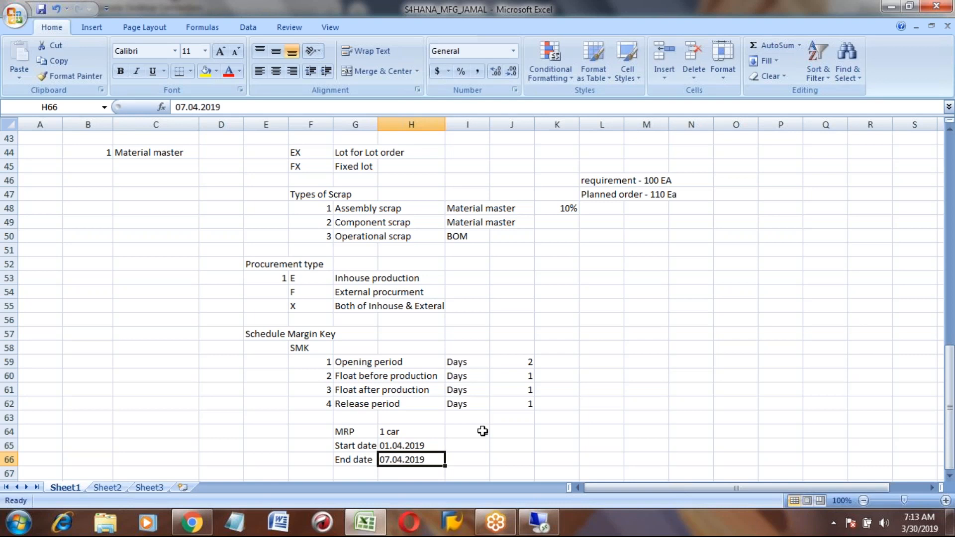
left_click(299, 345)
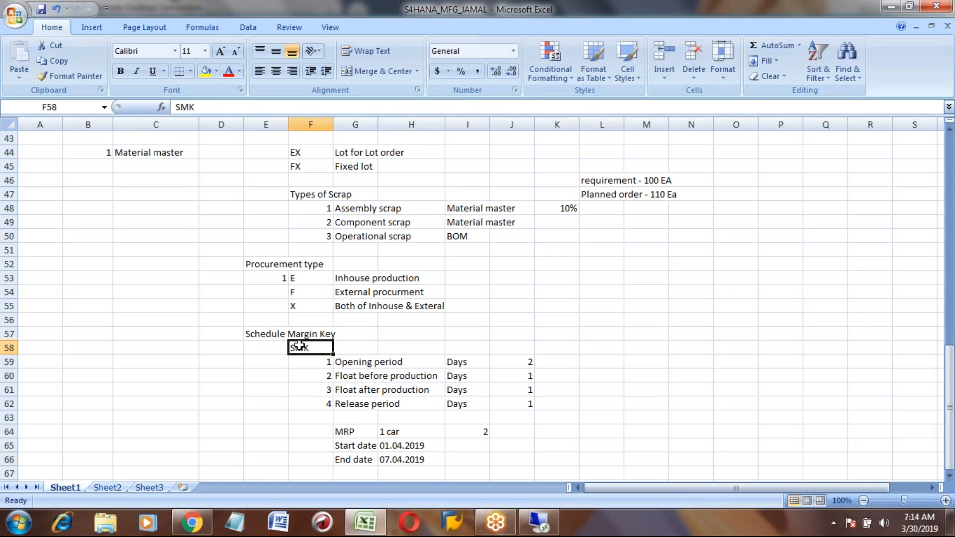
- Check scheduling margin key 001's floats and release period, then set HONDA_CAR's key to 000
key("alt+Tab")
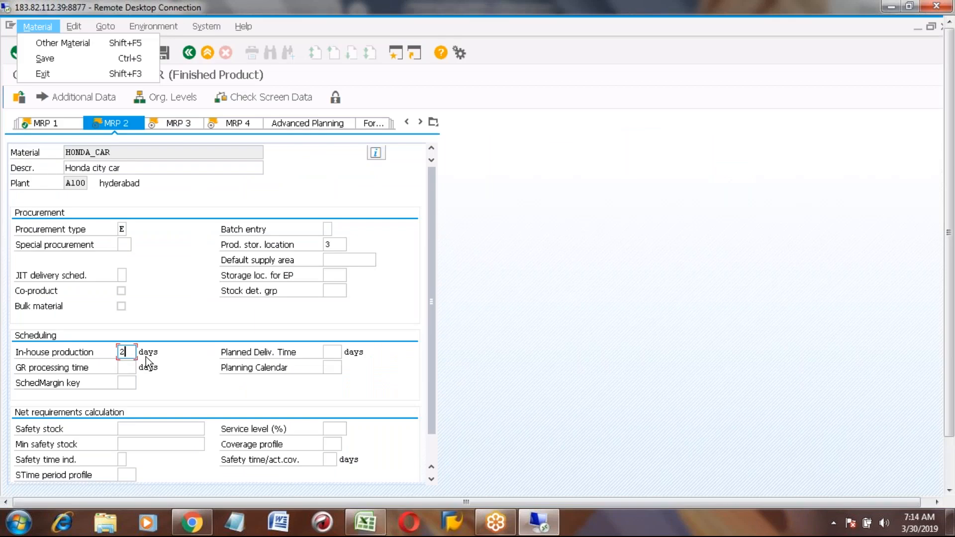
left_click(129, 383)
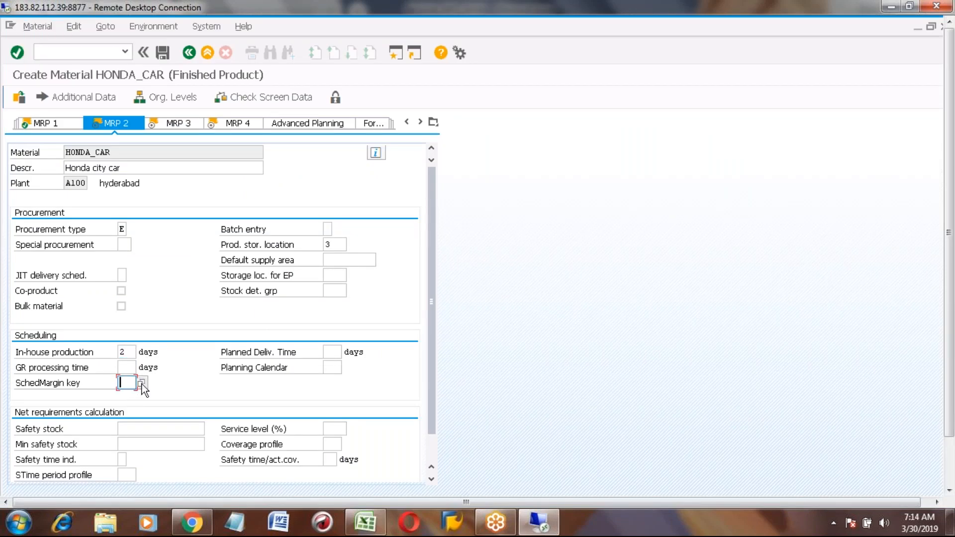
key("F4")
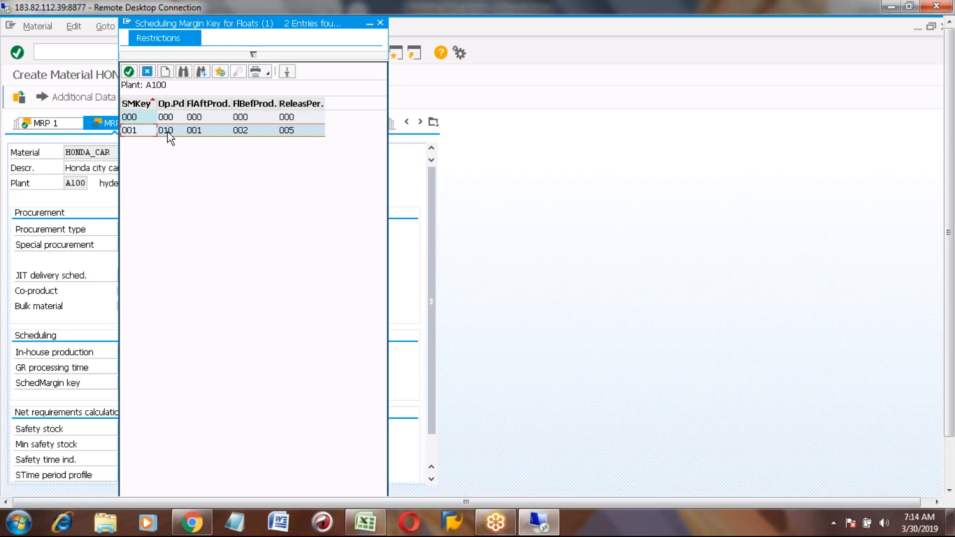
left_click(201, 131)
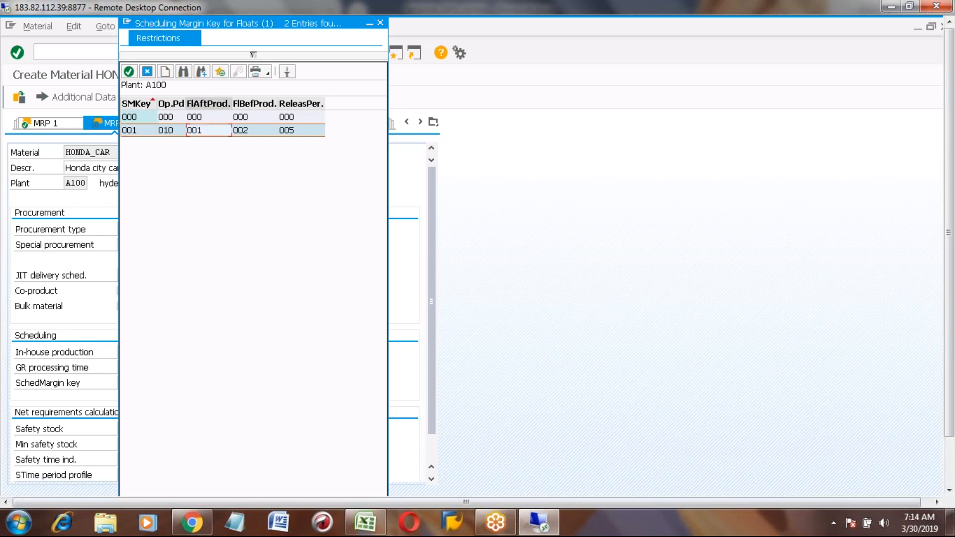
left_click(252, 131)
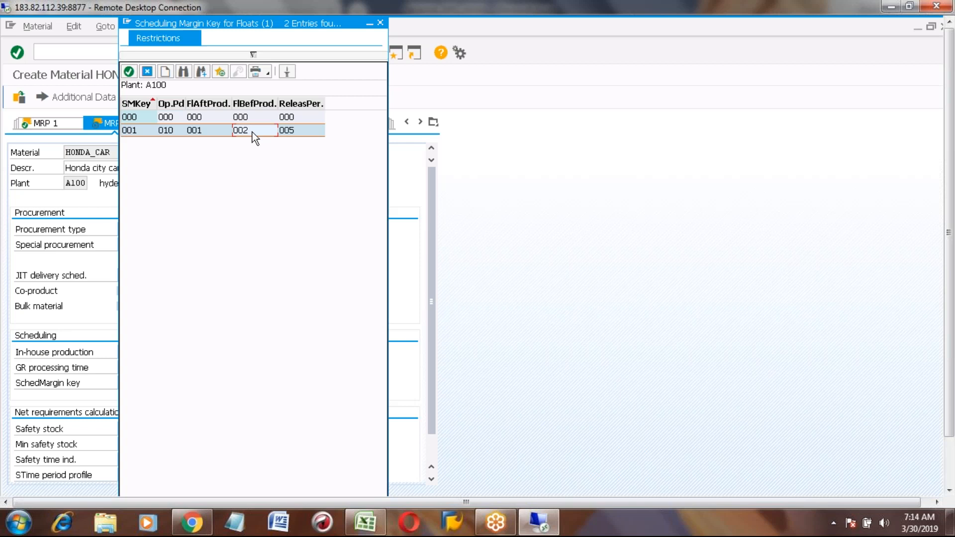
left_click(300, 131)
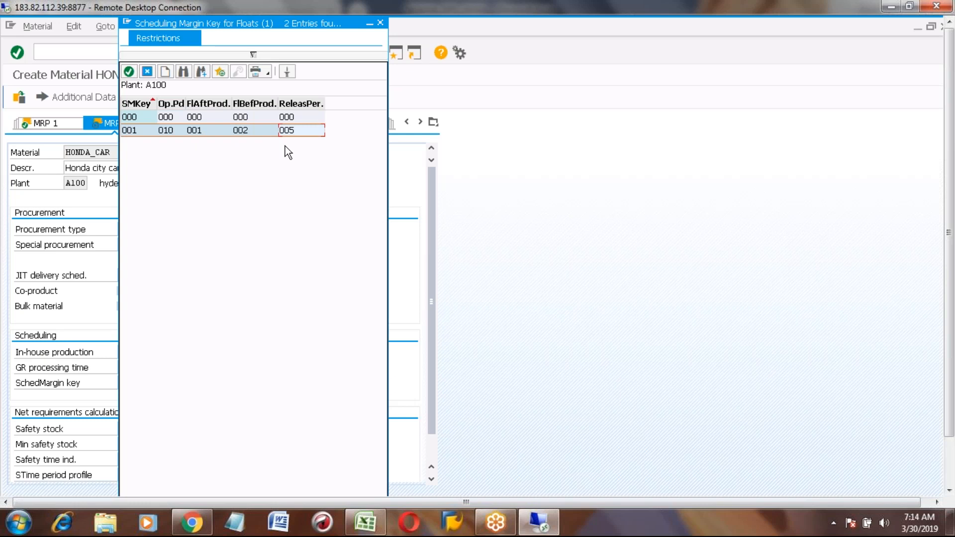
left_click(137, 116)
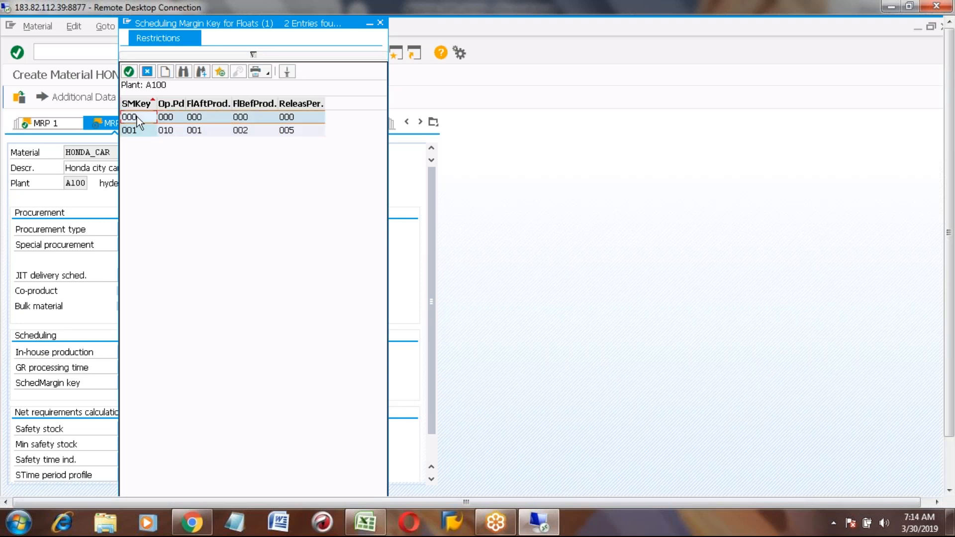
double_click(136, 117)
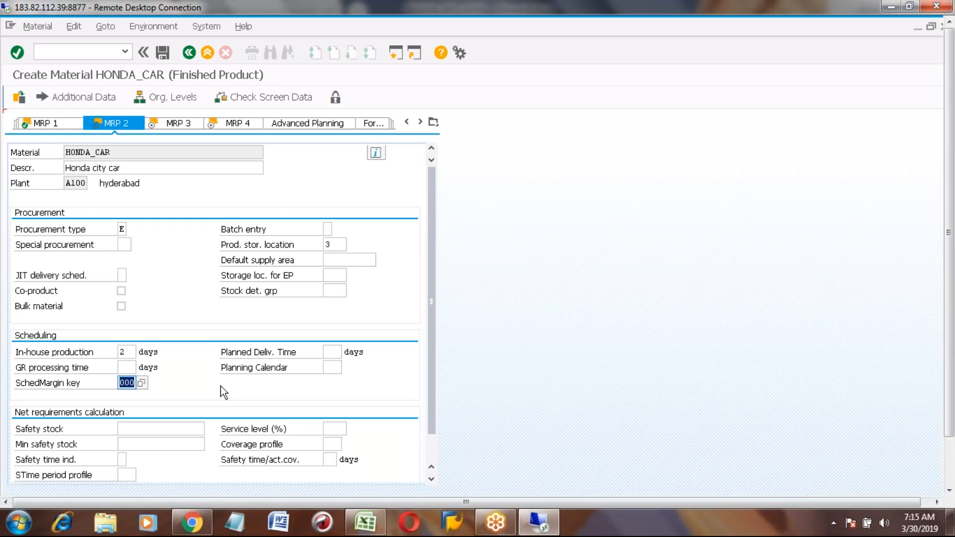
- Enter a safety stock of 10 in HONDA_CAR's MRP 2 net requirements data
left_click(135, 426)
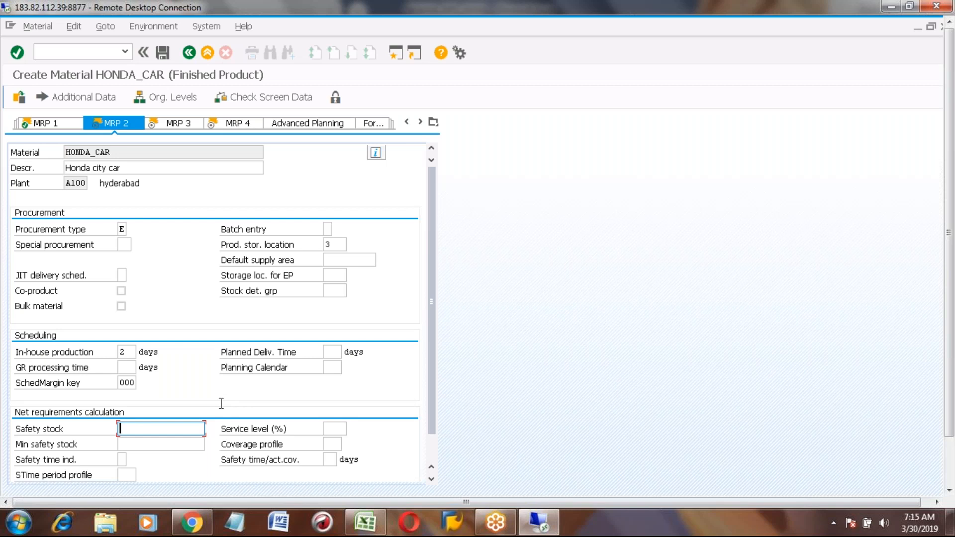
type("10")
left_click(332, 367)
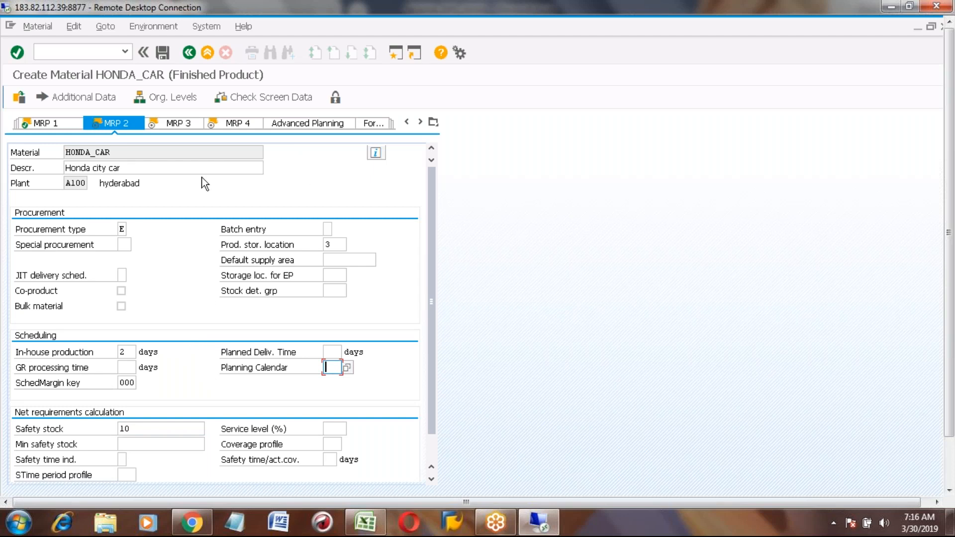
- Go to the Strategy Group field on the MRP 3 view, then bring up the Excel notes sheet
left_click(171, 121)
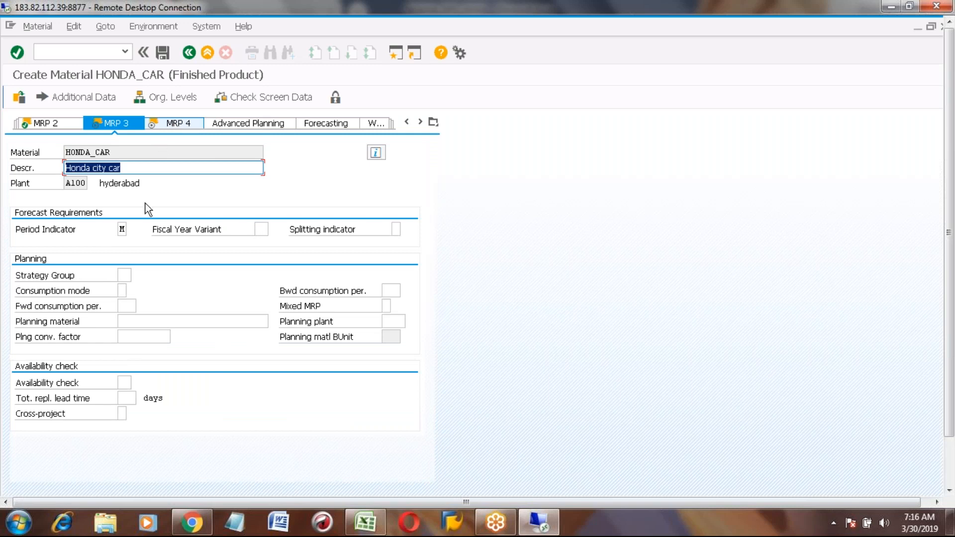
left_click(128, 273)
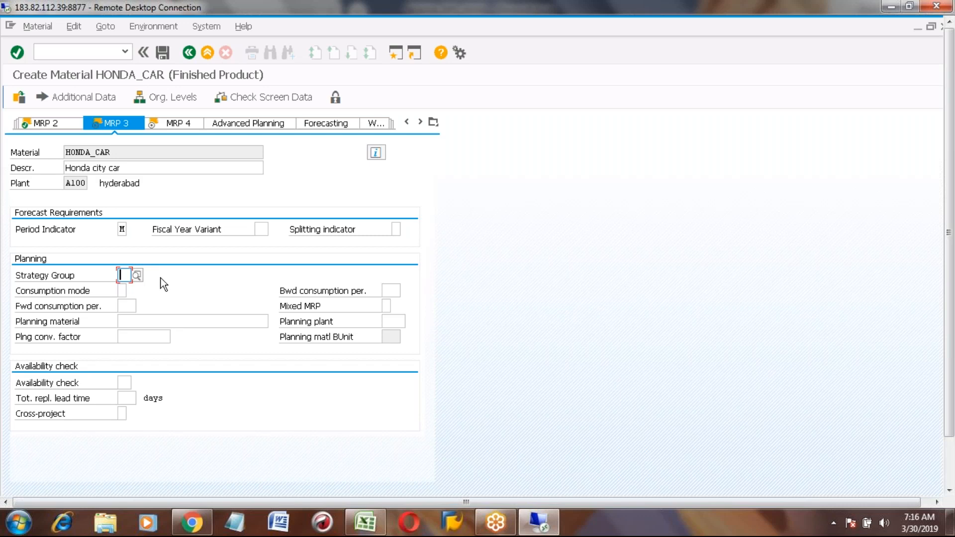
left_click(365, 522)
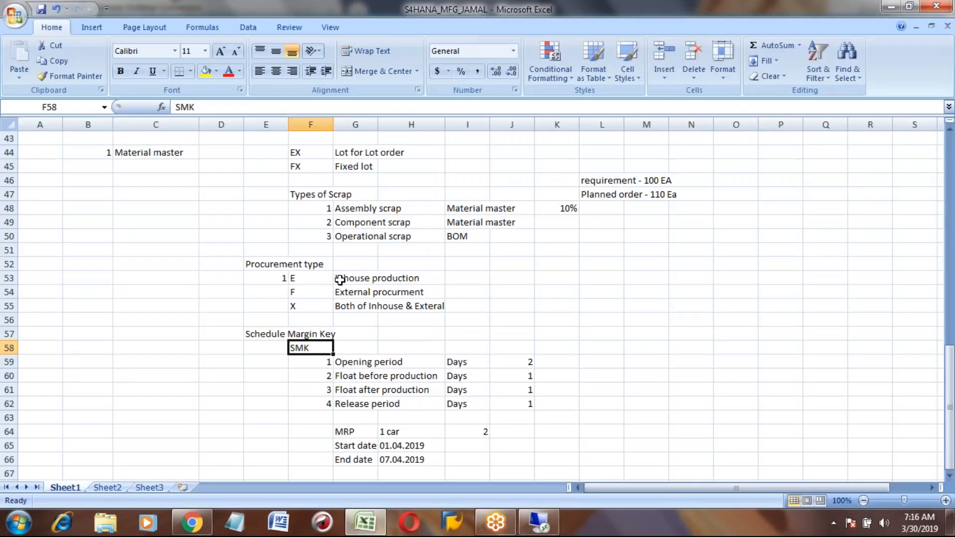
left_click(351, 251)
- Review the Make To Stock (E11) and Make To Order (I11) notes, then return to SAP
key("Up")
key("Up")
key("Up")
key("Up")
key("Up")
key("Up")
key("Up")
key("Up")
key("Up")
key("Up")
key("Up")
key("Up")
key("Up")
key("Up")
key("Up")
key("Up")
key("Up")
key("Up")
key("Up")
key("Up")
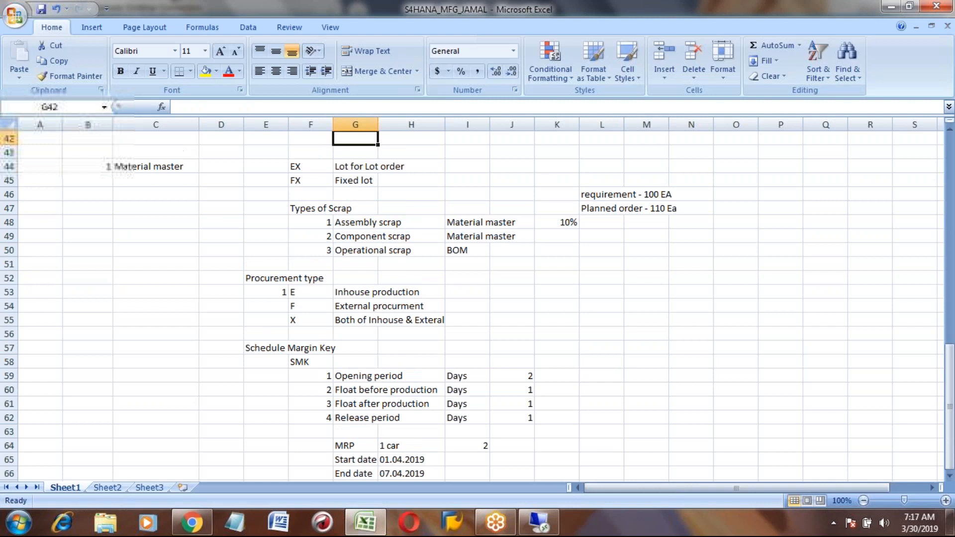
key("Up")
key("Up")
key("Up")
key("Up")
key("Up")
key("Up")
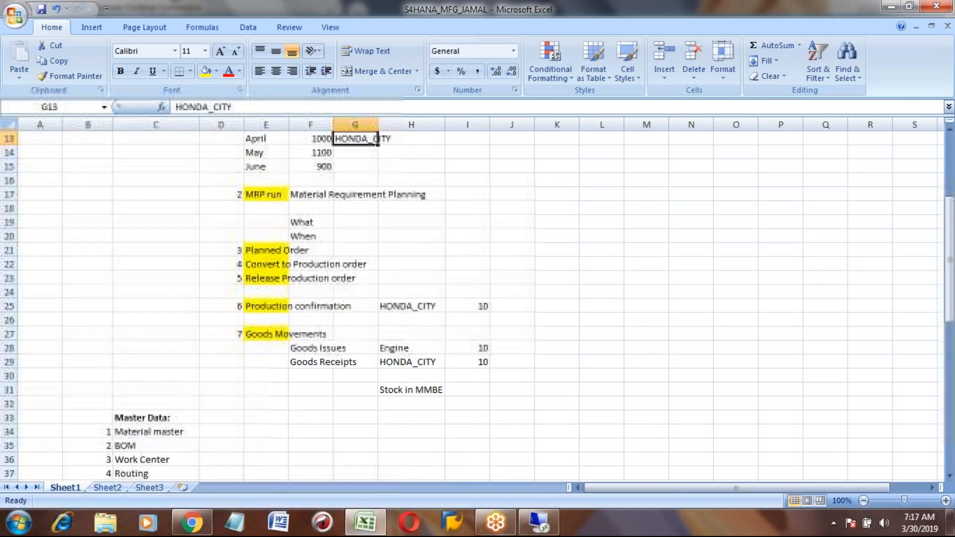
key("Left")
key("Left")
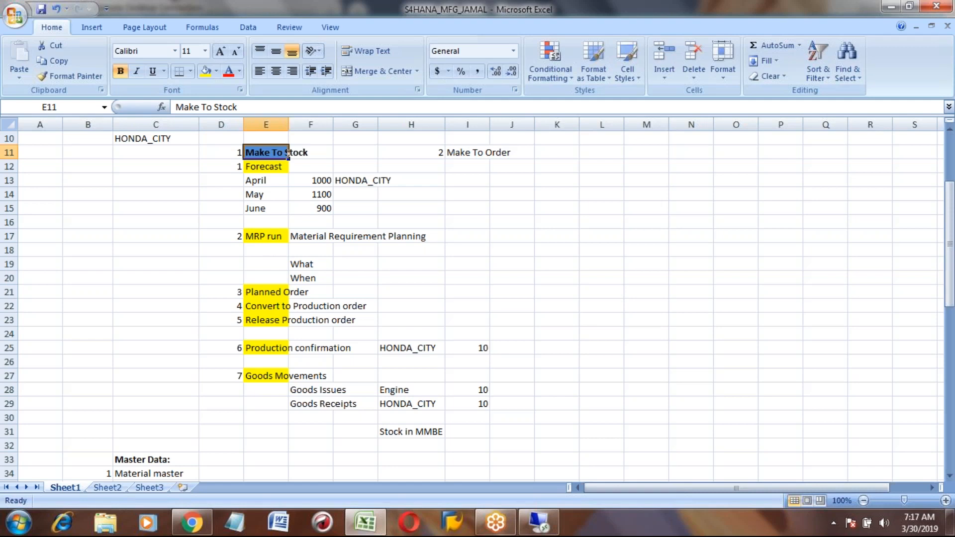
key("Up")
left_click(287, 155)
left_click(462, 151)
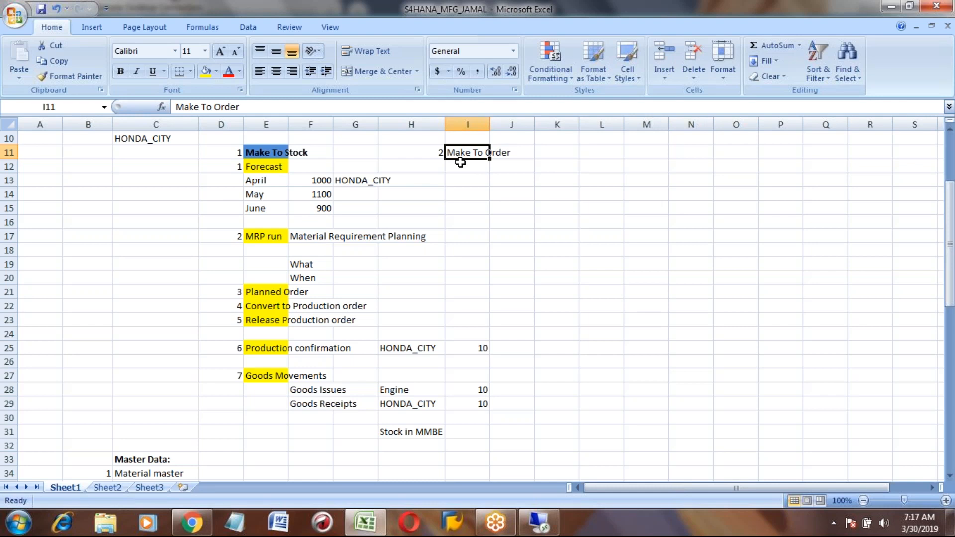
key("alt+Tab")
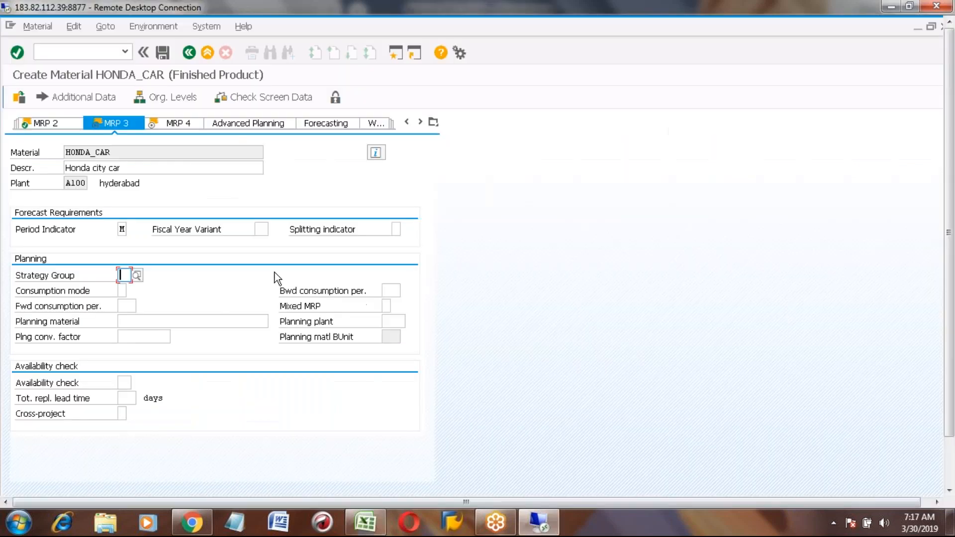
- Toggle the Make-to-Stock, Make-to-Order, Prod. by Lot and Preplanning environments, leaving none selected
left_click(138, 275)
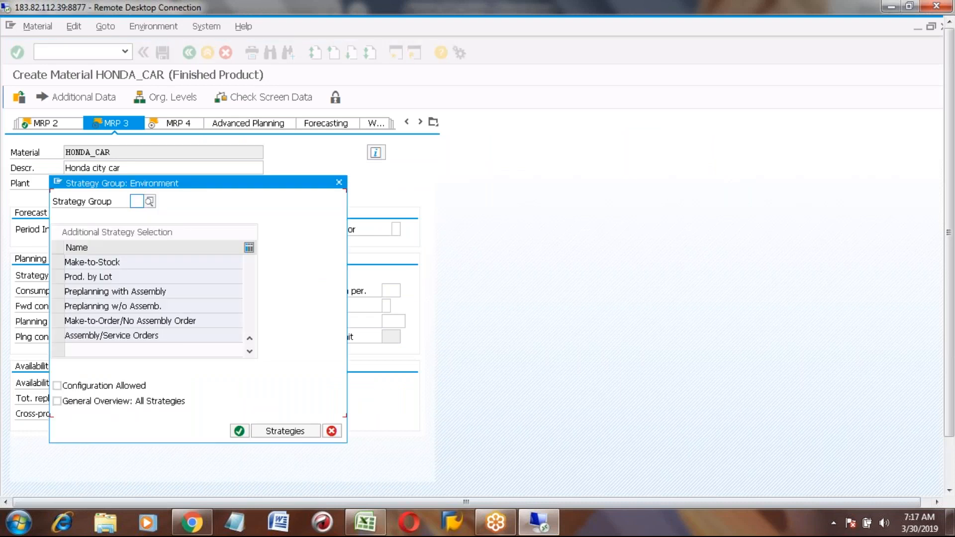
left_click(56, 261)
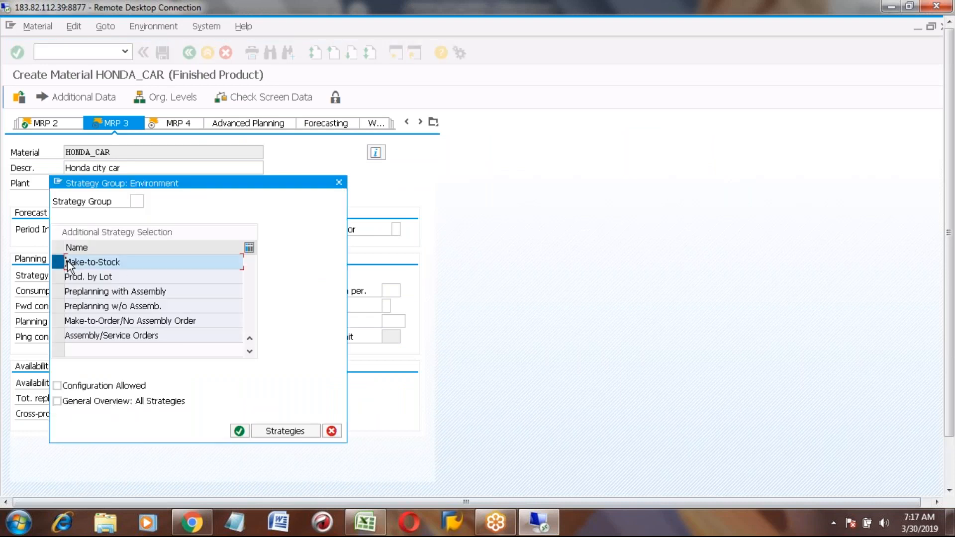
left_click(58, 322)
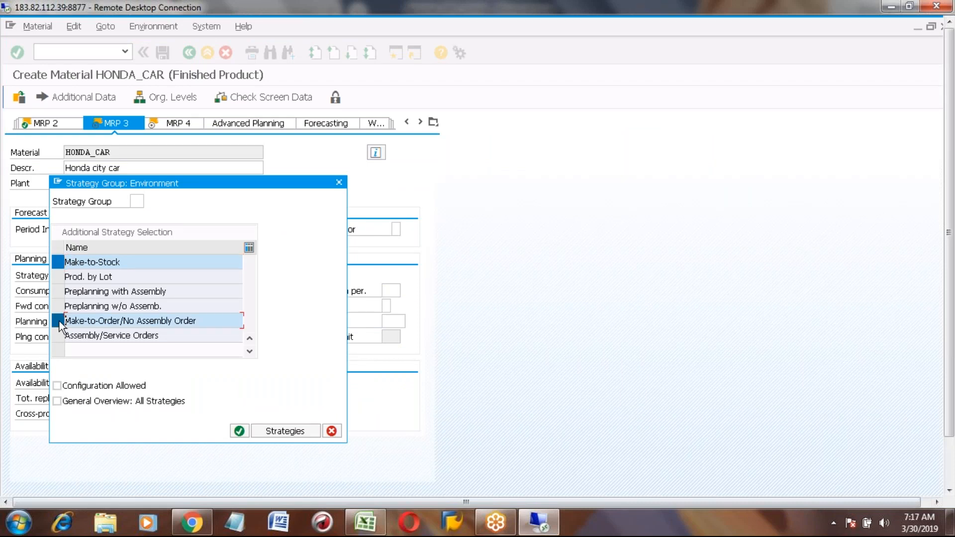
left_click(58, 276)
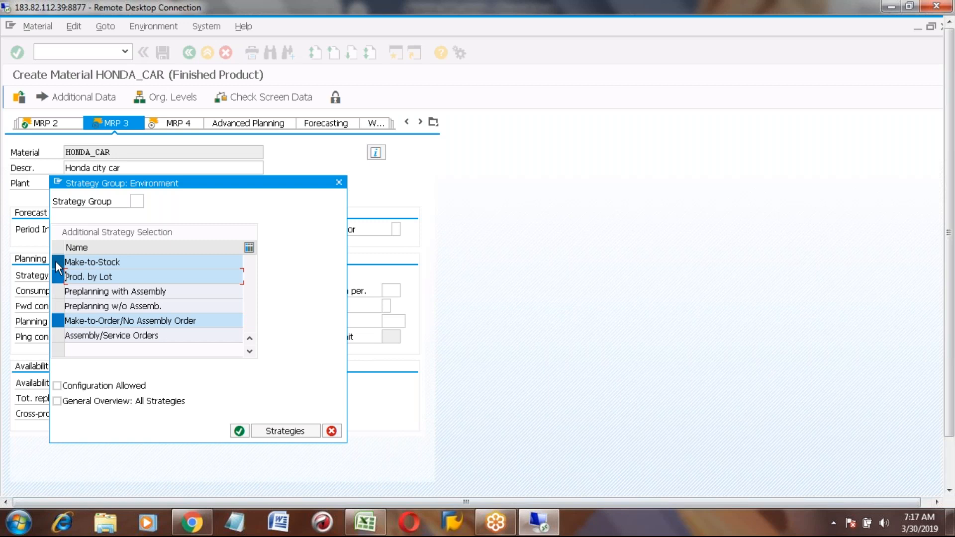
left_click(58, 261)
left_click(57, 291)
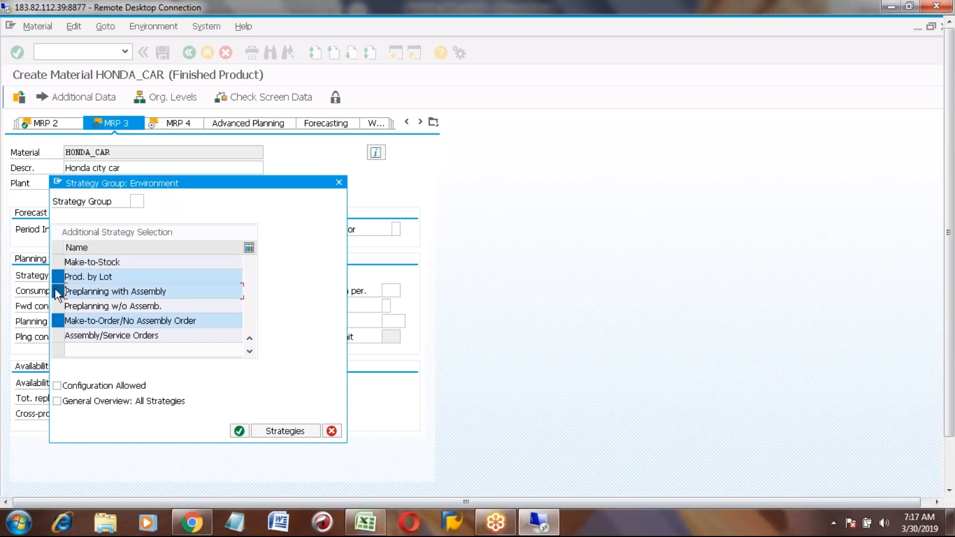
left_click(58, 277)
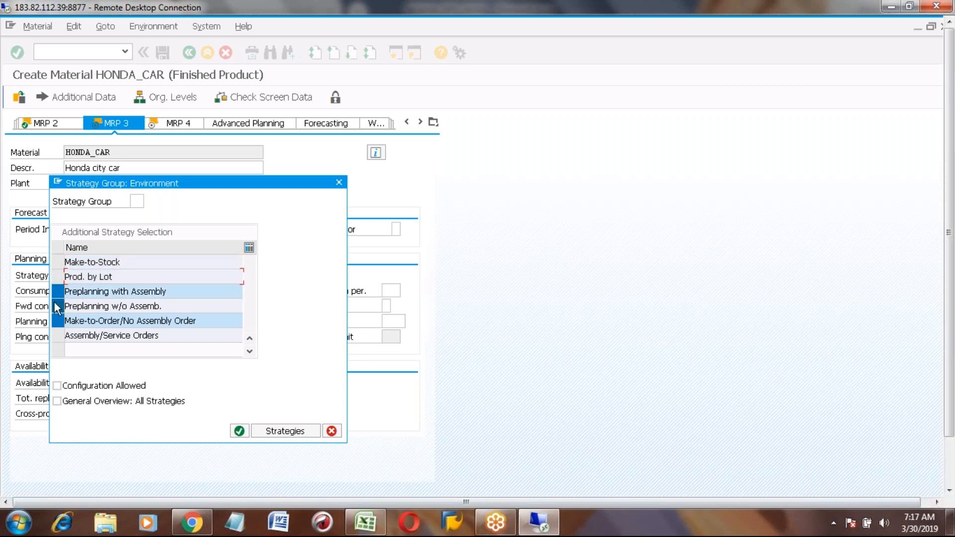
left_click(57, 304)
left_click(56, 292)
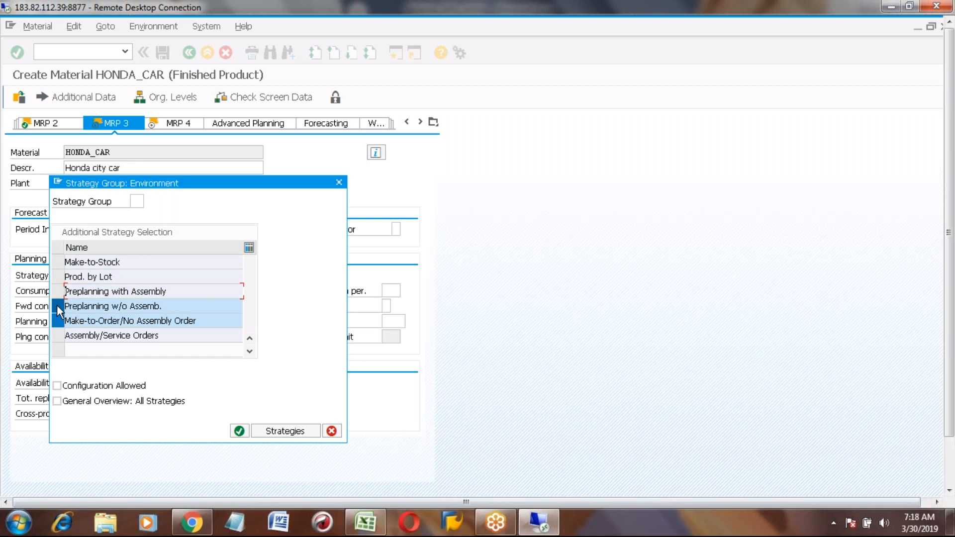
left_click(58, 305)
left_click(58, 320)
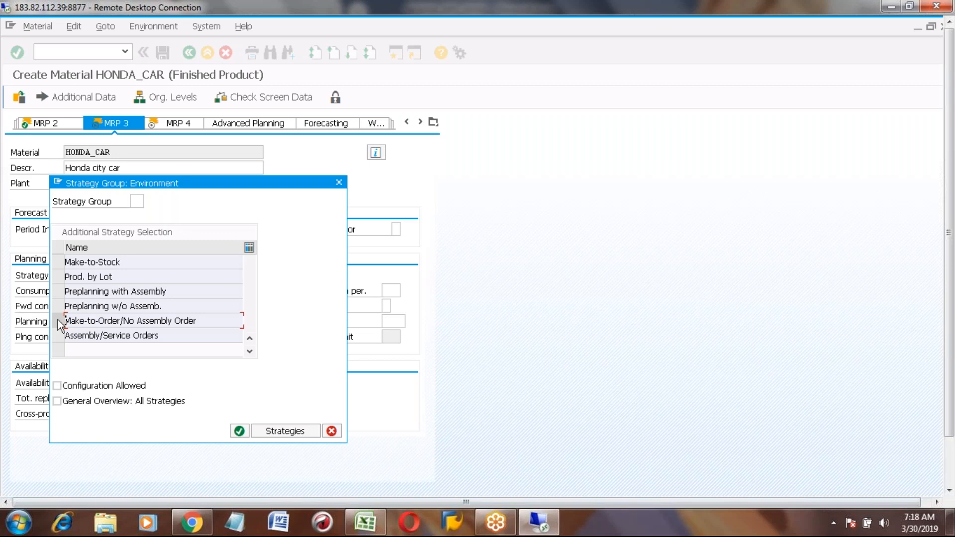
left_click(140, 201)
- Open the full Planning Strategy Group list and compare groups 10, 20 and 40
left_click(297, 432)
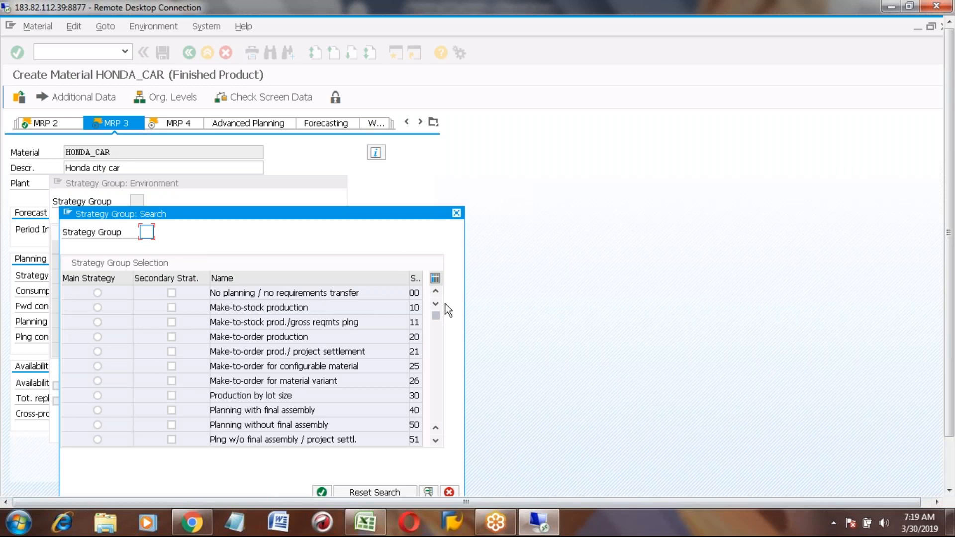
left_click(449, 492)
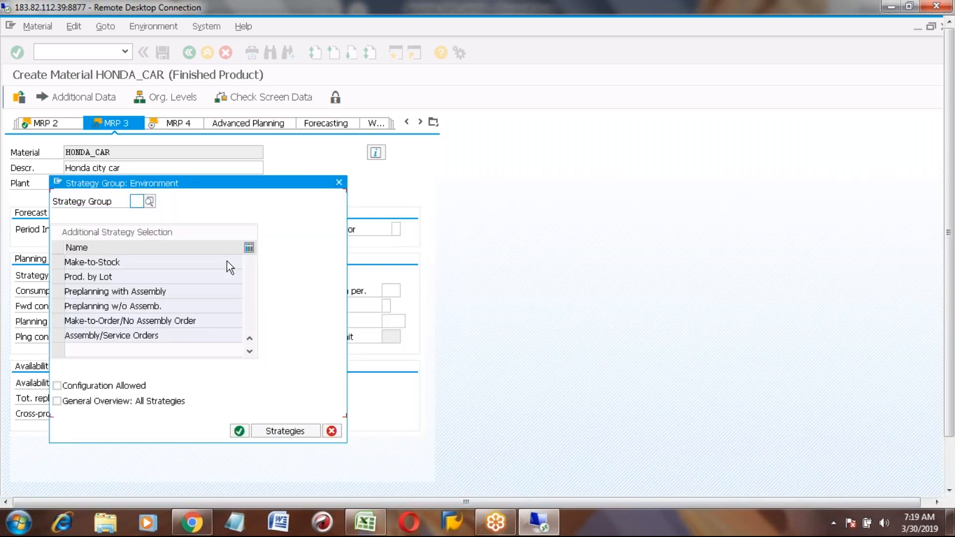
left_click(150, 201)
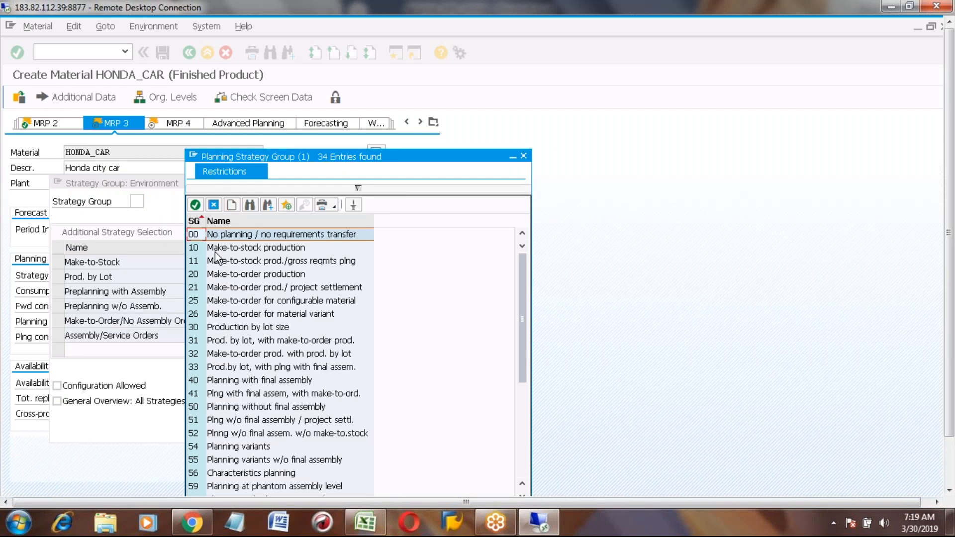
left_click(214, 251)
key("Down")
key("Down")
key("Down")
key("Down")
key("Down")
key("Down")
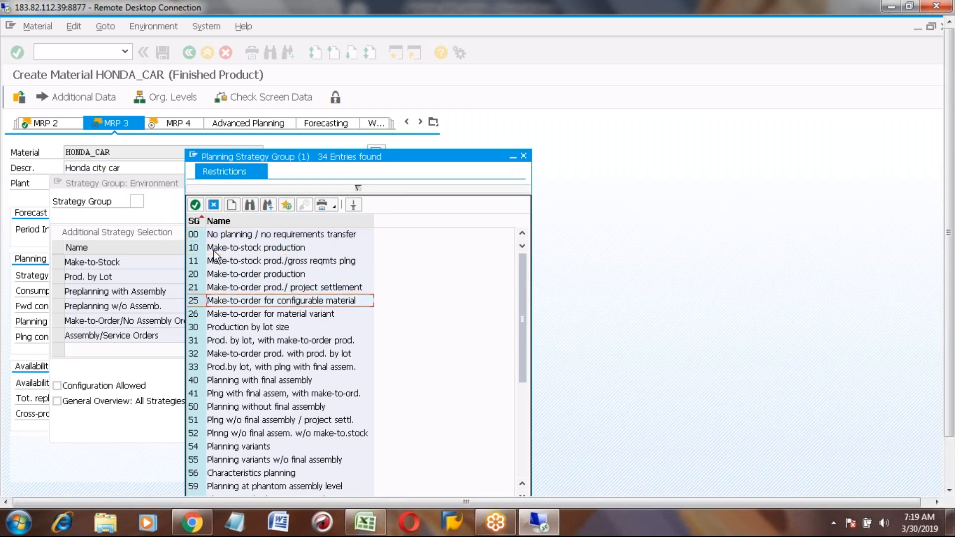
left_click(193, 249)
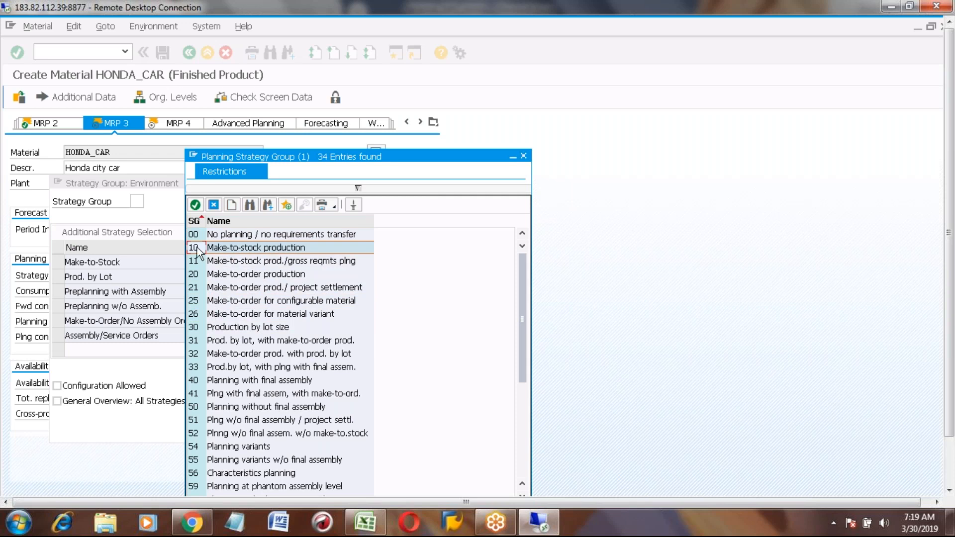
left_click(198, 275)
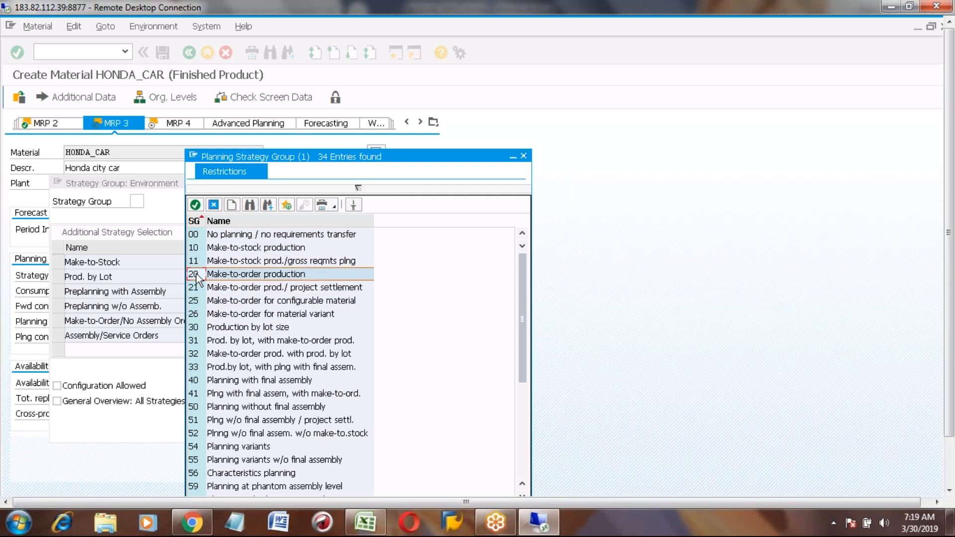
left_click(196, 381)
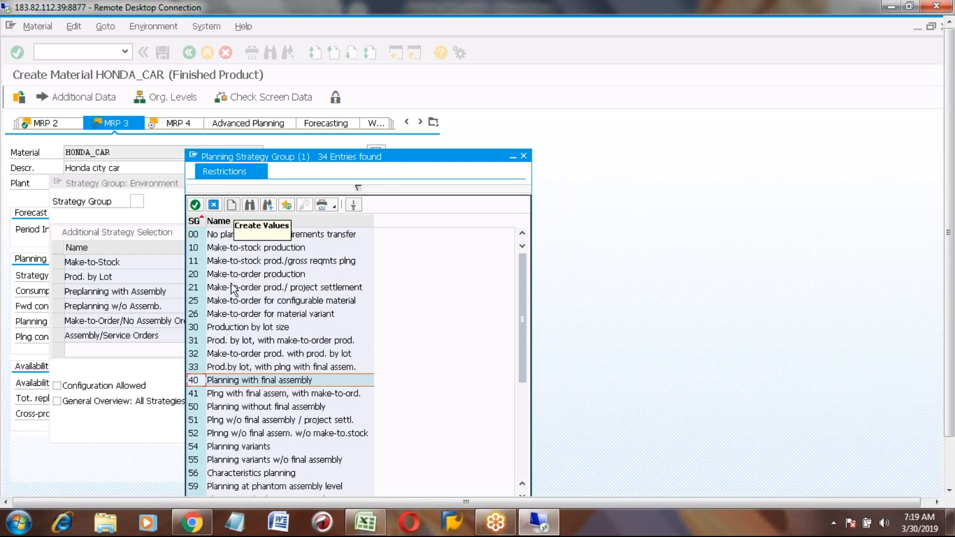
- Open the MRP Define Strategy Group customizing activity without a project
left_click(232, 205)
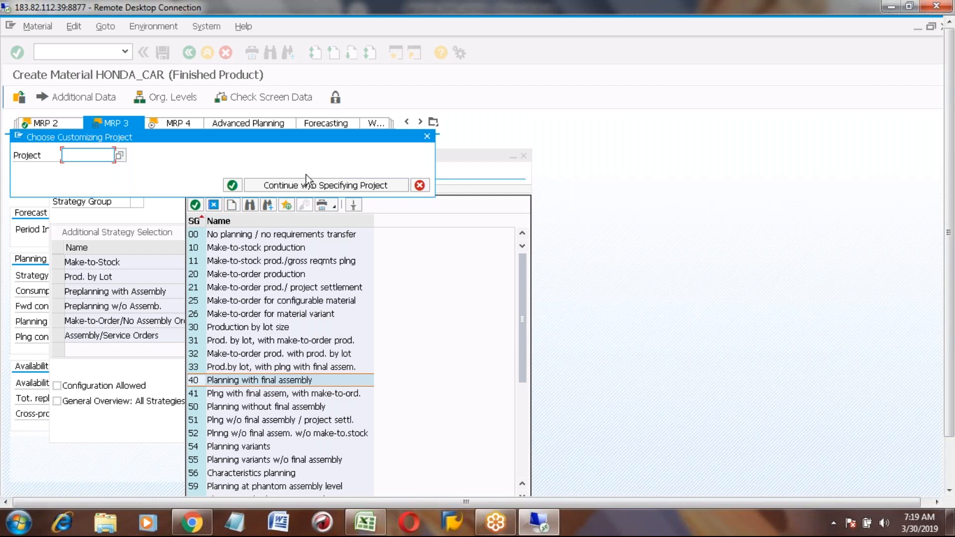
left_click(317, 187)
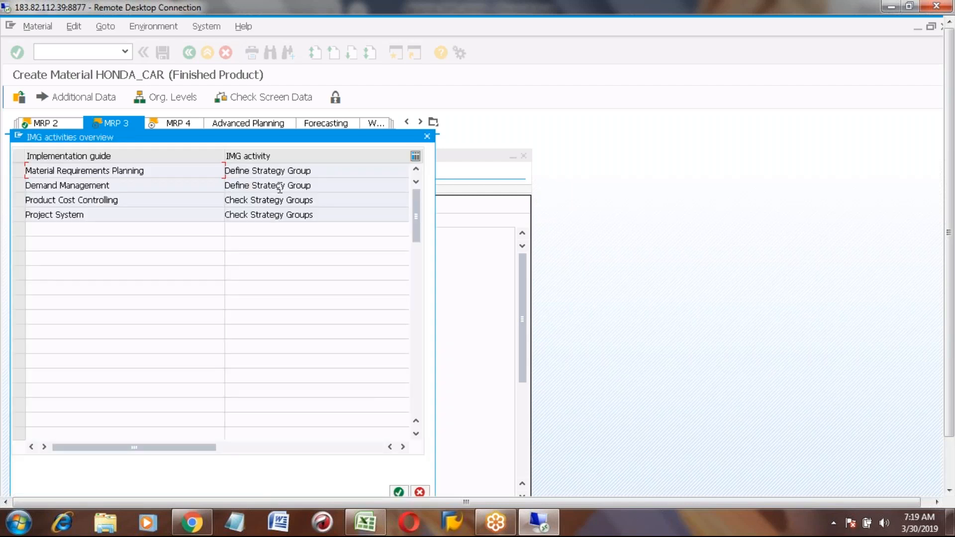
left_click(18, 186)
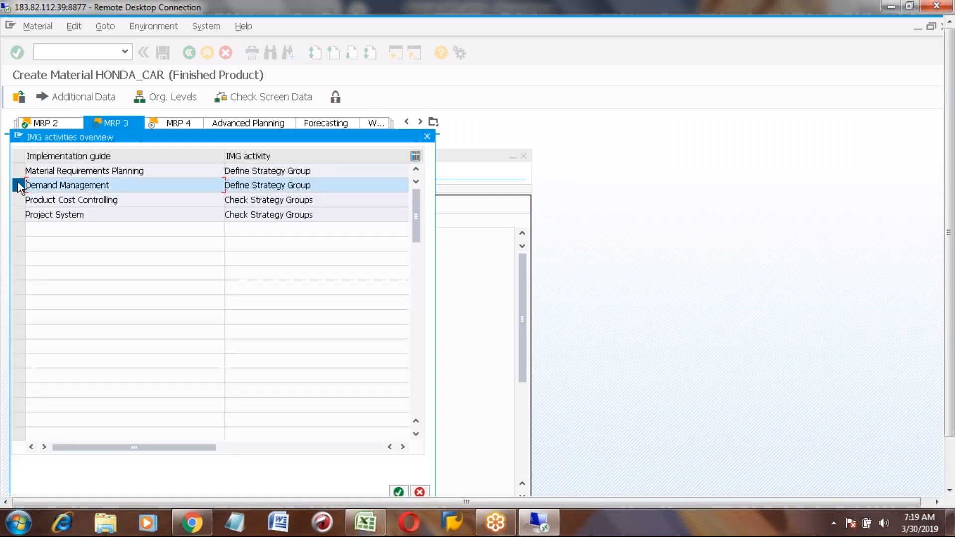
left_click(18, 171)
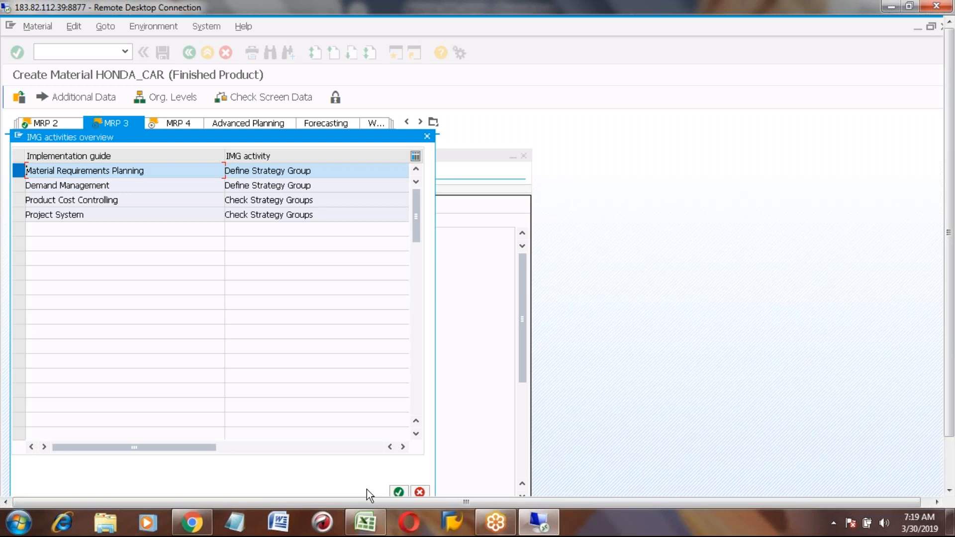
left_click(399, 492)
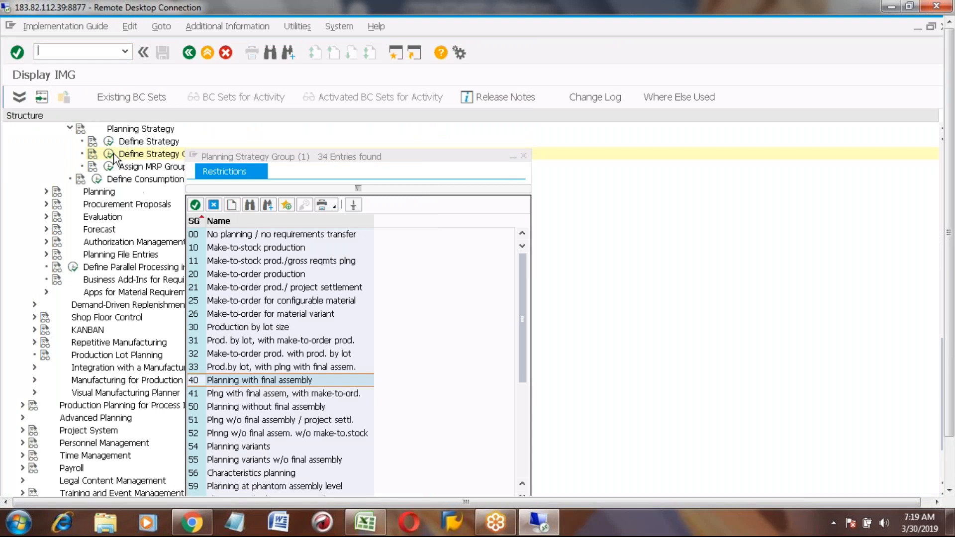
- Show the details of strategy 40, Planning with final assembly, in Define Strategy
left_click(113, 153)
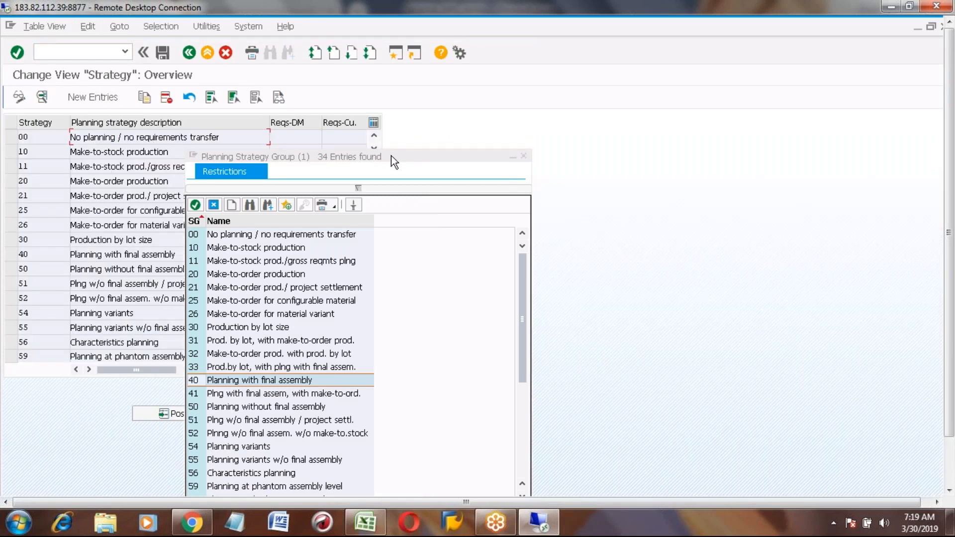
left_click_drag(391, 157, 590, 137)
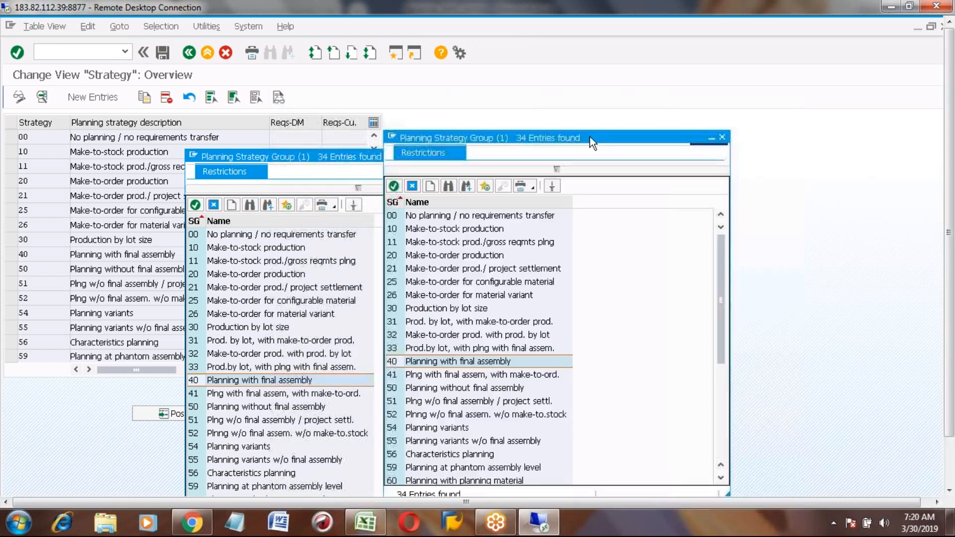
left_click(10, 254)
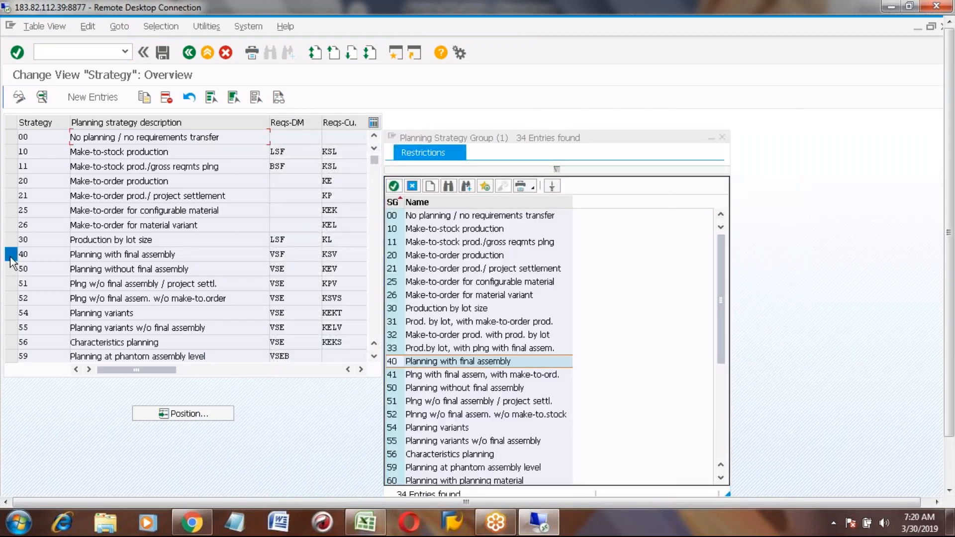
left_click(42, 97)
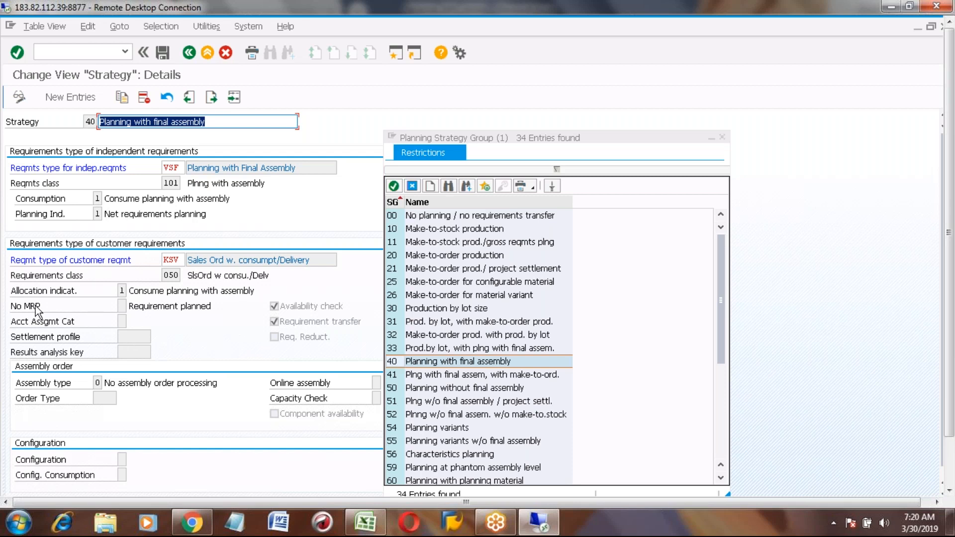
- Review strategy 40's No MRP, availability check, account assignment and class 050 settings, then go back
left_click(124, 306)
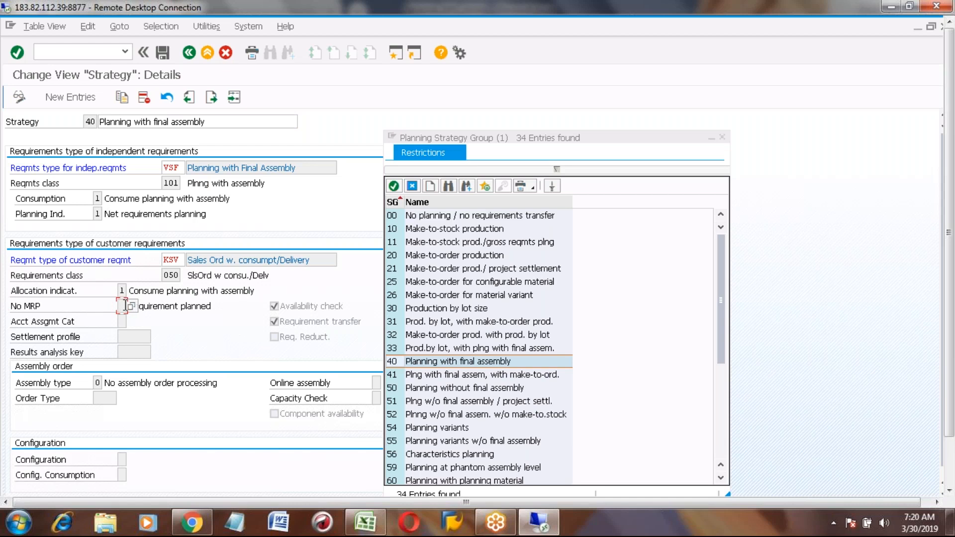
left_click(274, 307)
left_click(121, 322)
left_click(169, 275)
left_click(53, 199)
left_click(35, 217)
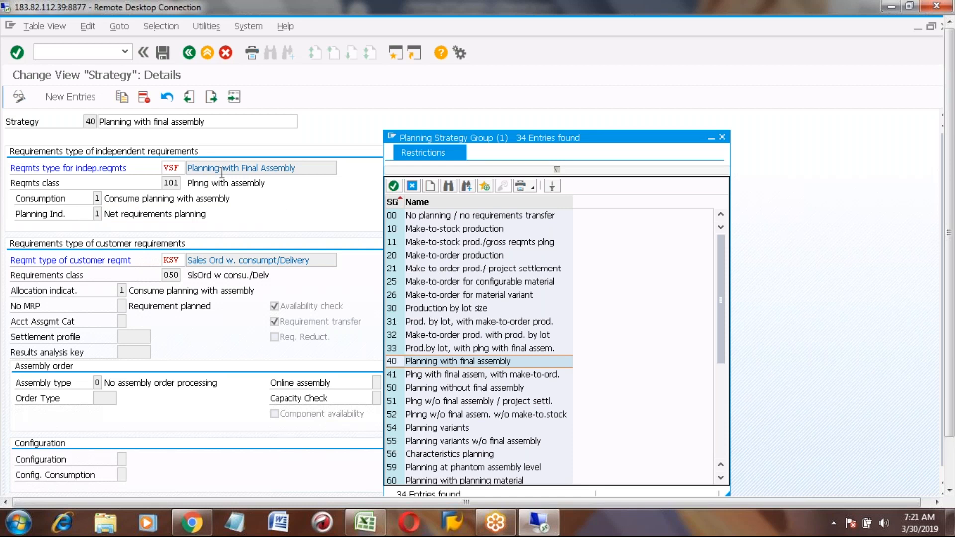
left_click(189, 53)
left_click(189, 54)
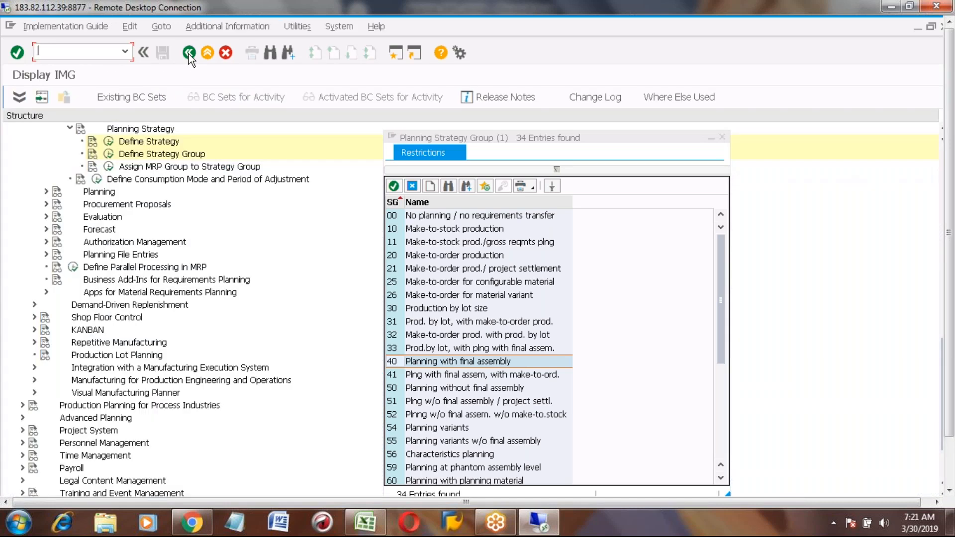
- Close the customizing and environment dialogs and recheck the Make To Stock note in Excel
left_click(189, 54)
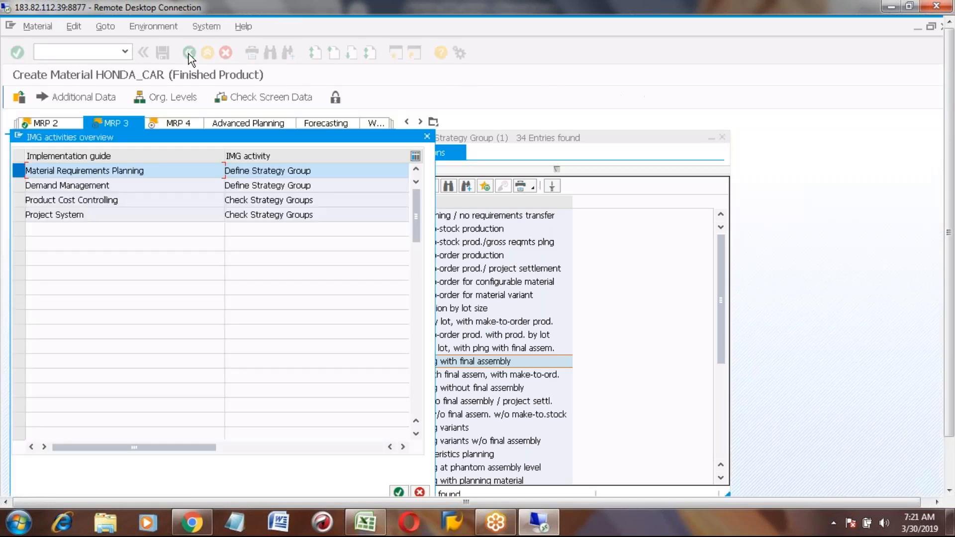
left_click(420, 493)
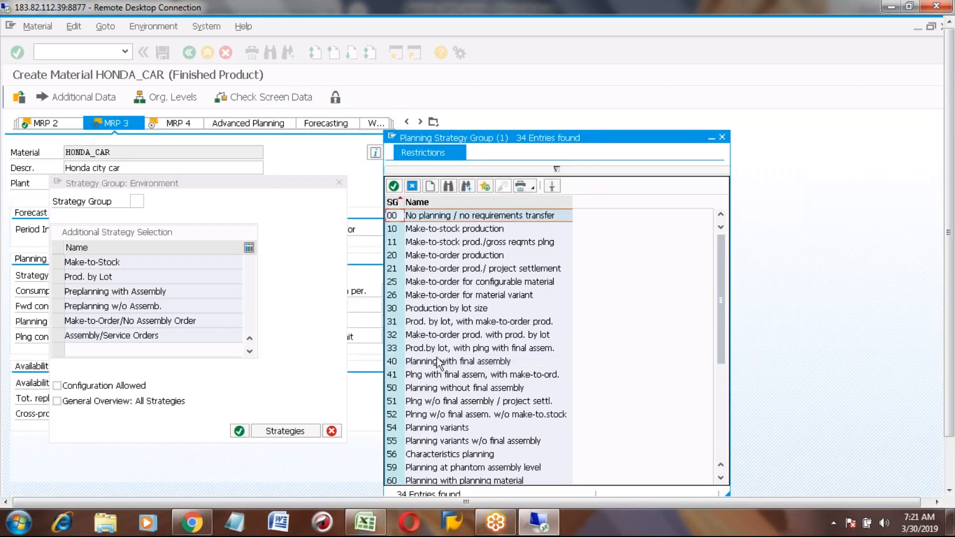
left_click(332, 430)
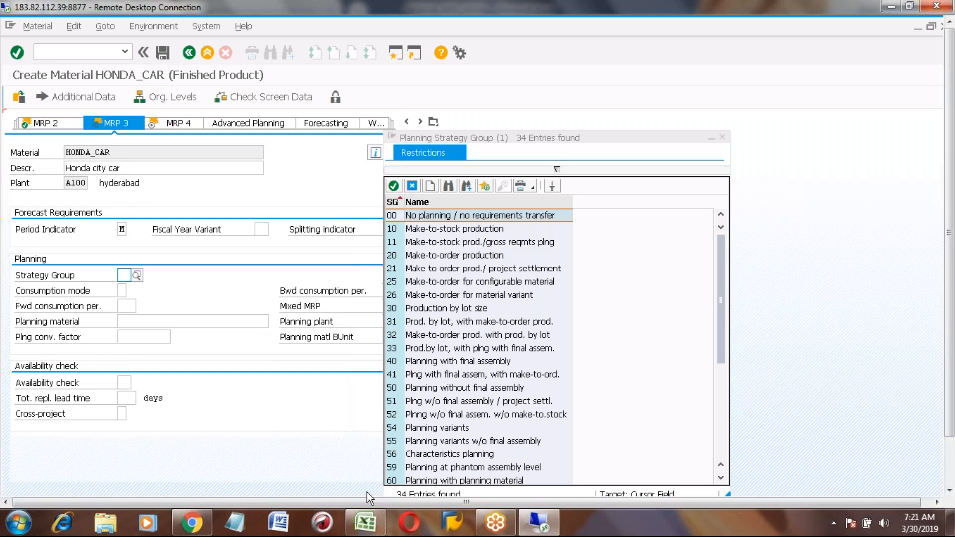
left_click(364, 522)
left_click(267, 151)
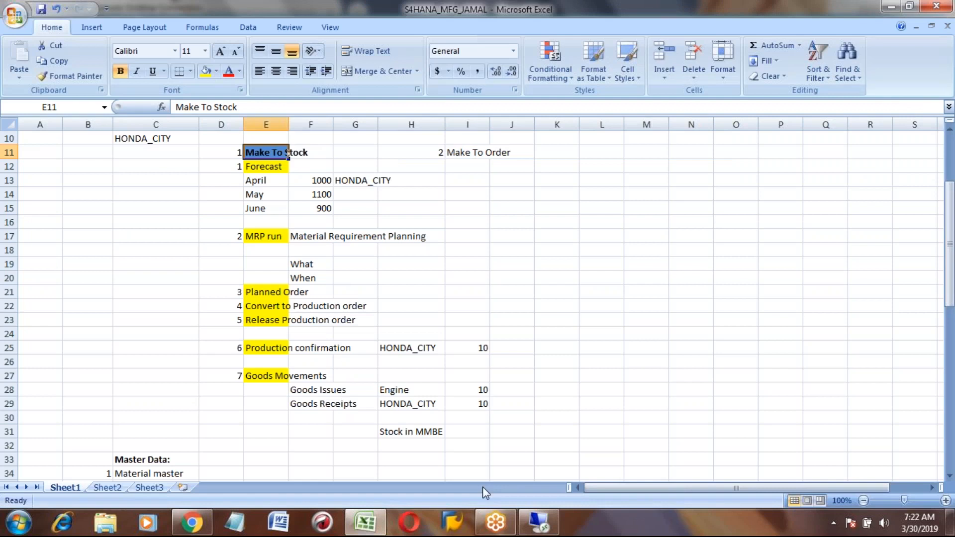
left_click(538, 523)
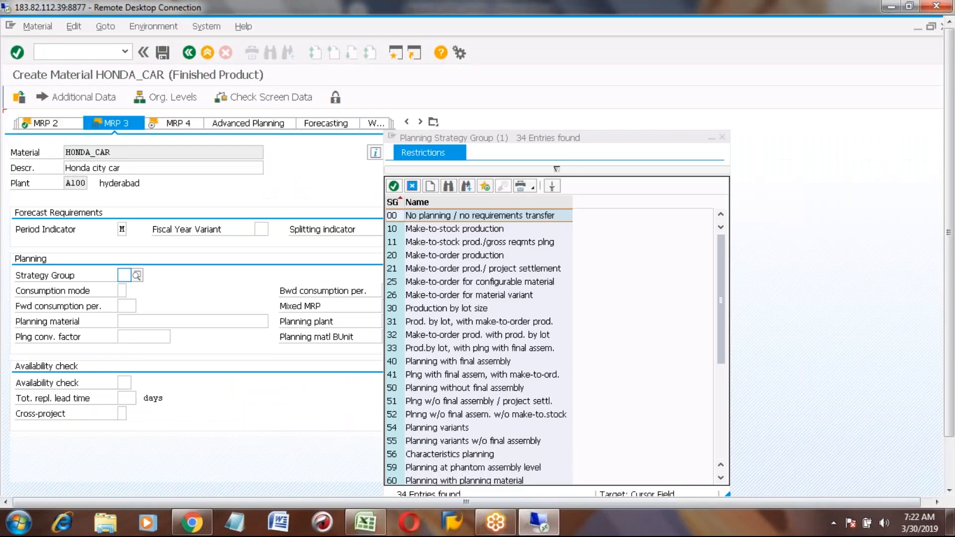
- Select strategy group 10, Make-to-stock production, for HONDA_CAR
left_click(399, 230)
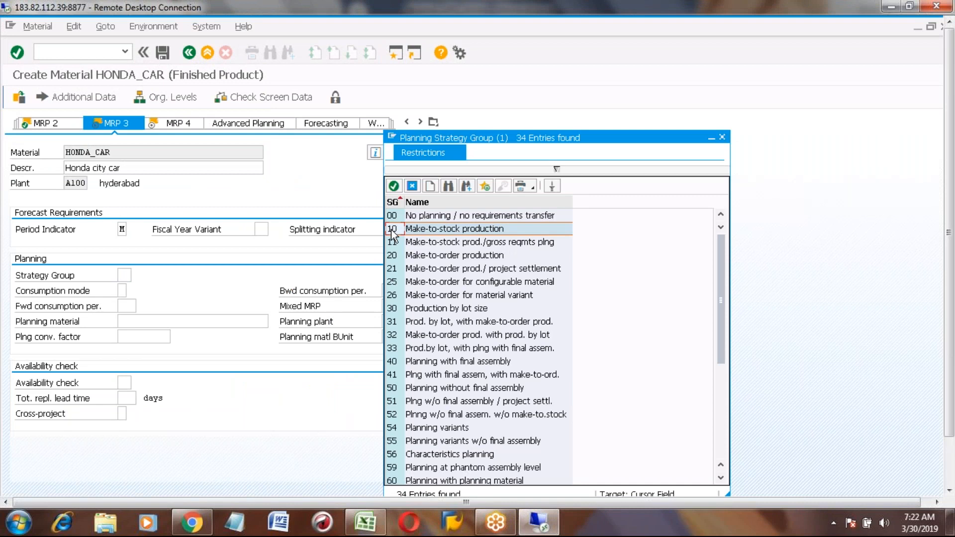
left_click(393, 187)
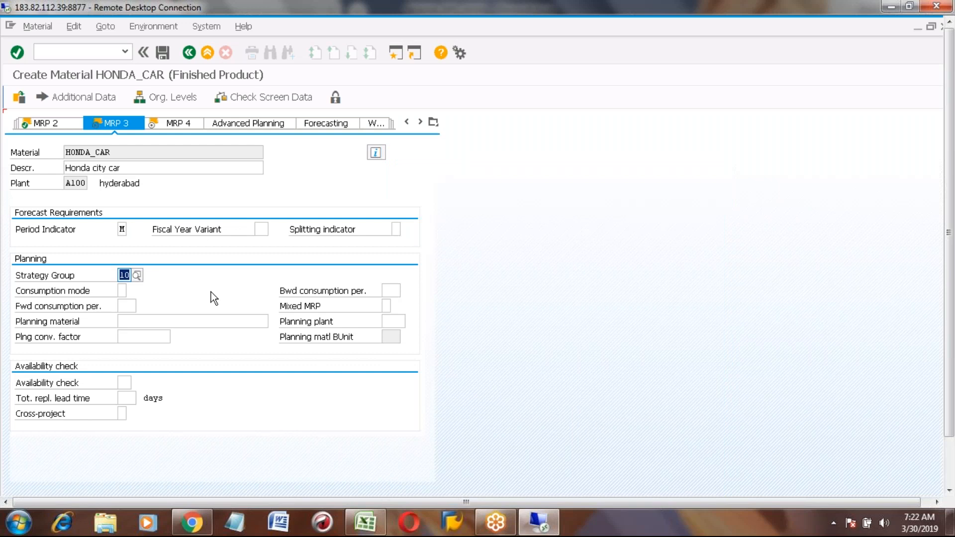
left_click(125, 382)
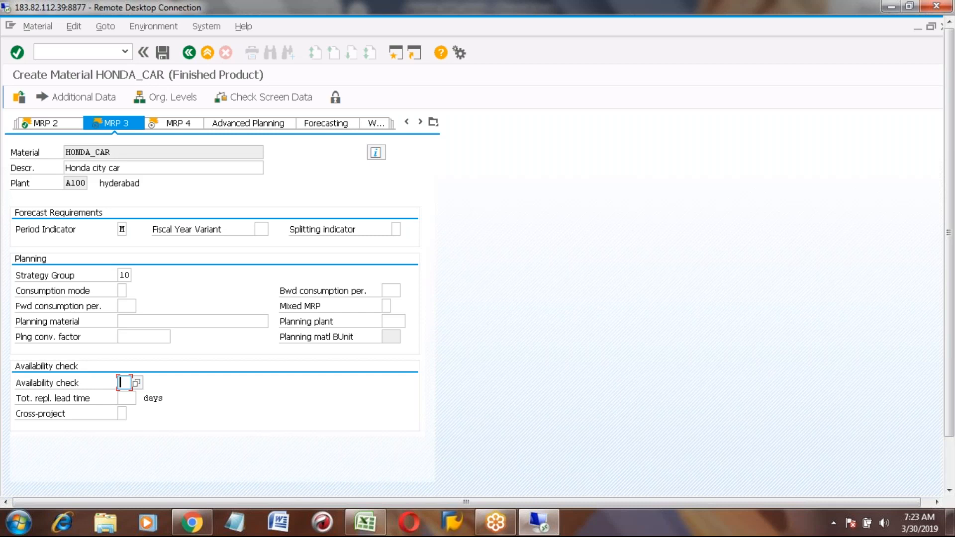
- Compare HONDA_CAR's checking groups 01 Daily requirements and 02 Individ.requirements in the Availability check list
left_click(137, 382)
left_click(165, 234)
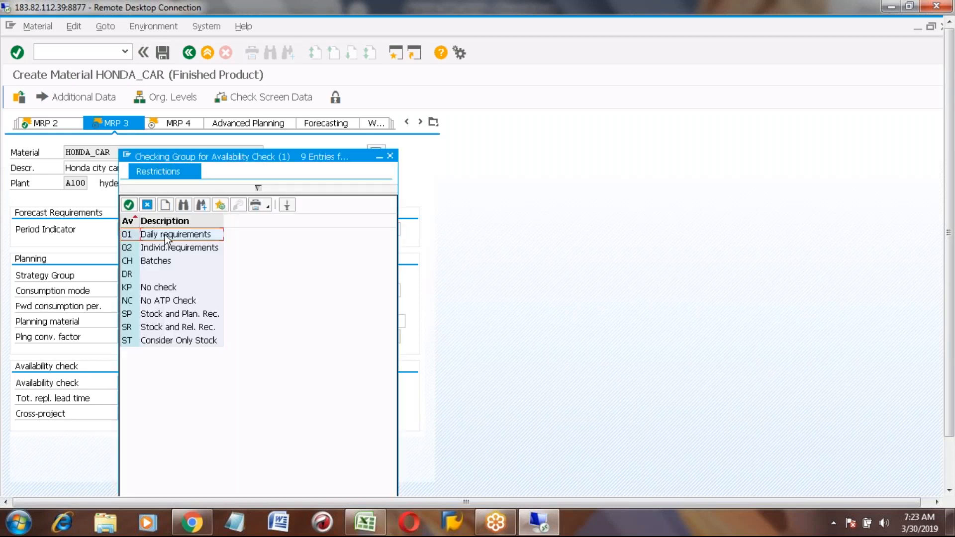
left_click(148, 248)
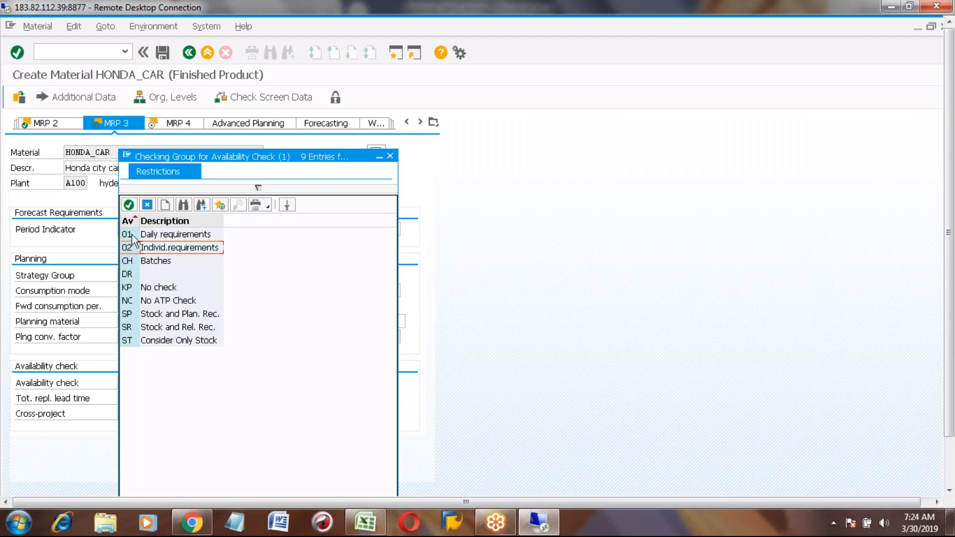
left_click(132, 234)
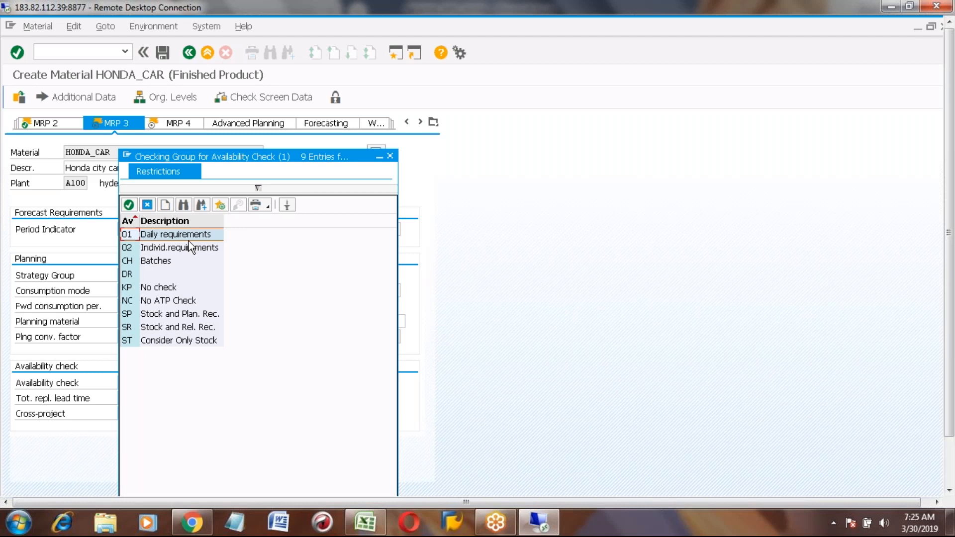
left_click(171, 252)
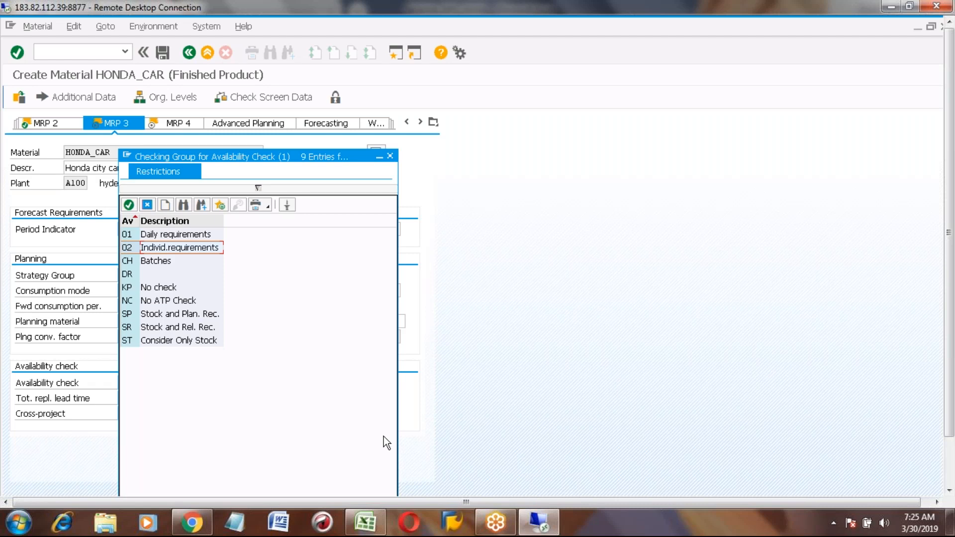
left_click(365, 522)
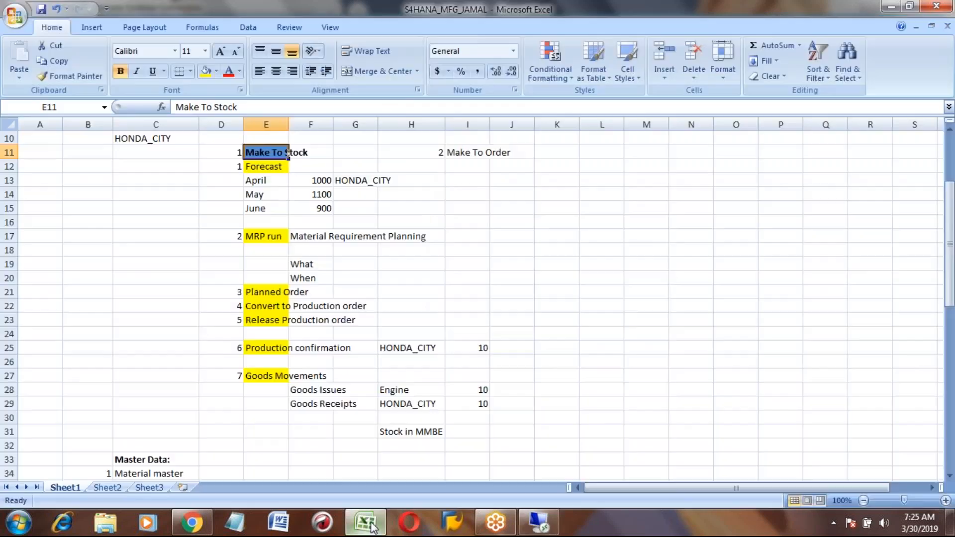
- Enter 'Individual req' in empty cell F70 below the existing notes
left_click(331, 435)
key("Down")
key("Down")
key("Down")
key("Down")
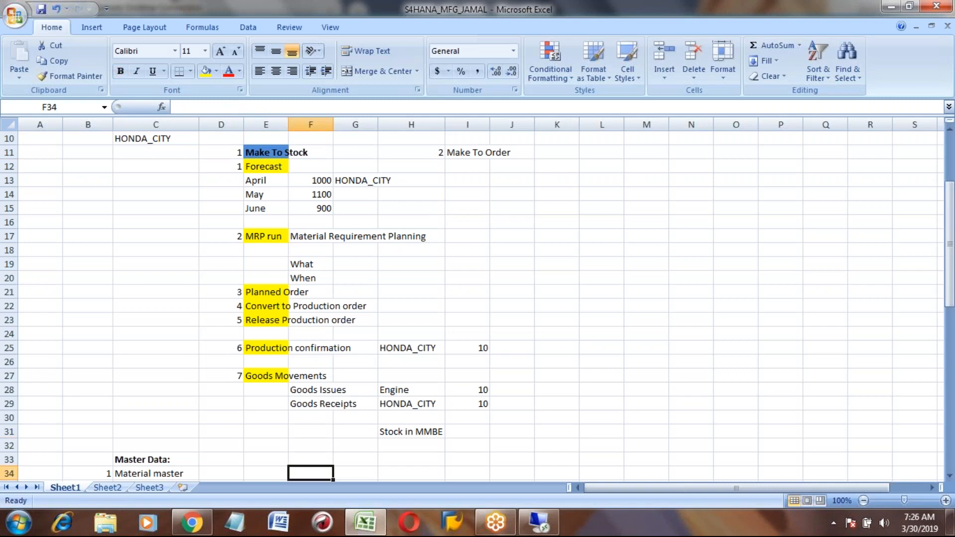
key("Down")
key("Down")
key("Up")
key("Up")
key("Up")
key("Right")
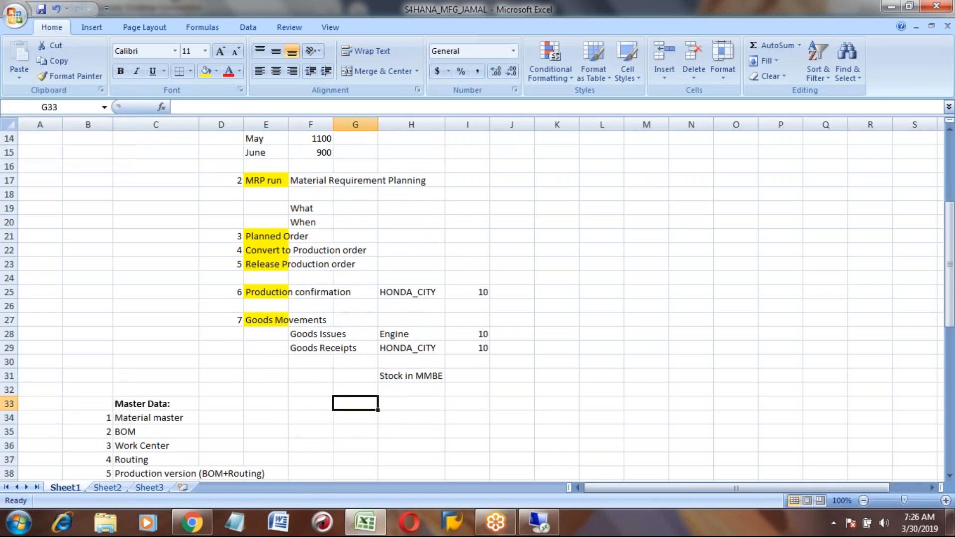
key("Down")
key("Down")
key("Down")
key("Down")
key("Down")
key("Down")
key("Down")
key("Down")
key("Down")
key("Down")
key("Down")
key("Down")
key("Down")
key("Down")
key("Down")
key("Down")
key("Down")
key("Down")
key("Down")
key("Down")
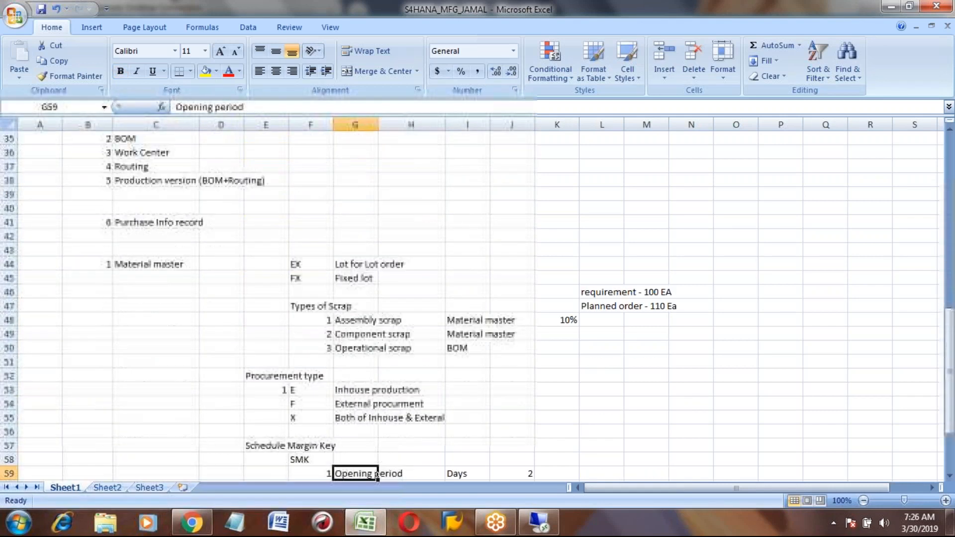
key("Down")
key("Down")
key("Down")
key("Down")
key("Down")
key("Down")
key("Down")
key("Down")
key("Down")
key("Down")
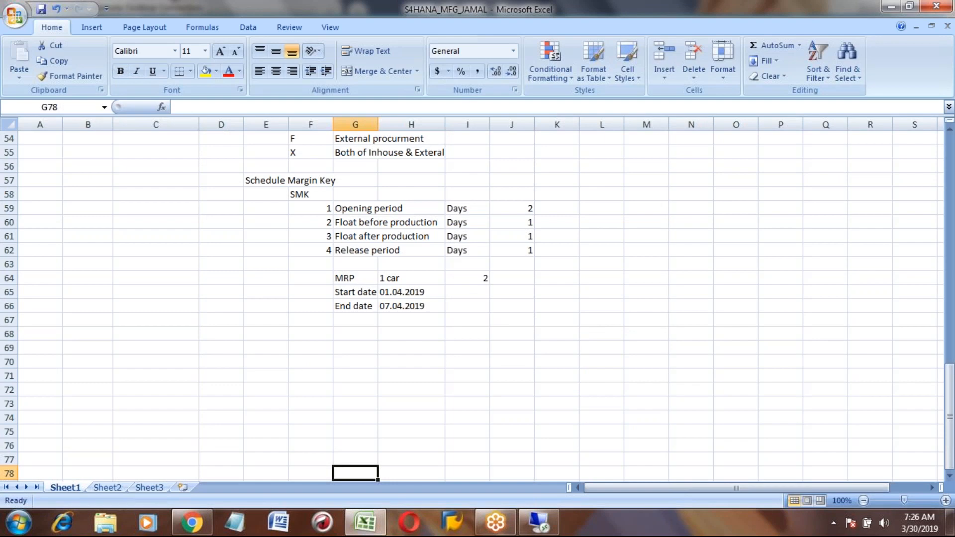
left_click(299, 356)
type("Individual req")
key("Return")
- Put 'FG' in cell H70 beside Individual req
key("Up")
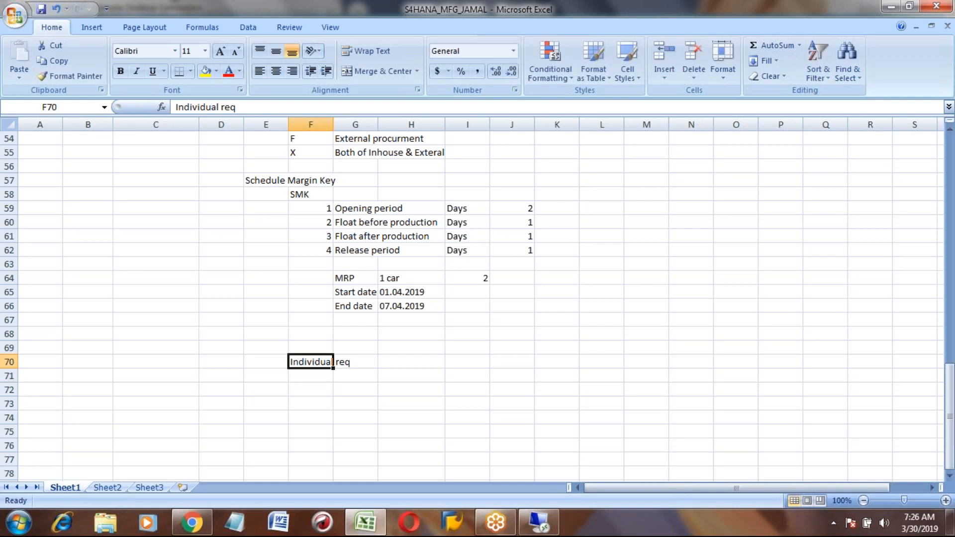
key("Right")
key("Right")
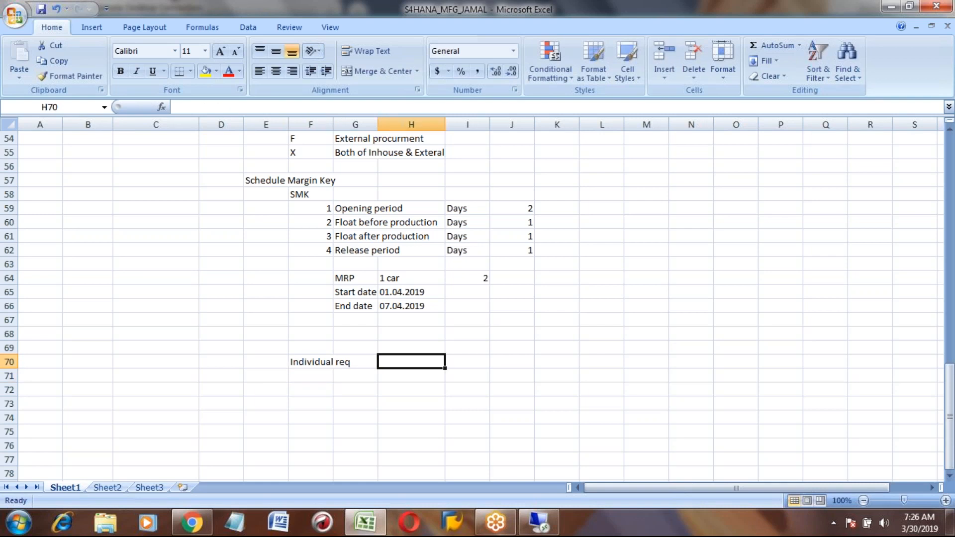
type("FG")
key("Return")
key("Up")
- Enter checking group '02 as text in E70 and start typing 'Daily requ' in F71
key("Left")
key("Left")
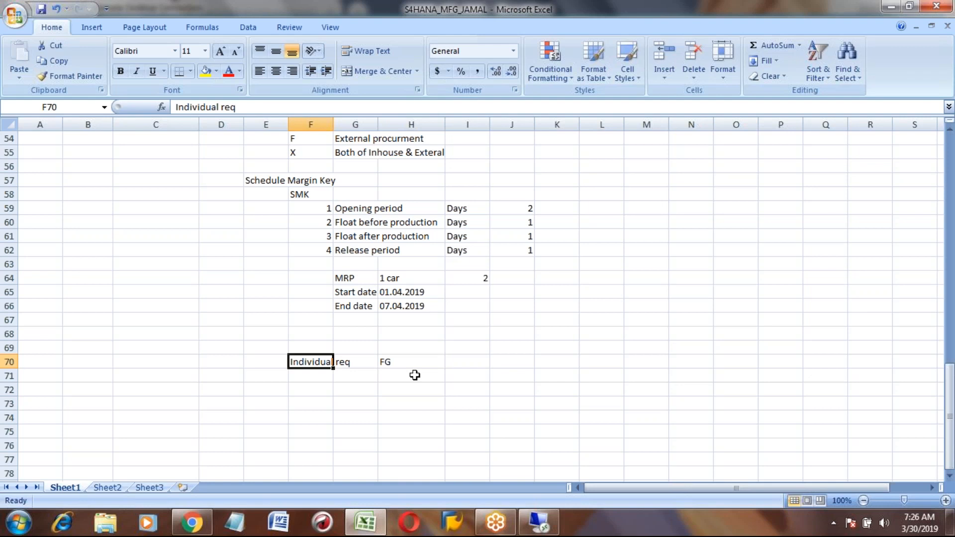
key("Left")
type("0")
key("BackSpace")
type("'0")
type("2")
key("Right")
key("Right")
key("Right")
key("Left")
key("Left")
key("Down")
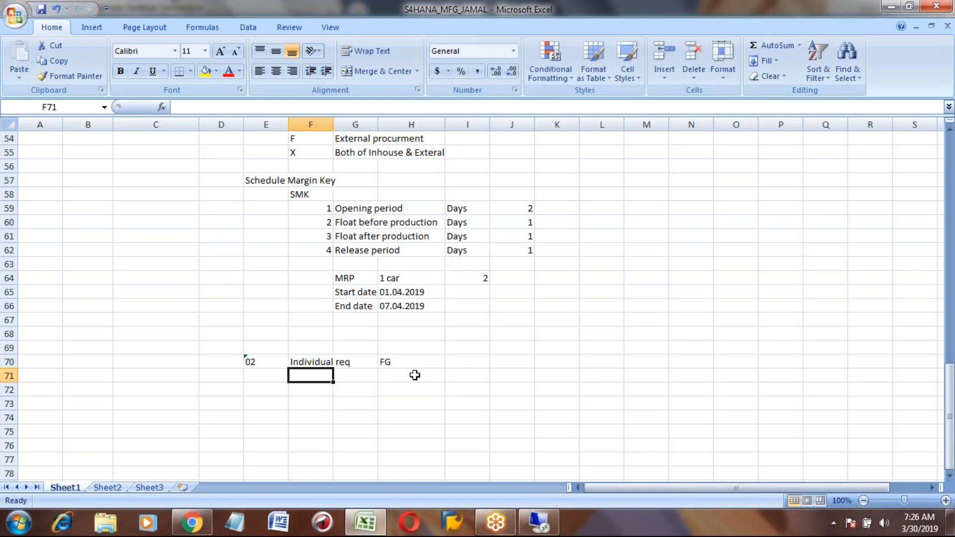
type("Dail")
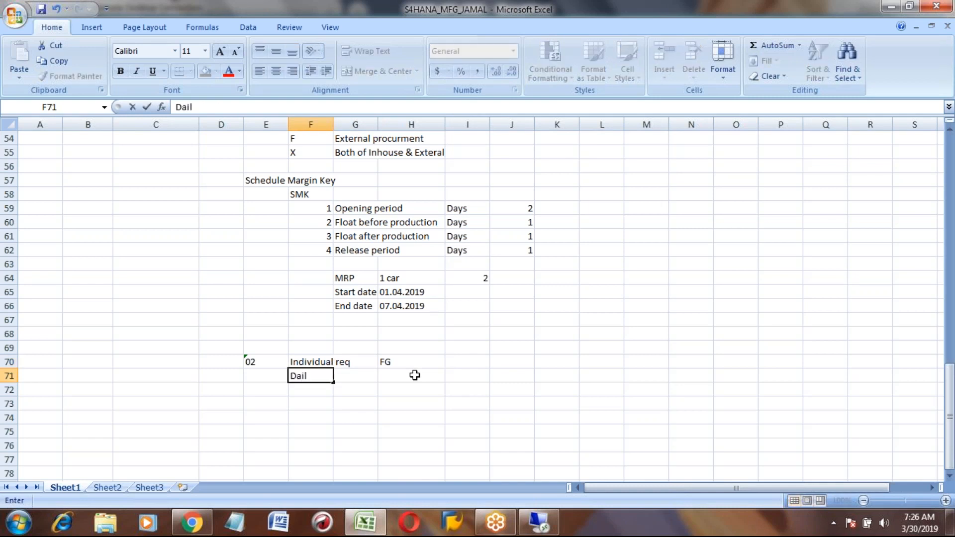
type("y requ")
- Finish 'Daily req' in F71 and put 'RM & SFG' in H71
key("BackSpace")
key("Right")
key("Right")
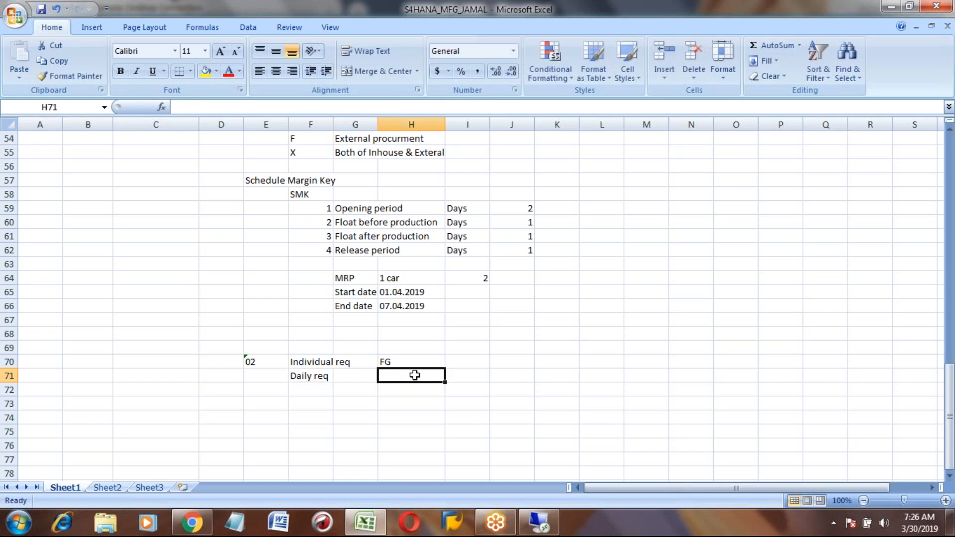
type("RM & SFG")
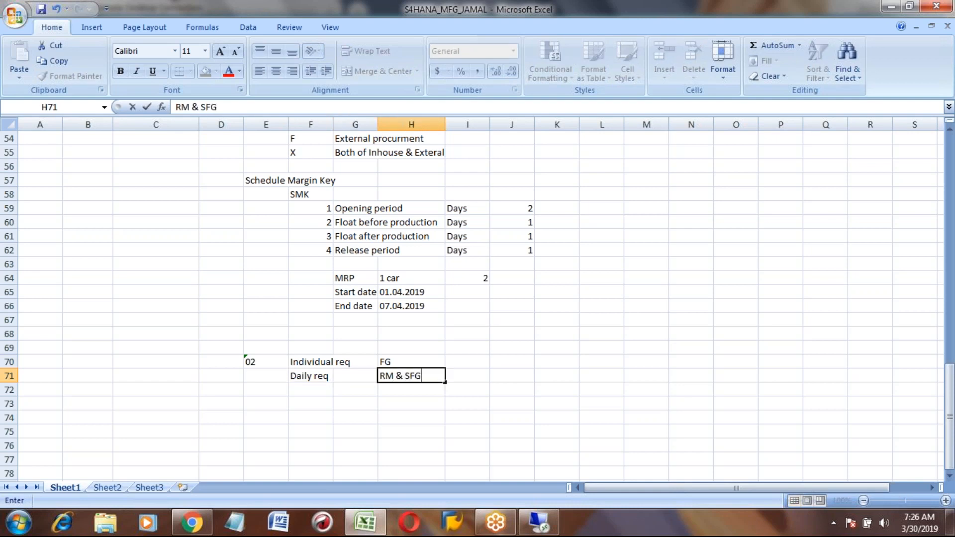
key("Return")
key("Up")
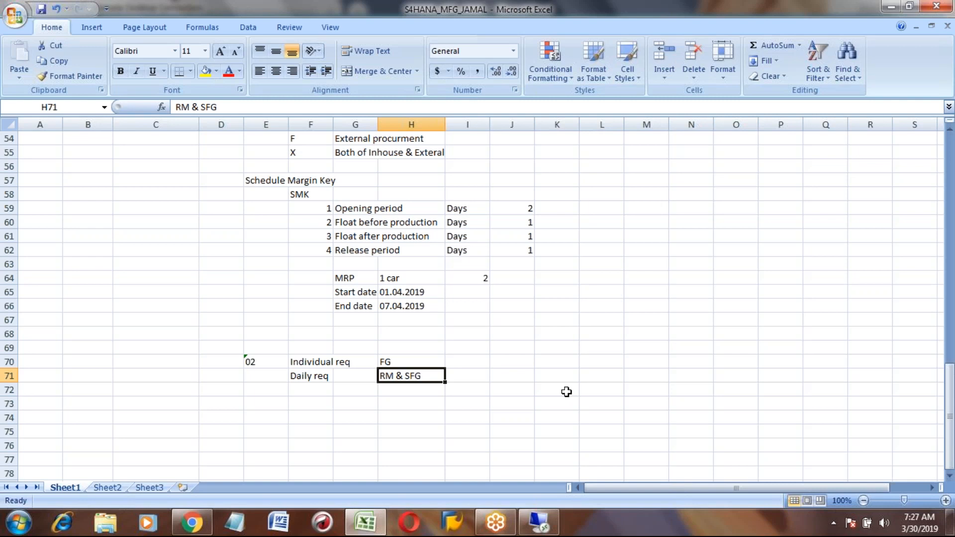
- Enter checking group '01 as text in E71, then return to SAP
key("Left")
key("Left")
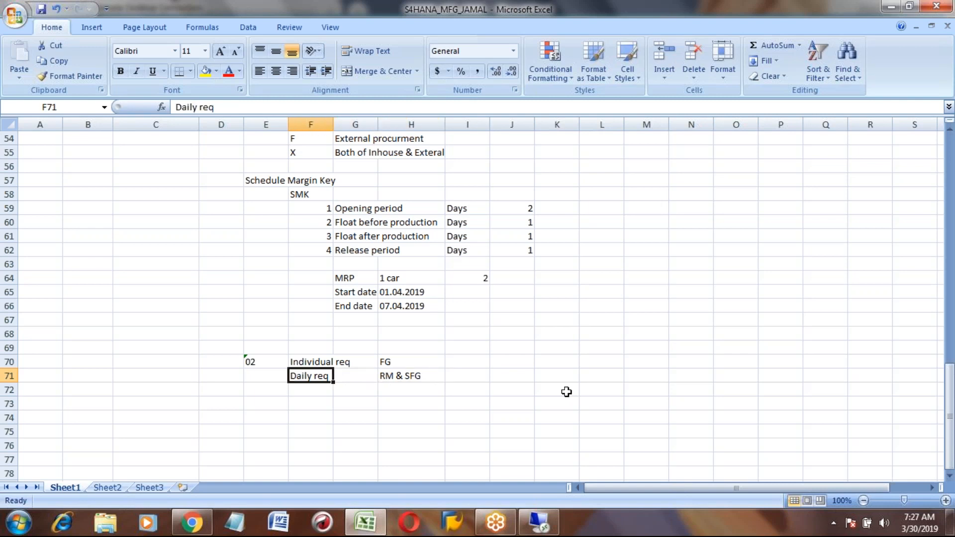
key("Left")
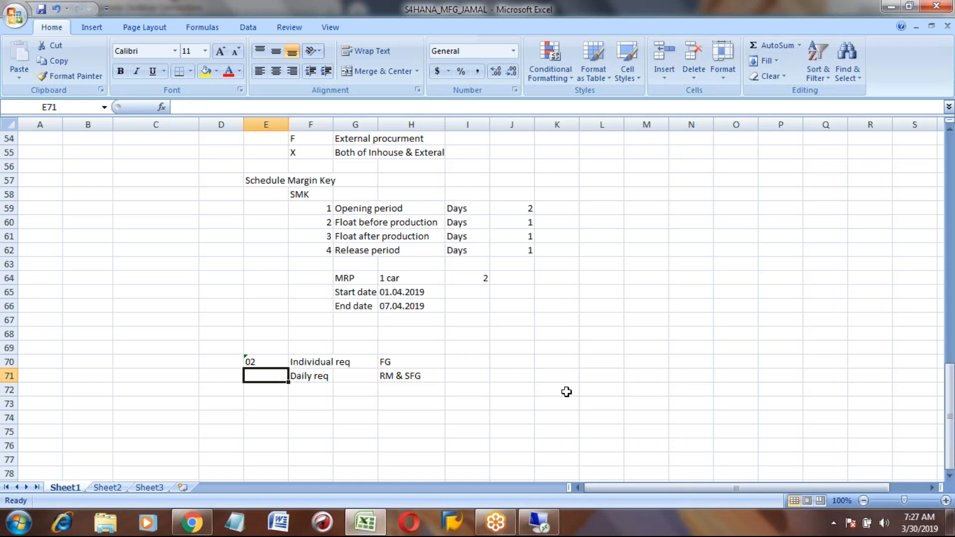
type("'01")
key("Return")
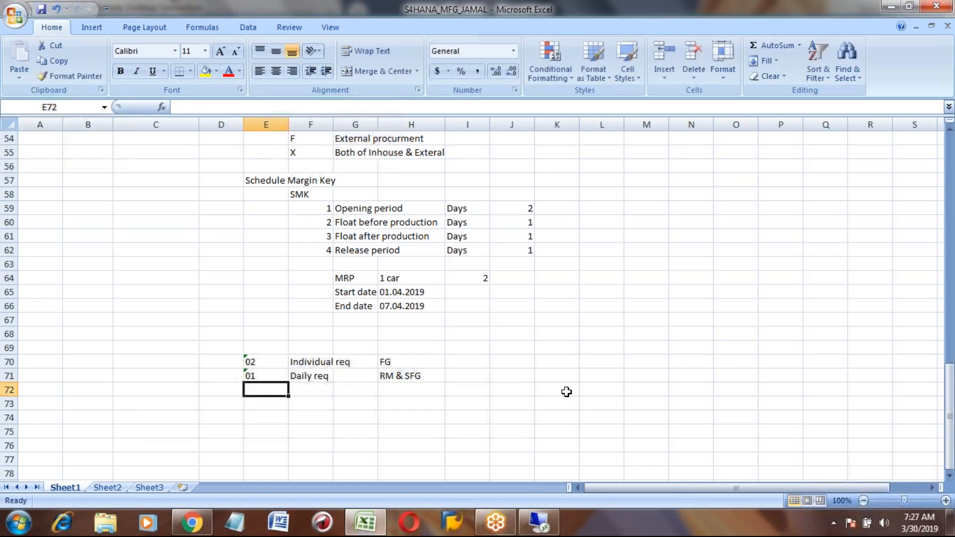
key("Up")
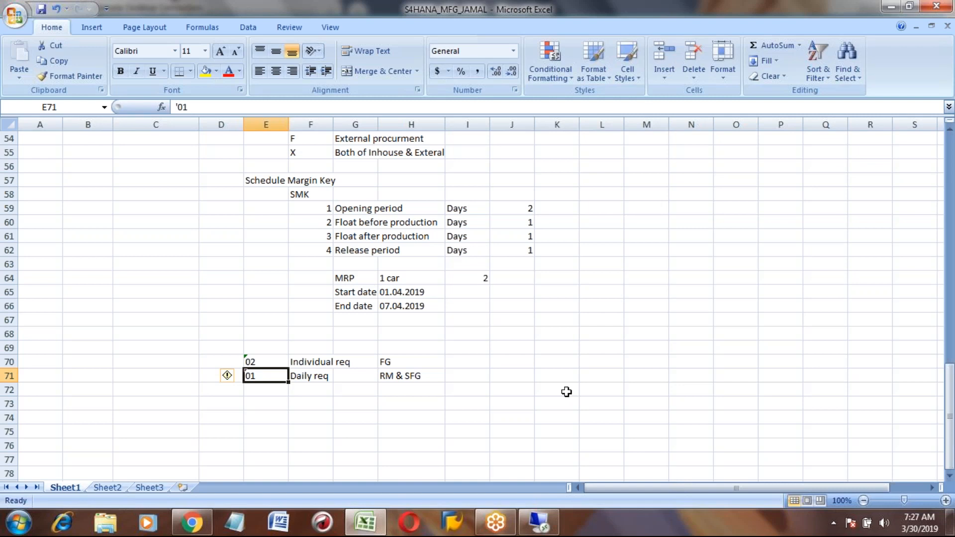
left_click(538, 523)
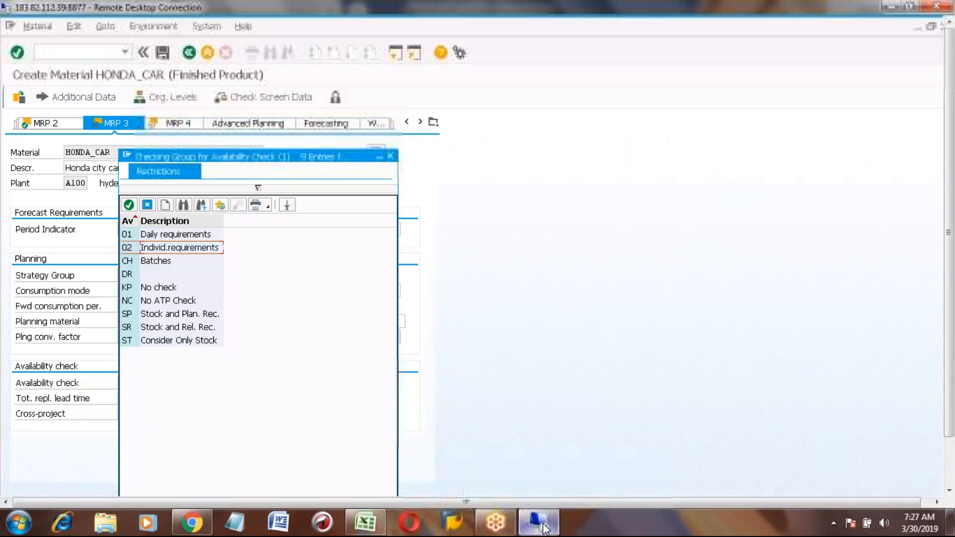
- In a new SAP session, expand Logistics > Production in the Easy Access menu
left_click(396, 53)
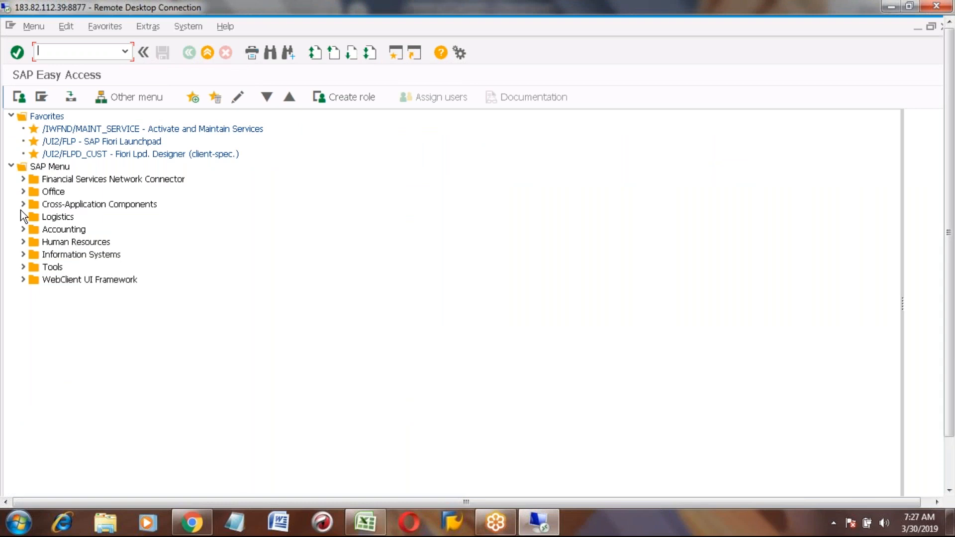
left_click(23, 204)
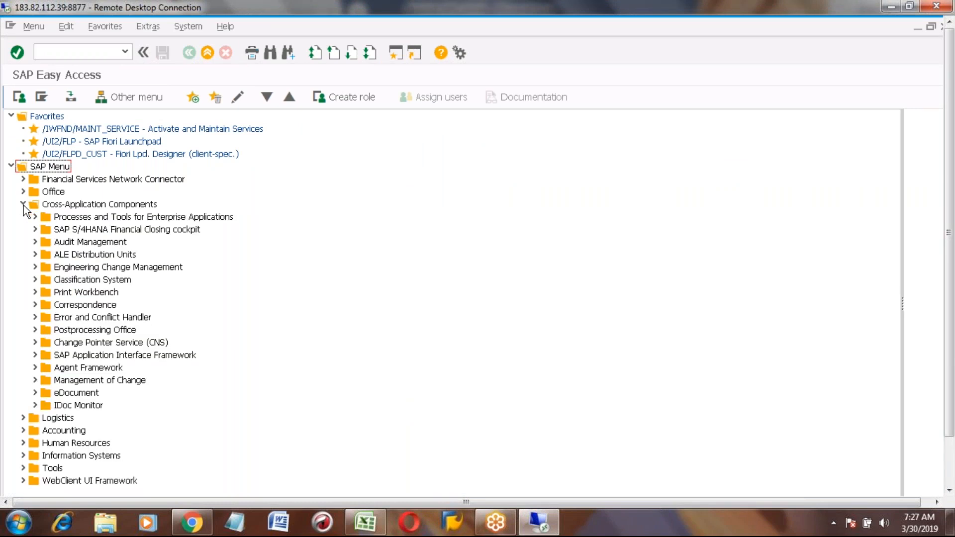
left_click(23, 204)
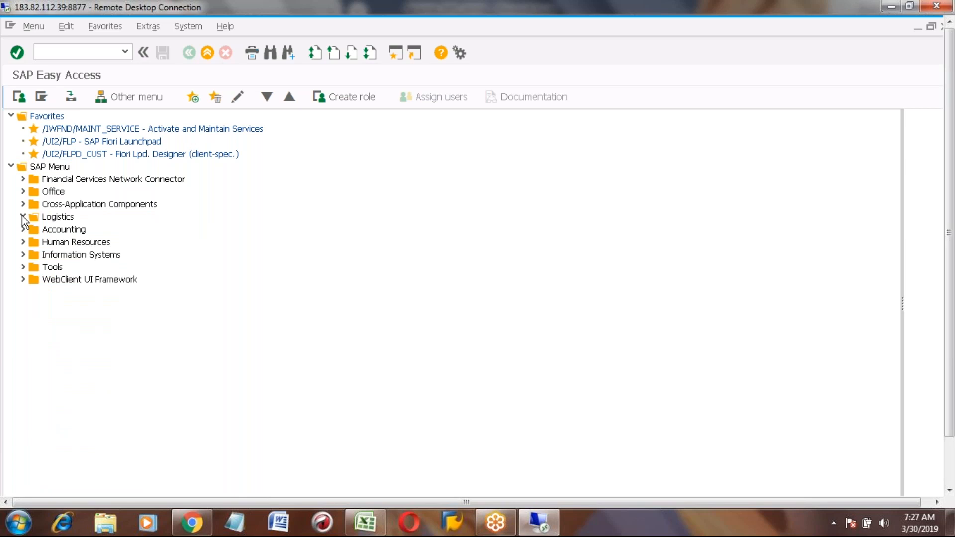
left_click(23, 217)
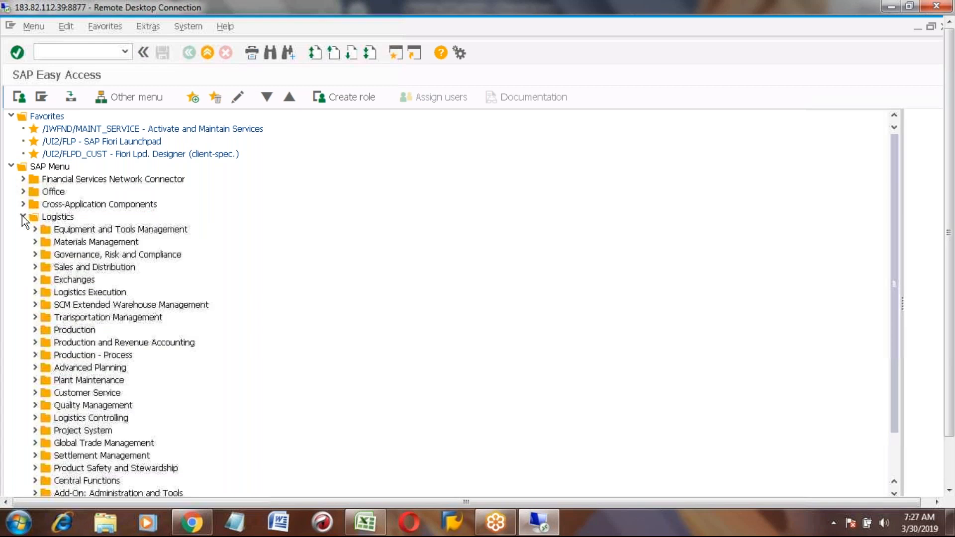
left_click(35, 329)
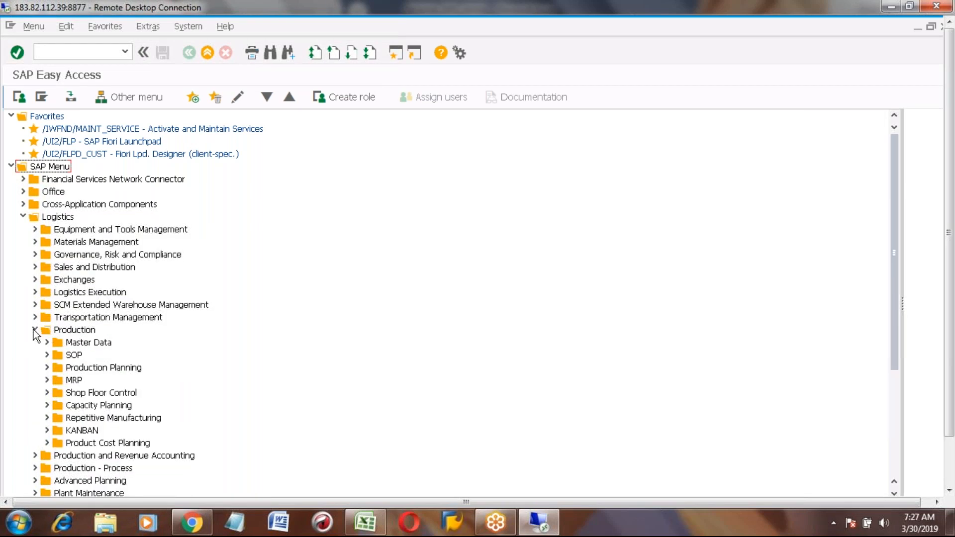
left_click(365, 523)
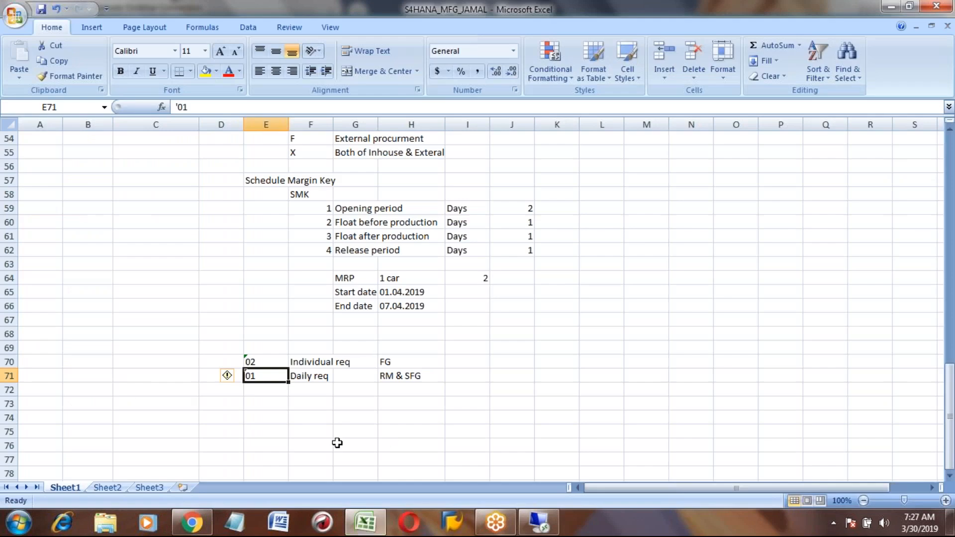
- Note 'Availability check' in E73 and 'COHV' beneath it in F74
left_click(268, 403)
type("A")
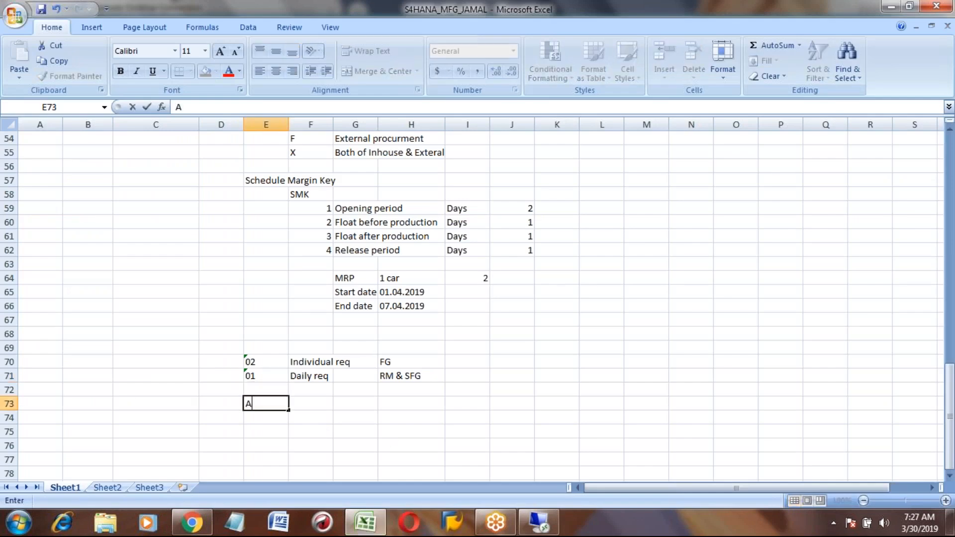
type("vailability check")
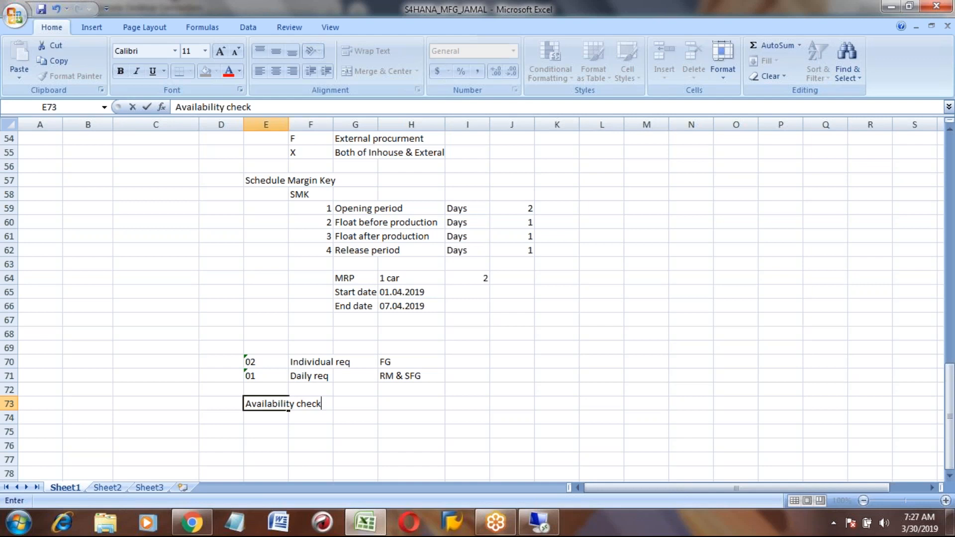
key("Return")
key("Right")
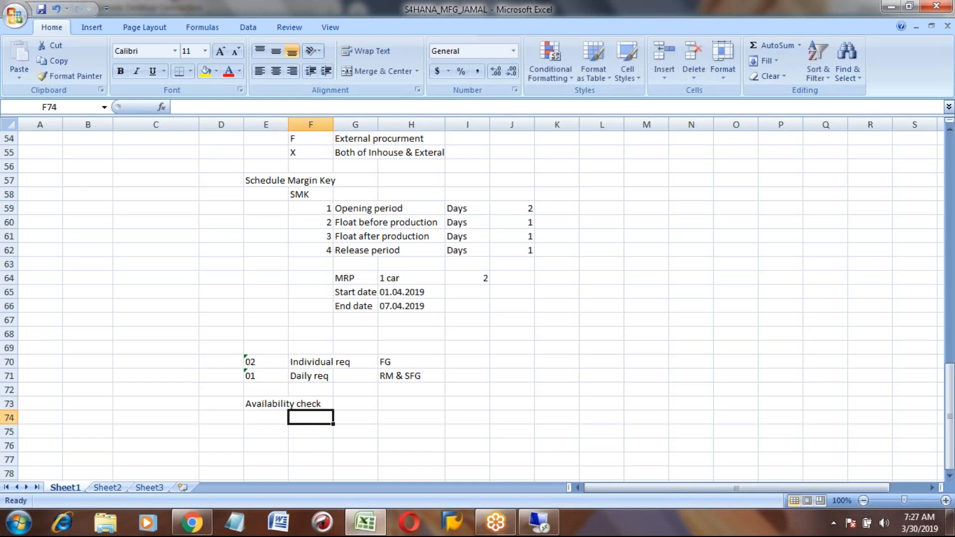
type("COHV")
key("Return")
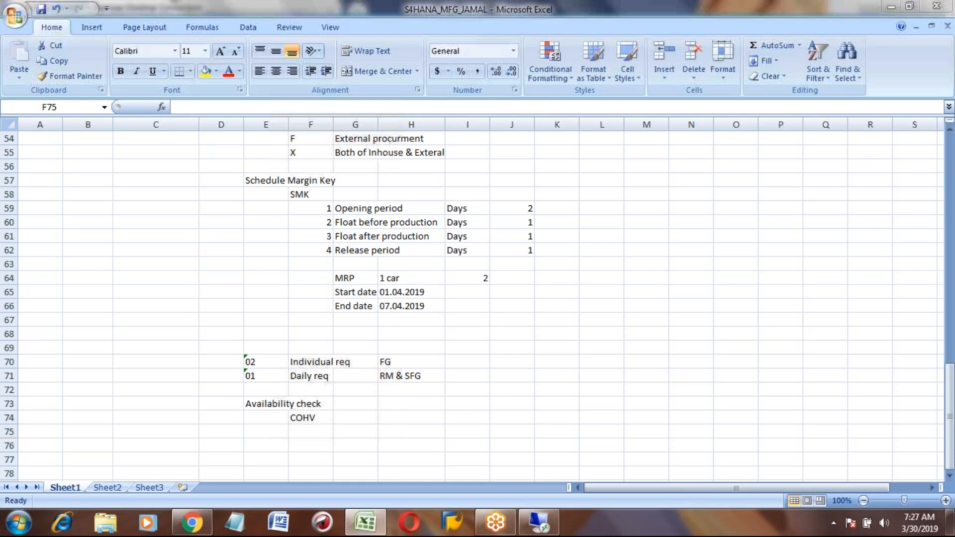
key("alt+Tab")
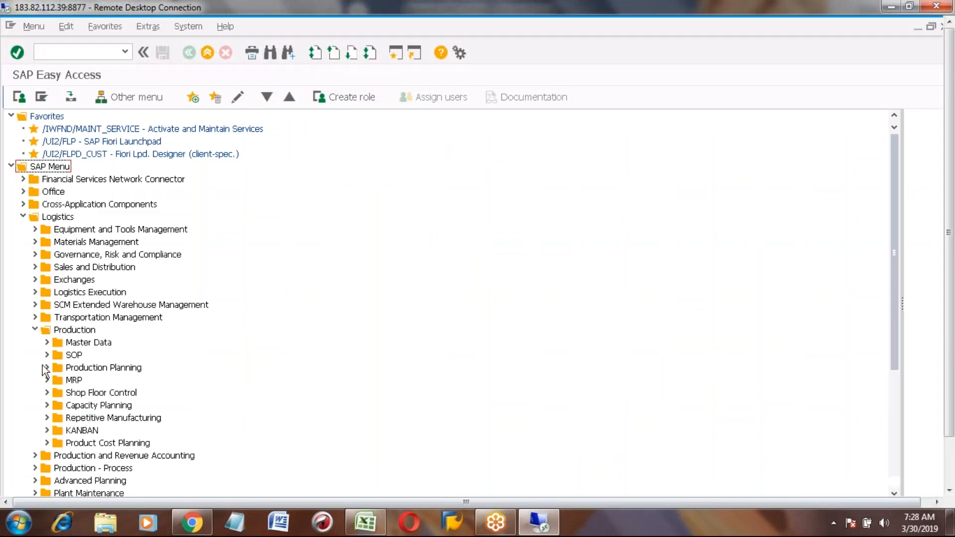
- Find COMAC Collective Availability Check under Shop Floor Control > Control and paste it into F75
left_click(47, 393)
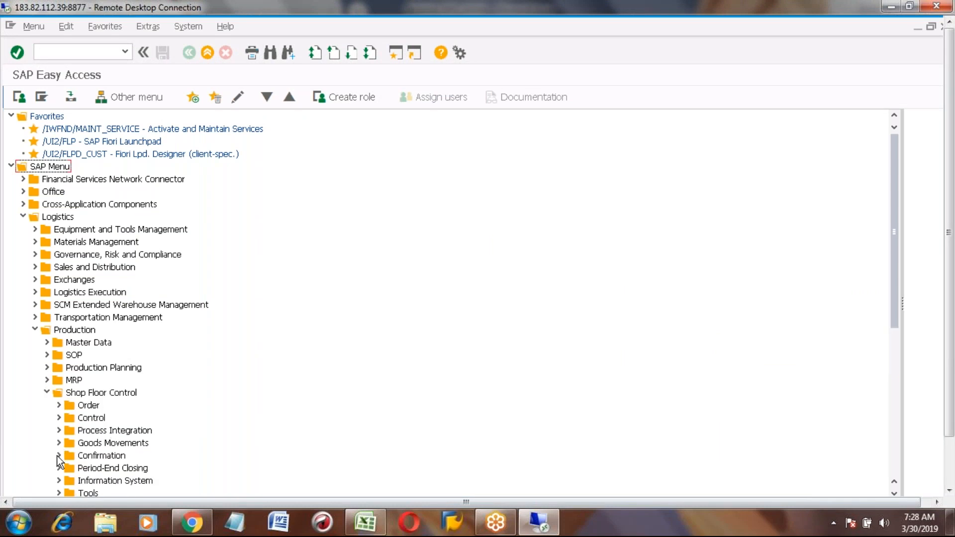
left_click(59, 406)
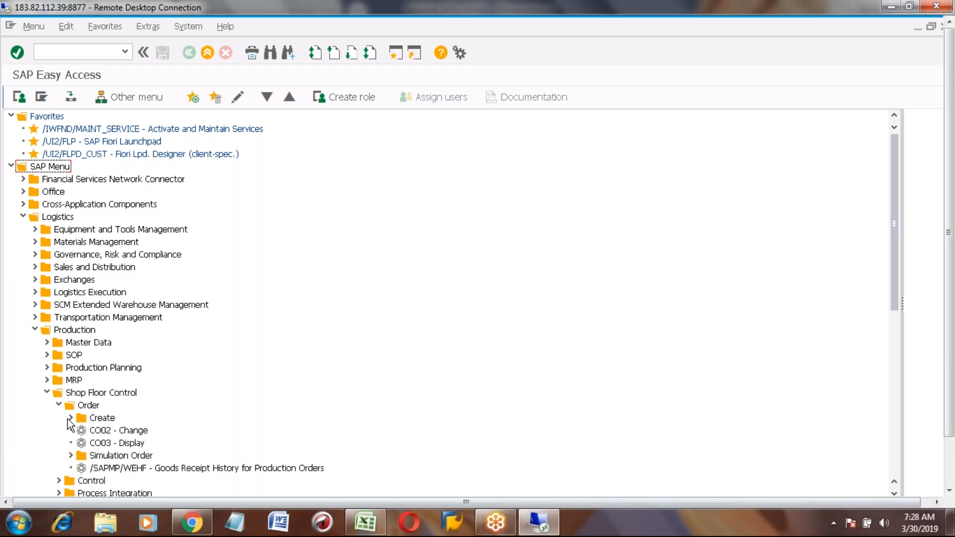
left_click(59, 405)
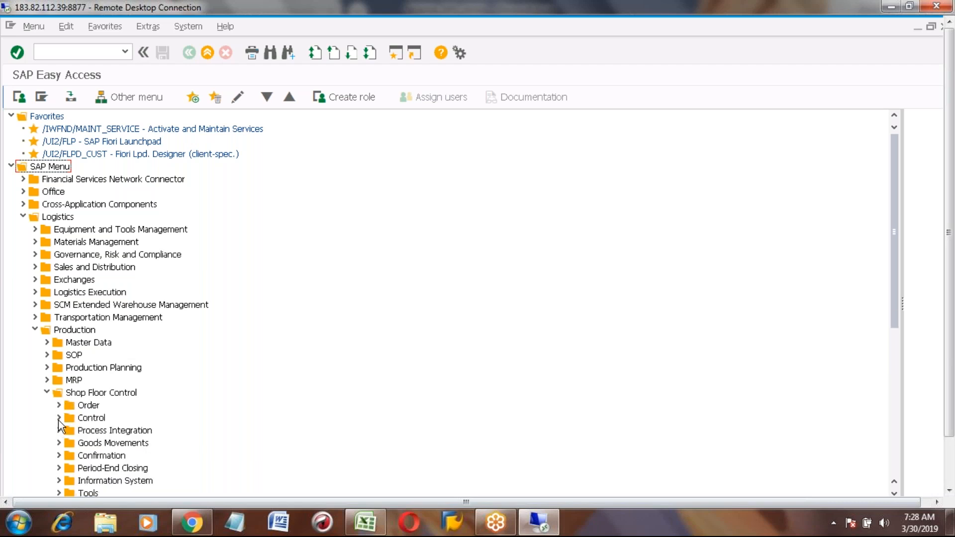
left_click(59, 418)
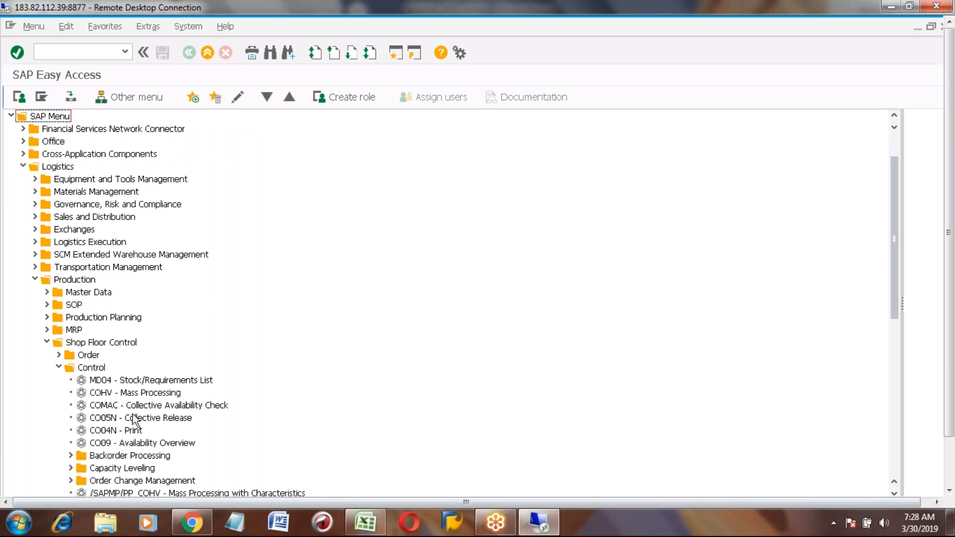
left_click(132, 444)
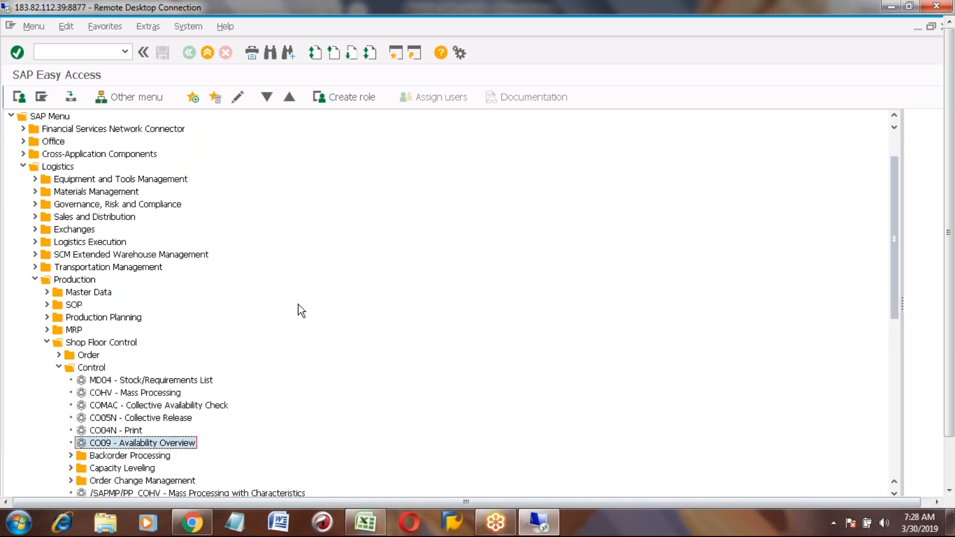
key("Down")
key("Down")
key("Down")
key("Down")
key("Down")
key("Down")
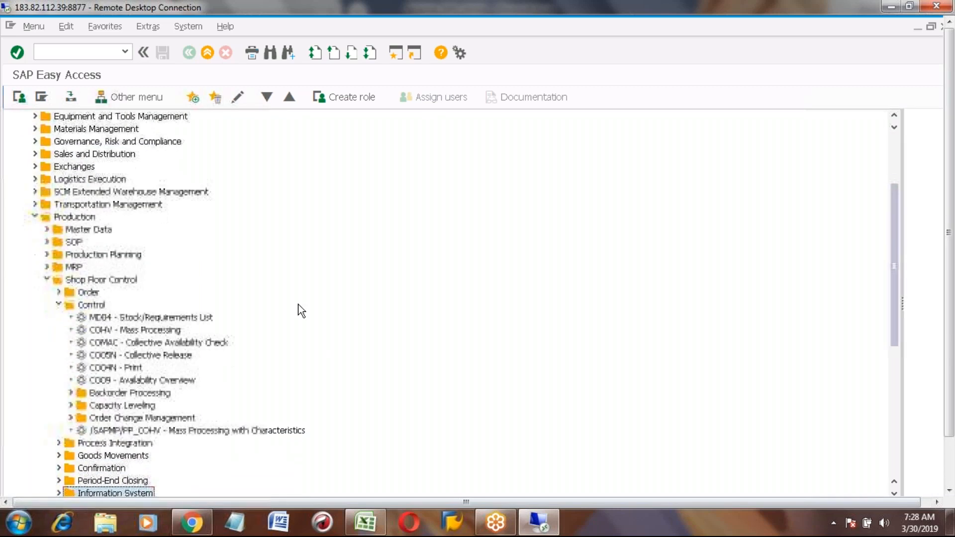
key("Up")
key("Up")
key("Up")
key("Up")
key("Up")
key("Up")
key("Up")
key("Up")
key("Up")
key("Up")
key("Up")
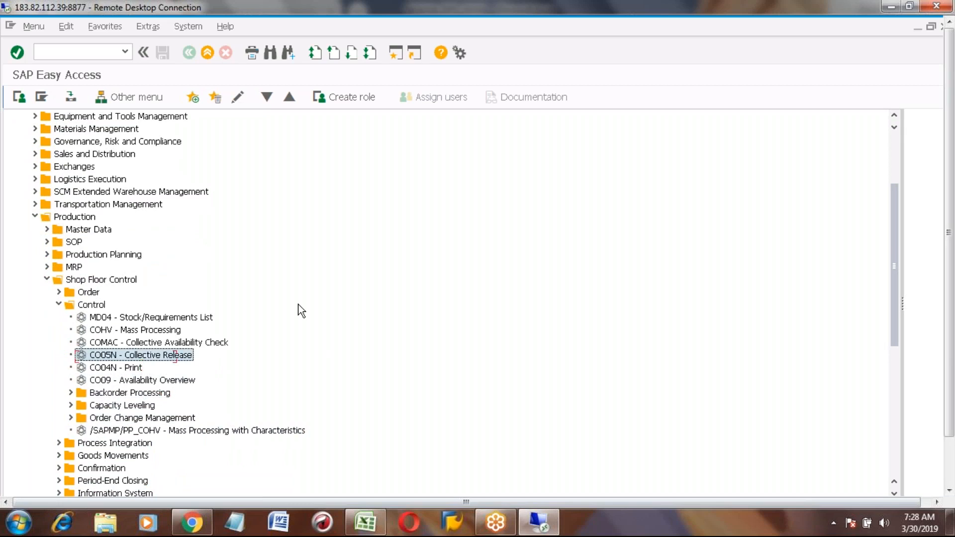
key("Down")
key("Down")
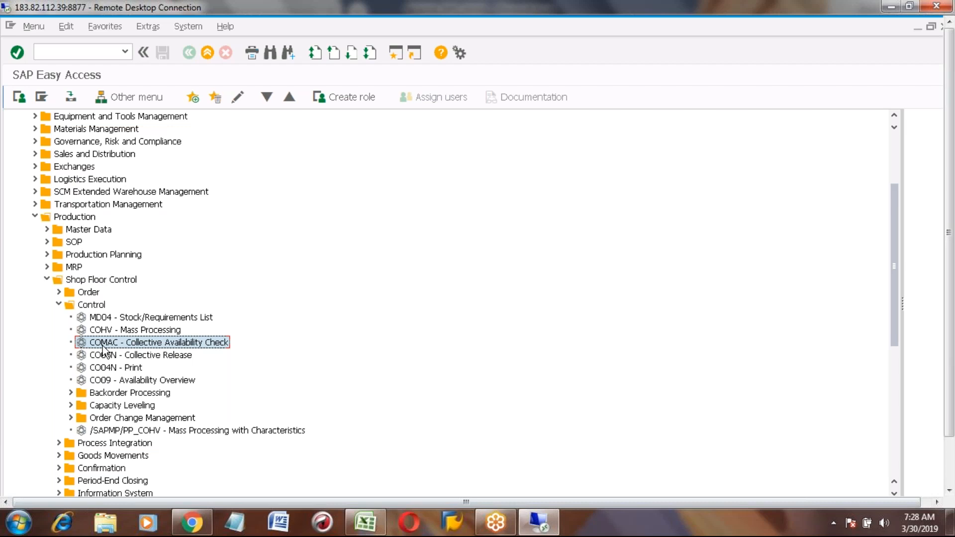
key("alt+Tab")
type("COMAC - Collective Availability Check")
- Leave the COMAC note under COHV and return to the SAP window
key("Up")
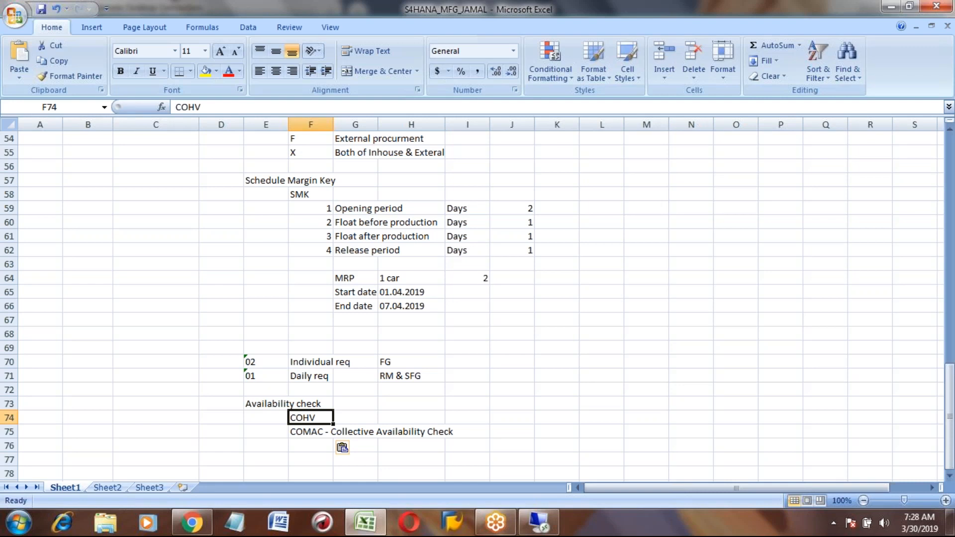
key("alt+Tab")
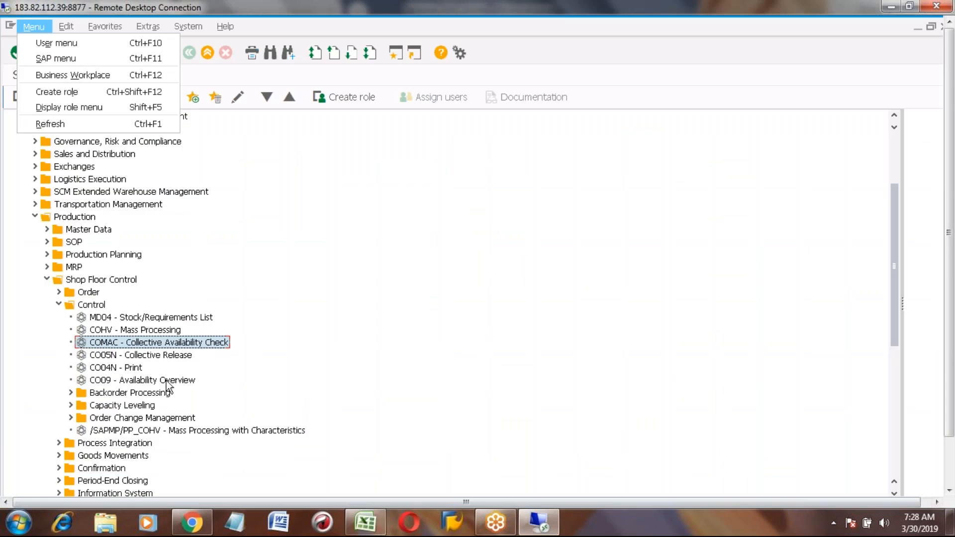
- Open COHV mass processing and choose function 160 Material Availability Check
left_click(112, 333)
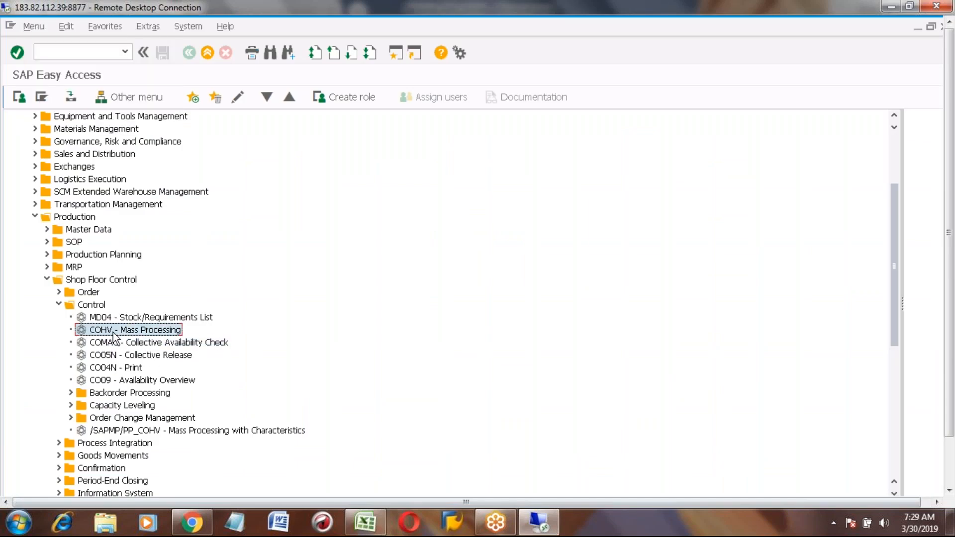
double_click(107, 333)
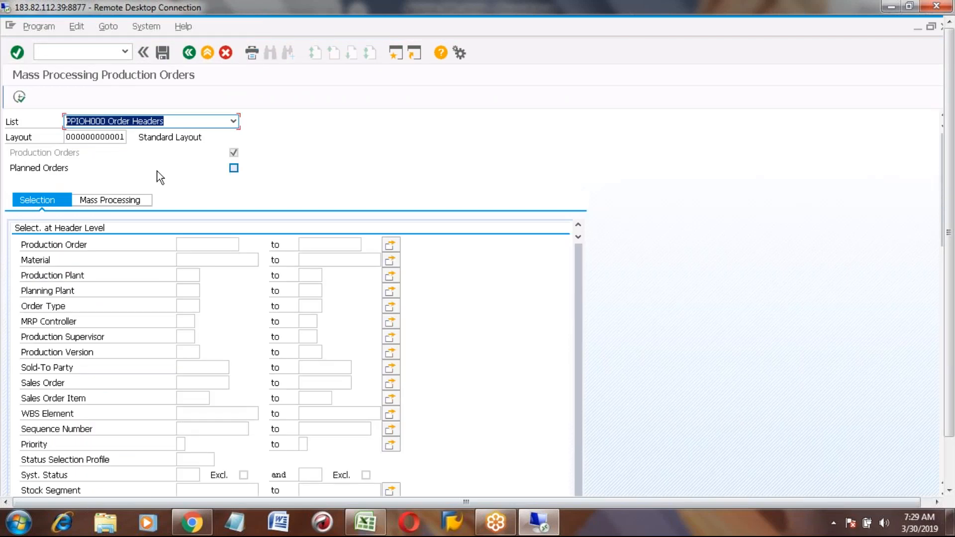
left_click(111, 201)
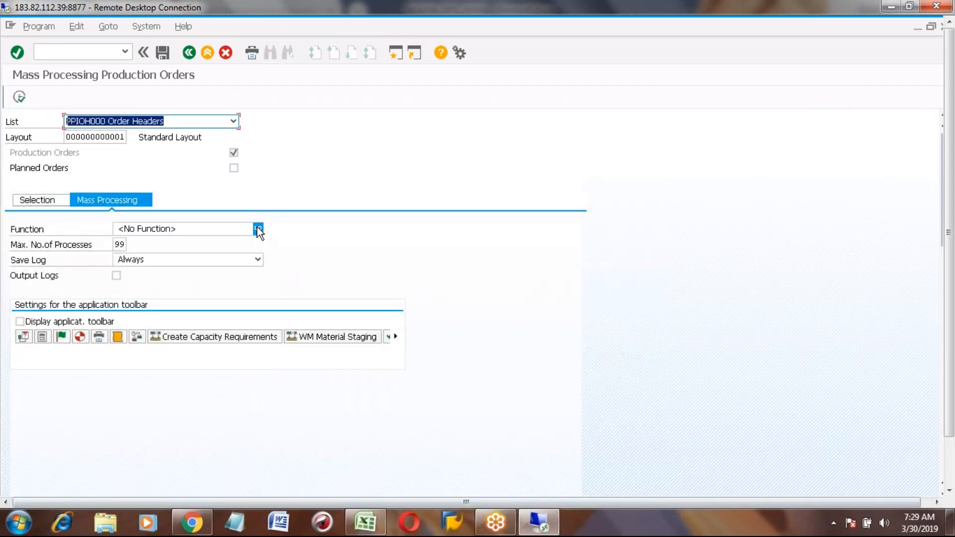
left_click(258, 230)
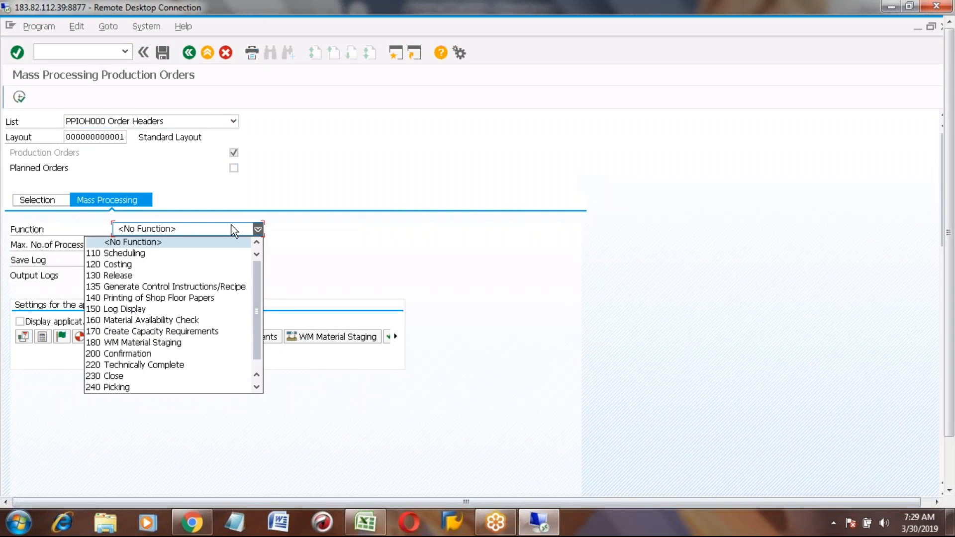
left_click(121, 321)
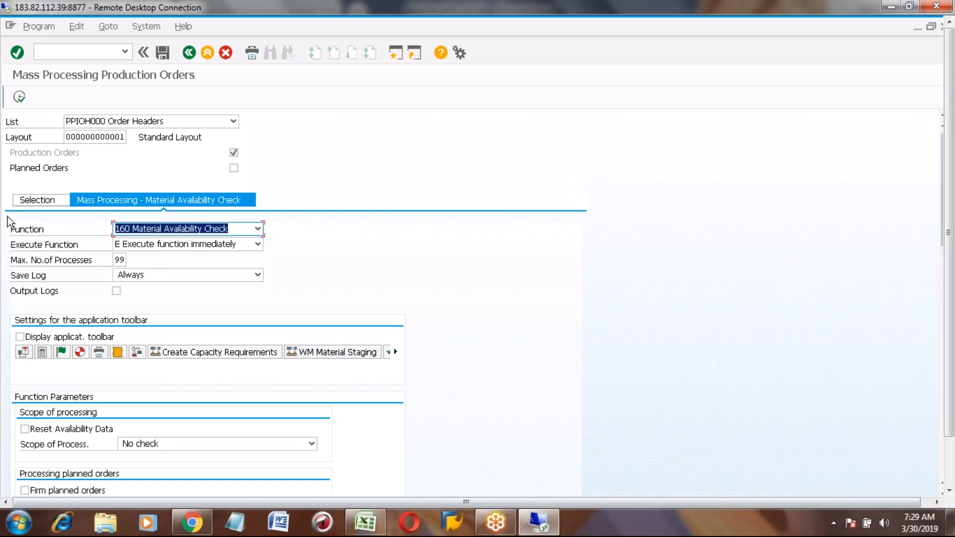
left_click(31, 199)
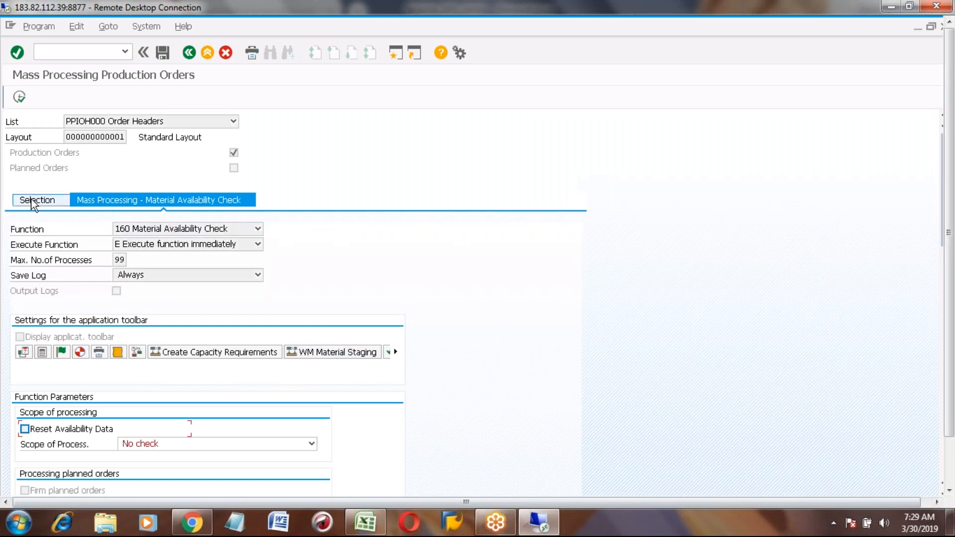
- Set the availability check scope to 'A ATP check for all materials'
left_click(208, 444)
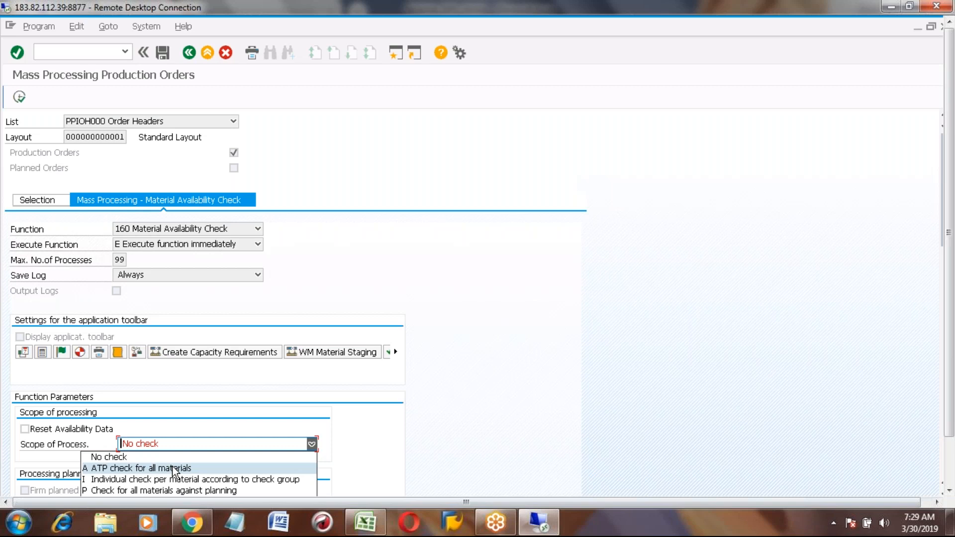
left_click(174, 468)
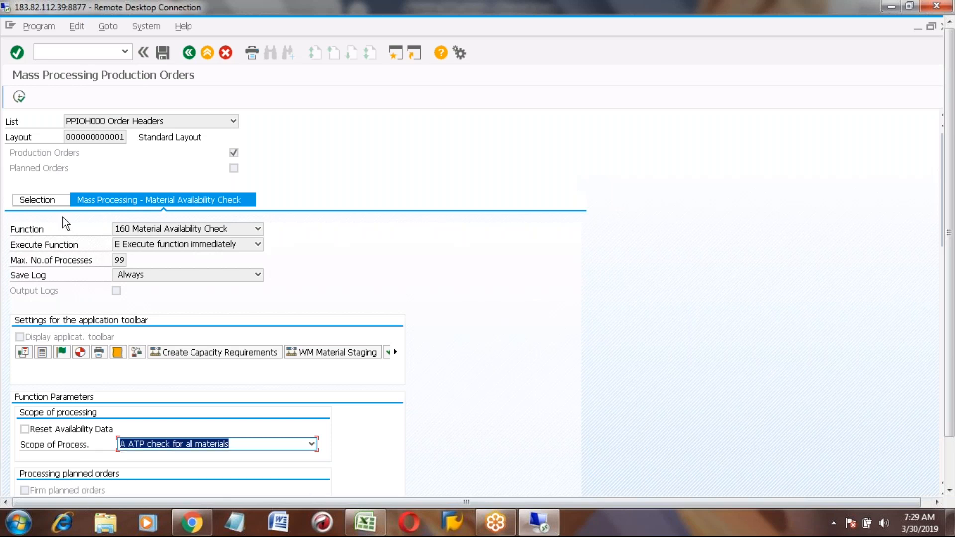
left_click(40, 199)
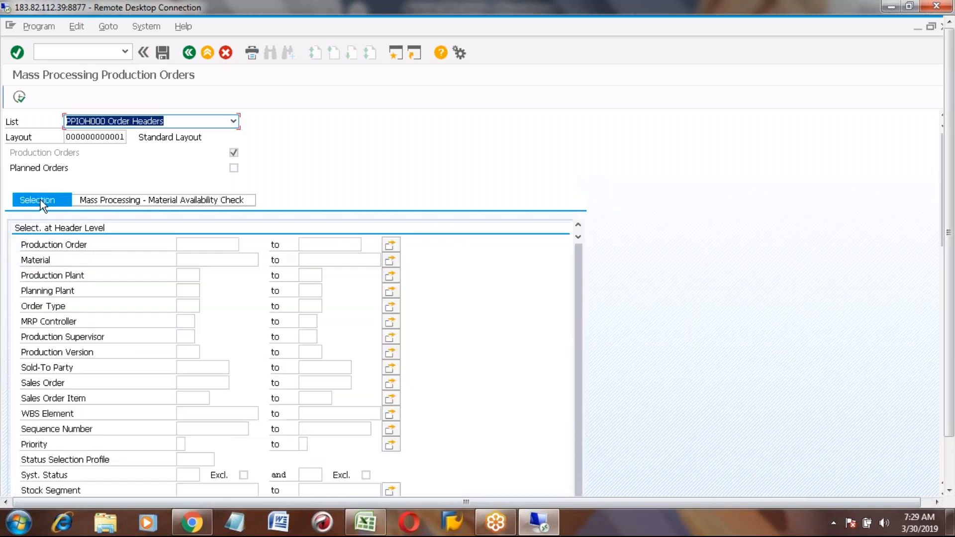
- Restrict the Production Plant selection to A100
left_click(189, 261)
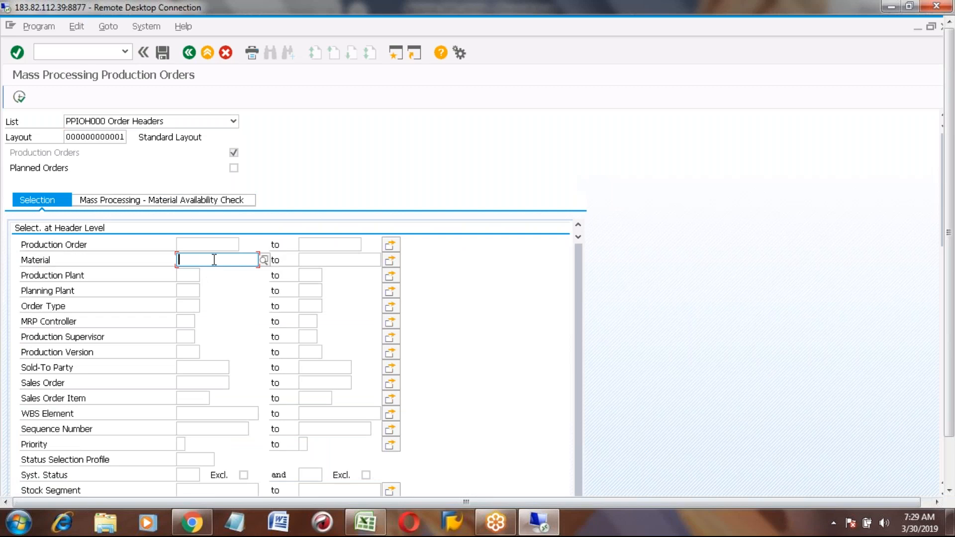
left_click(325, 260)
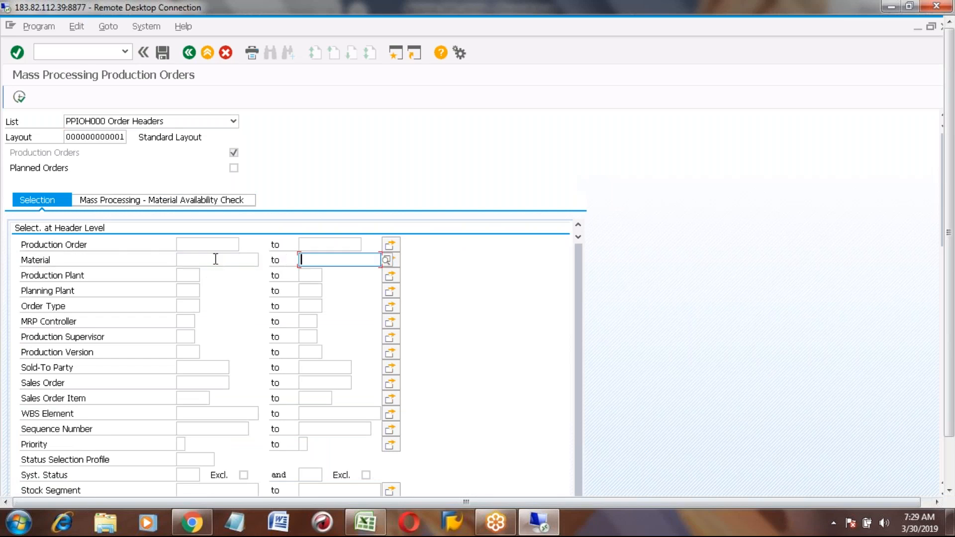
left_click(180, 259)
left_click(186, 275)
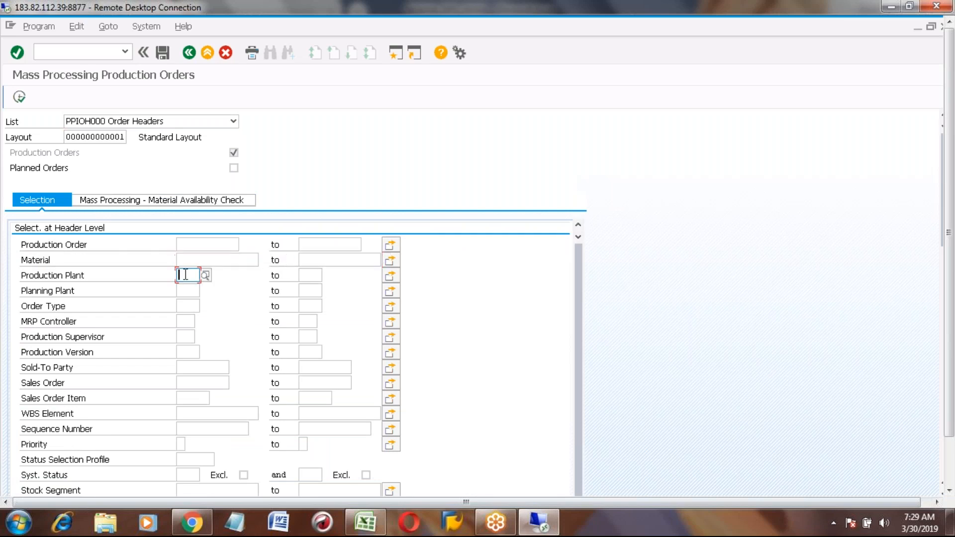
type("a100")
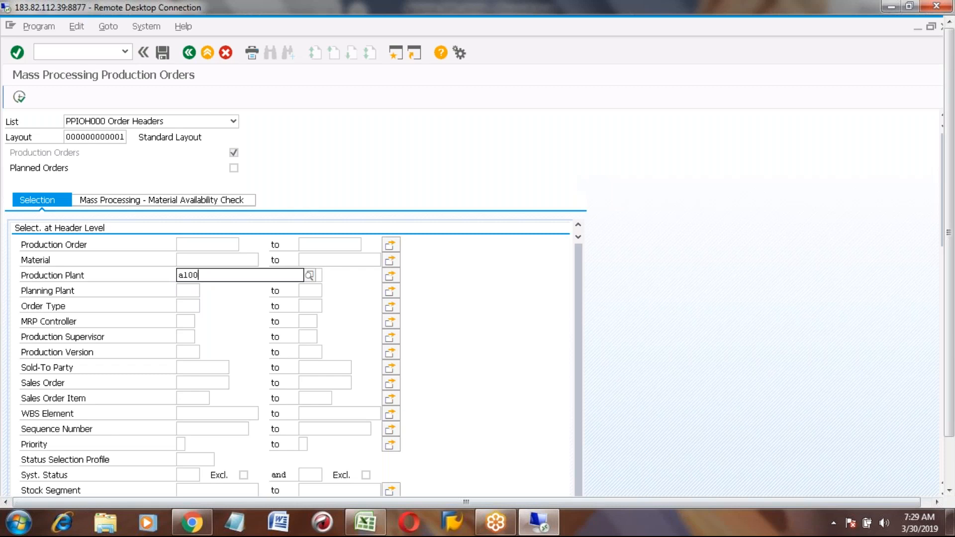
key("Return")
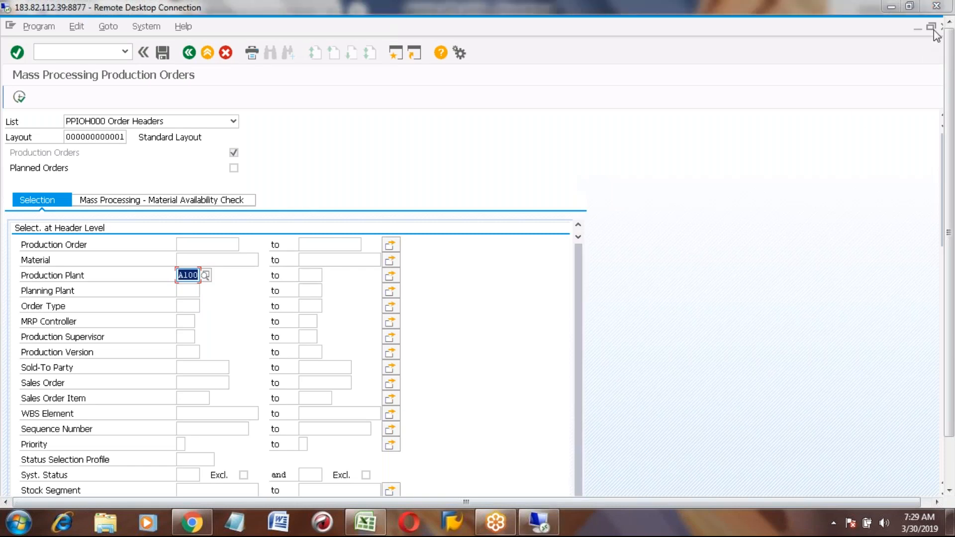
- Look through the remaining selection sections down to the scheduled start date fields
left_click(950, 475)
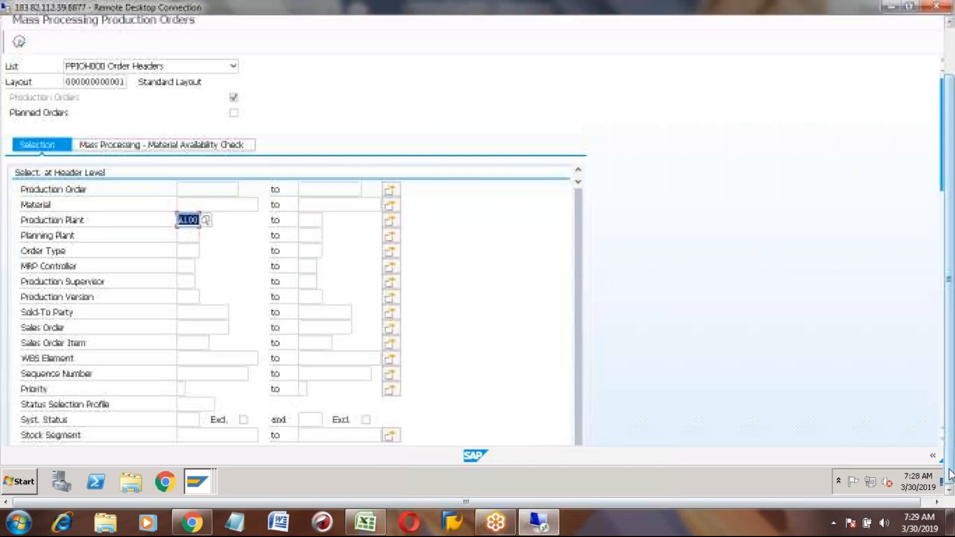
left_click(941, 240)
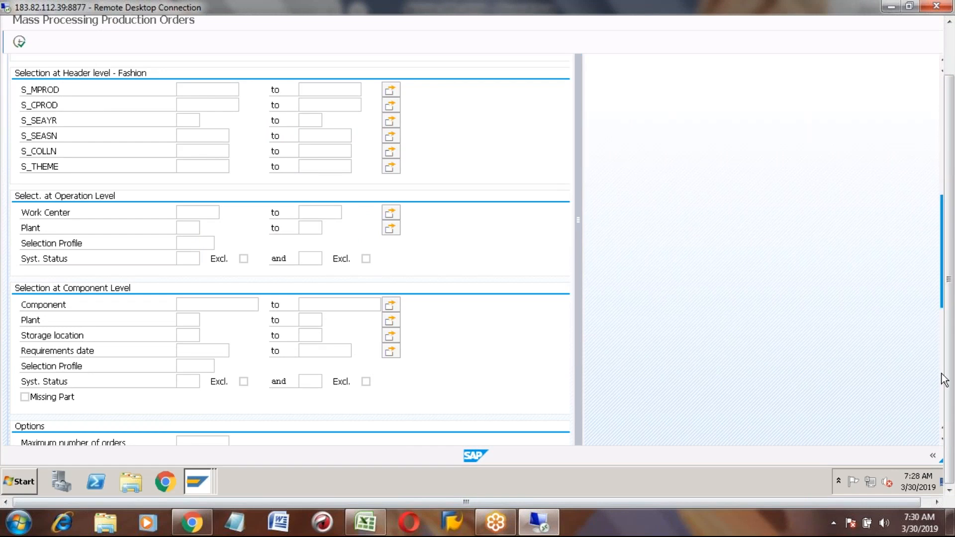
scroll(944, 380, "down", 8)
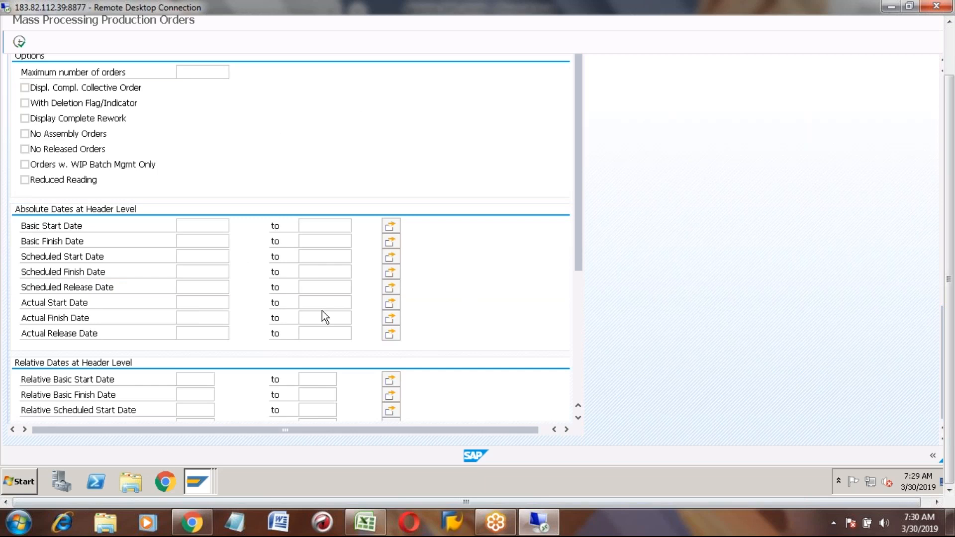
left_click(197, 253)
left_click(952, 44)
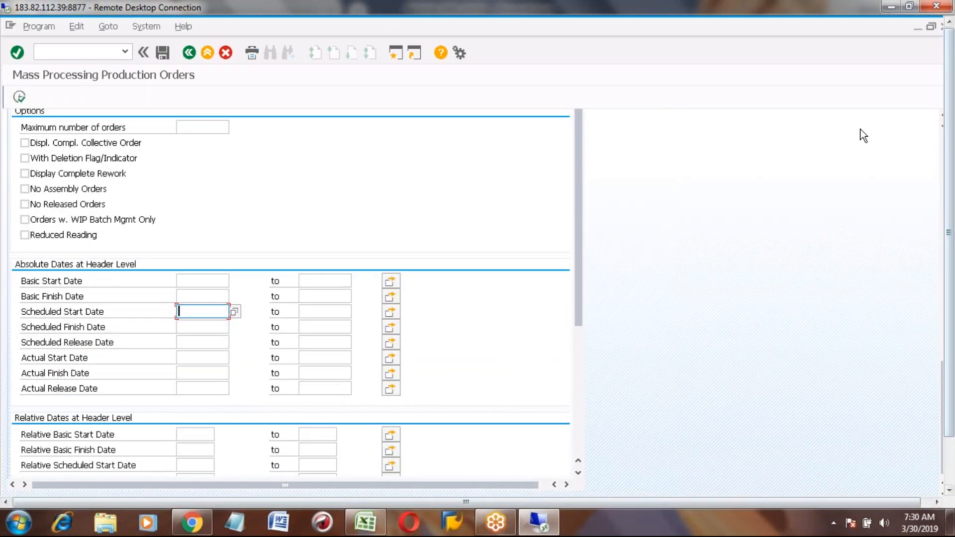
- Execute the A100 selection, find no order headers, and delete A100 from Production Plant
left_click(19, 97)
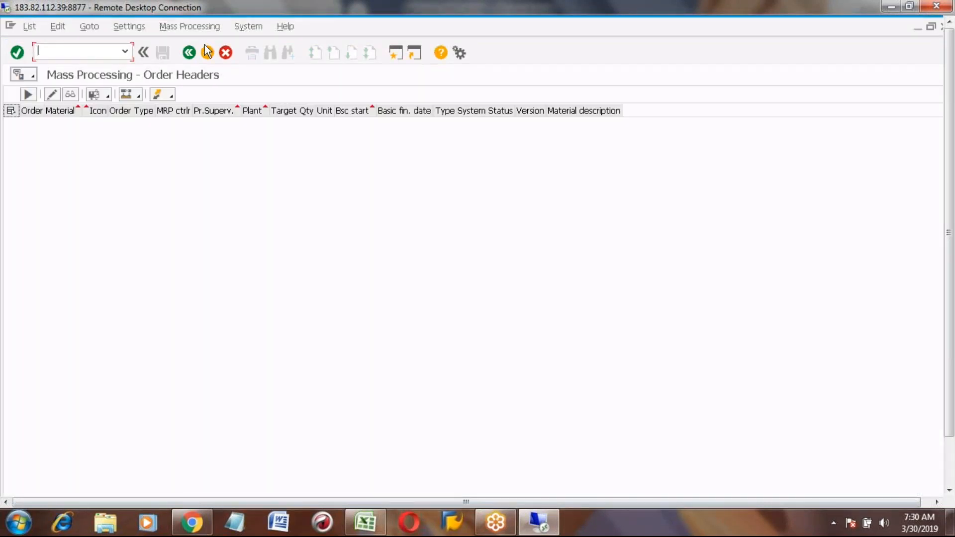
left_click(189, 51)
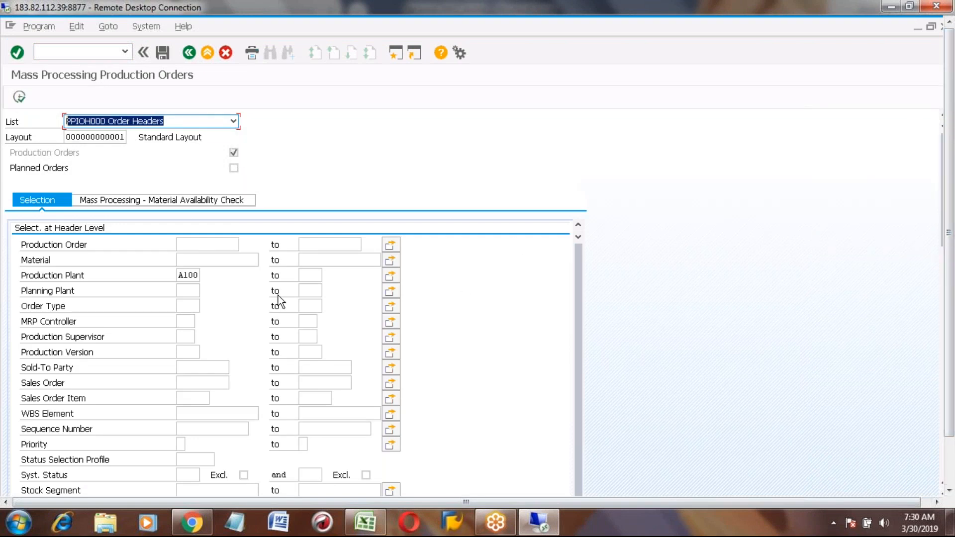
left_click(180, 275)
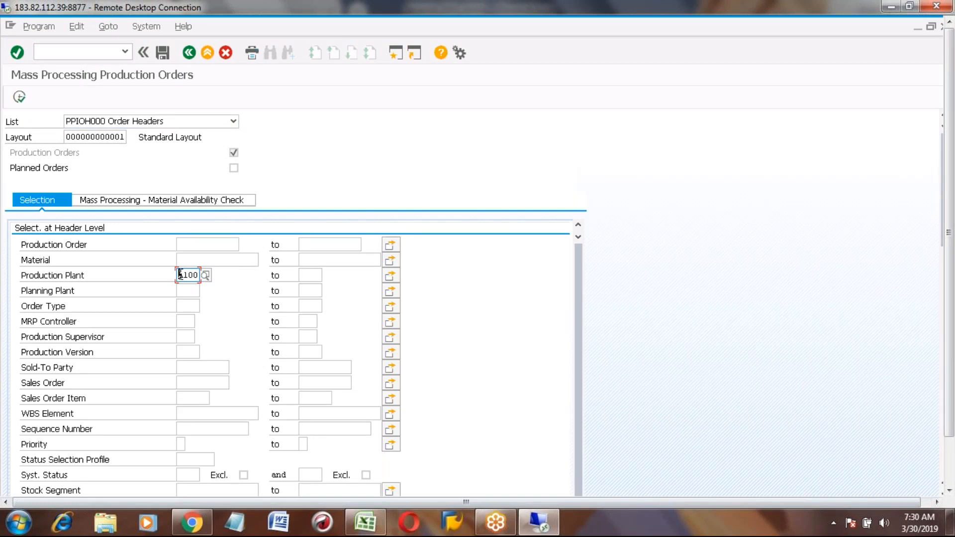
key("Delete")
key("Delete")
key("Delete")
key("Delete")
- Run the COHV order selection for production plants 1000 to 9999
left_click(20, 95)
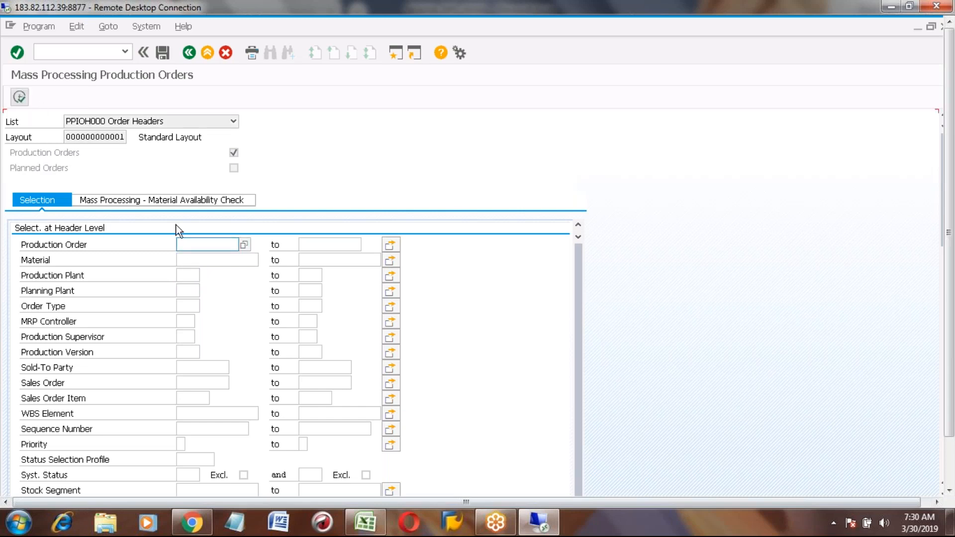
left_click(187, 275)
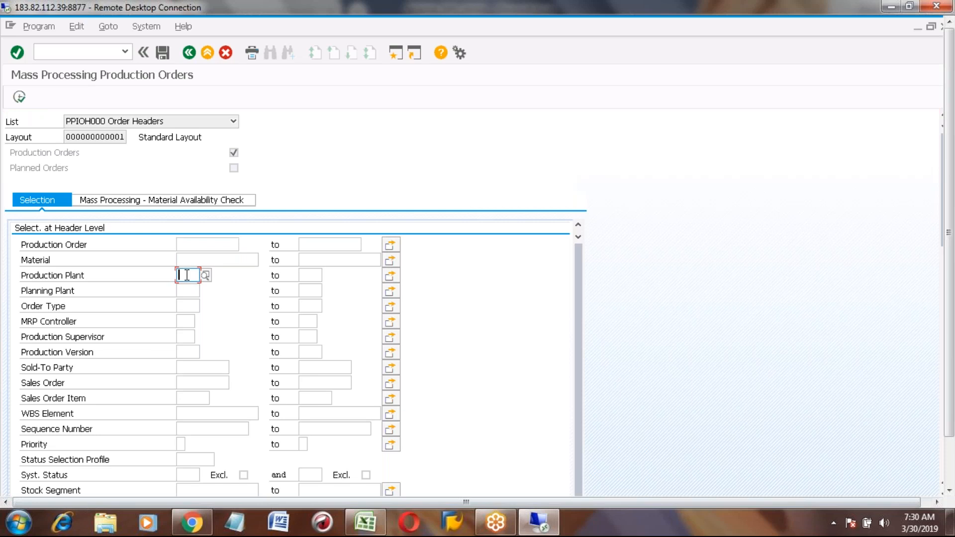
type("1000")
key("Tab")
type("9999")
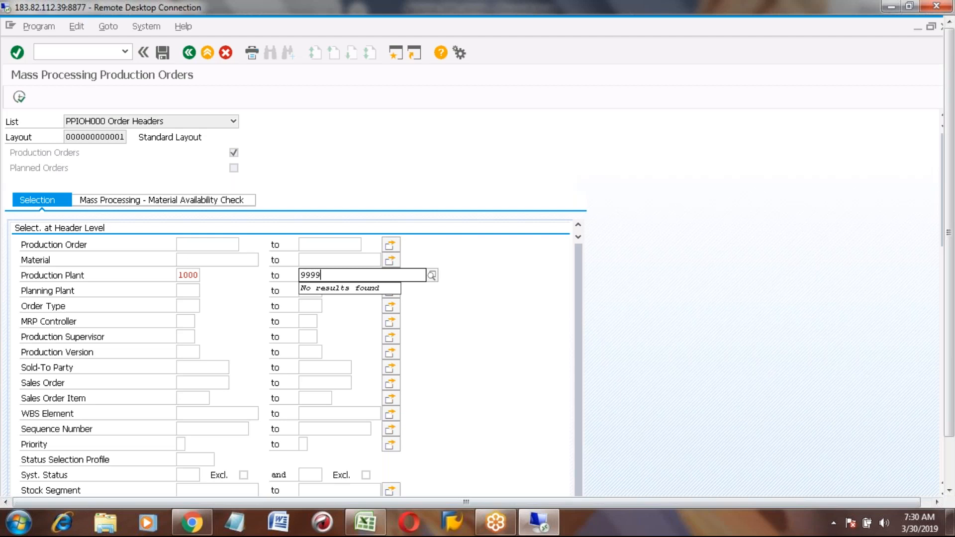
key("F8")
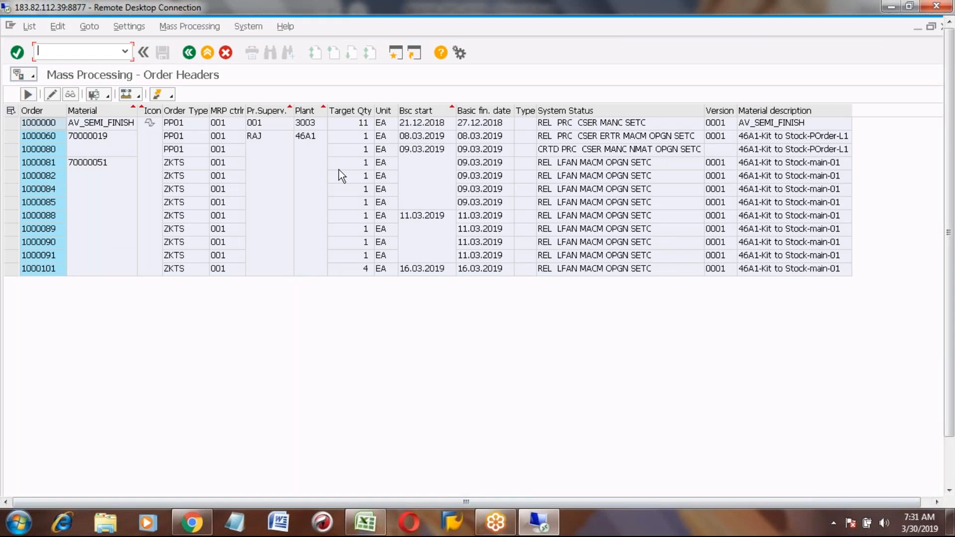
- Check the system status of orders 1000000 and 1000081, opening the status details for 1000081
left_click(590, 124)
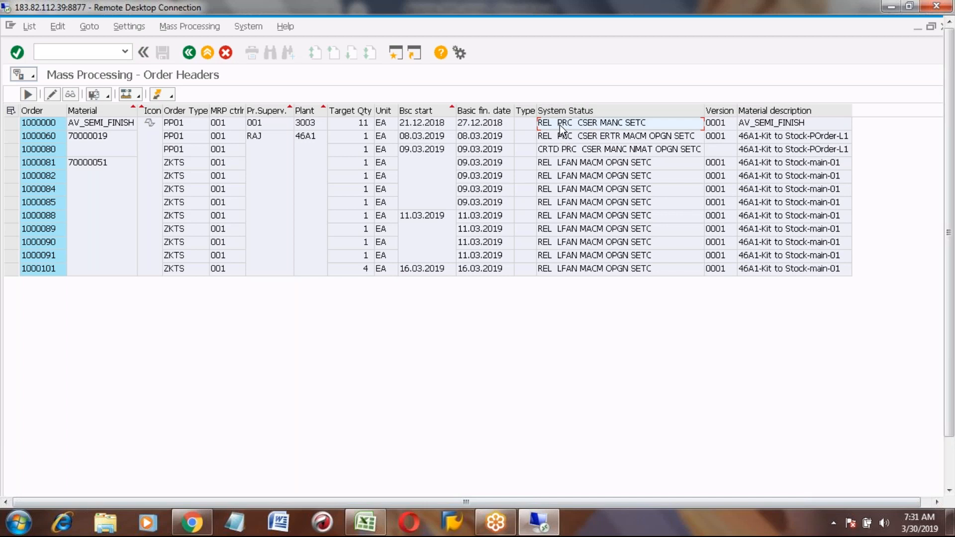
left_click(561, 162)
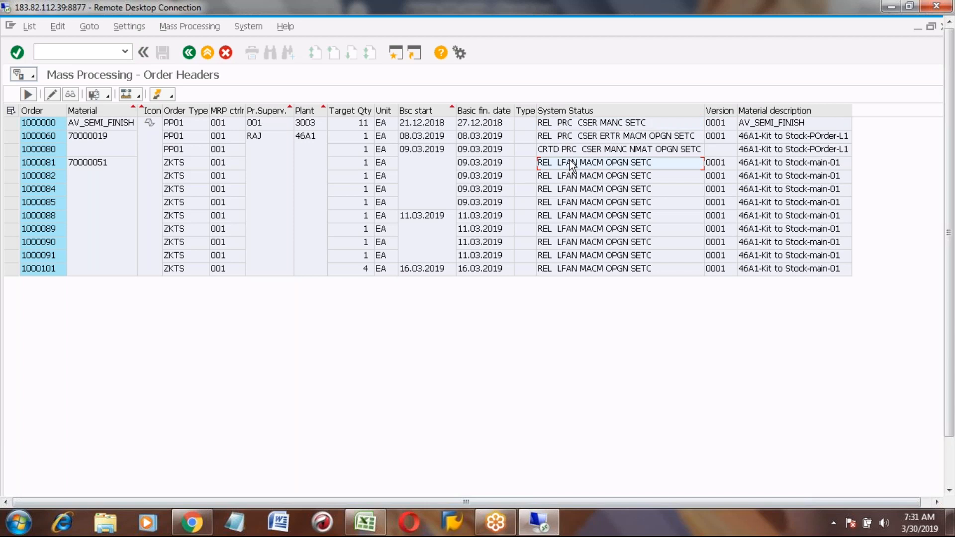
double_click(572, 164)
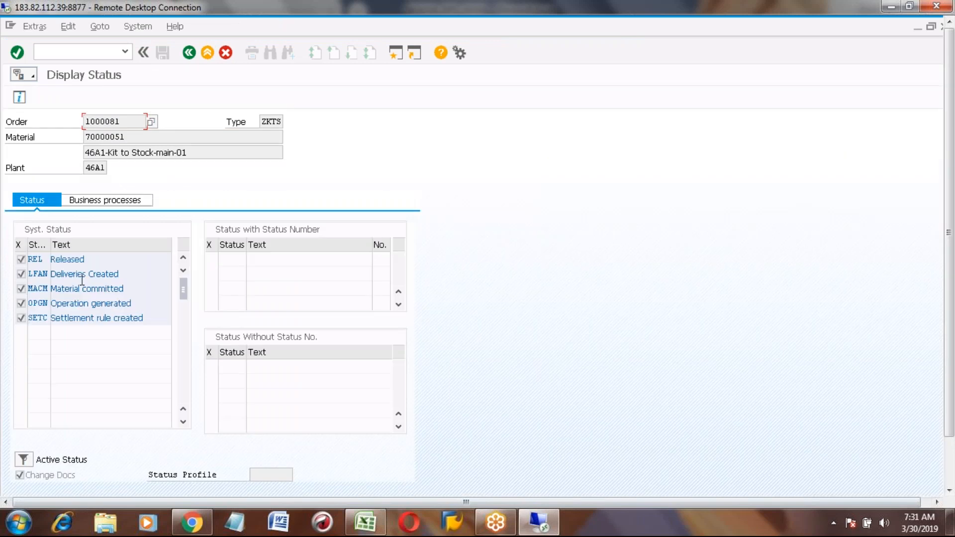
left_click(100, 291)
left_click(189, 53)
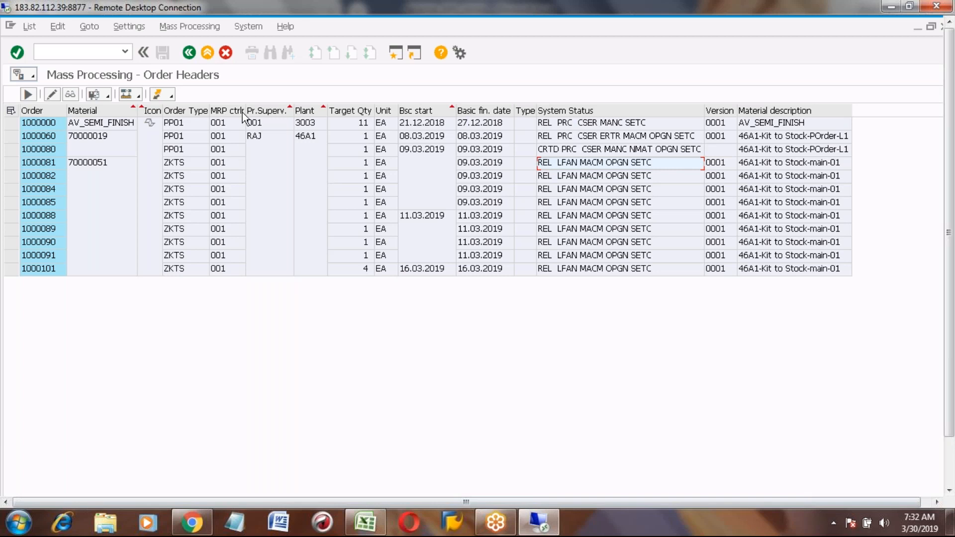
- Switch the COHV list to PPIOM000 Components and execute it for plants 1000–9999
left_click(189, 54)
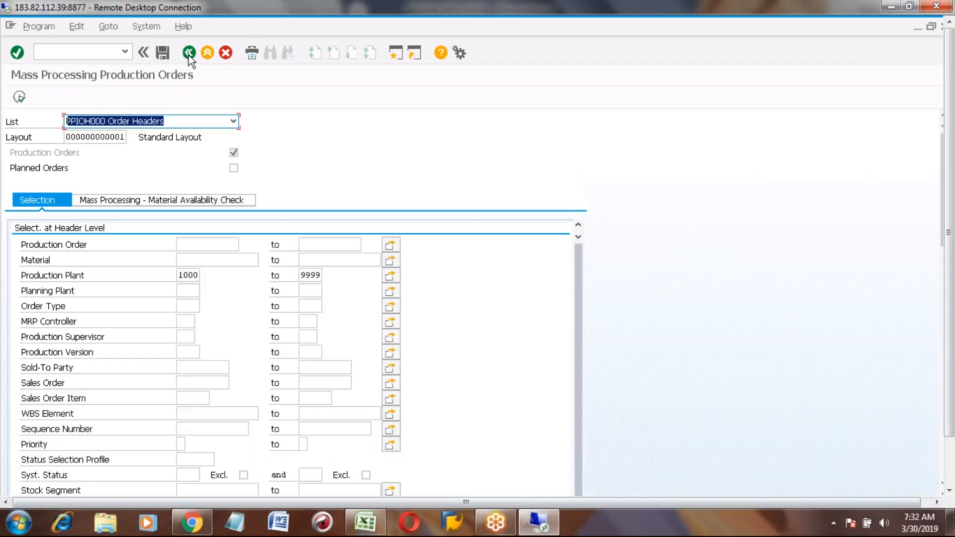
left_click(123, 121)
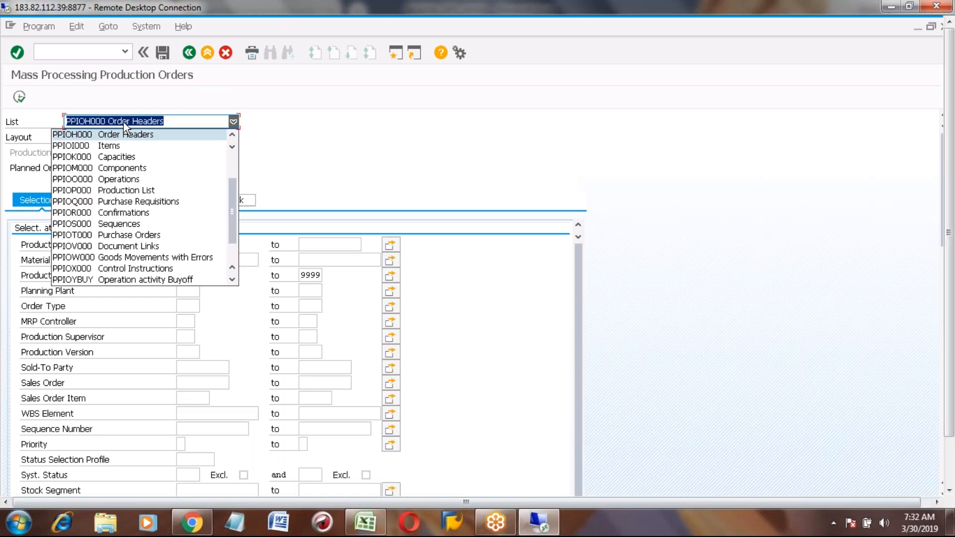
left_click(132, 168)
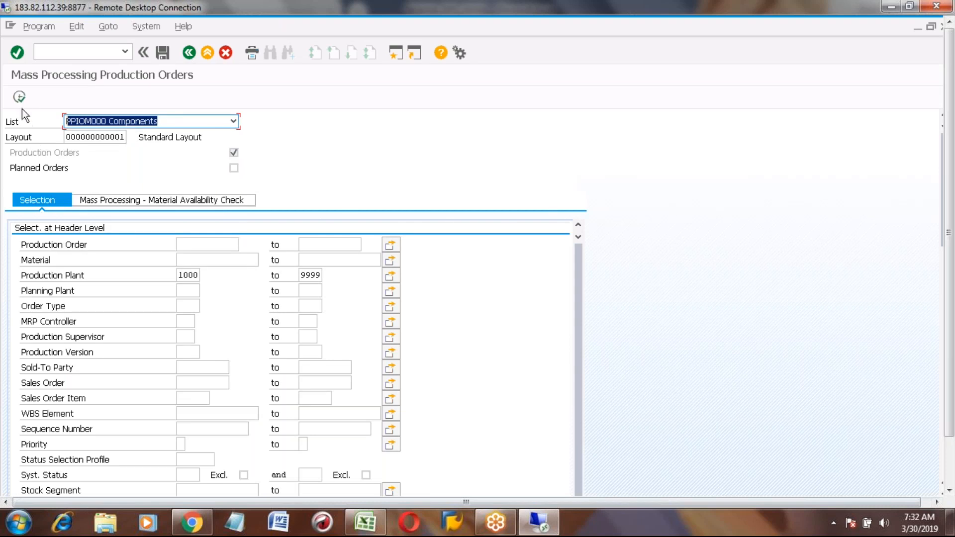
left_click(19, 96)
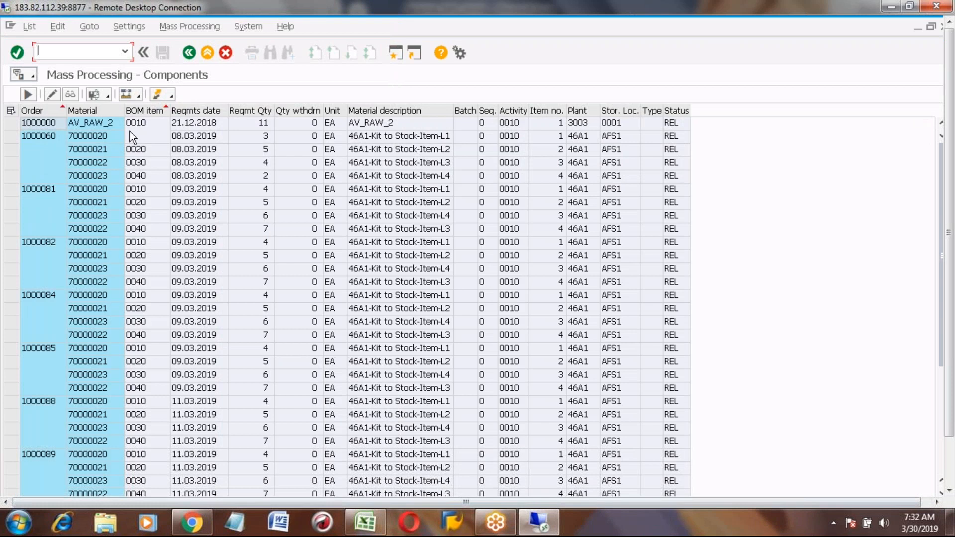
- Change the layout to add the Shortage column from the Quantities set before the requirement quantity
left_click(251, 110)
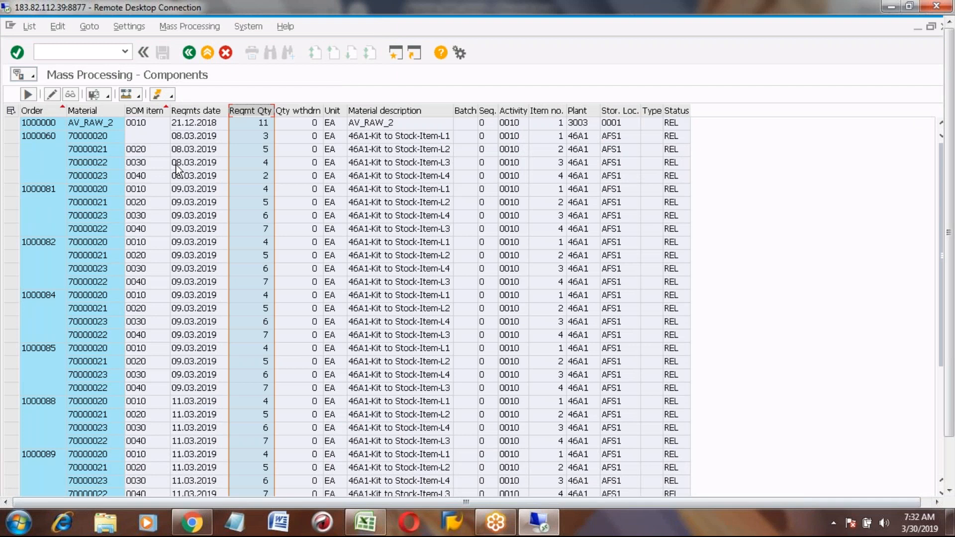
left_click(28, 95)
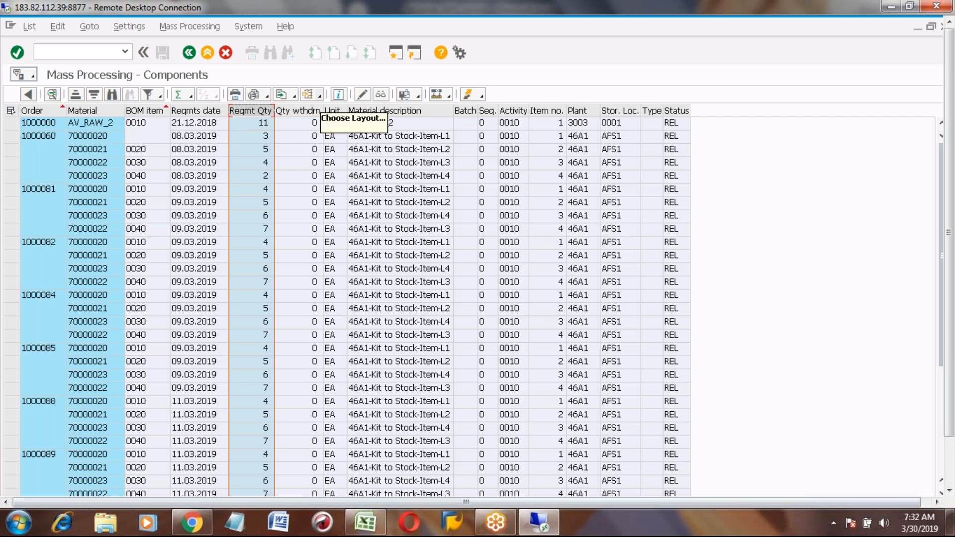
left_click(308, 95)
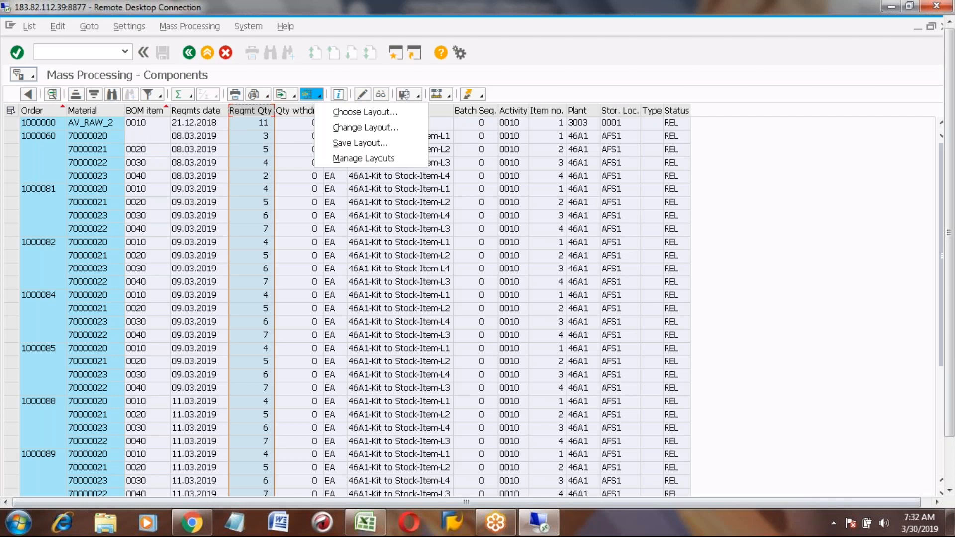
left_click(363, 129)
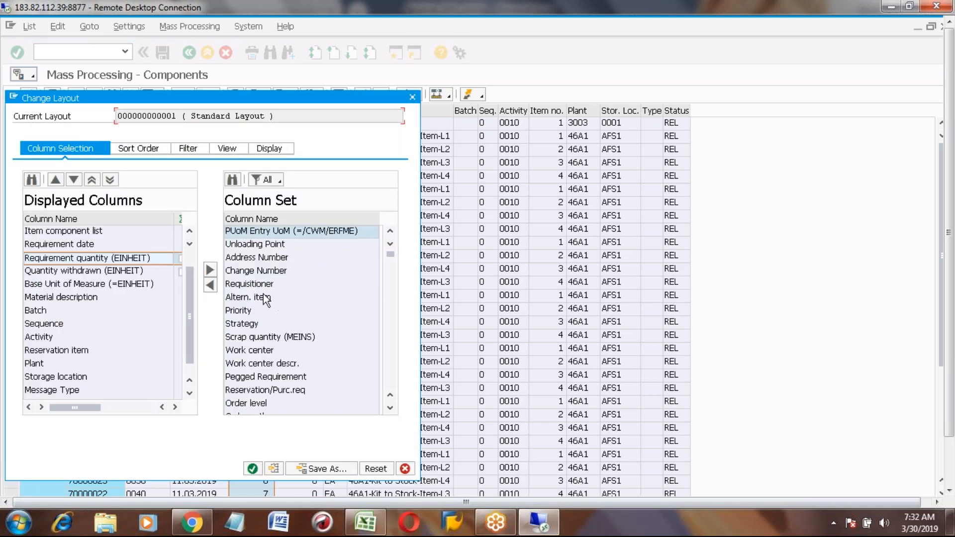
left_click(261, 298)
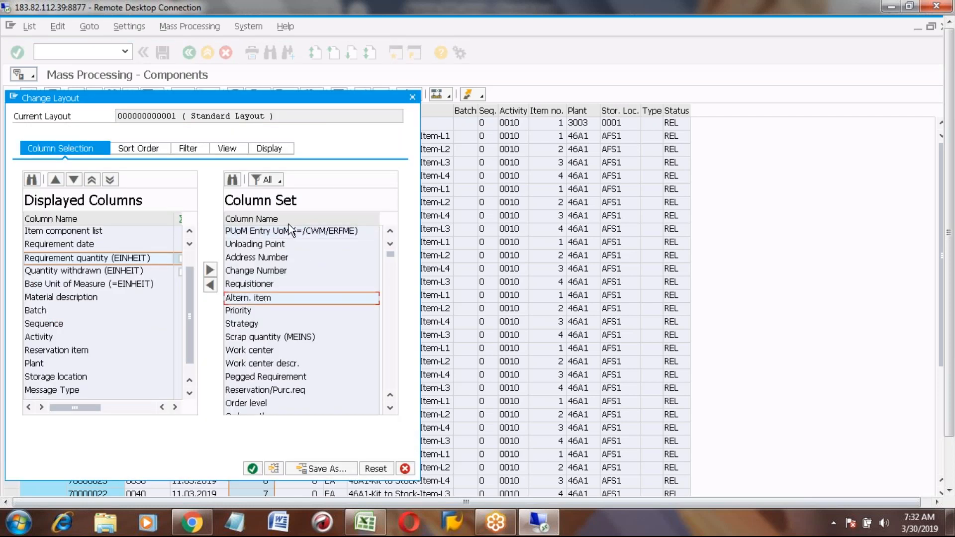
left_click(280, 180)
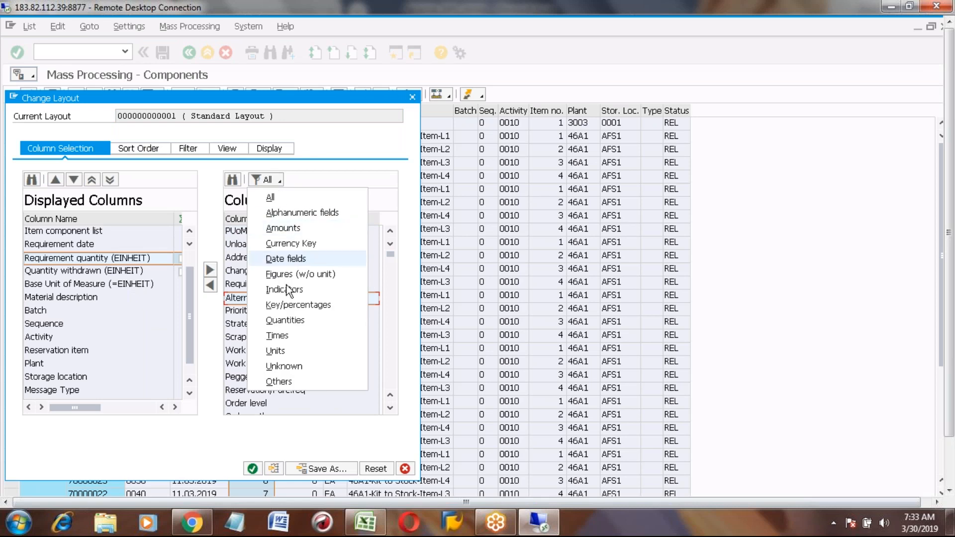
left_click(286, 321)
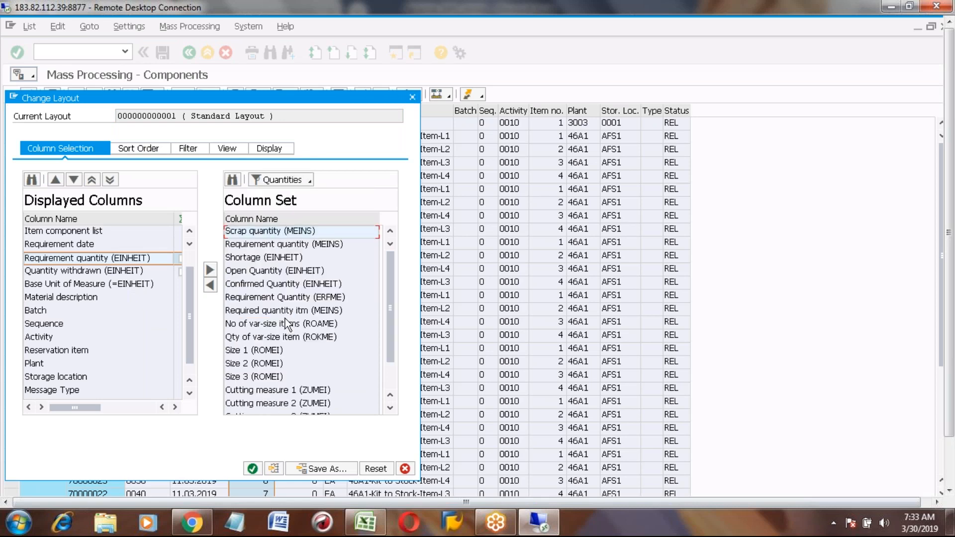
left_click(279, 231)
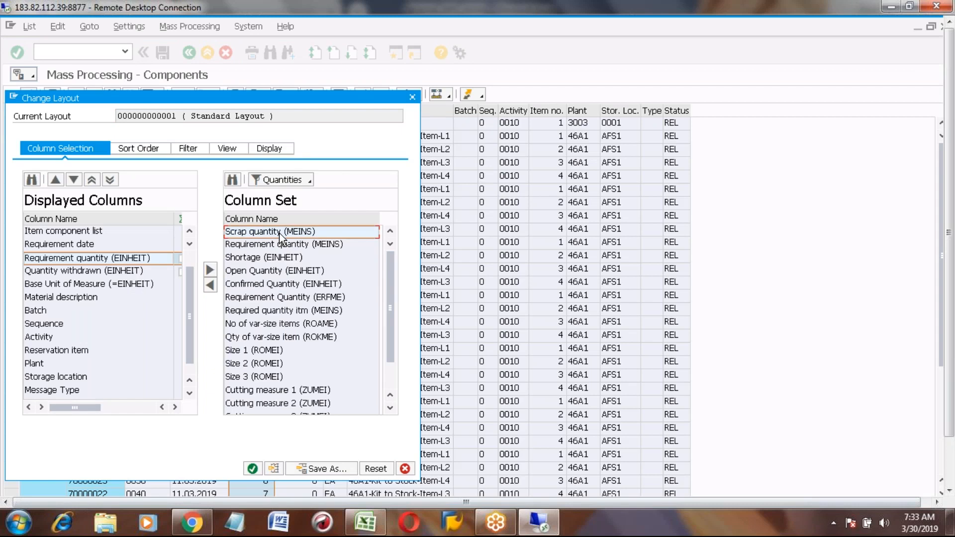
left_click(247, 258)
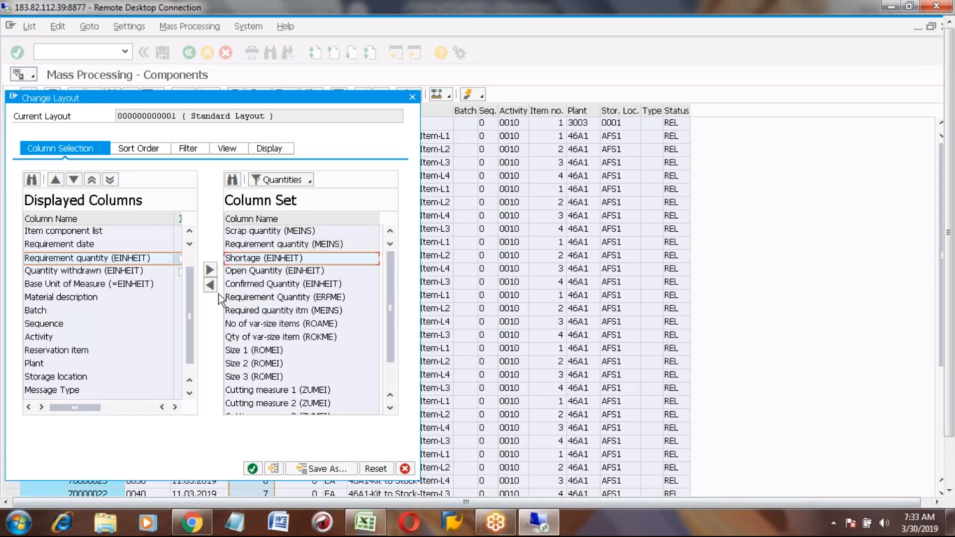
left_click(210, 287)
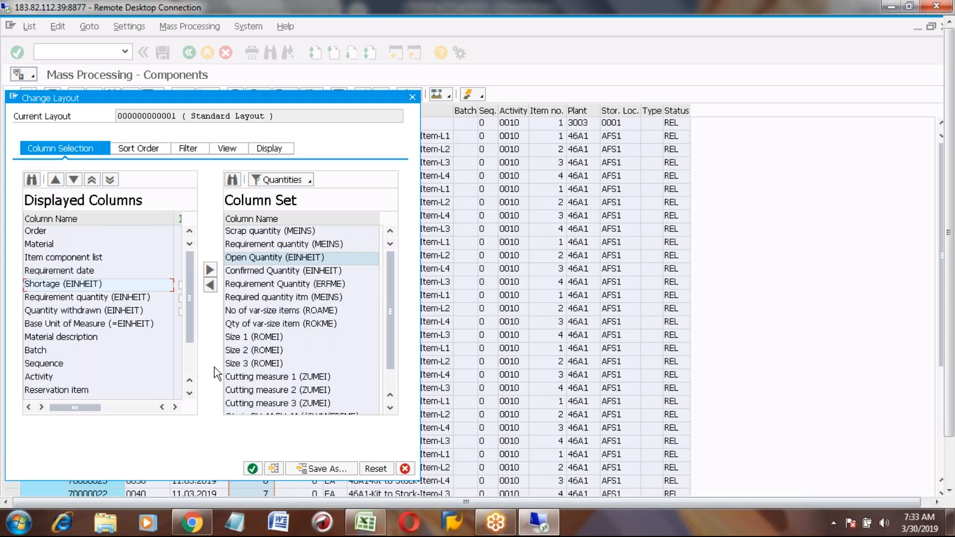
left_click(253, 468)
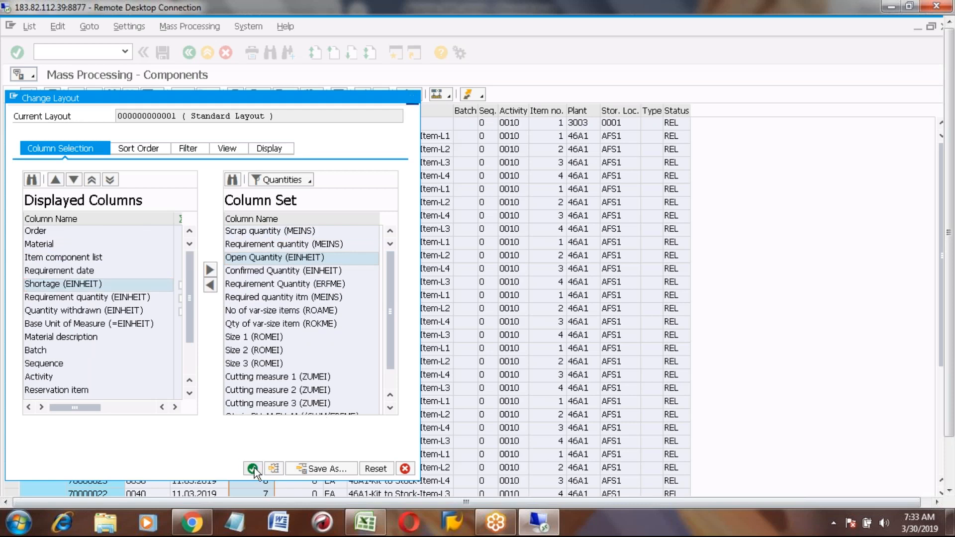
left_click(659, 110)
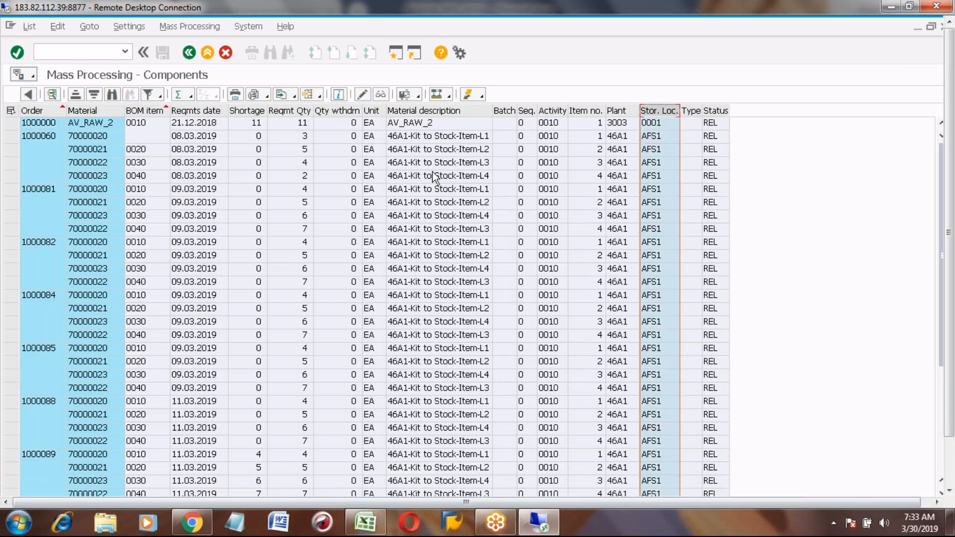
- Review the Shortage column, then go back to the Mass Processing Production Orders selection screen
left_click(257, 112)
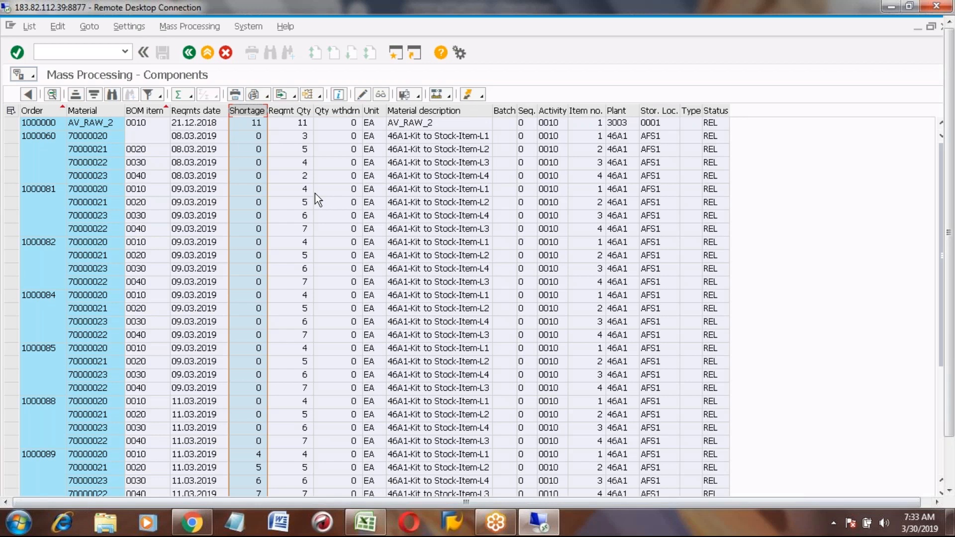
left_click(186, 53)
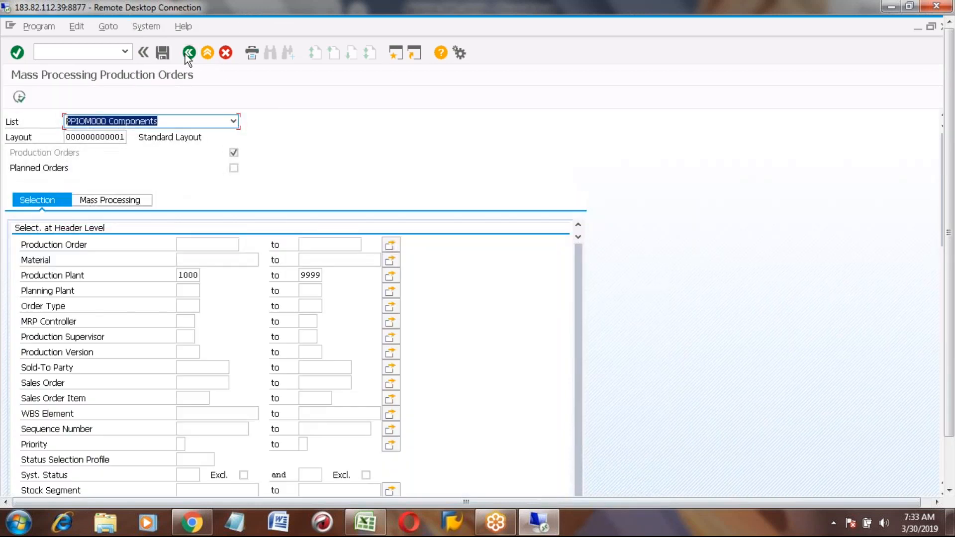
- Go back to SAP Easy Access and list the open SAP windows on the remote taskbar
left_click(185, 53)
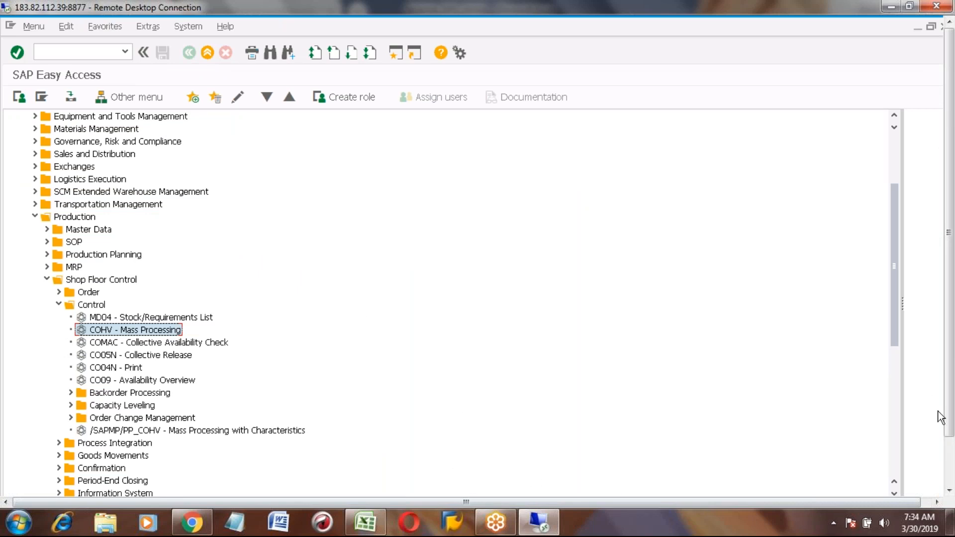
left_click(950, 471)
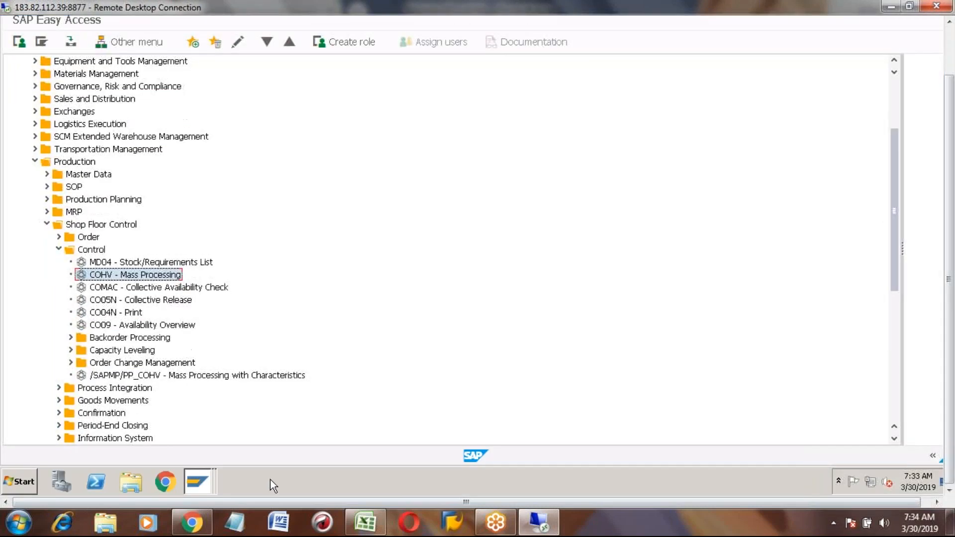
left_click(203, 479)
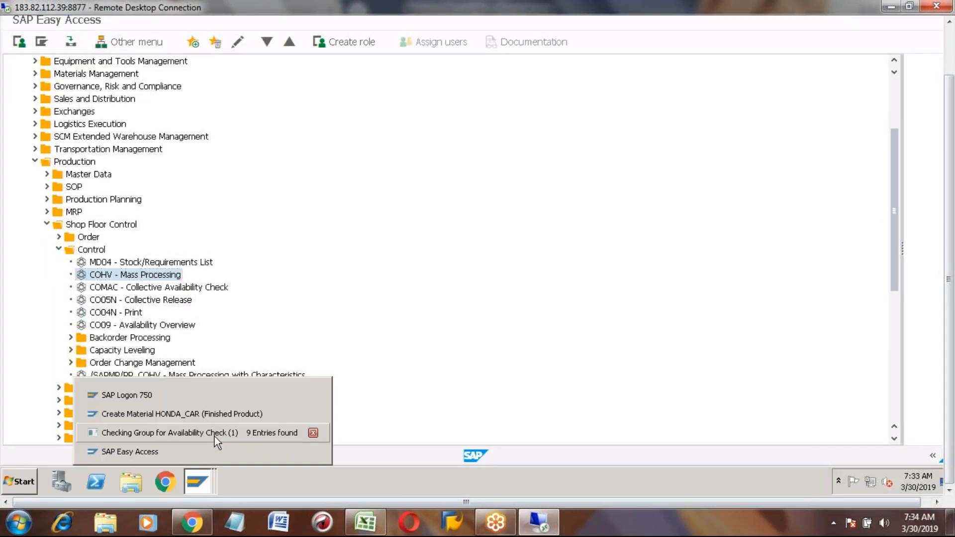
- In the HONDA_CAR Create Material window, set availability check group 02 Individual requirements
left_click(209, 414)
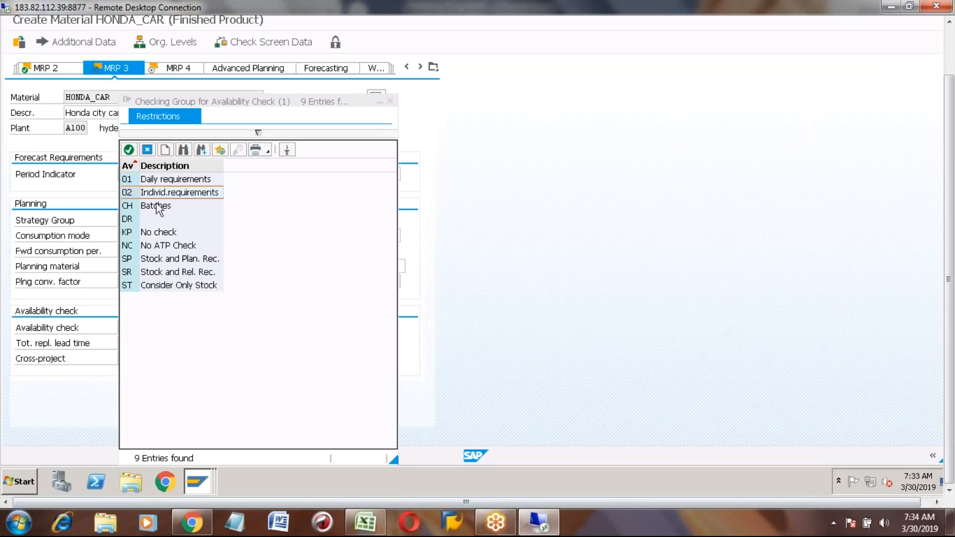
double_click(129, 199)
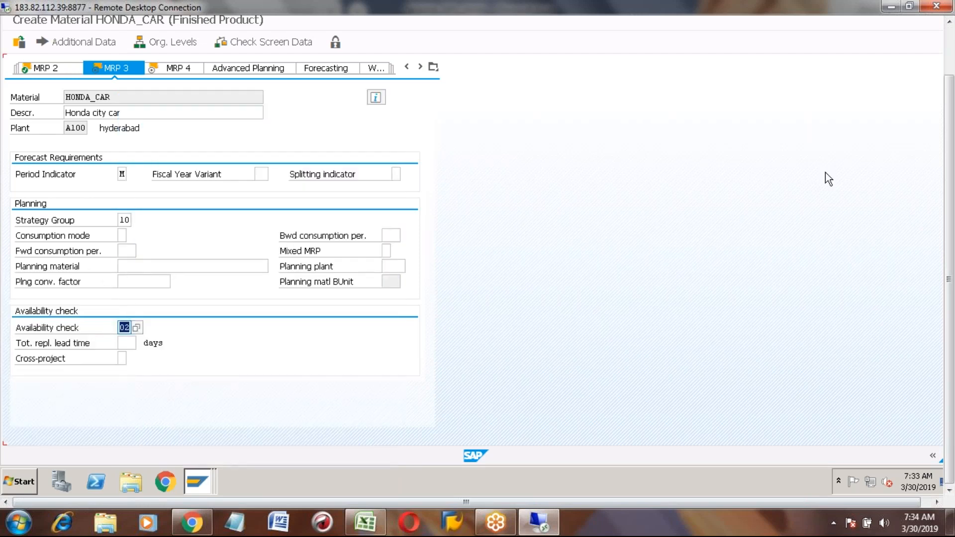
left_click(950, 53)
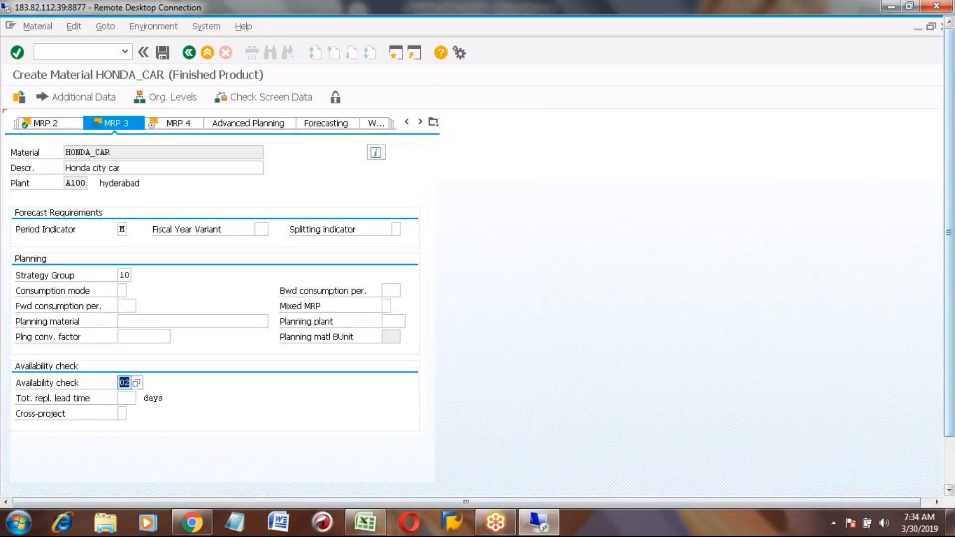